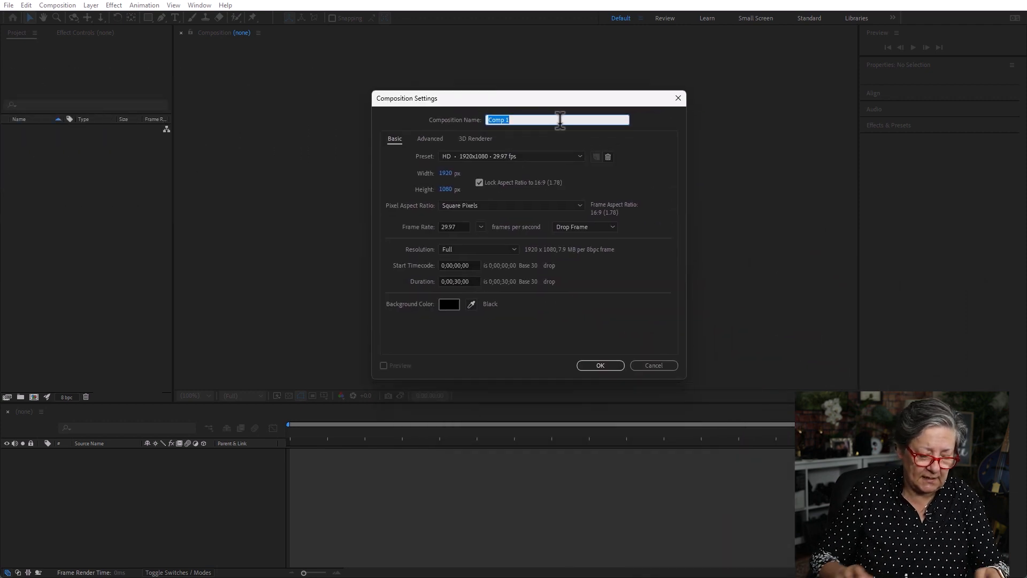
# Create an HD 1920x1080, 29.97 fps composition named "Shape Payers 1".
pyautogui.write('Shaoe Paye')
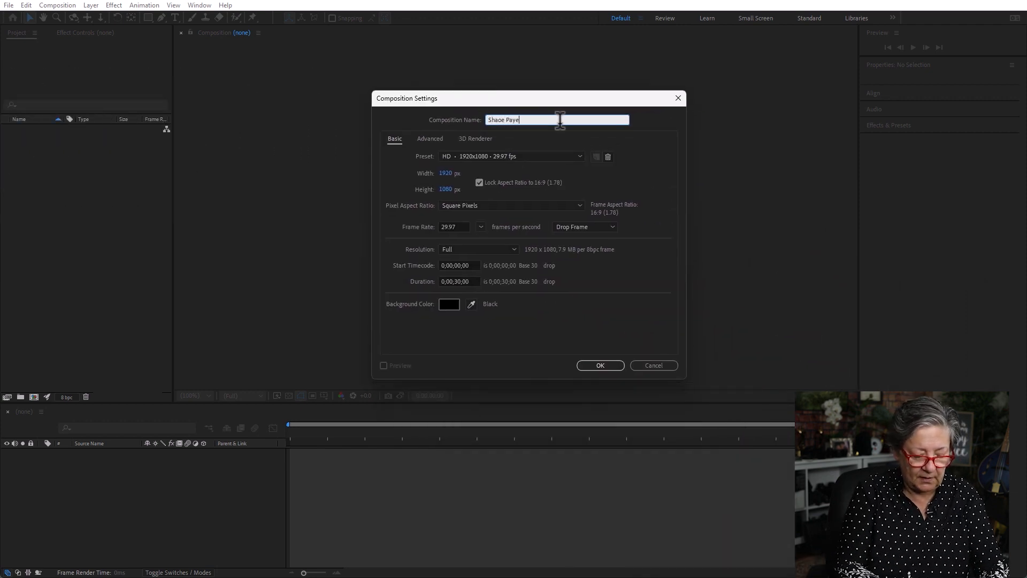
pyautogui.write('rs 1')
pyautogui.click(502, 123)
pyautogui.press('BackSpace')
pyautogui.write('p')
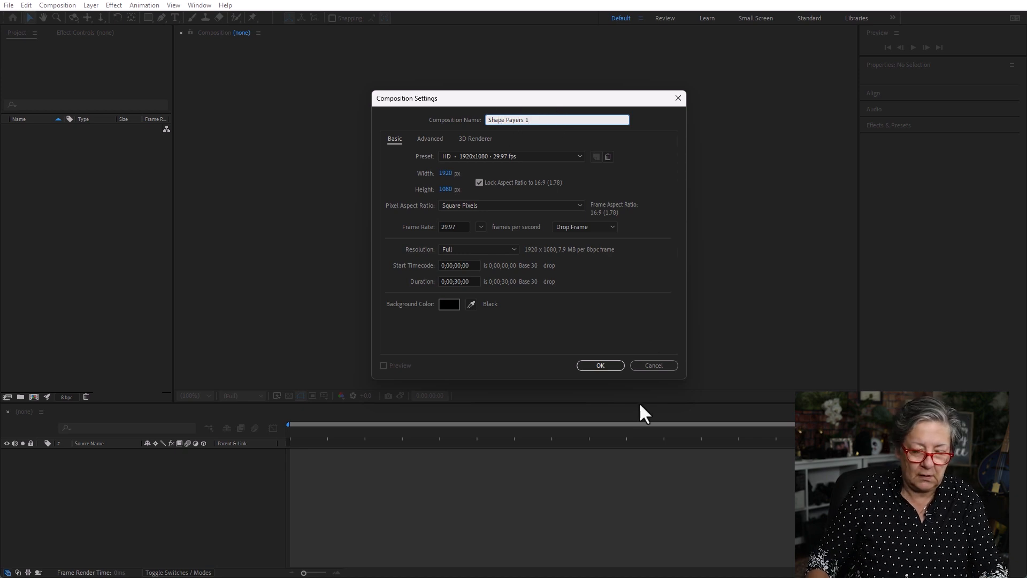
pyautogui.click(600, 365)
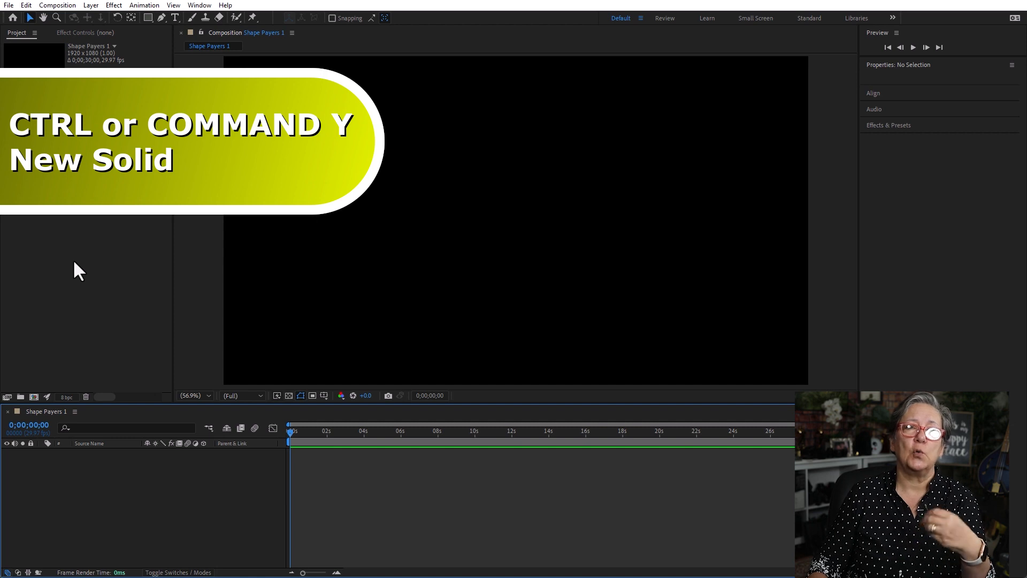
# Add a dark gray full-frame solid layer with the default settings and deselect it.
pyautogui.hotkey('ctrl', 'y')
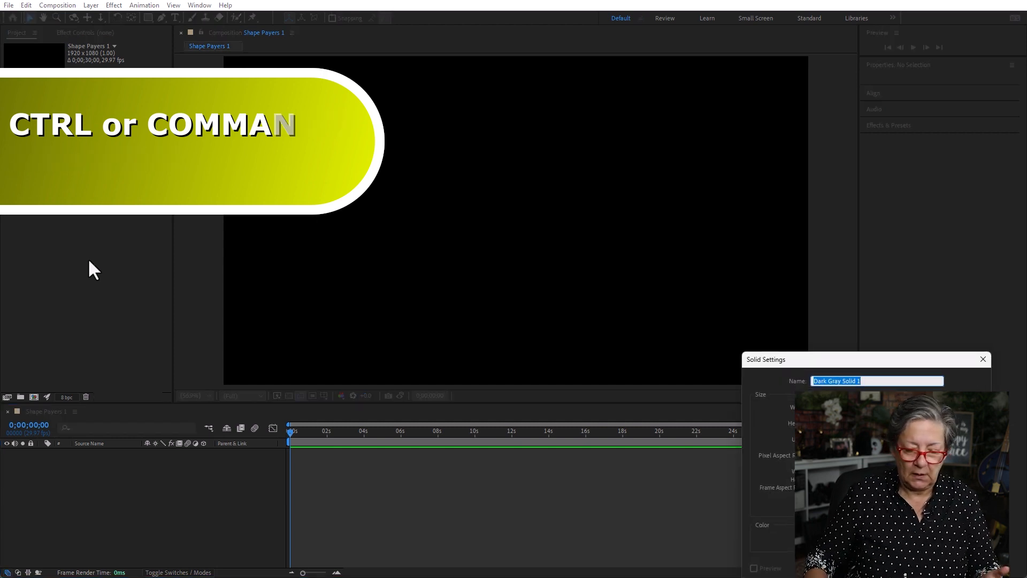
pyautogui.press('Return')
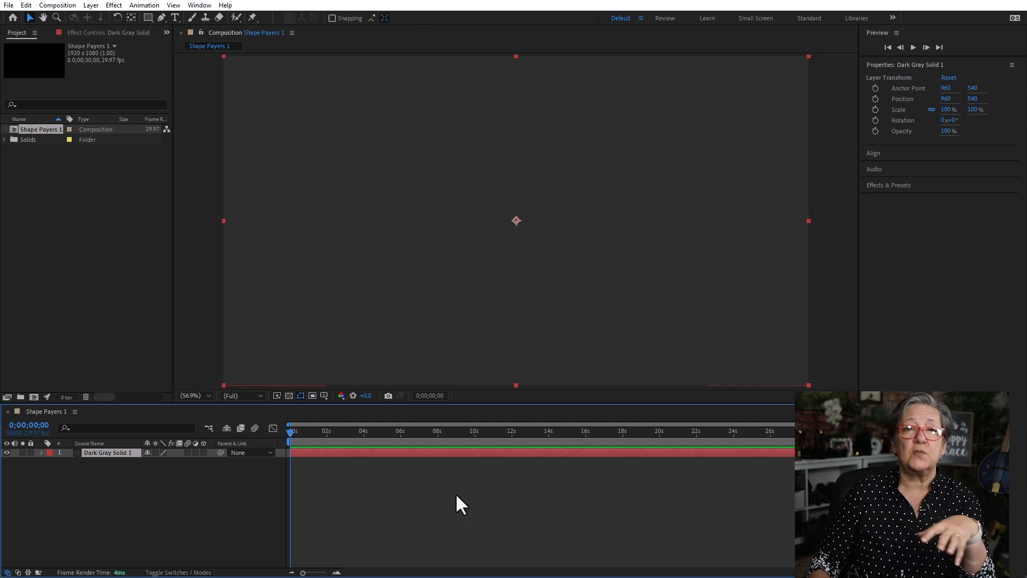
pyautogui.click(177, 506)
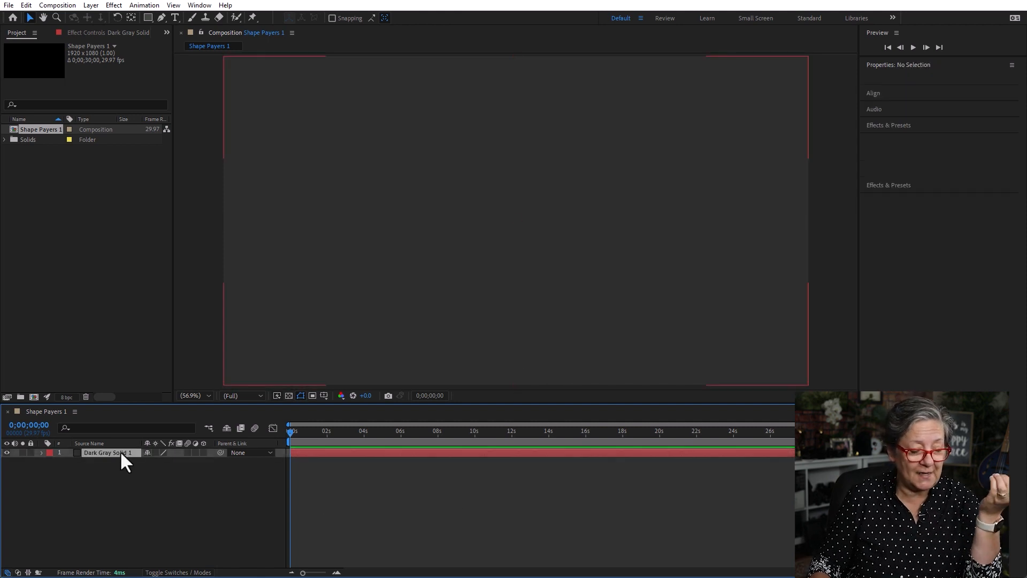
# Draw a rectangular mask across the middle of the dark gray solid with the Rectangle tool, and undo it.
pyautogui.click(120, 454)
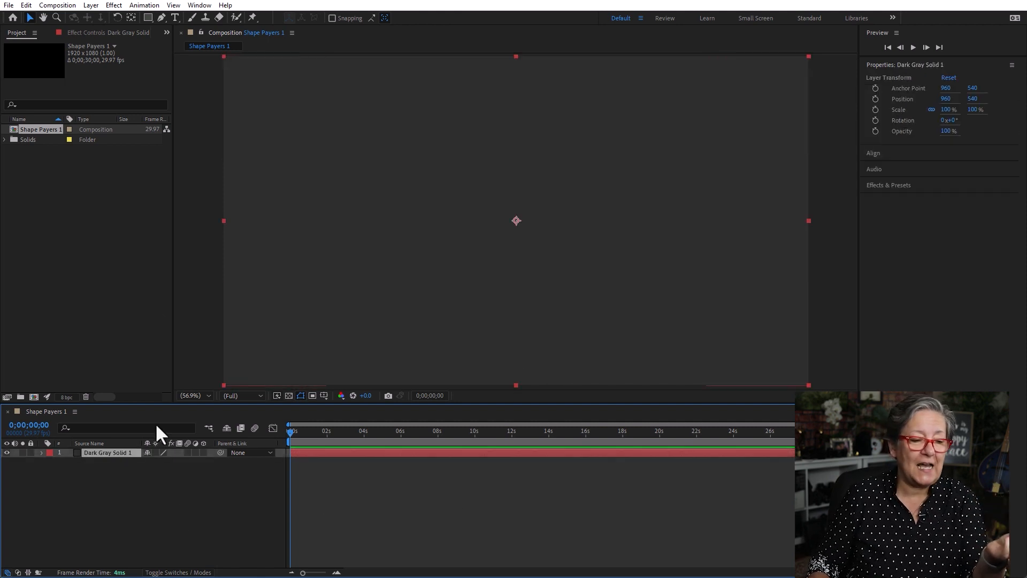
pyautogui.click(146, 18)
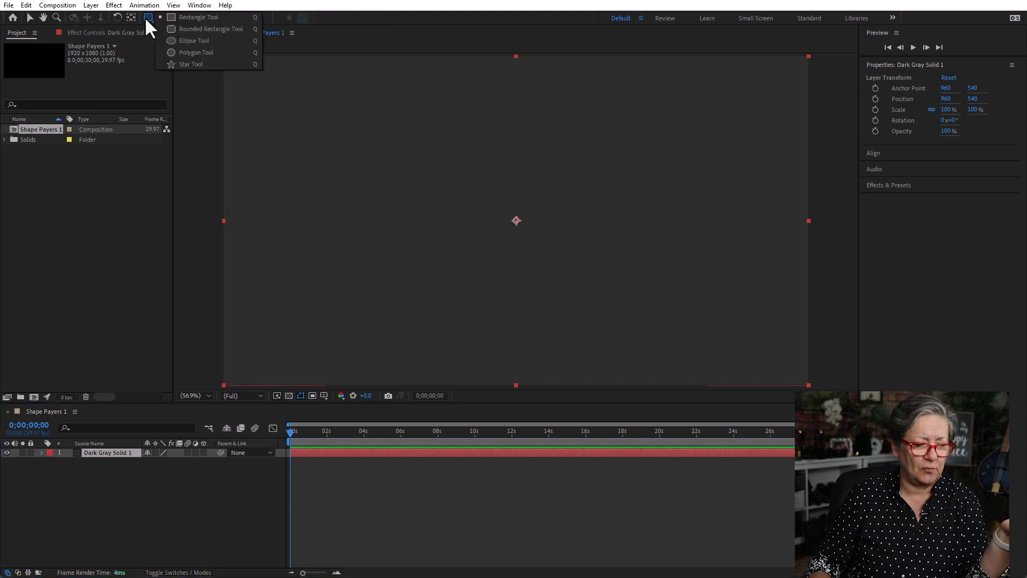
pyautogui.click(210, 17)
pyautogui.moveTo(369, 137); pyautogui.dragTo(696, 292)
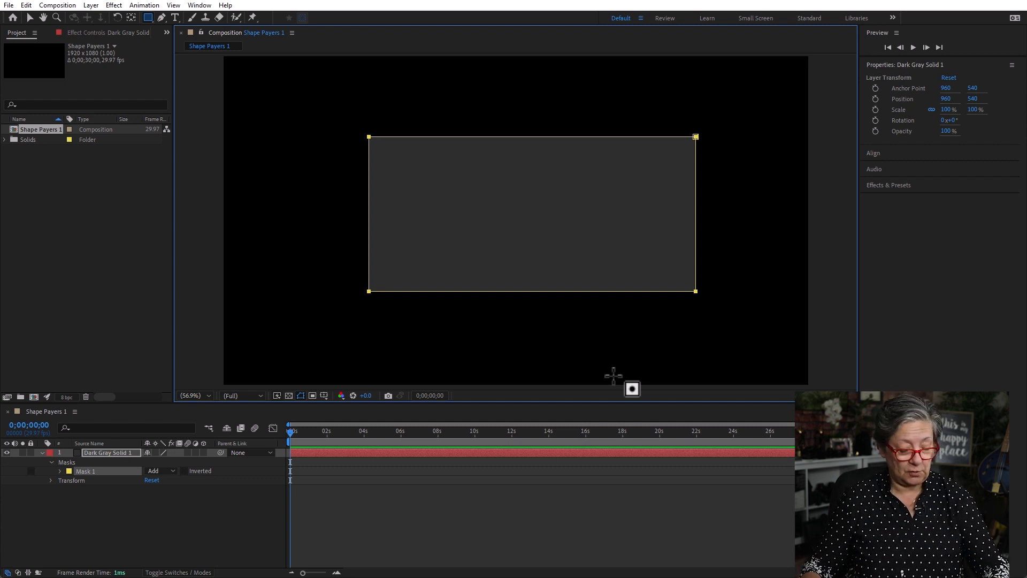
pyautogui.hotkey('ctrl', 'z')
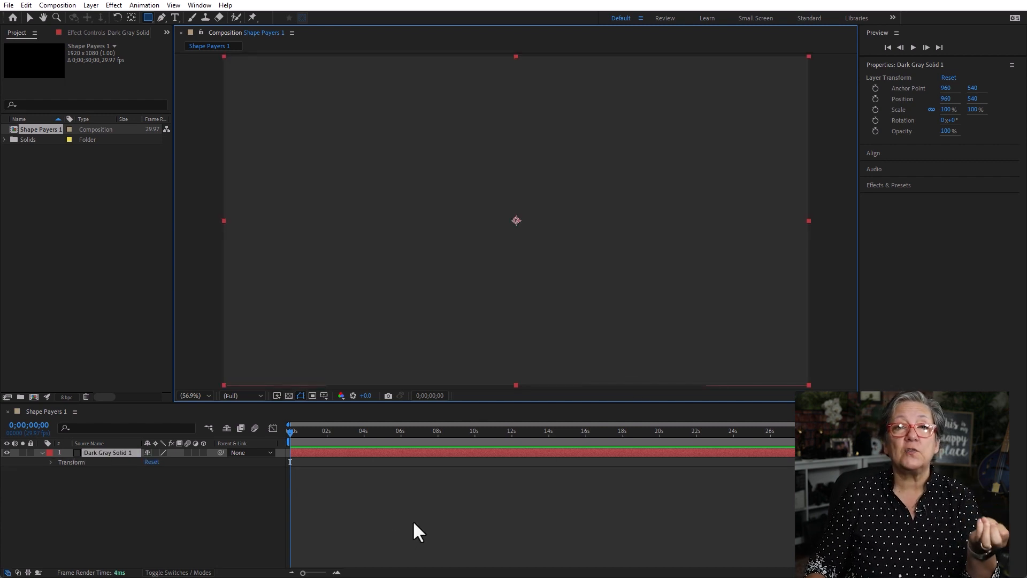
# With no layer selected, draw a red rectangle as a shape layer over the solid, and delete both layers.
pyautogui.click(204, 520)
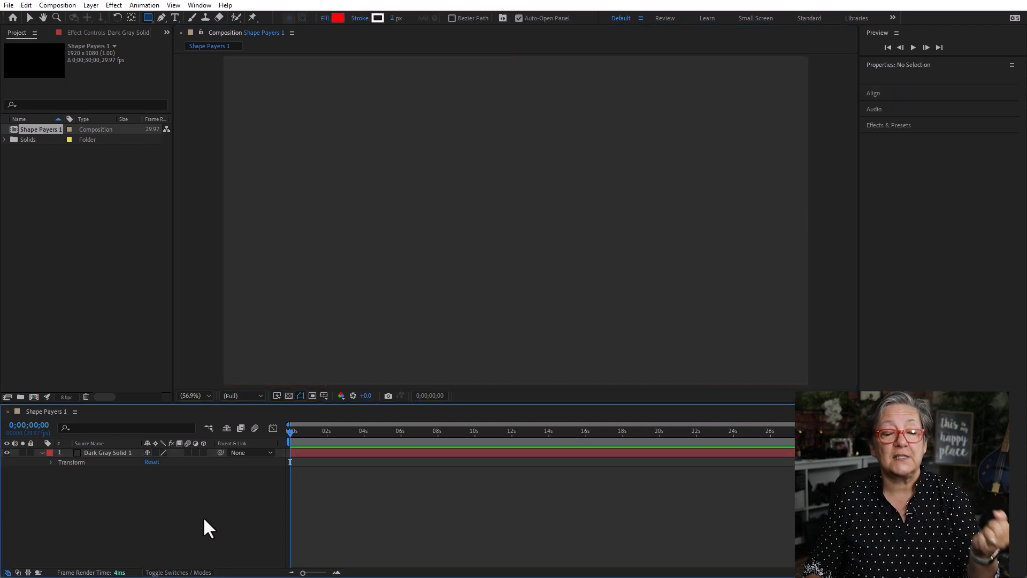
pyautogui.moveTo(364, 129); pyautogui.dragTo(696, 311)
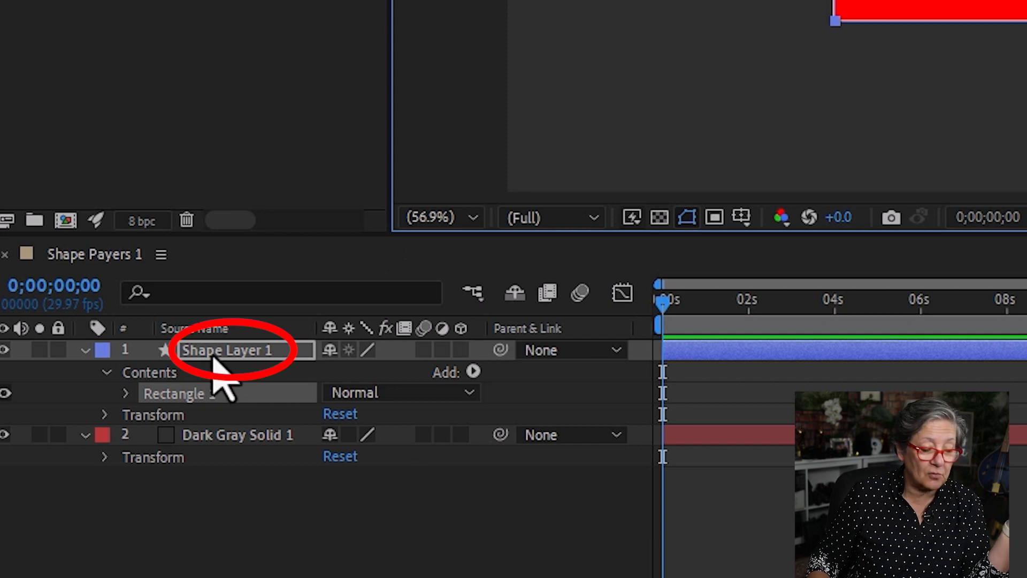
pyautogui.moveTo(437, 545); pyautogui.dragTo(243, 334)
pyautogui.press('Delete')
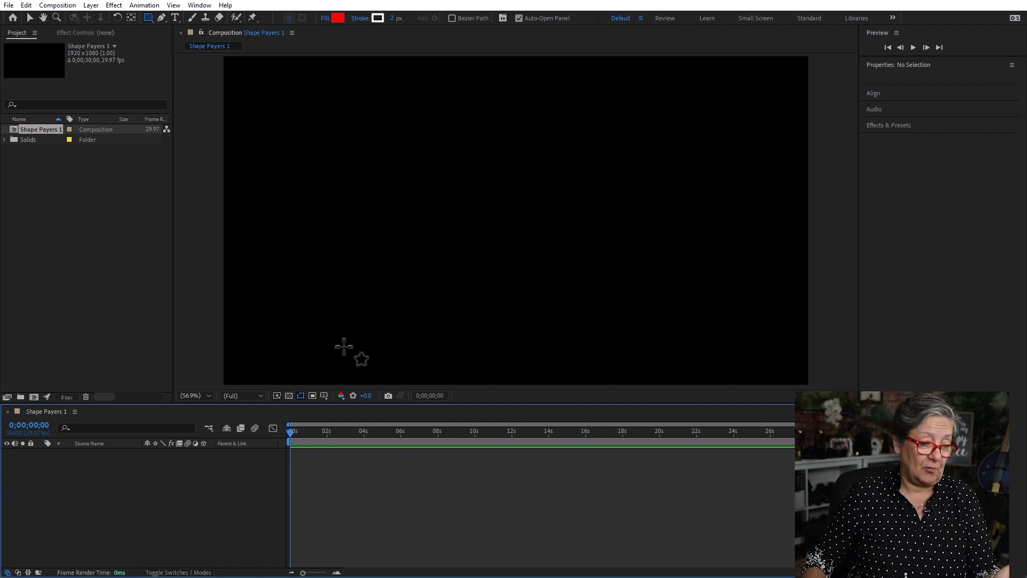
# Draw a red rectangle shape about 1047 × 629 px near the center of the empty composition.
pyautogui.click(147, 18)
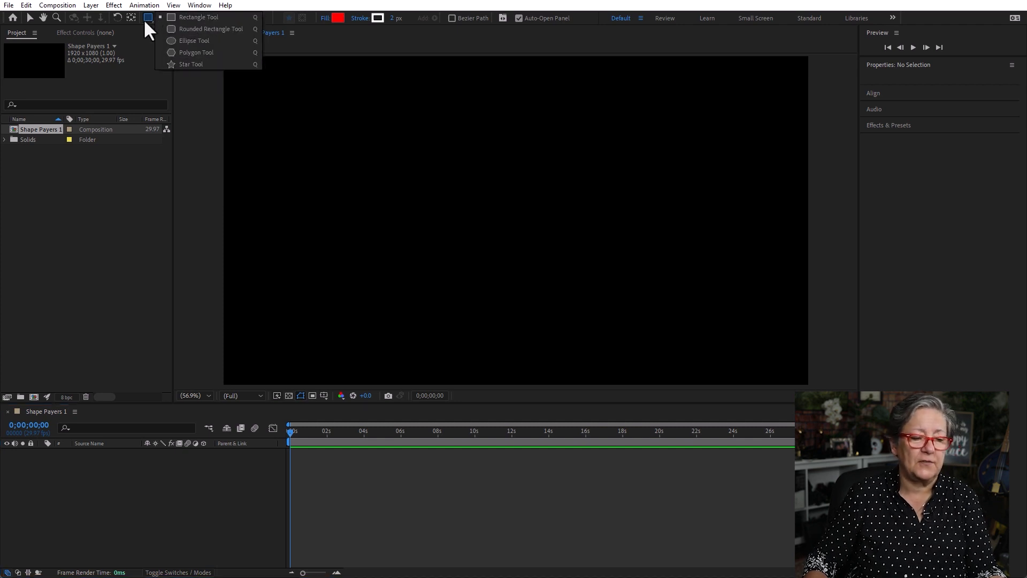
pyautogui.moveTo(362, 116)
pyautogui.mouseDown()
pyautogui.moveTo(395, 234)
pyautogui.moveTo(680, 309)
pyautogui.mouseUp()
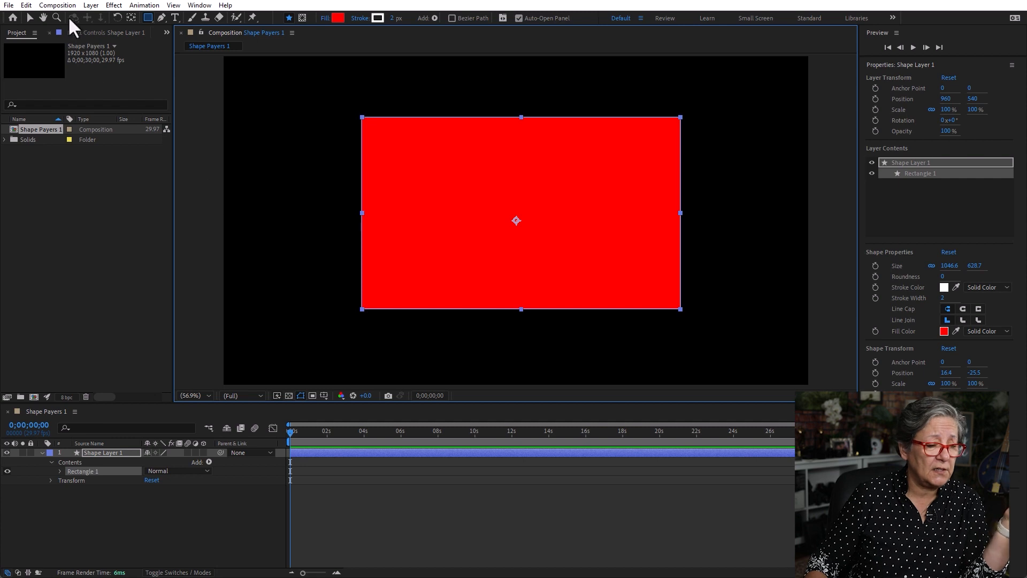
# Review the General preferences, including the option Center Anchor Point in New Shape Layers, and deselect the shape layer.
pyautogui.click(26, 5)
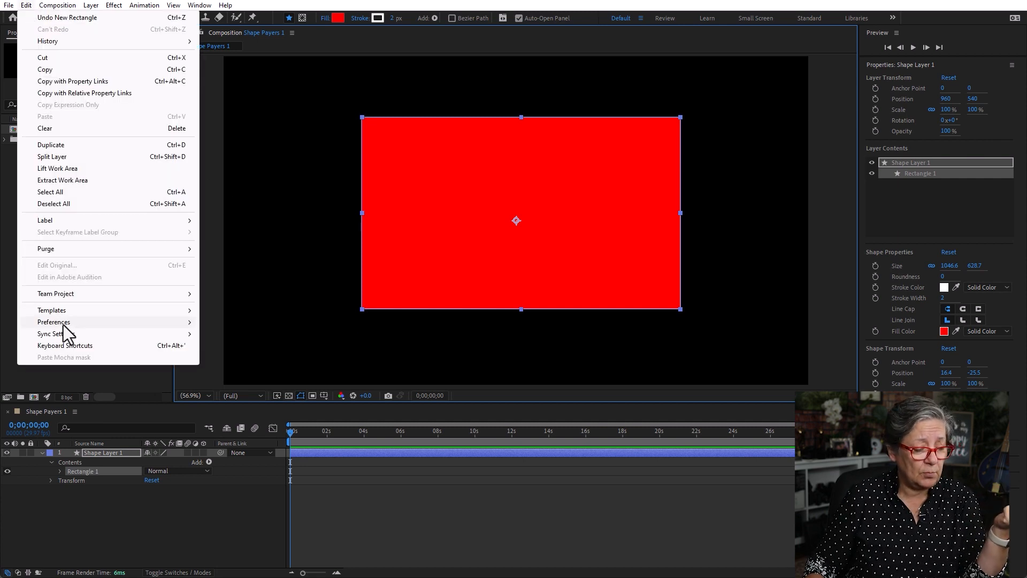
pyautogui.moveTo(59, 322)
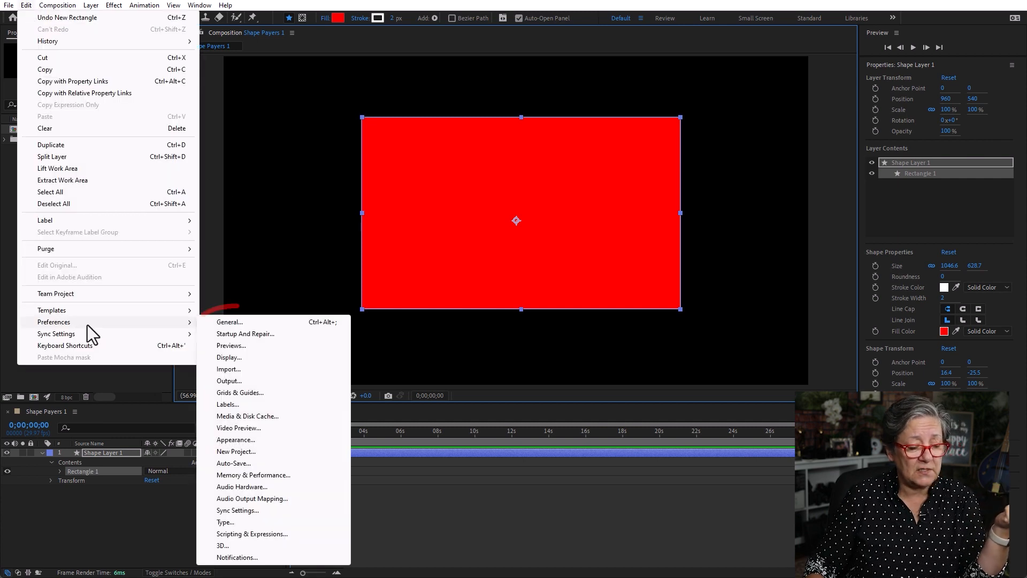
pyautogui.click(245, 322)
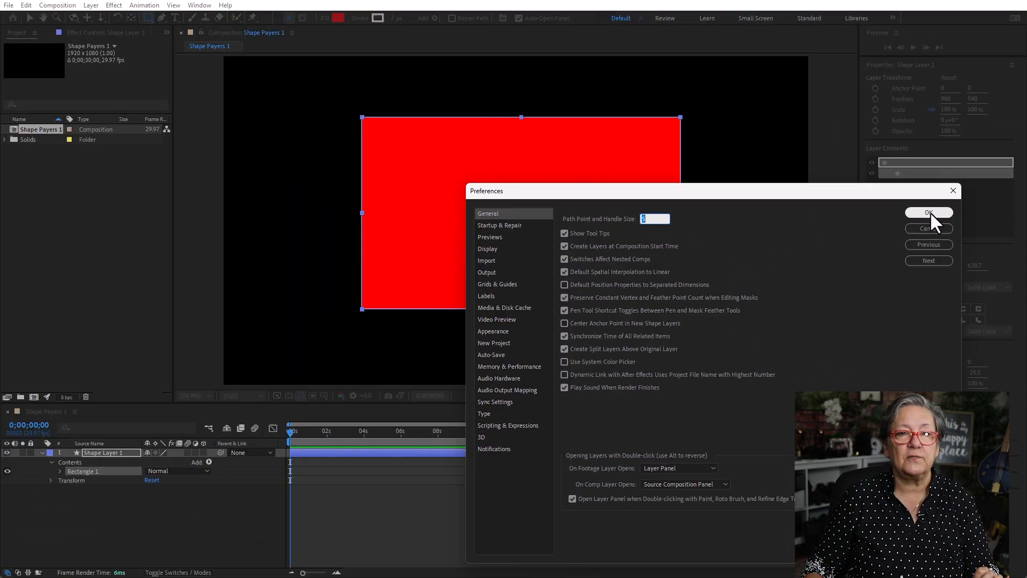
pyautogui.click(1020, 140)
pyautogui.click(119, 483)
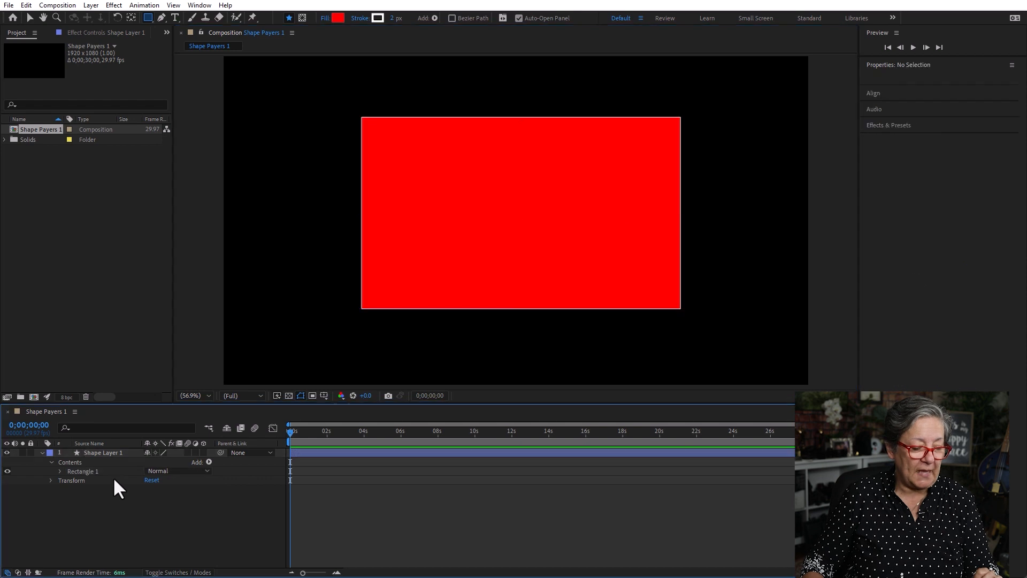
# Move the shape layer's anchor point to near the rectangle's upper-left corner, at about -411, -272, with the Pan Behind tool.
pyautogui.click(114, 452)
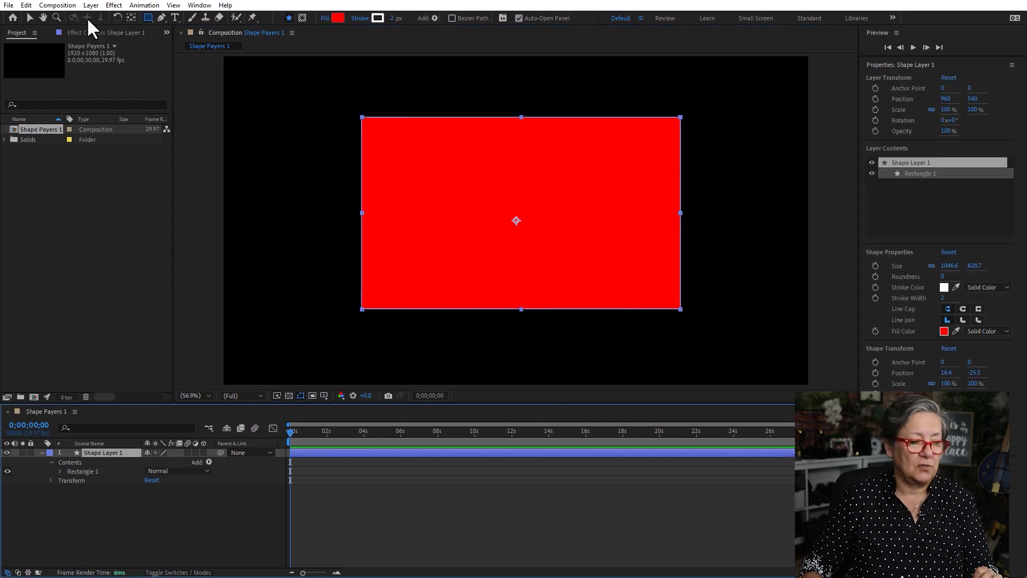
pyautogui.click(133, 18)
pyautogui.moveTo(516, 220); pyautogui.dragTo(391, 137)
pyautogui.click(478, 489)
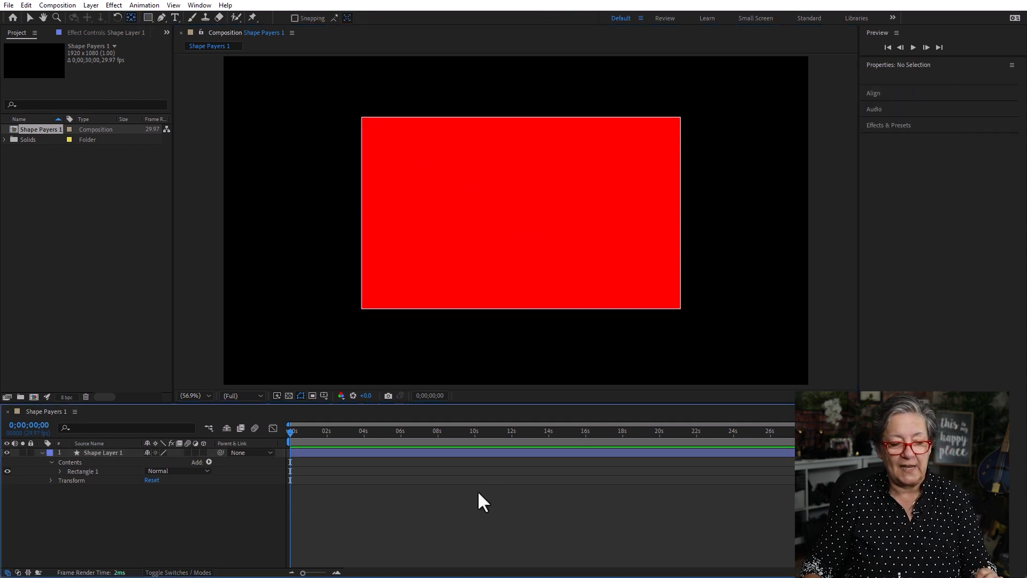
# Center the shape layer's anchor point within the red rectangle.
pyautogui.click(109, 452)
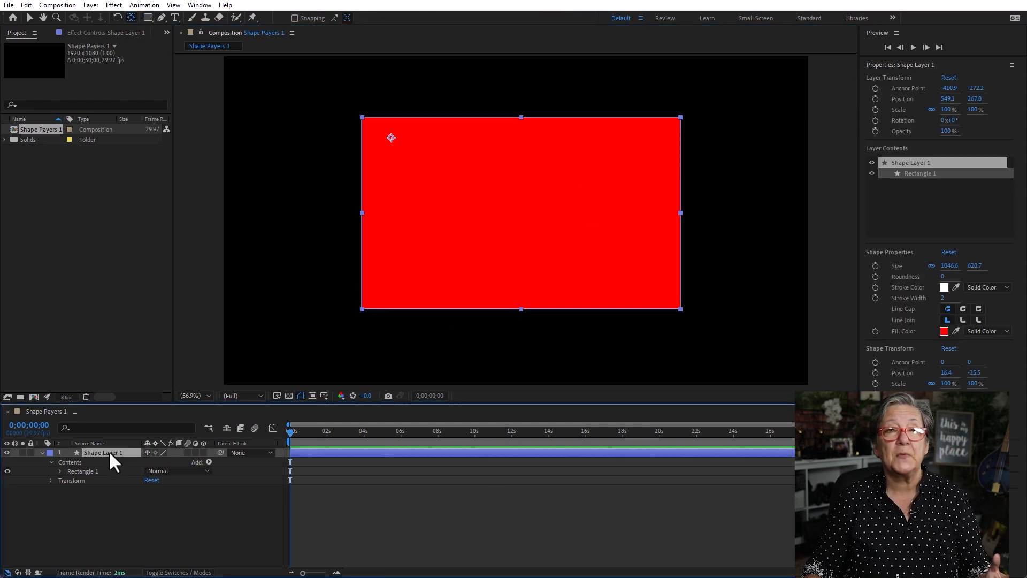
pyautogui.click(29, 17)
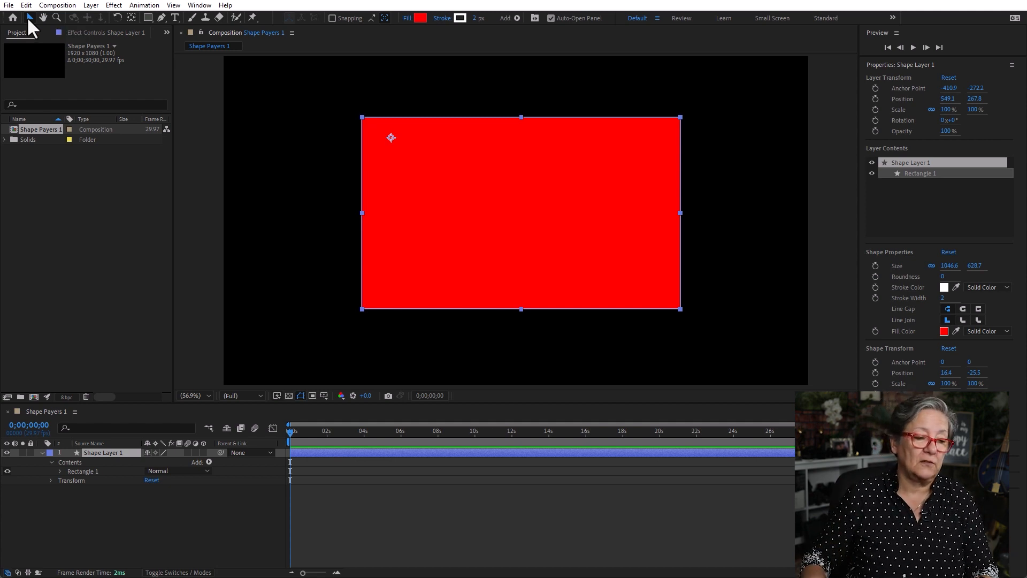
pyautogui.doubleClick(130, 15)
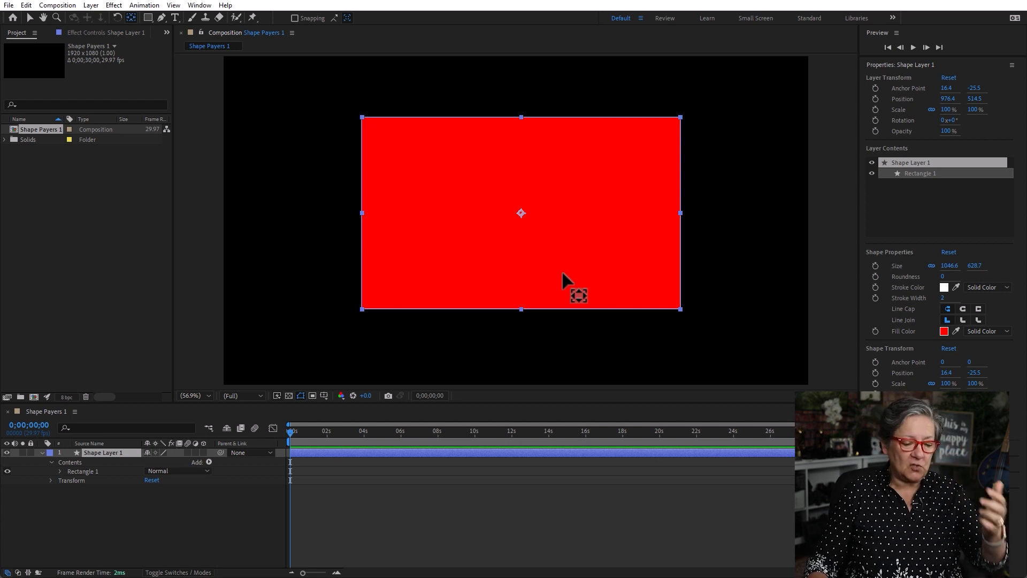
# Try the None fill type on the rectangle, and restore Solid Color with Normal blending at 100% opacity.
pyautogui.click(114, 451)
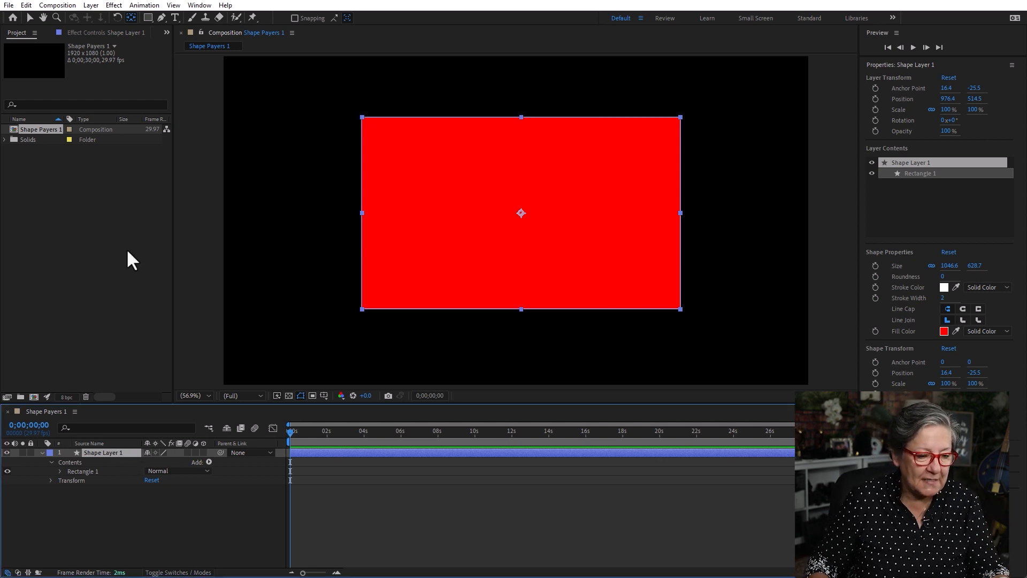
pyautogui.click(149, 19)
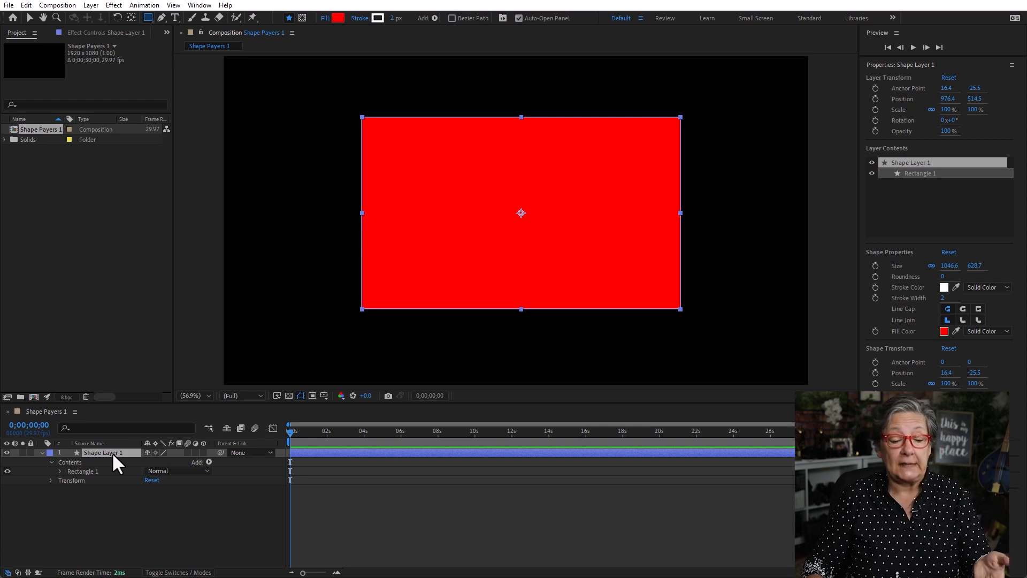
pyautogui.click(326, 21)
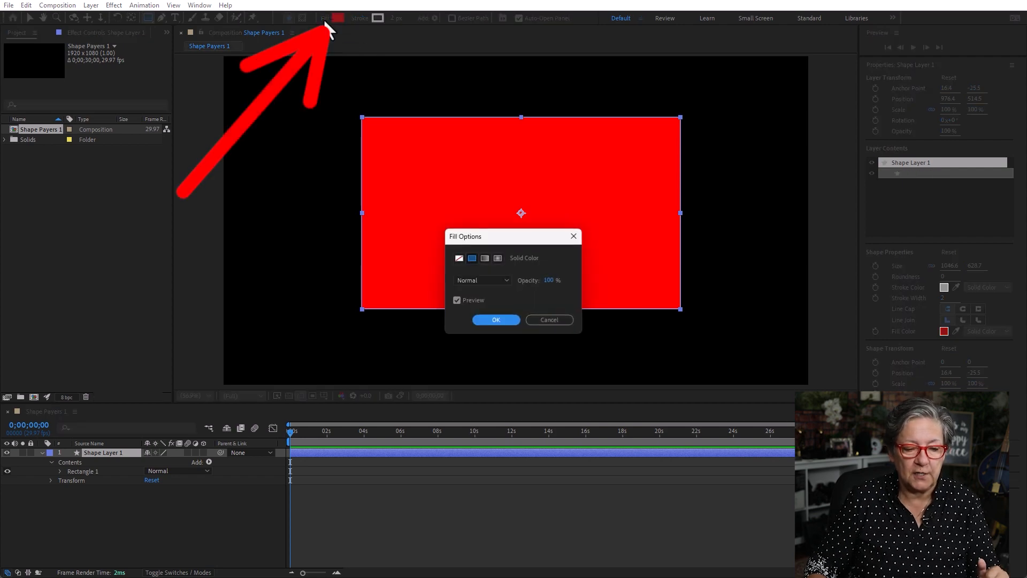
pyautogui.click(460, 258)
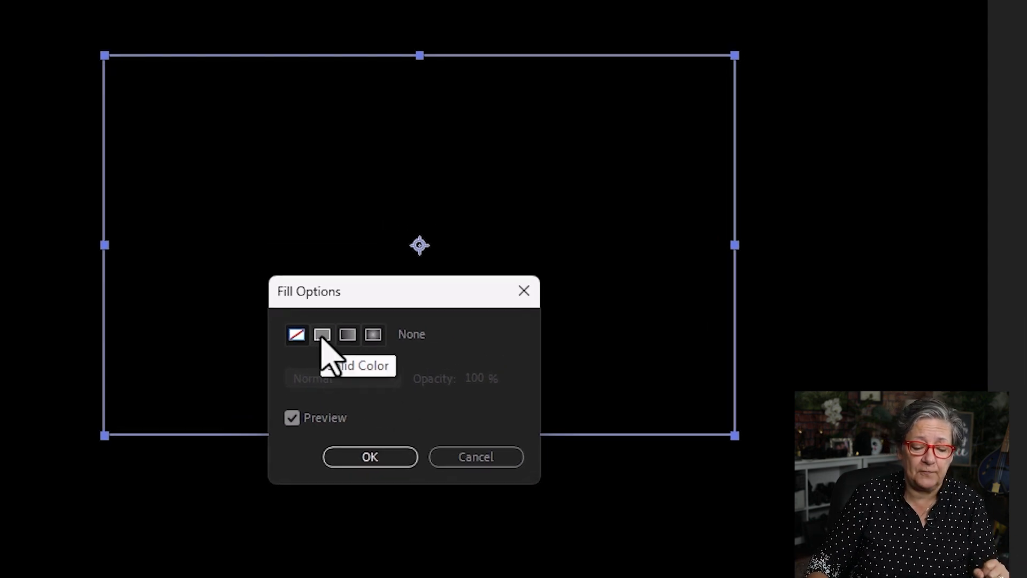
pyautogui.click(322, 335)
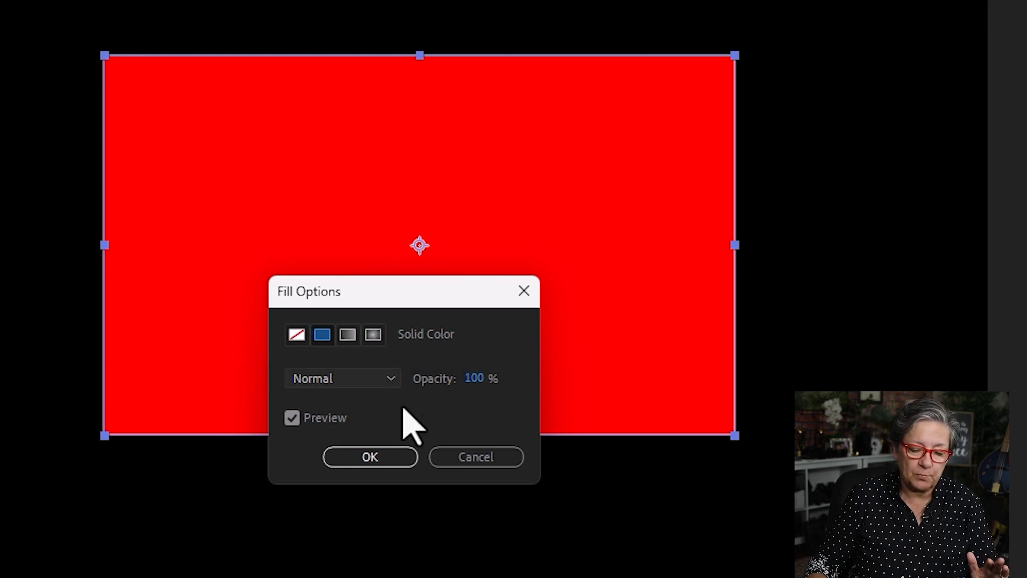
pyautogui.click(375, 379)
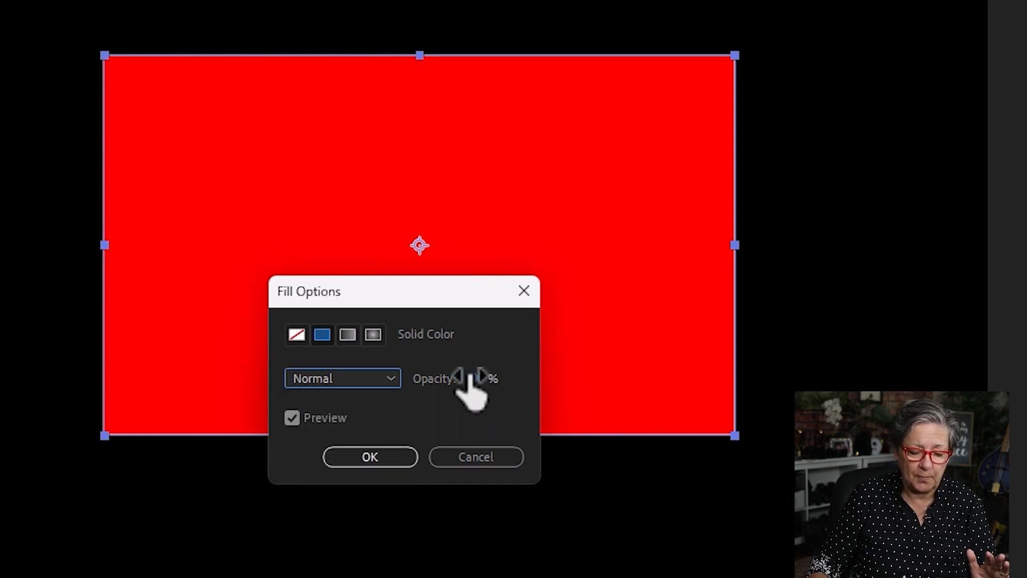
pyautogui.click(380, 458)
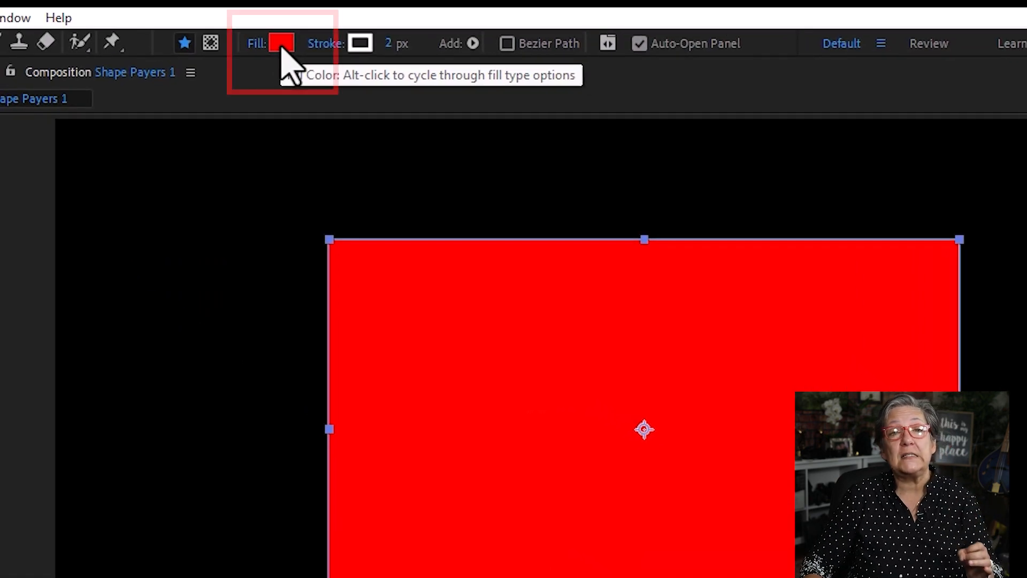
# Try light cyan 5AE1E6 and dark blue 0C347E as the rectangle's fill color.
pyautogui.click(282, 44)
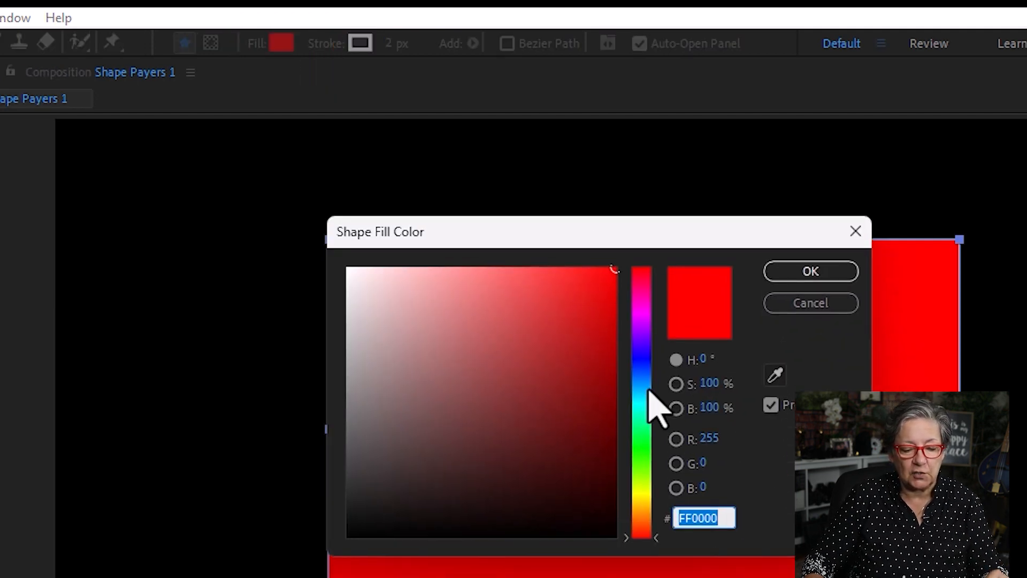
pyautogui.click(638, 401)
pyautogui.moveTo(600, 363); pyautogui.dragTo(630, 310)
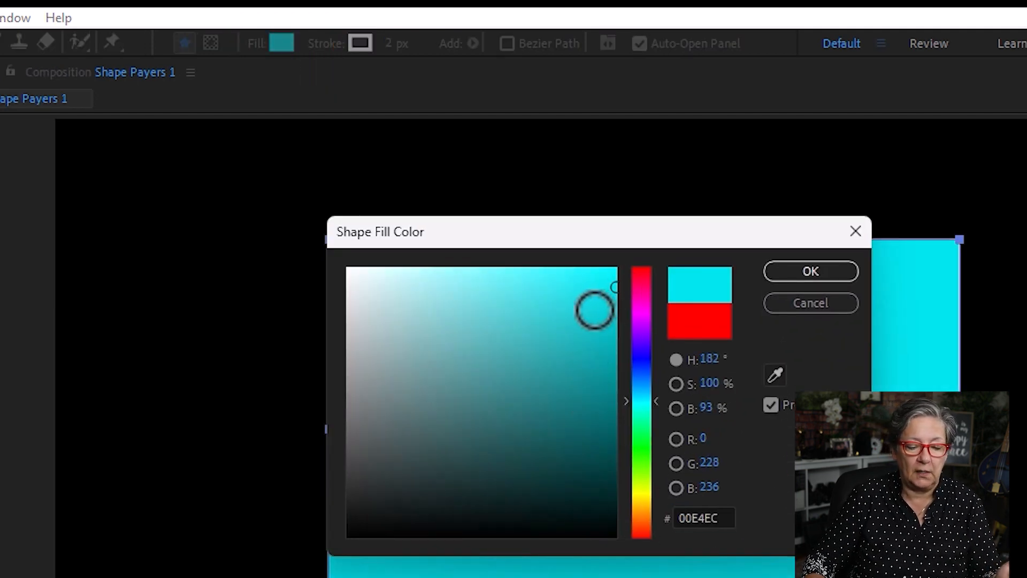
pyautogui.click(511, 293)
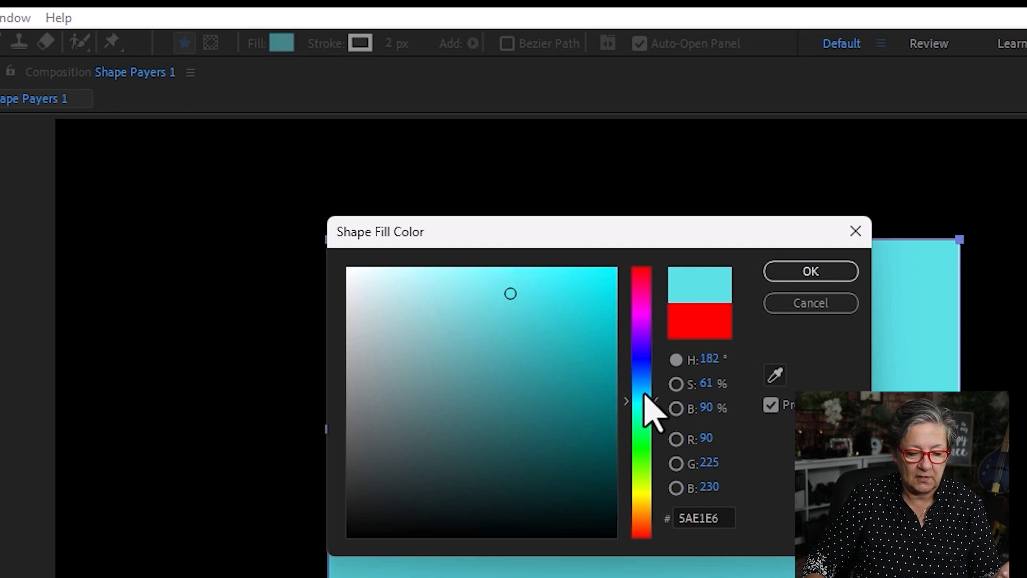
pyautogui.click(641, 373)
pyautogui.click(595, 404)
pyautogui.click(591, 404)
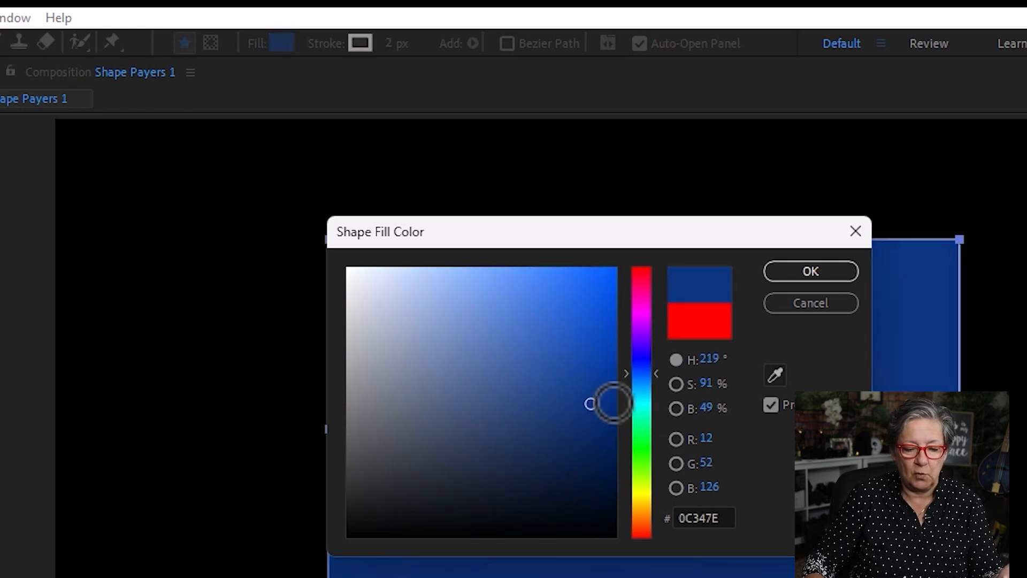
# Set the rectangle's fill color to yellow CDCB23 and apply it.
pyautogui.click(642, 463)
pyautogui.click(641, 493)
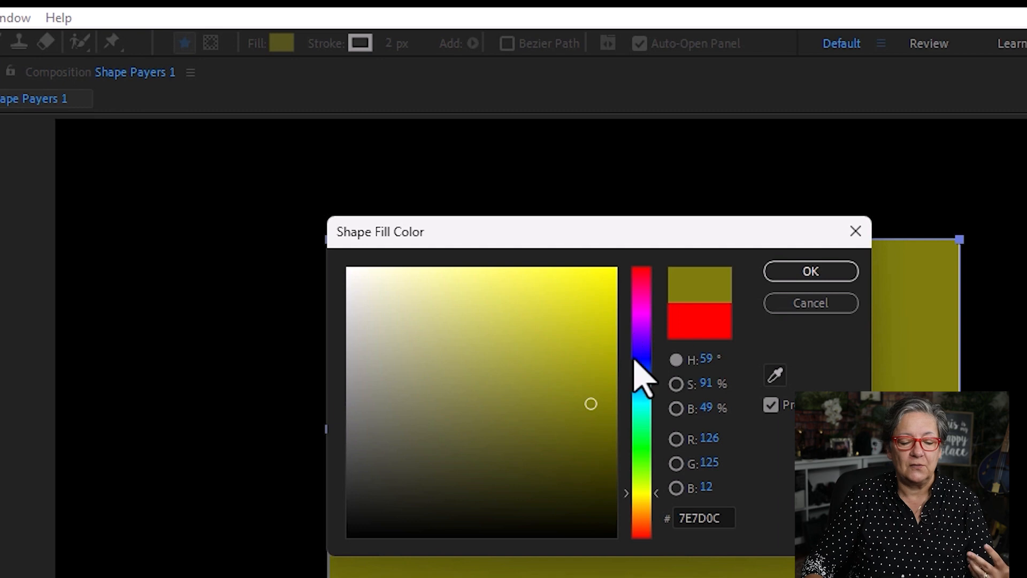
pyautogui.click(586, 400)
pyautogui.click(571, 320)
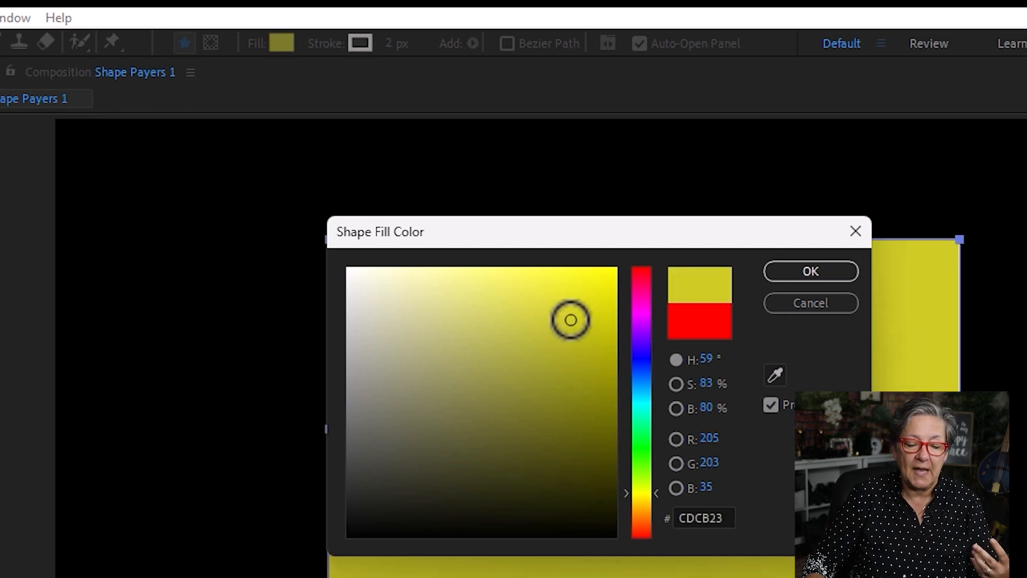
pyautogui.click(812, 272)
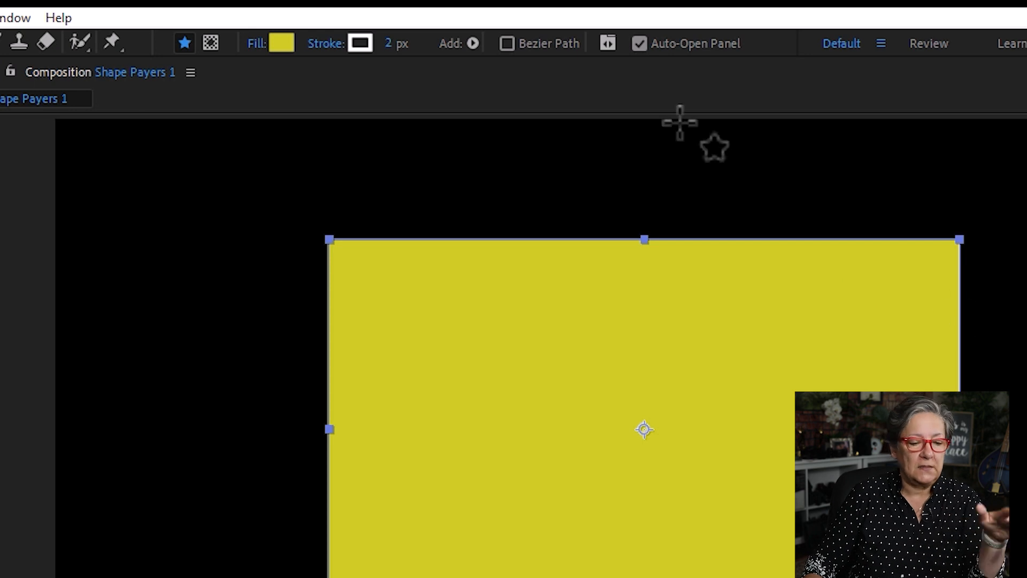
# Change the rectangle's fill type to Linear Gradient and open the gradient for editing.
pyautogui.click(253, 46)
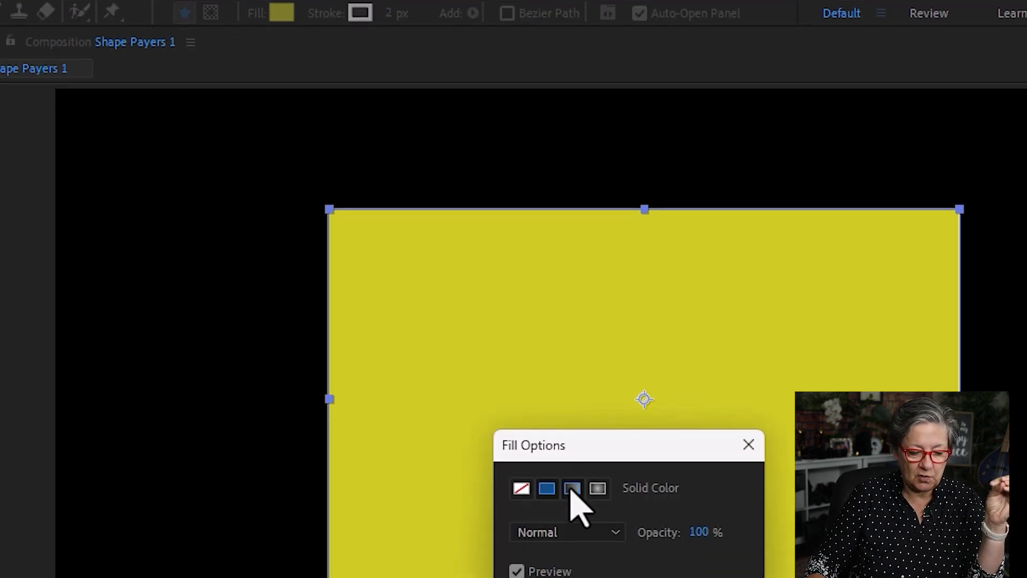
pyautogui.click(572, 518)
pyautogui.click(608, 481)
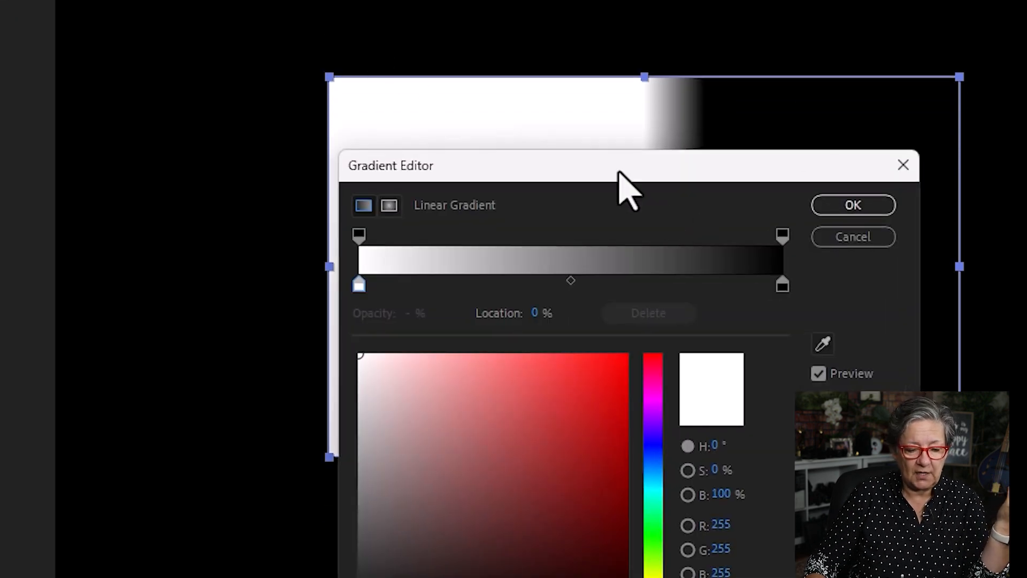
pyautogui.moveTo(617, 170); pyautogui.dragTo(413, 2)
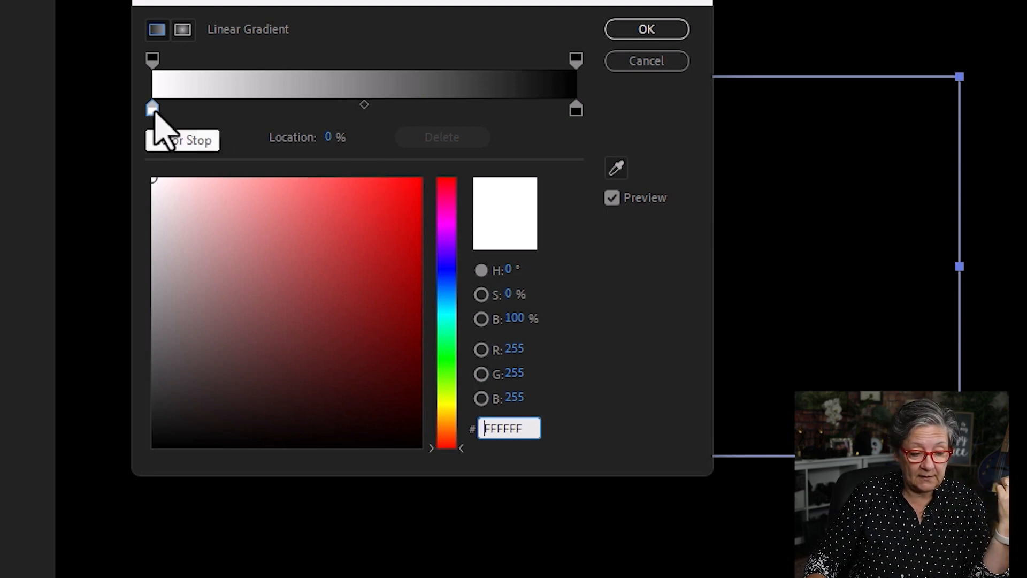
# Set the gradient's starting color stop to red FF0000 and move the editor clear of the rectangle.
pyautogui.click(153, 110)
pyautogui.moveTo(372, 218); pyautogui.dragTo(428, 172)
pyautogui.moveTo(488, 3); pyautogui.dragTo(630, 457)
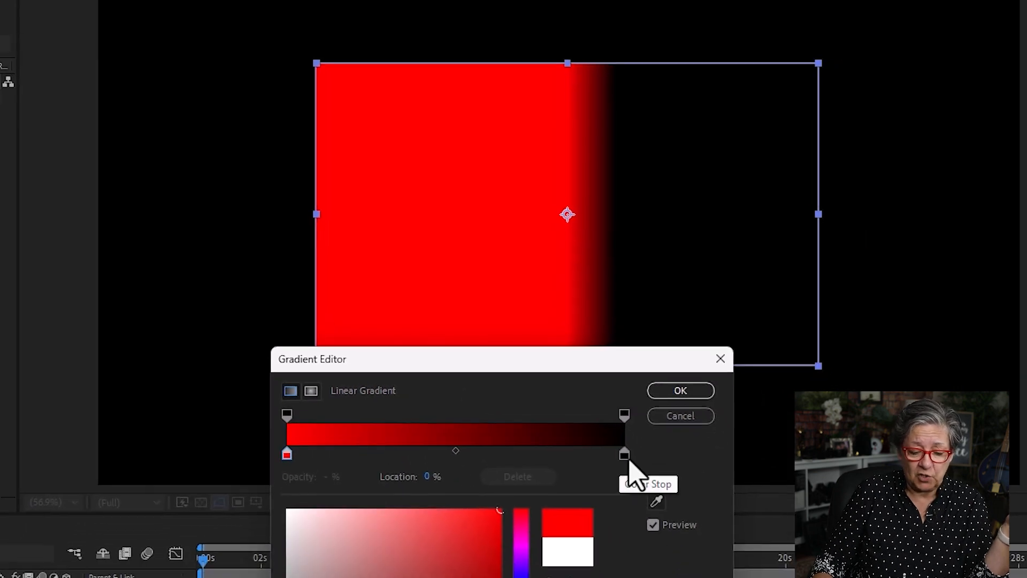
# Set the gradient's ending color stop to green 21FA5F and shift the color midpoint to 55.3%.
pyautogui.click(625, 456)
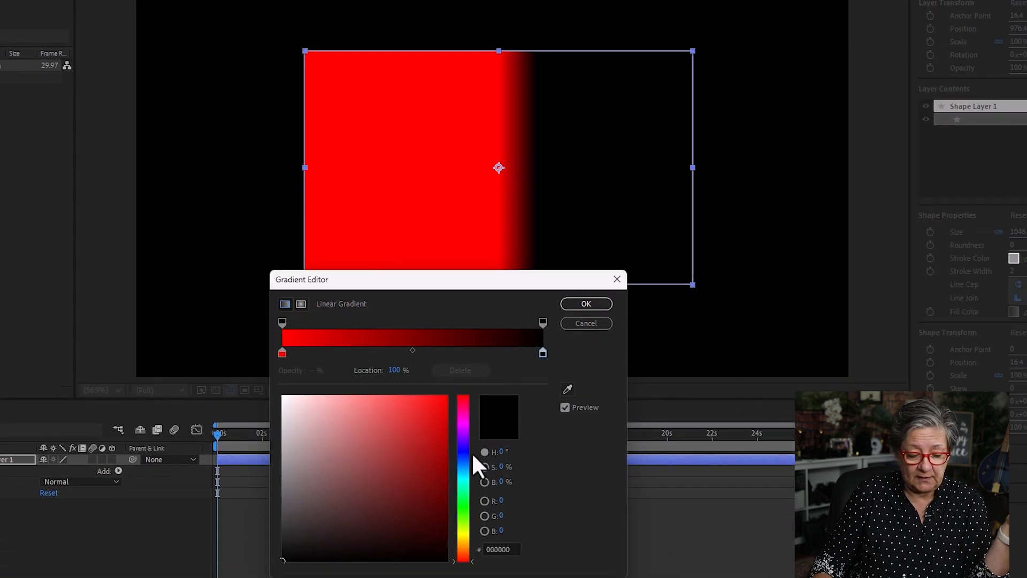
pyautogui.click(460, 499)
pyautogui.moveTo(425, 434); pyautogui.dragTo(425, 399)
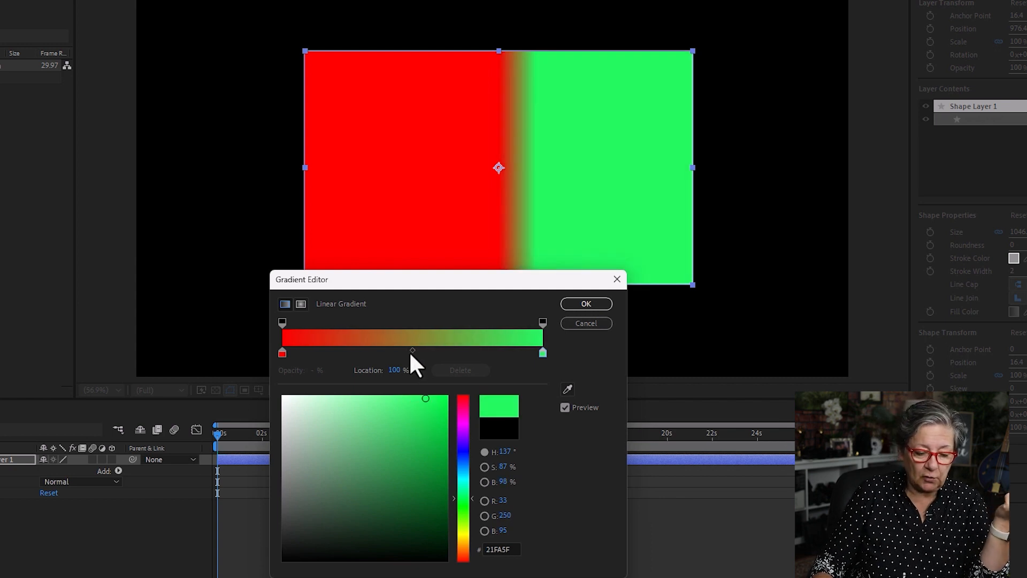
pyautogui.moveTo(413, 351)
pyautogui.mouseDown()
pyautogui.moveTo(330, 352)
pyautogui.moveTo(533, 356)
pyautogui.moveTo(264, 355)
pyautogui.moveTo(454, 356)
pyautogui.moveTo(426, 352)
pyautogui.mouseUp()
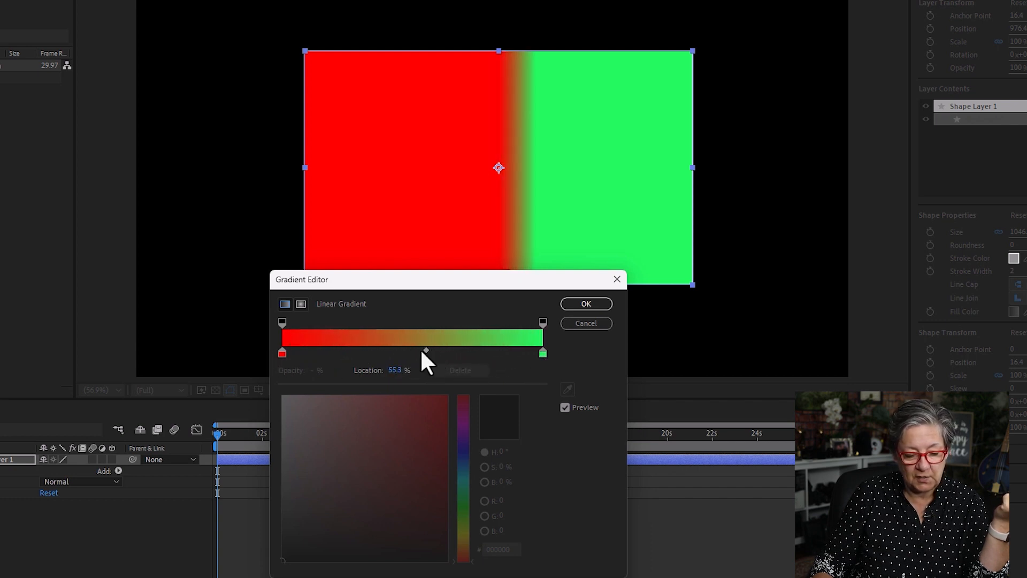
# Lower the gradient's starting opacity stop to 41%, apply the gradient, and show the transparency grid.
pyautogui.click(282, 321)
pyautogui.moveTo(320, 367); pyautogui.dragTo(283, 373)
pyautogui.moveTo(368, 278); pyautogui.dragTo(550, 111)
pyautogui.click(754, 137)
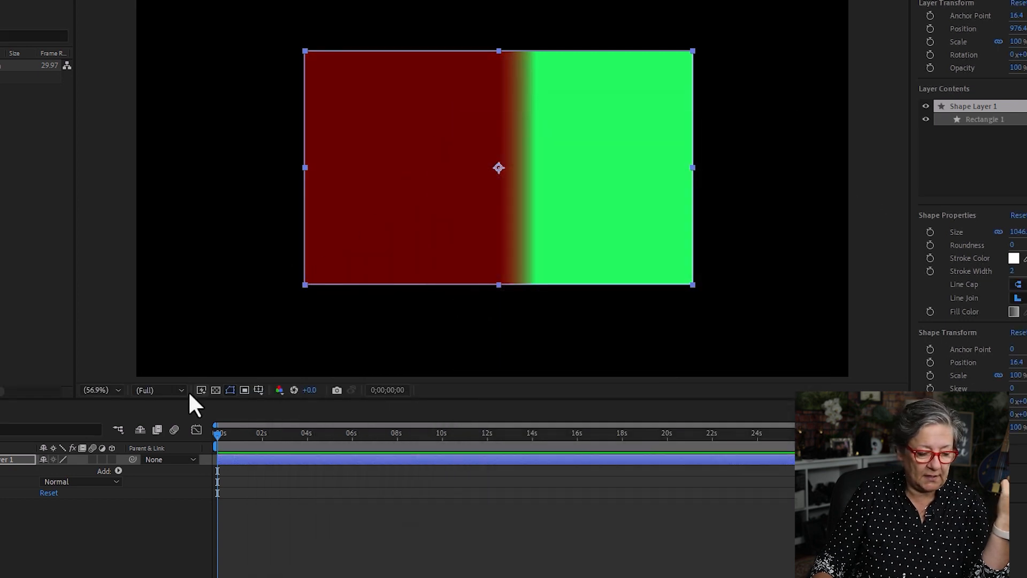
pyautogui.click(216, 390)
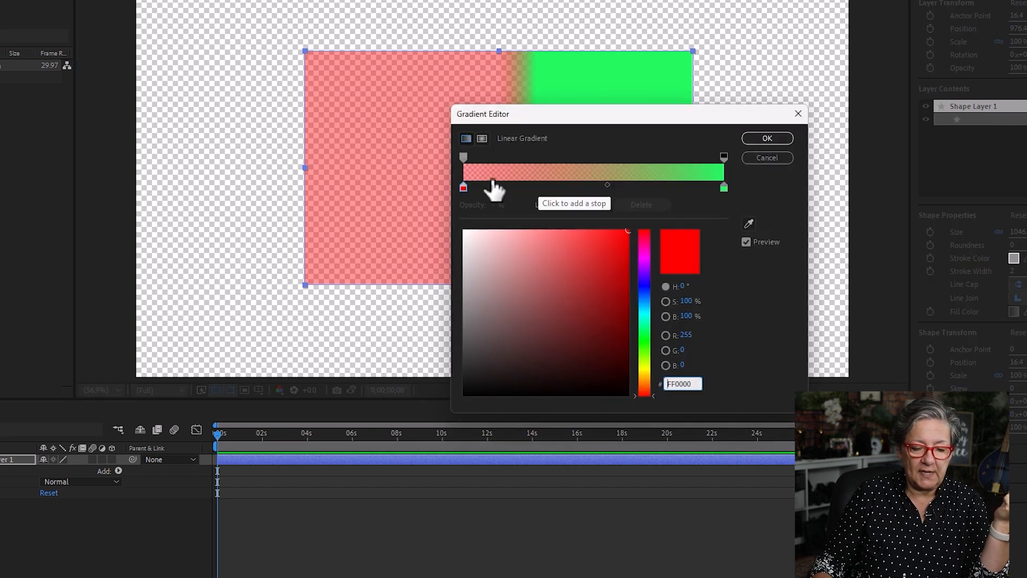
# Try moving the gradient's starting opacity stop to another location, and return it to 0%.
pyautogui.click(462, 158)
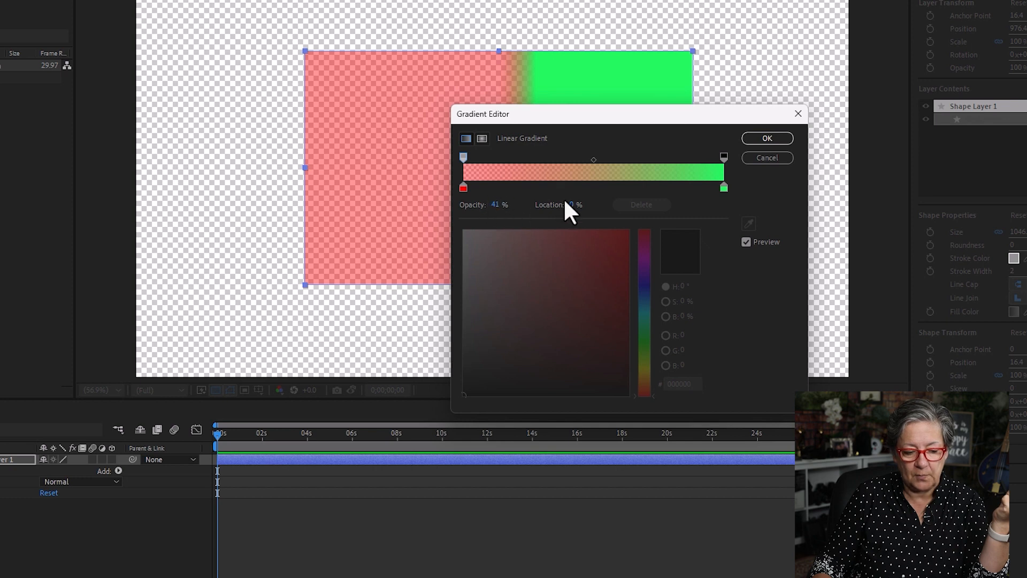
pyautogui.moveTo(571, 205)
pyautogui.mouseDown()
pyautogui.moveTo(640, 207)
pyautogui.moveTo(538, 205)
pyautogui.moveTo(554, 205)
pyautogui.mouseUp()
pyautogui.moveTo(576, 157); pyautogui.dragTo(449, 187)
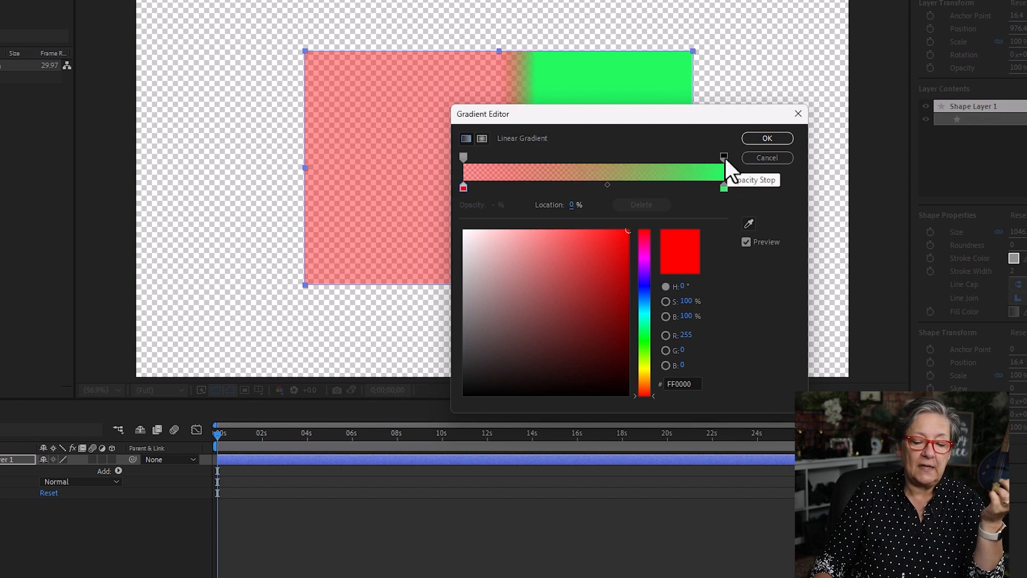
# Set the starting opacity stop to 100%, and try a lower opacity on the ending stop before restoring it to 100%.
pyautogui.click(464, 157)
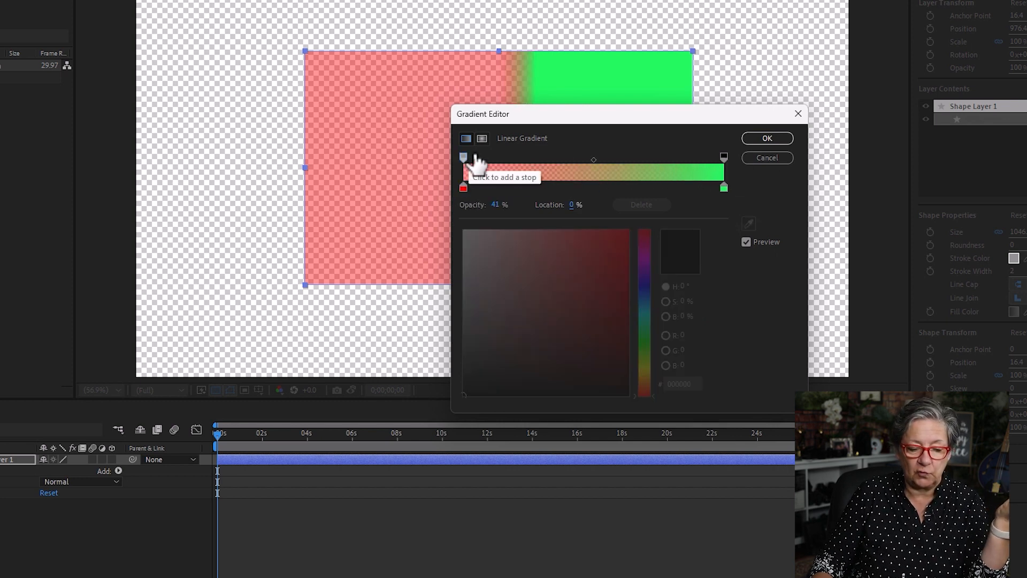
pyautogui.moveTo(662, 204); pyautogui.dragTo(888, 208)
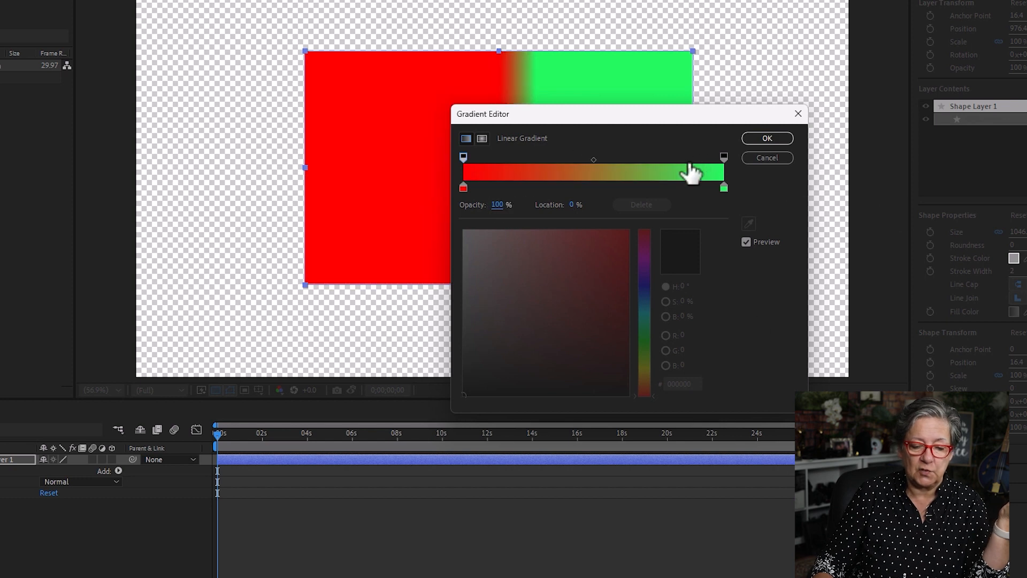
pyautogui.click(724, 156)
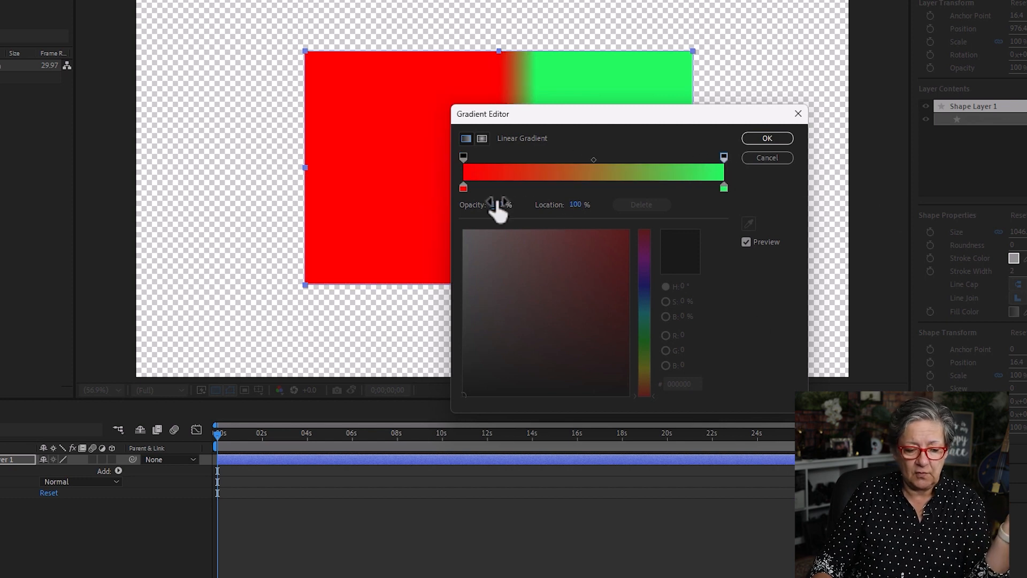
pyautogui.moveTo(501, 205)
pyautogui.mouseDown()
pyautogui.moveTo(452, 204)
pyautogui.moveTo(500, 203)
pyautogui.mouseUp()
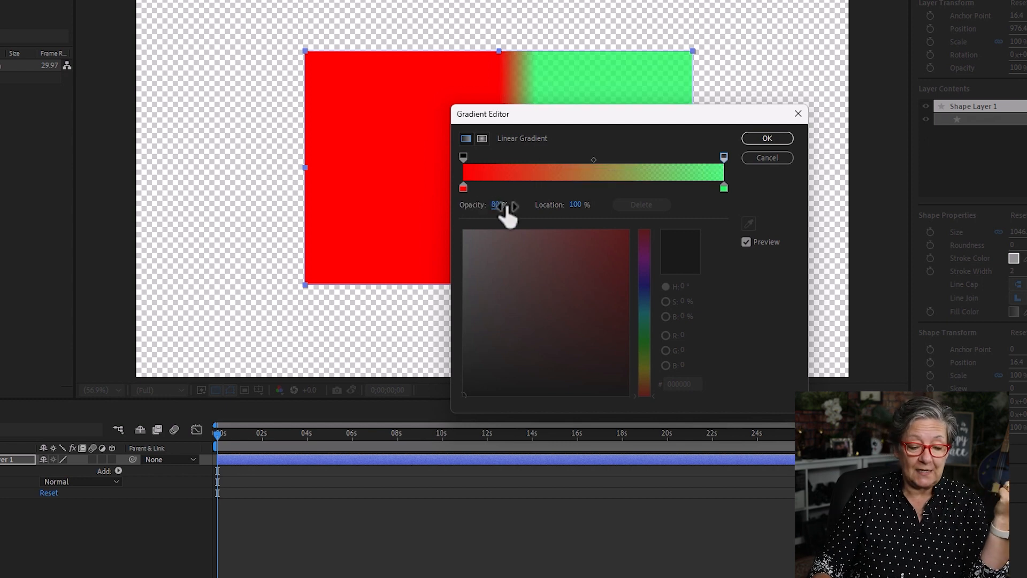
pyautogui.moveTo(494, 205); pyautogui.dragTo(690, 201)
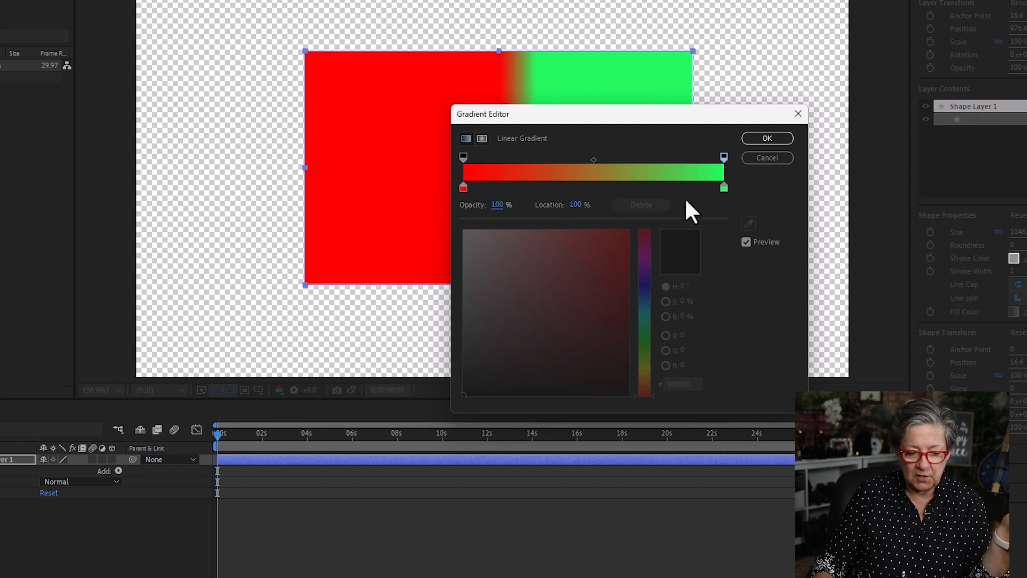
# Add a blue color stop at 17.5% and a yellow EECF00 color stop at 46.8% of the gradient.
pyautogui.click(509, 188)
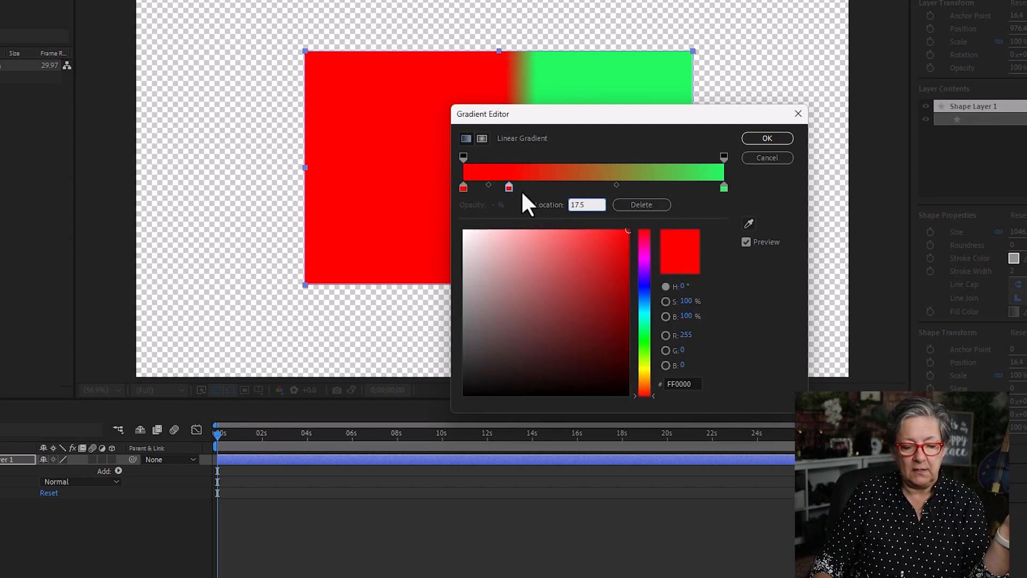
pyautogui.click(646, 298)
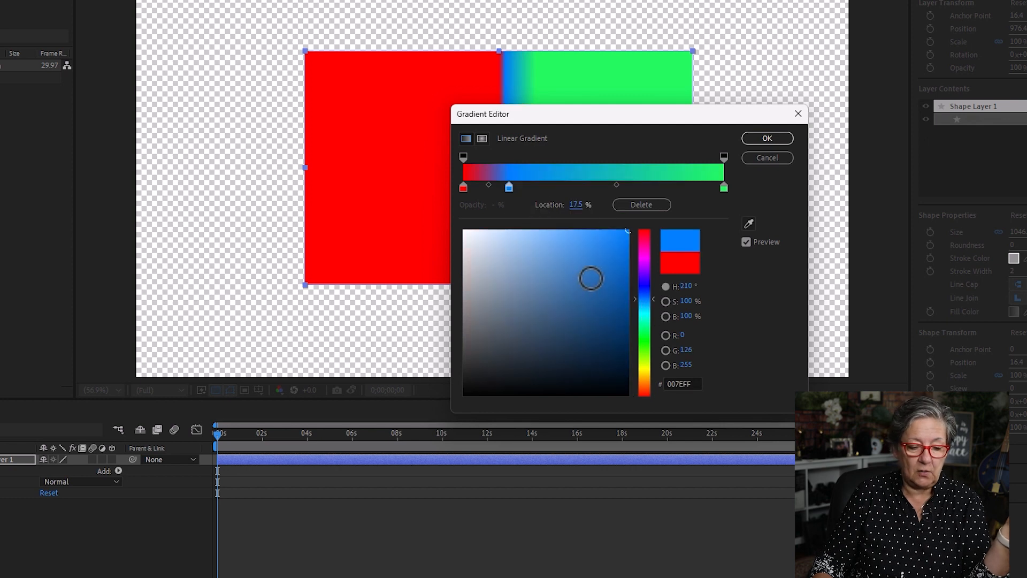
pyautogui.click(586, 187)
pyautogui.click(646, 371)
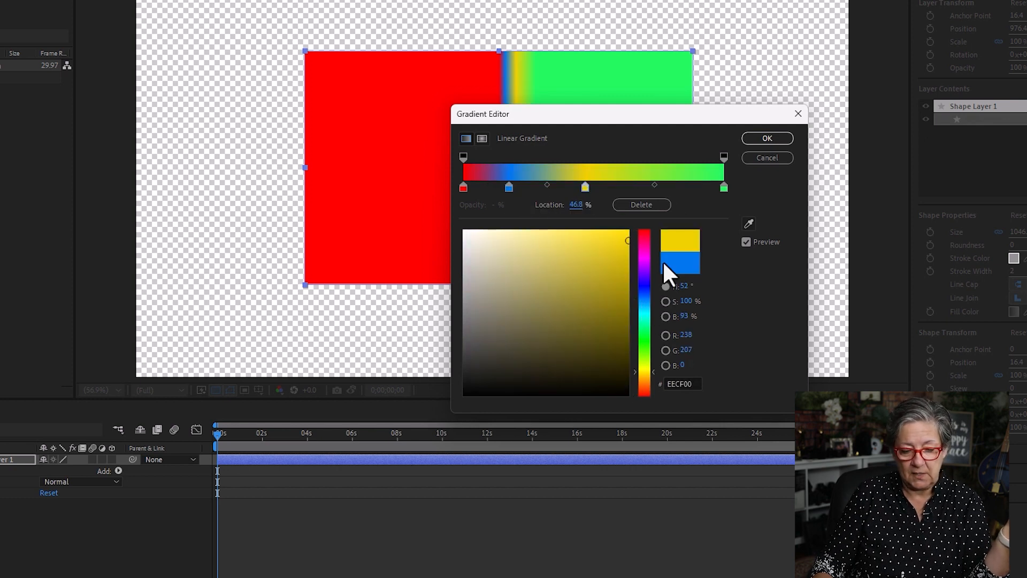
# Add a purple B215F3 color stop at 77% of the gradient and apply the multicolor gradient to the rectangle.
pyautogui.click(665, 187)
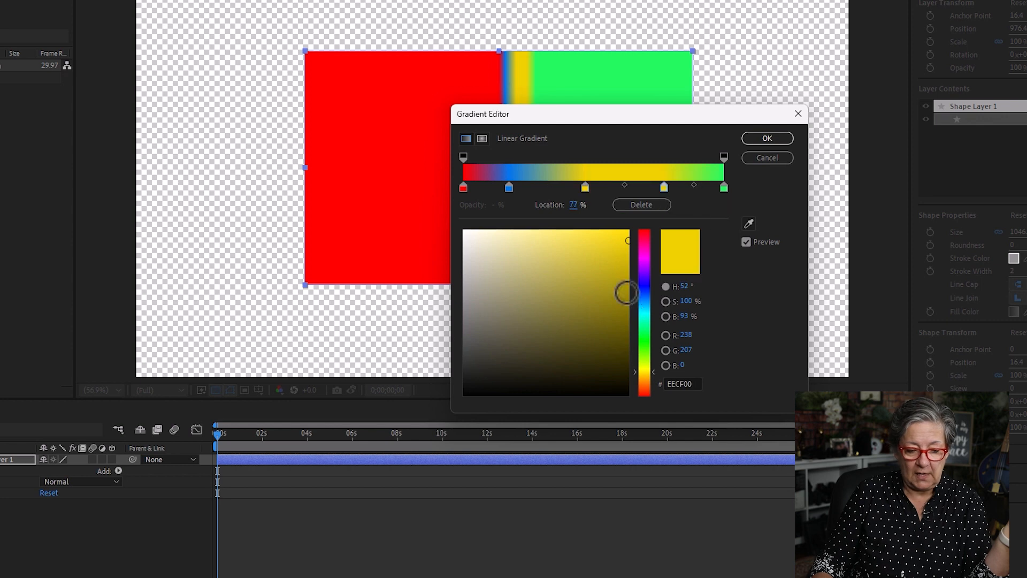
pyautogui.click(644, 266)
pyautogui.click(600, 257)
pyautogui.click(615, 237)
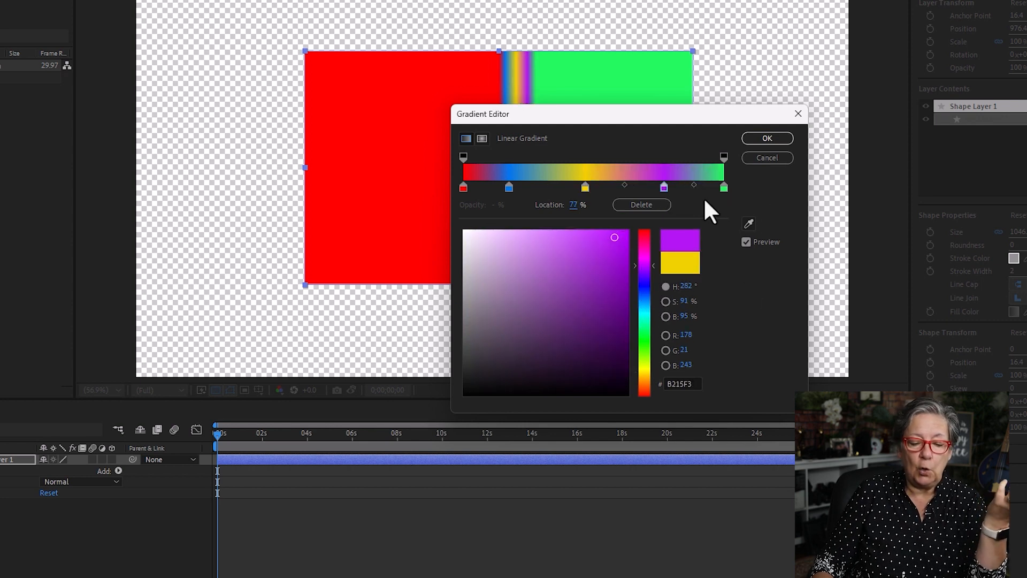
pyautogui.moveTo(587, 114); pyautogui.dragTo(789, 141)
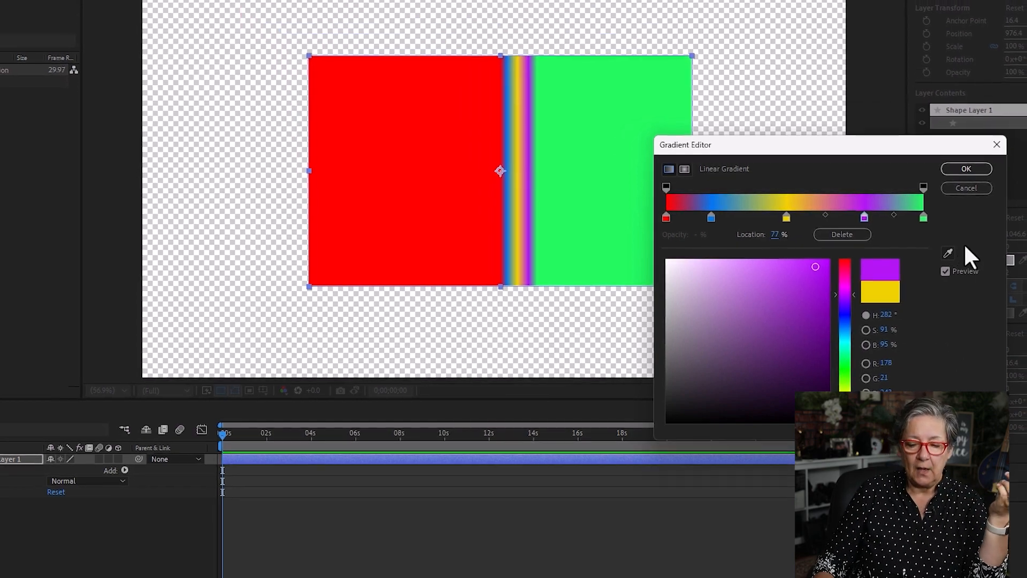
pyautogui.click(956, 185)
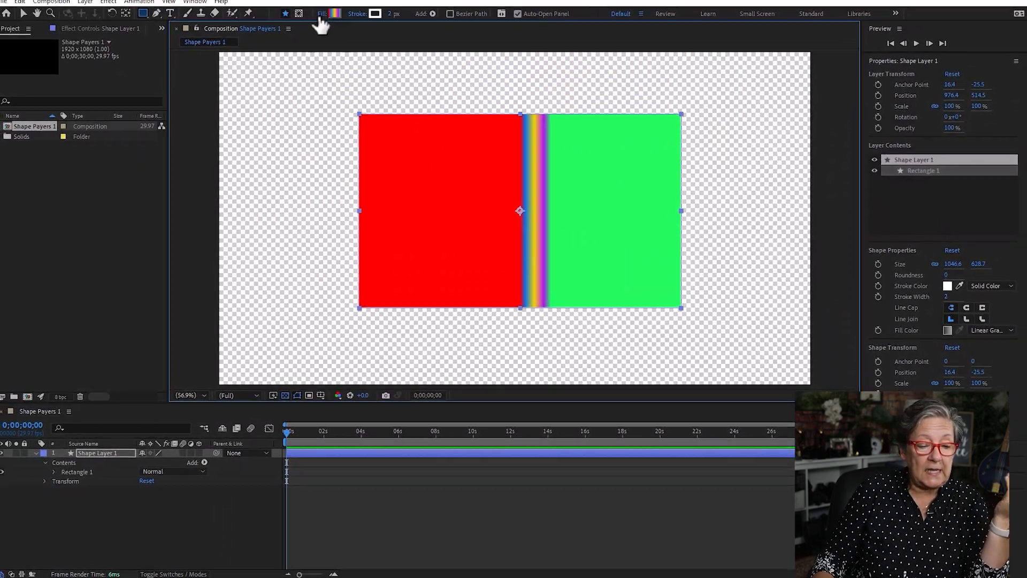
# Change the rectangle's fill type to Radial Gradient, and check its color stops in the Gradient Editor.
pyautogui.click(322, 13)
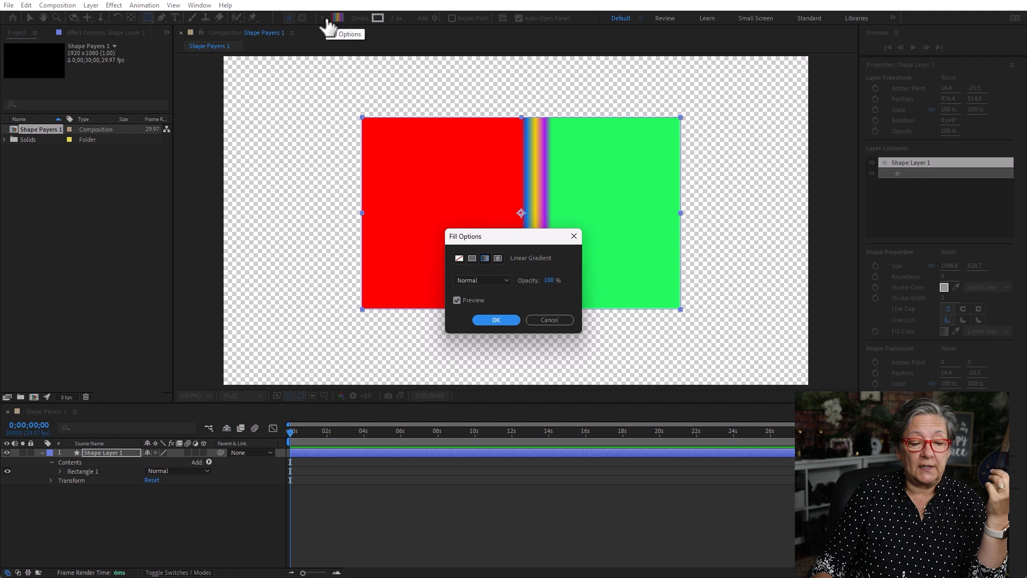
pyautogui.click(498, 258)
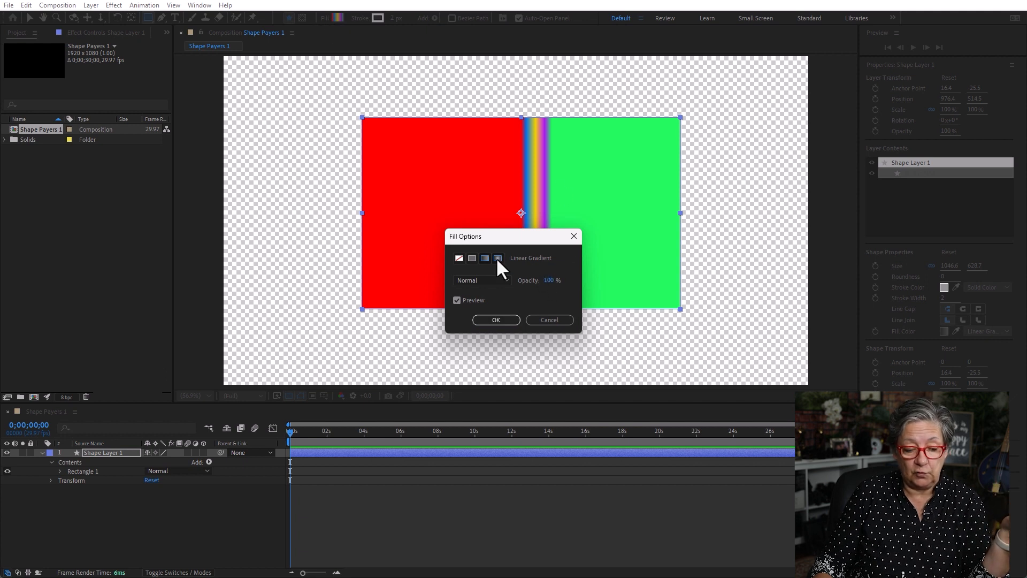
pyautogui.click(506, 320)
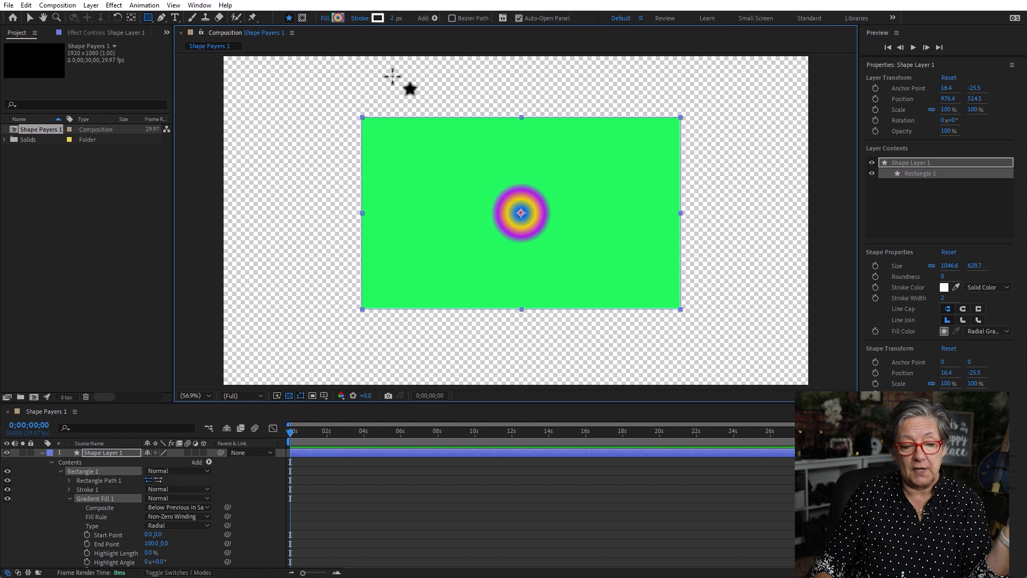
pyautogui.click(337, 18)
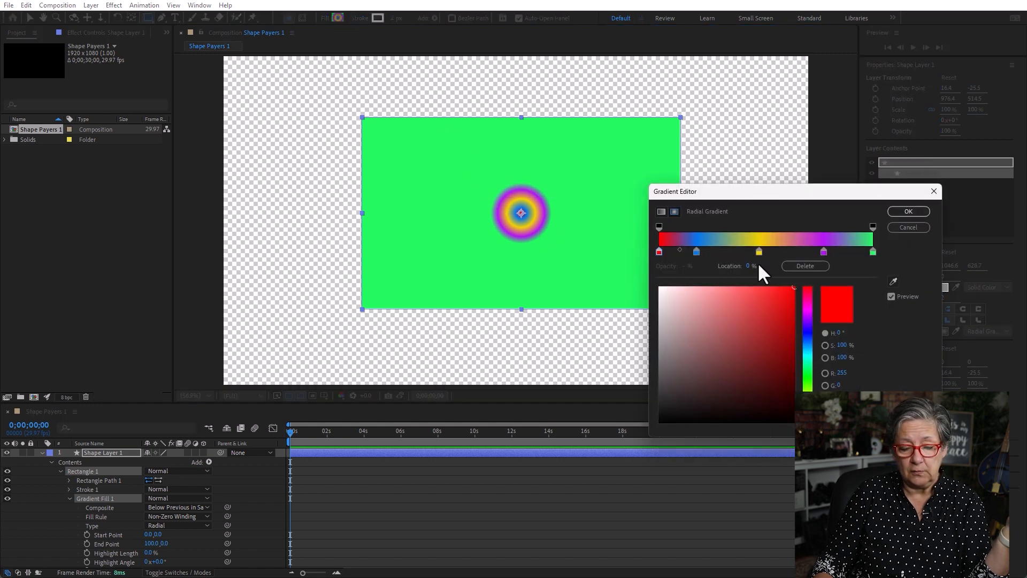
pyautogui.click(916, 210)
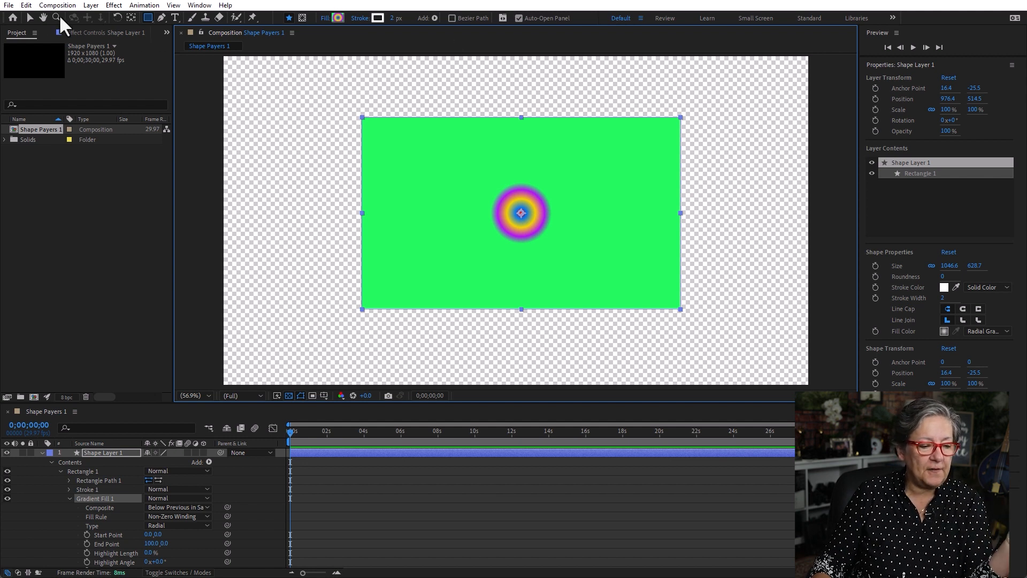
# Reposition the radial gradient's end point beyond the rectangle's upper-right side, at about 818.2, -324.9, and its start point near the lower-left corner.
pyautogui.click(30, 18)
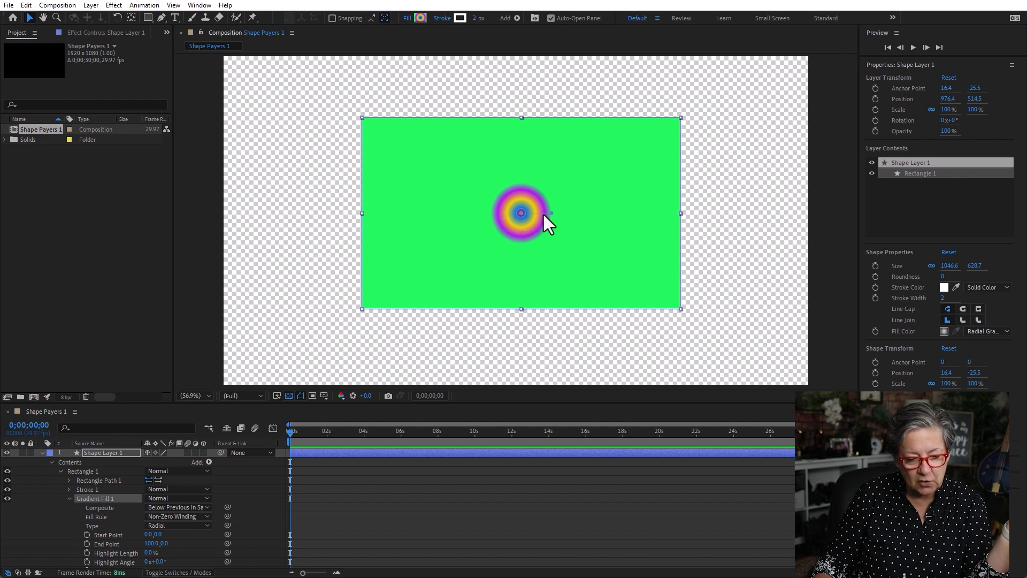
pyautogui.moveTo(552, 213); pyautogui.dragTo(691, 225)
pyautogui.moveTo(521, 214); pyautogui.dragTo(384, 137)
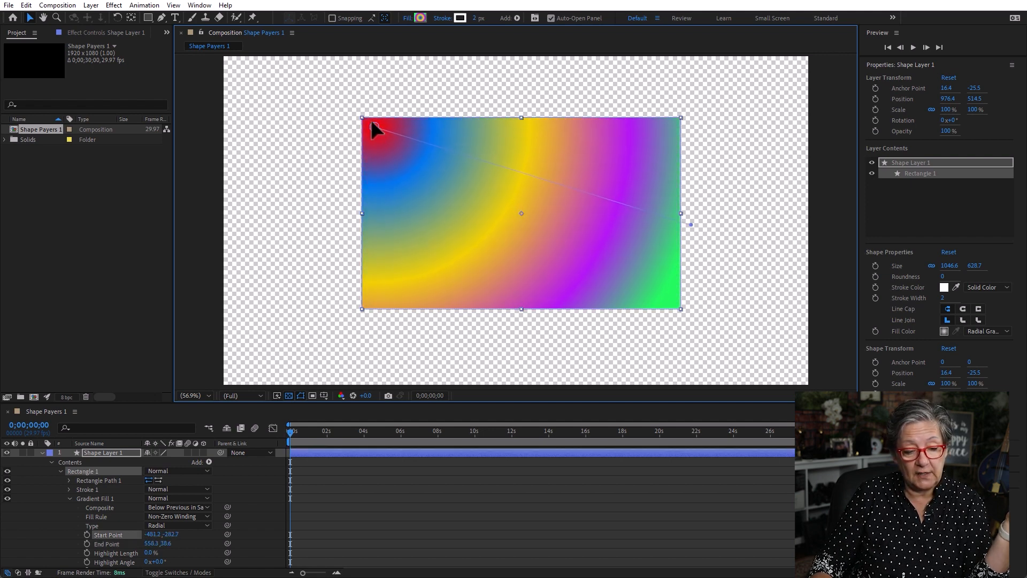
pyautogui.moveTo(690, 224); pyautogui.dragTo(771, 114)
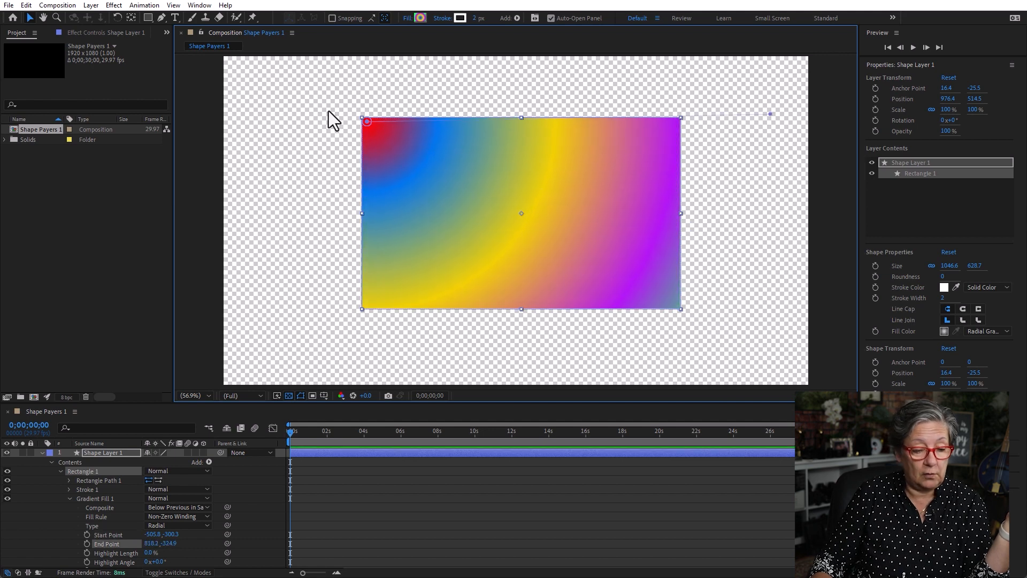
pyautogui.moveTo(366, 122); pyautogui.dragTo(374, 307)
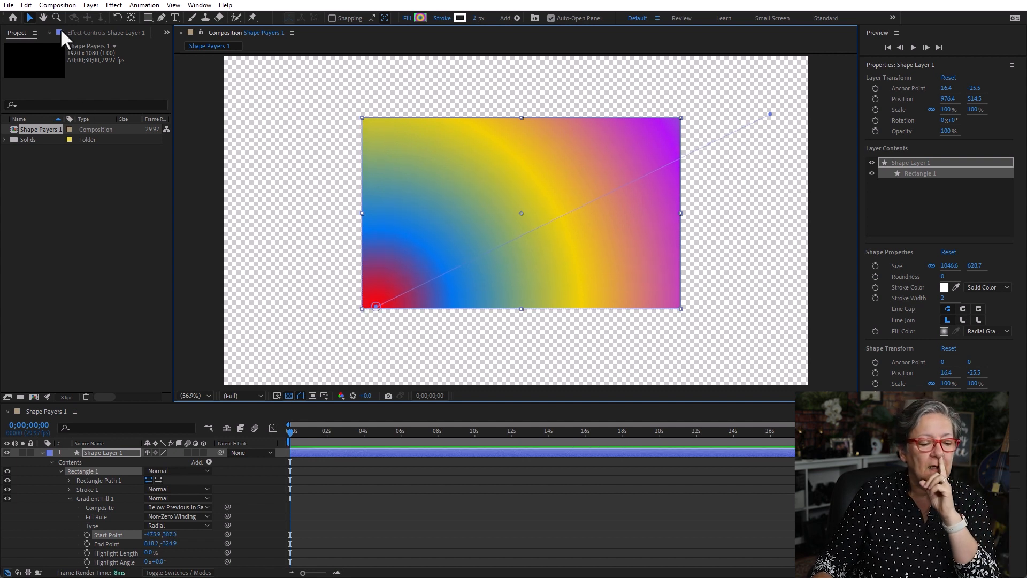
# Enlarge the timeline area and move the gradient's Start Point closer to the rectangle's lower-left corner, at about -513.5, 295.6.
pyautogui.click(131, 16)
pyautogui.click(282, 122)
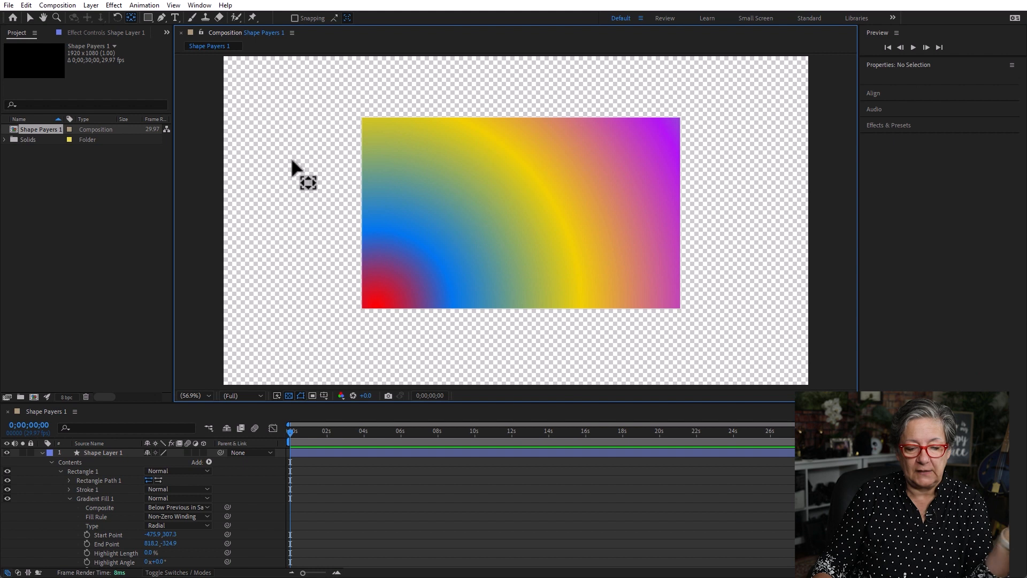
pyautogui.click(30, 18)
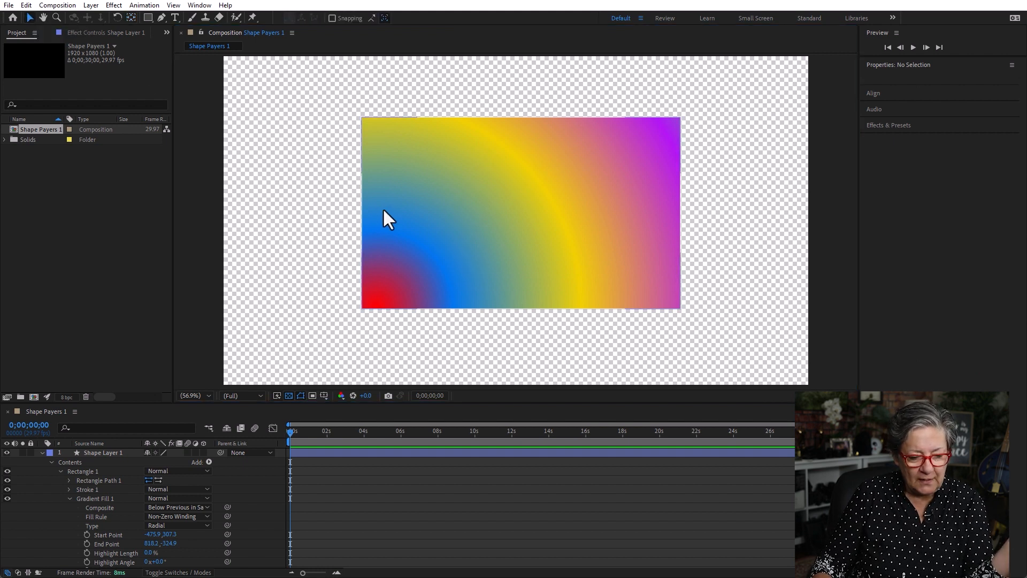
pyautogui.click(505, 245)
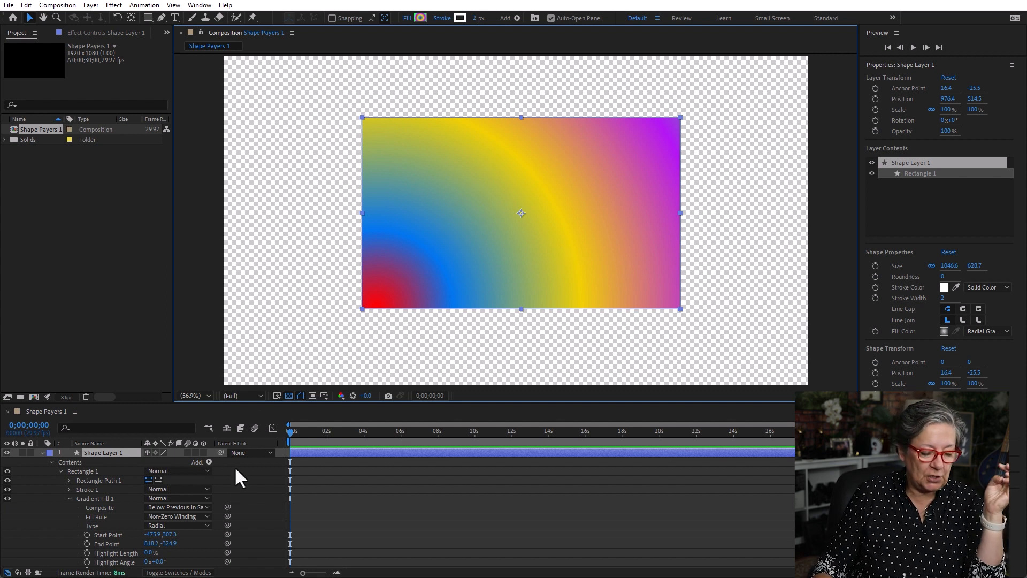
pyautogui.moveTo(324, 403); pyautogui.dragTo(336, 316)
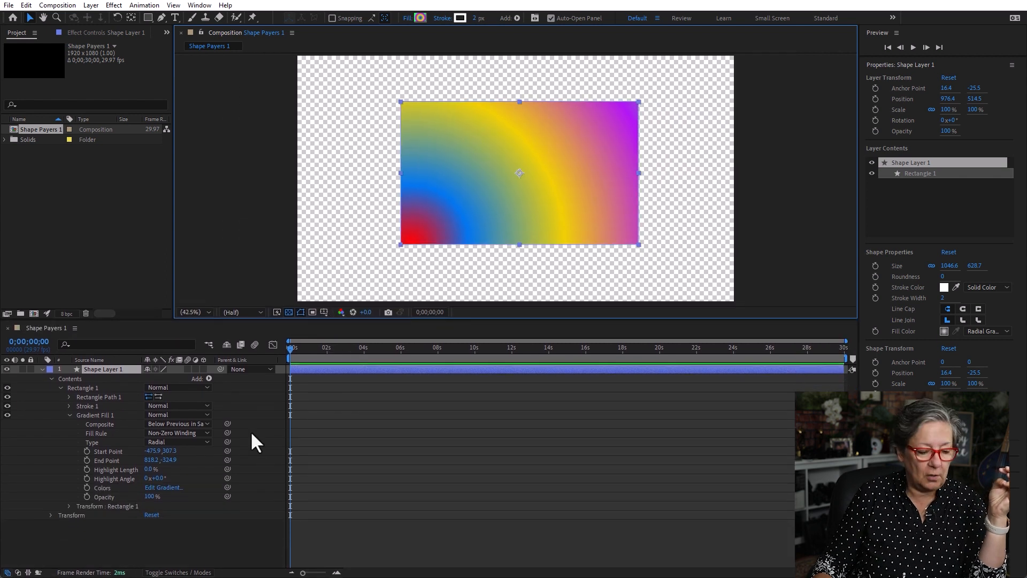
pyautogui.click(108, 451)
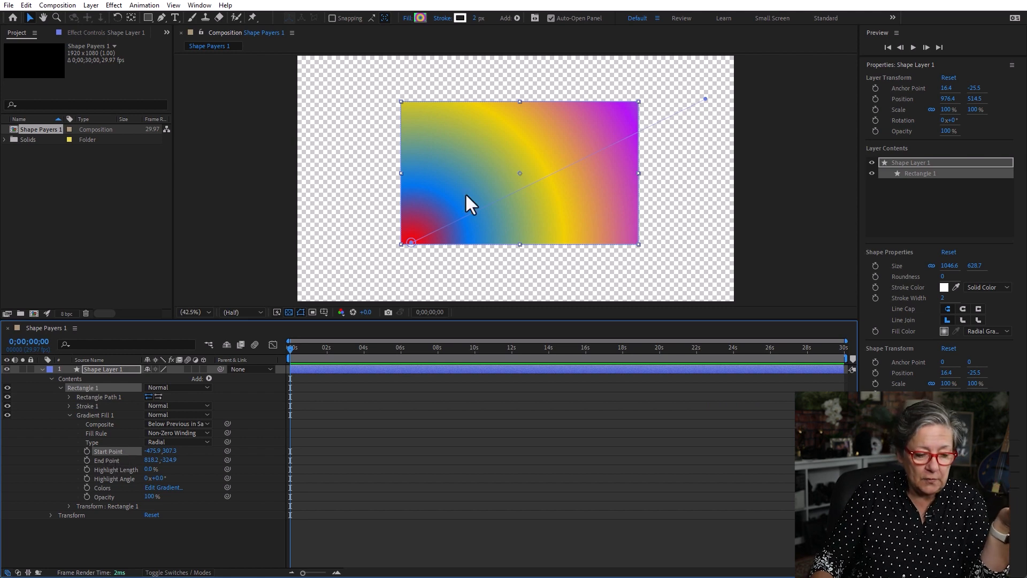
pyautogui.moveTo(423, 238)
pyautogui.mouseDown()
pyautogui.moveTo(583, 138)
pyautogui.moveTo(420, 104)
pyautogui.moveTo(567, 172)
pyautogui.moveTo(404, 240)
pyautogui.mouseUp()
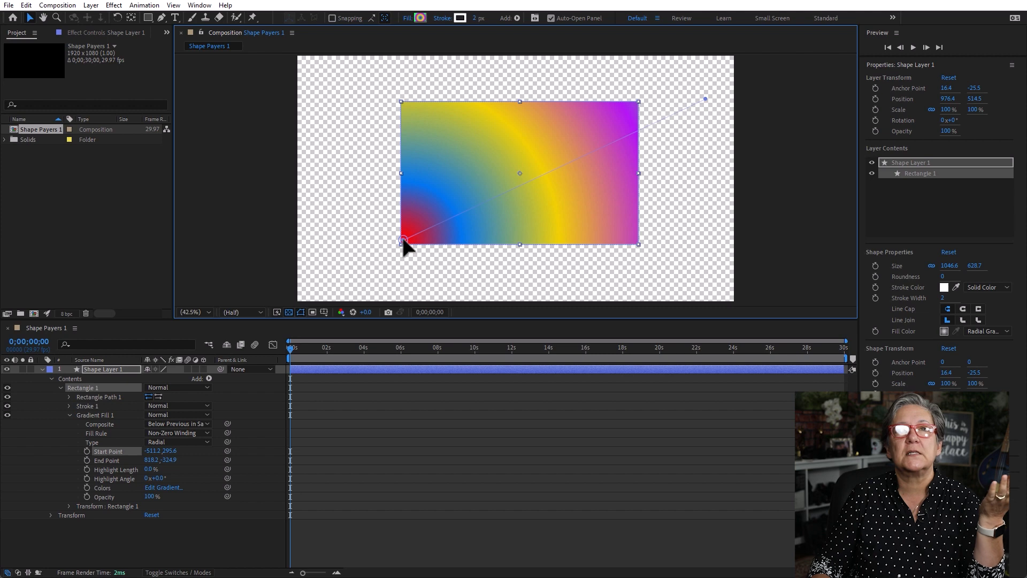
pyautogui.moveTo(403, 240); pyautogui.dragTo(403, 241)
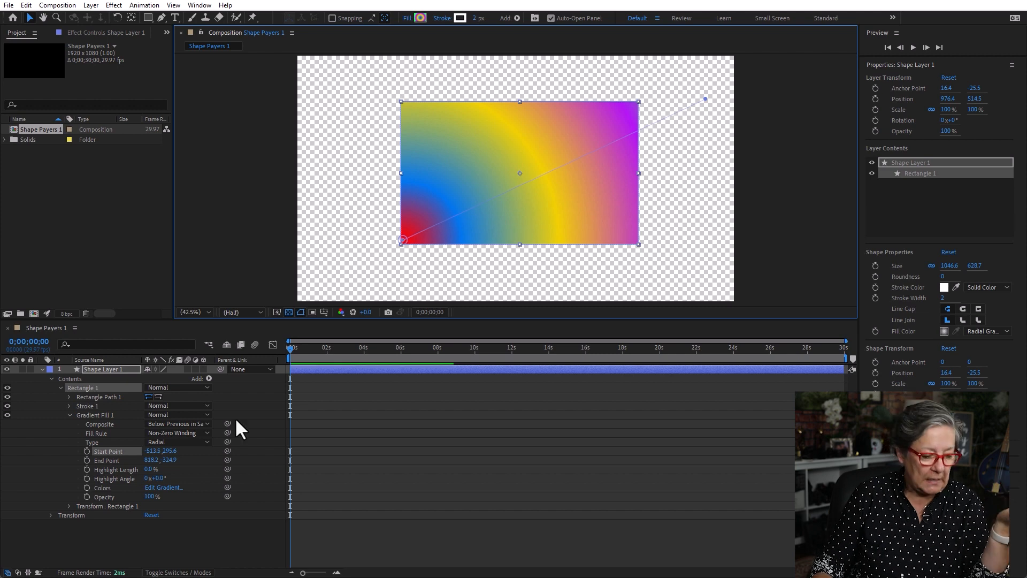
# Animate the gradient's Start Point from 0 s with keyframes near 2 s, 4 s and 0;00;07;02, moving it lower right, upper left and upper right.
pyautogui.click(321, 398)
pyautogui.click(88, 451)
pyautogui.click(332, 352)
pyautogui.moveTo(403, 240); pyautogui.dragTo(620, 123)
pyautogui.click(372, 350)
pyautogui.click(420, 353)
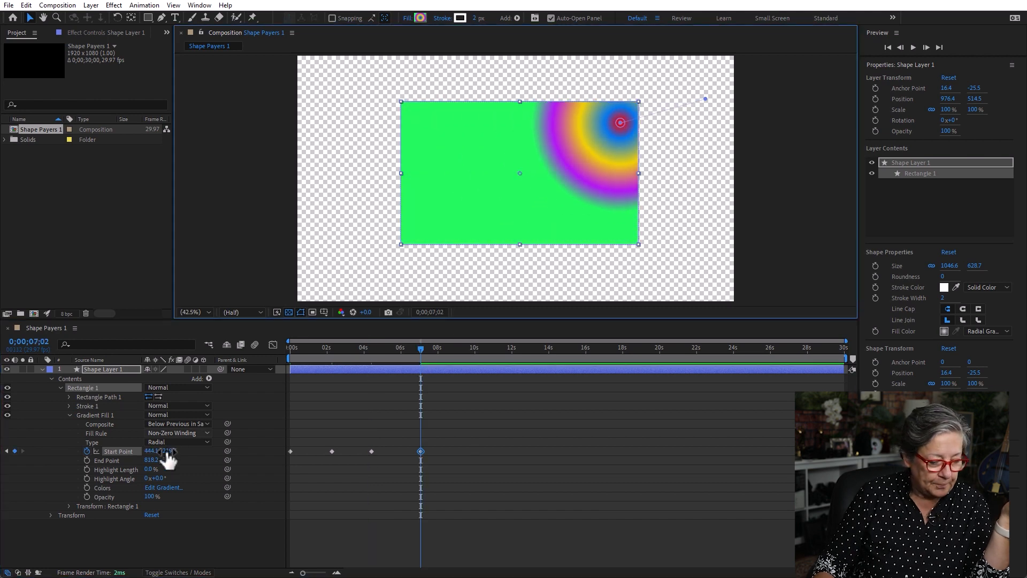
# Keyframe the gradient's End Point at 7;02, 5;19, 3;04, 2;16 and 0;00, shifting it to different positions outside the rectangle.
pyautogui.click(87, 461)
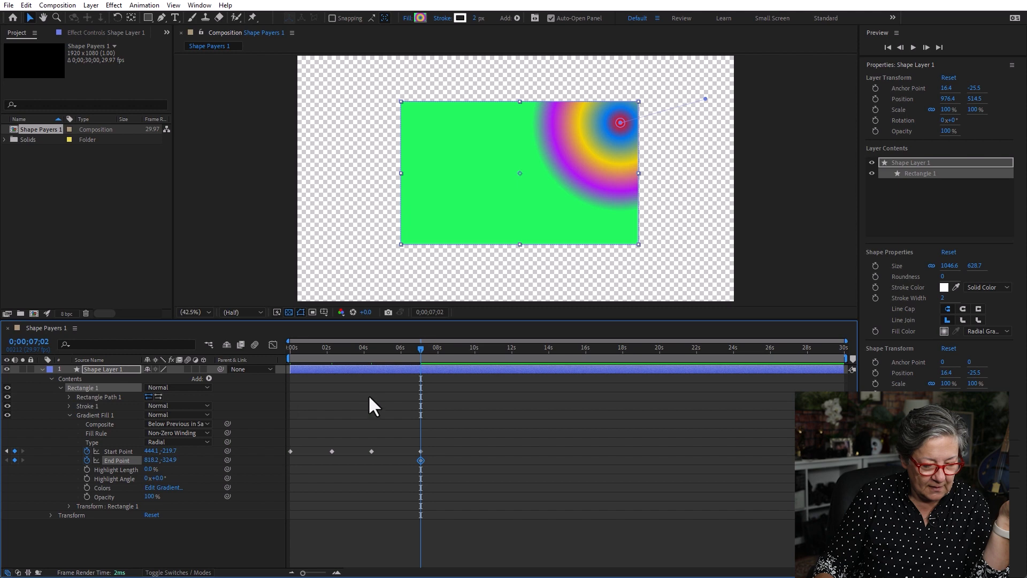
pyautogui.click(395, 351)
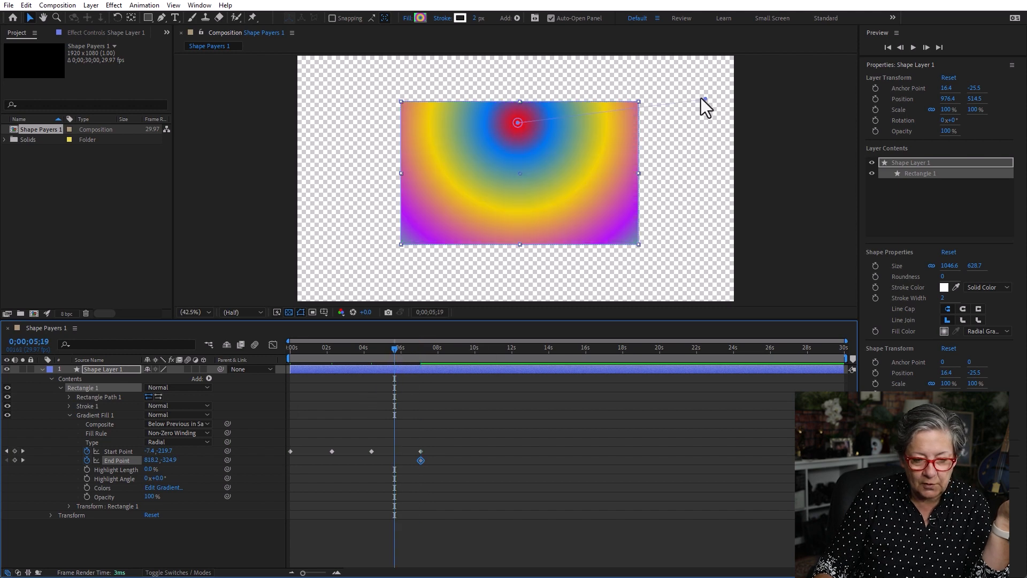
pyautogui.moveTo(705, 99); pyautogui.dragTo(675, 267)
pyautogui.click(348, 351)
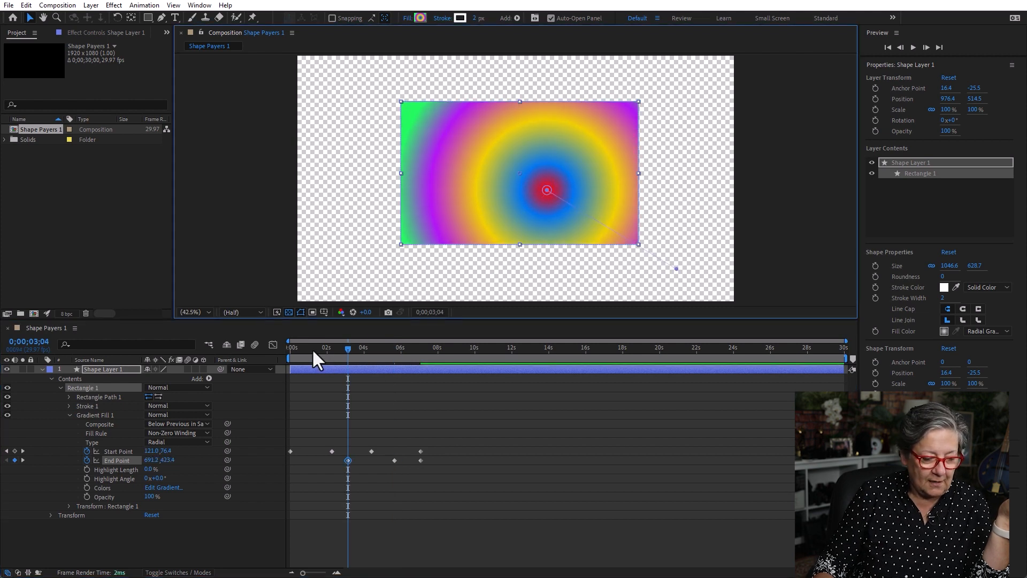
pyautogui.click(337, 349)
pyautogui.moveTo(679, 273); pyautogui.dragTo(336, 61)
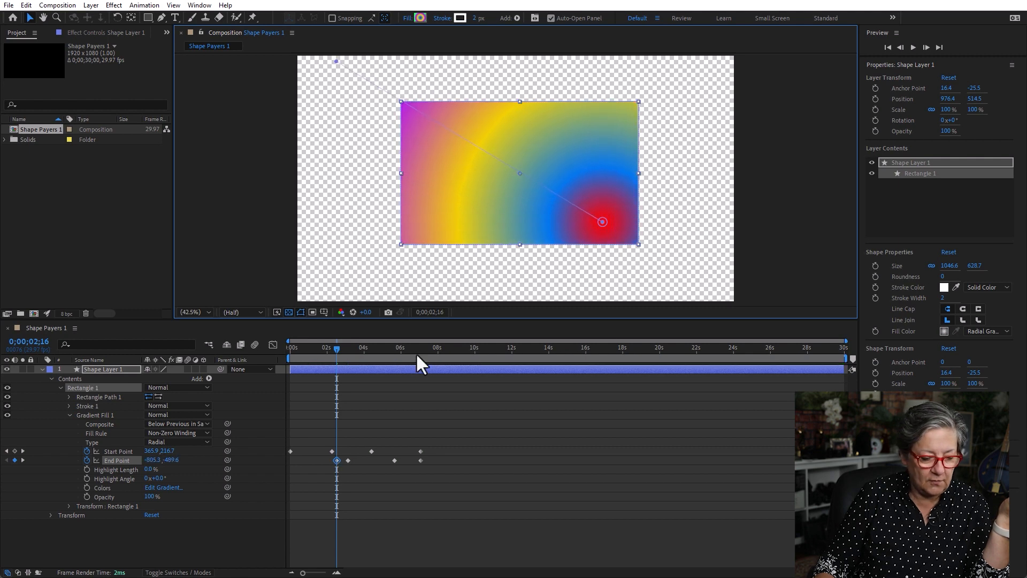
pyautogui.click(288, 349)
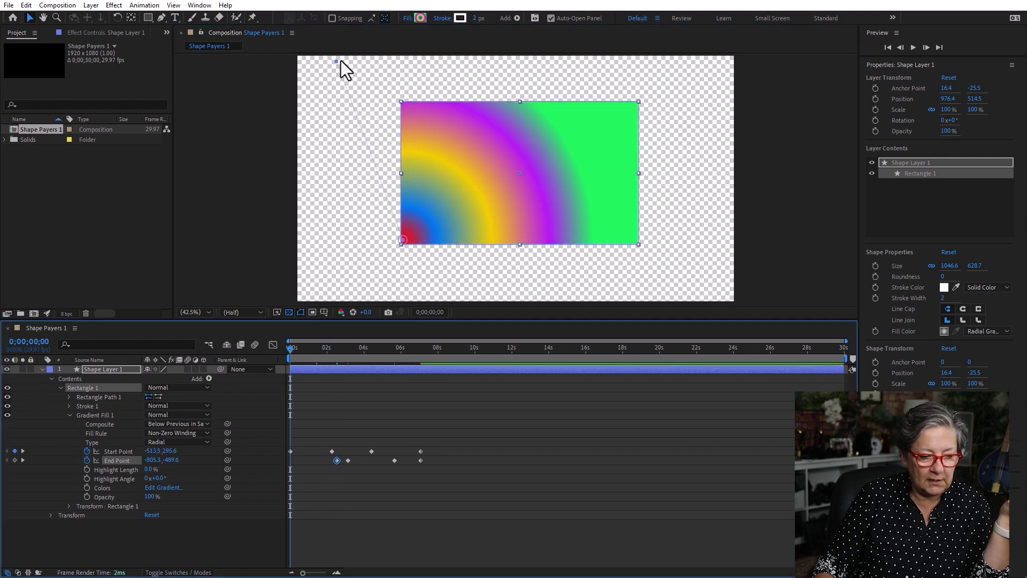
pyautogui.moveTo(339, 60); pyautogui.dragTo(720, 68)
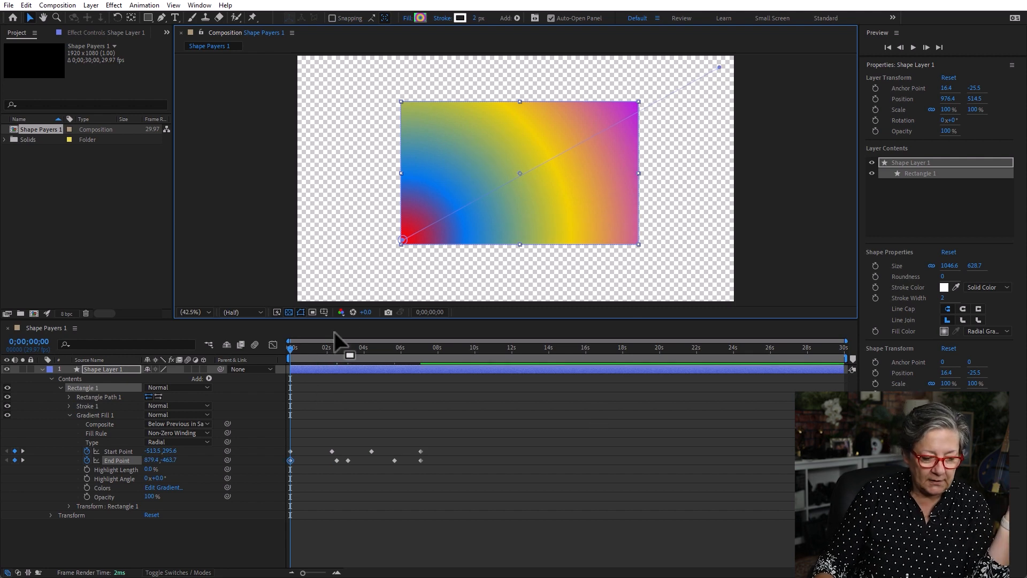
# Turn off the transparency grid and preview the animated radial gradient from the start of the composition.
pyautogui.click(289, 312)
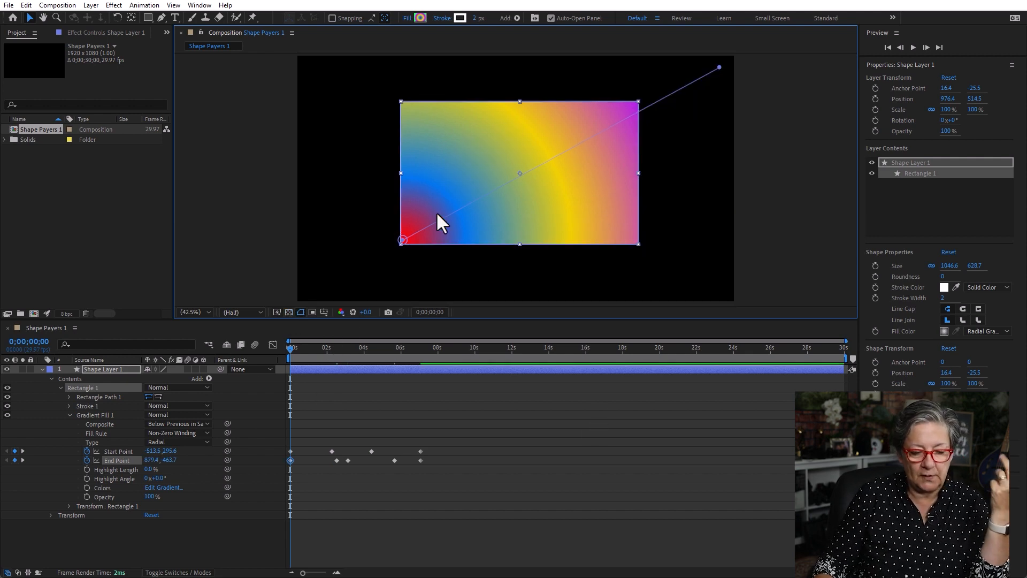
pyautogui.press('space')
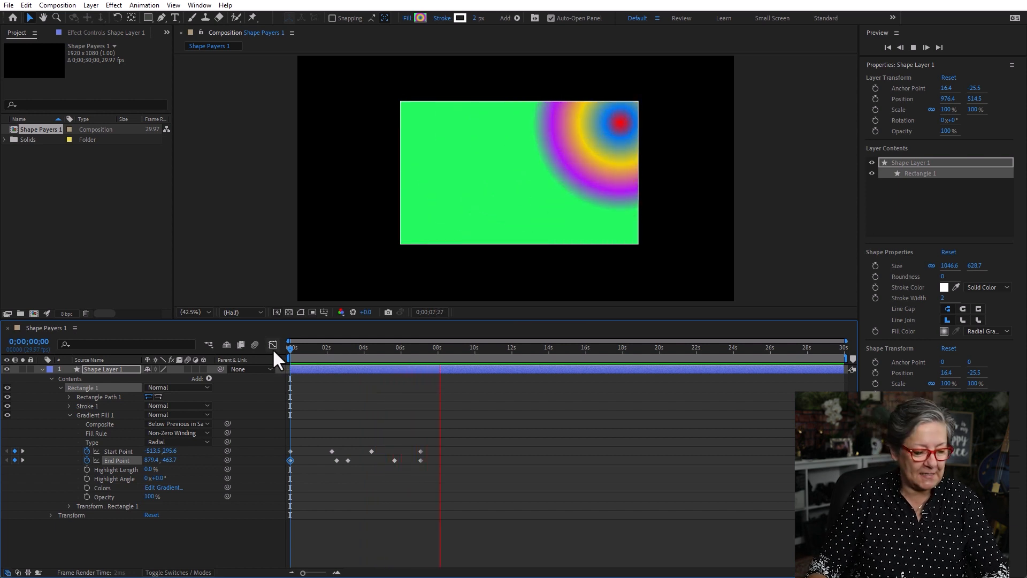
pyautogui.press('space')
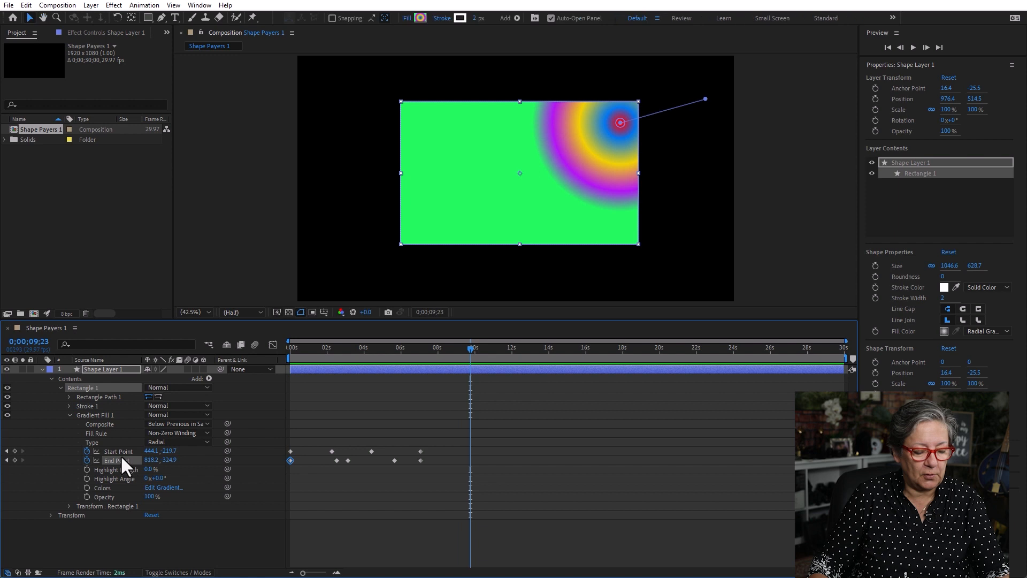
# Remove all keyframes from the gradient's End Point and Start Point, and check its color stops in the Gradient Editor without changing them.
pyautogui.click(87, 459)
pyautogui.click(87, 452)
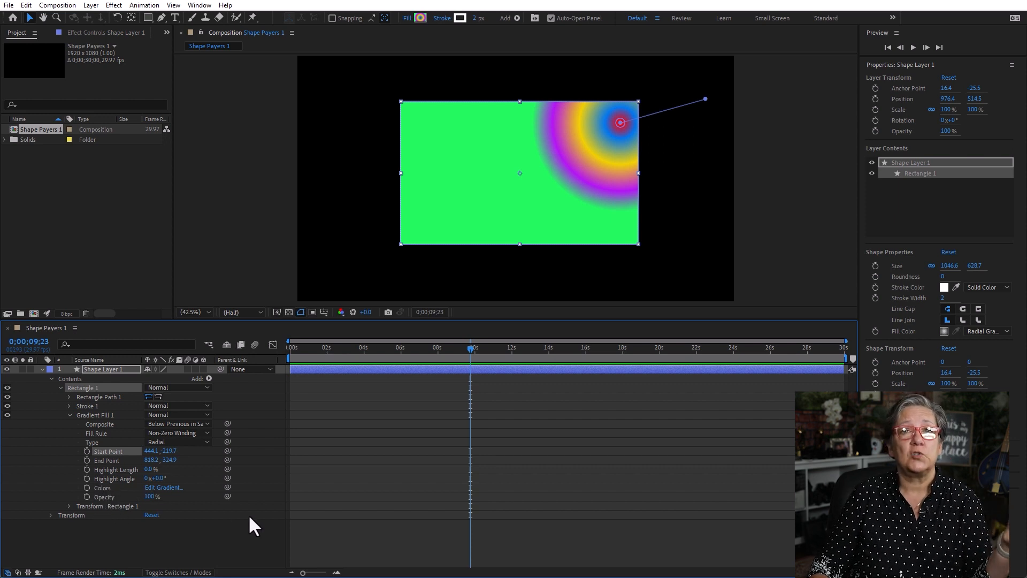
pyautogui.click(171, 489)
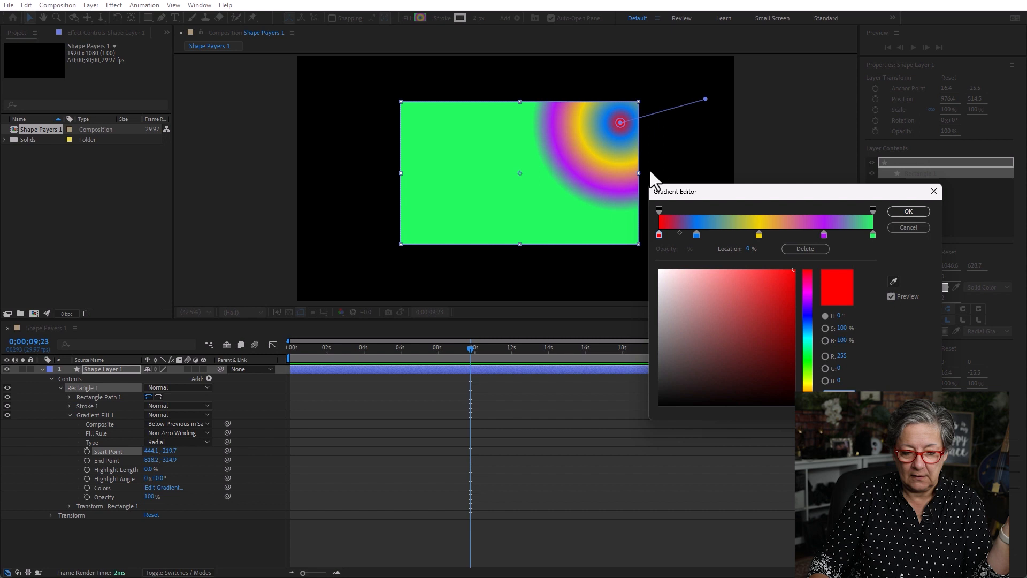
pyautogui.moveTo(749, 193); pyautogui.dragTo(448, 217)
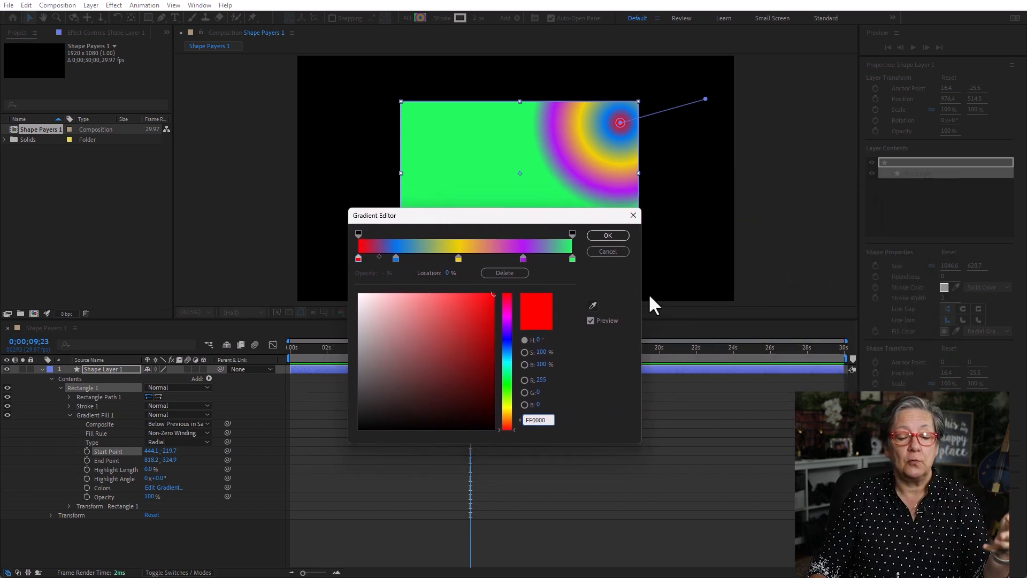
pyautogui.click(608, 251)
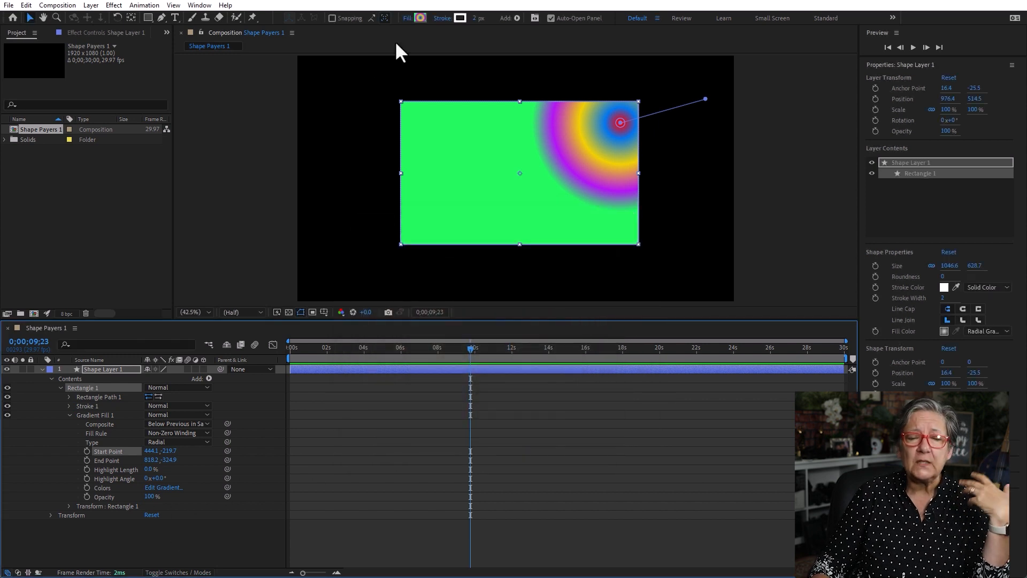
# Review the rectangle's stroke options, including the available blend modes, keeping Solid Color, Normal mode and 100% opacity.
pyautogui.click(443, 19)
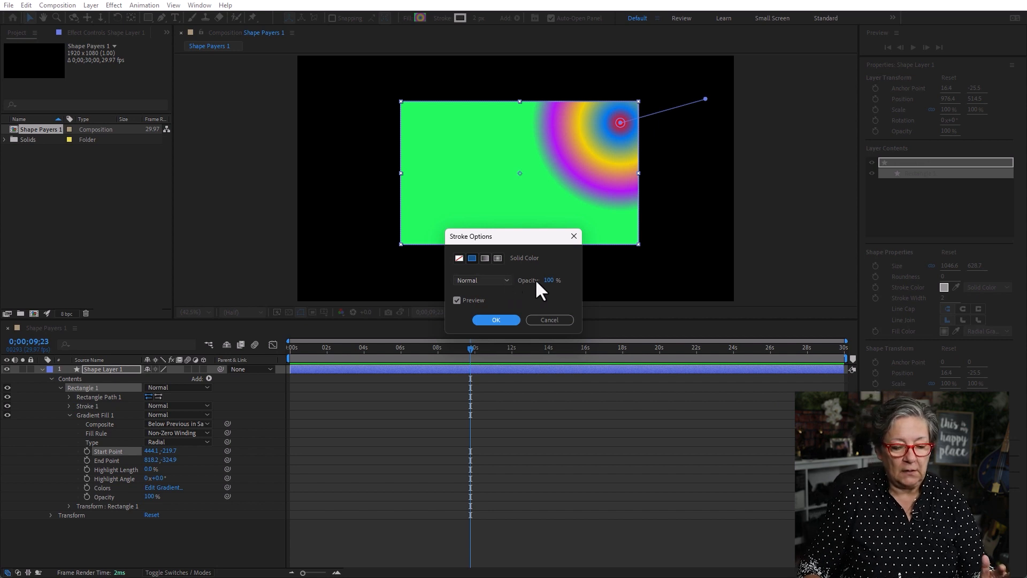
pyautogui.click(500, 278)
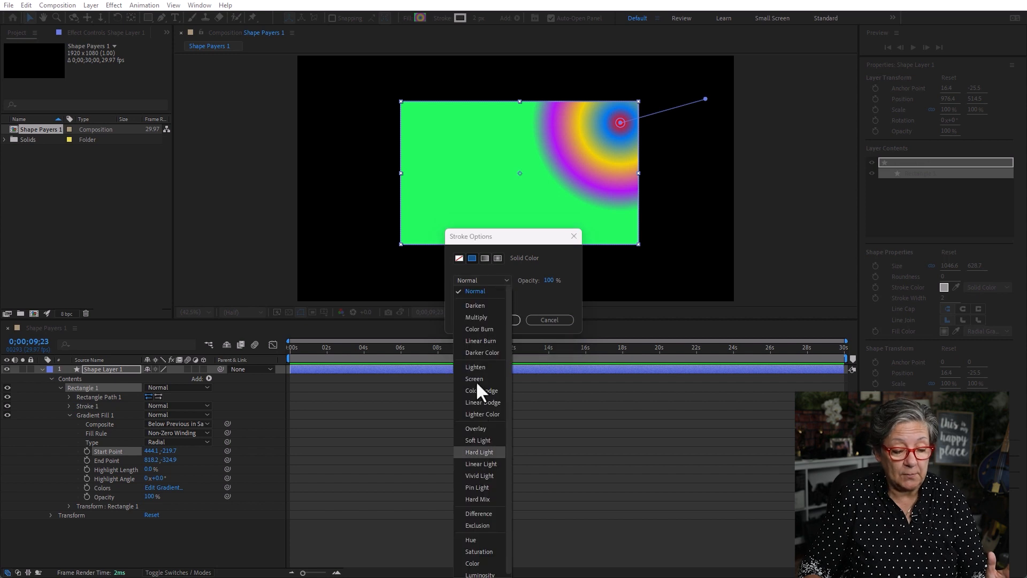
pyautogui.click(545, 300)
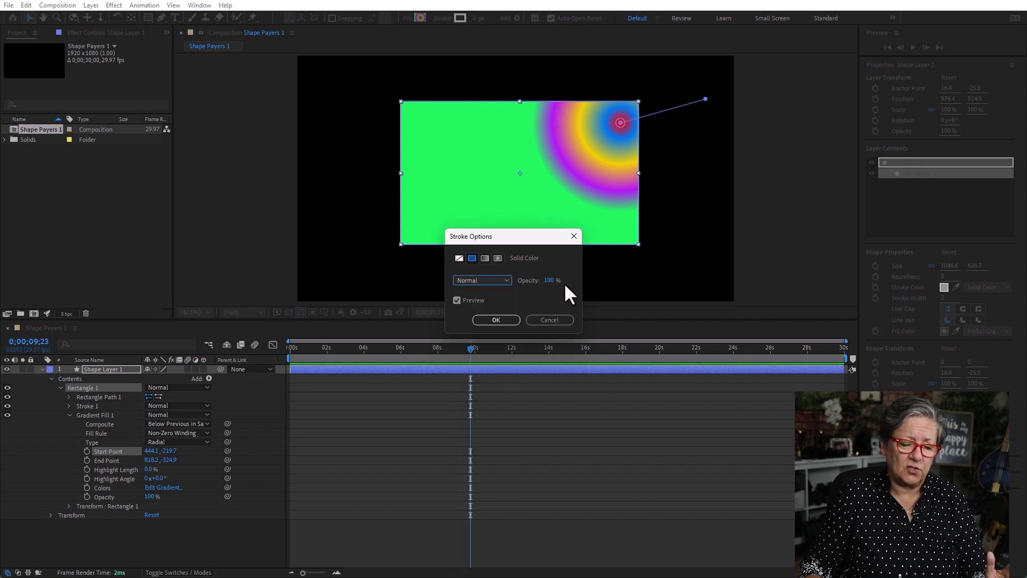
pyautogui.click(498, 320)
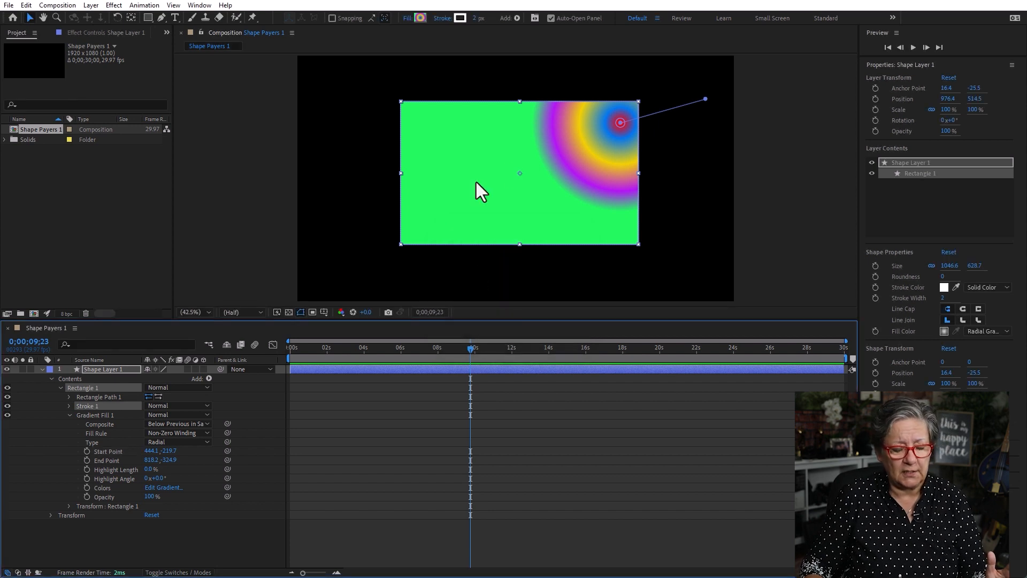
# Set the rectangle's stroke width to 110 px and its stroke color to red, FF0000.
pyautogui.moveTo(476, 18); pyautogui.dragTo(535, 17)
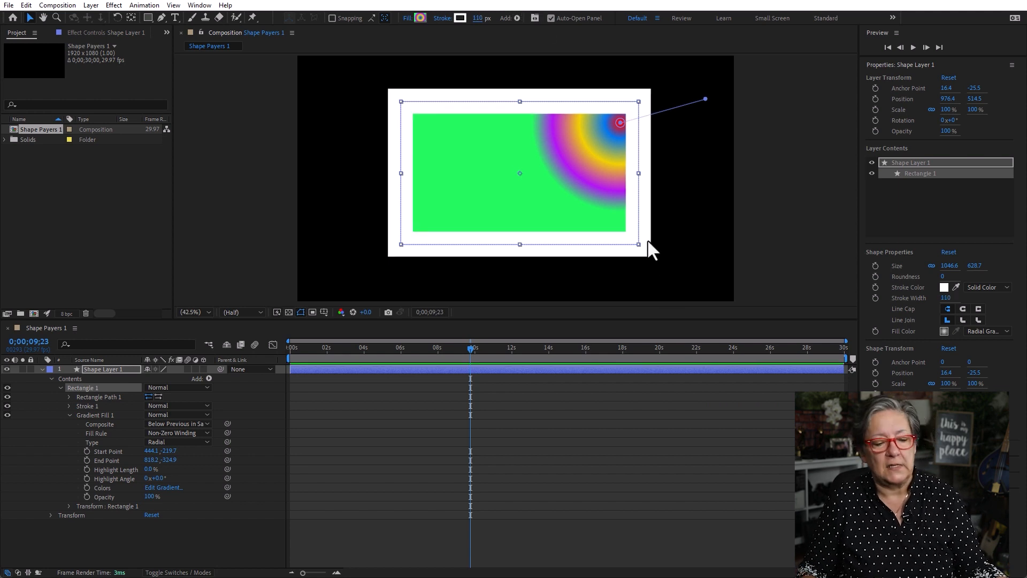
pyautogui.click(459, 19)
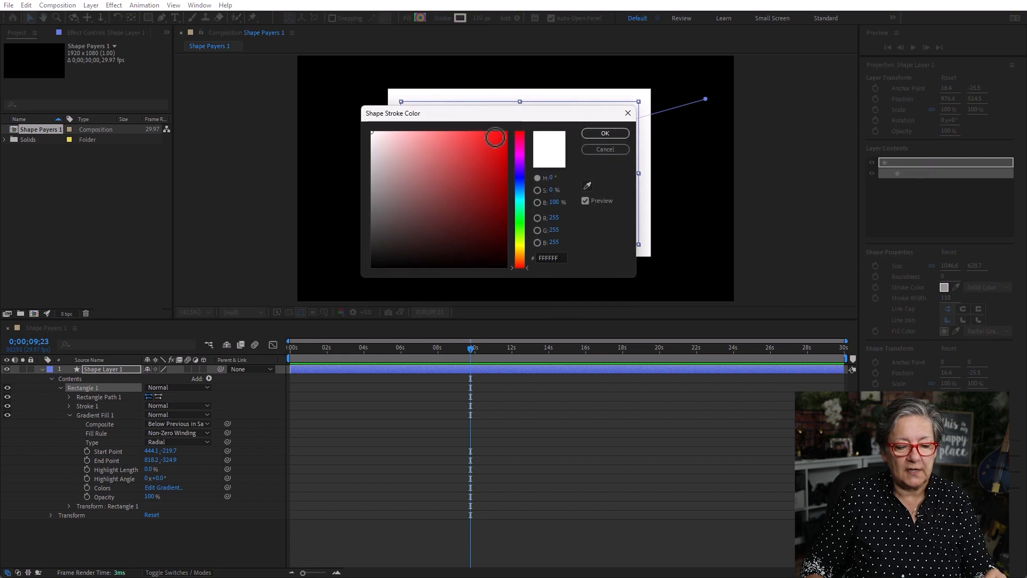
pyautogui.write('ff0000')
pyautogui.moveTo(522, 110); pyautogui.dragTo(528, 263)
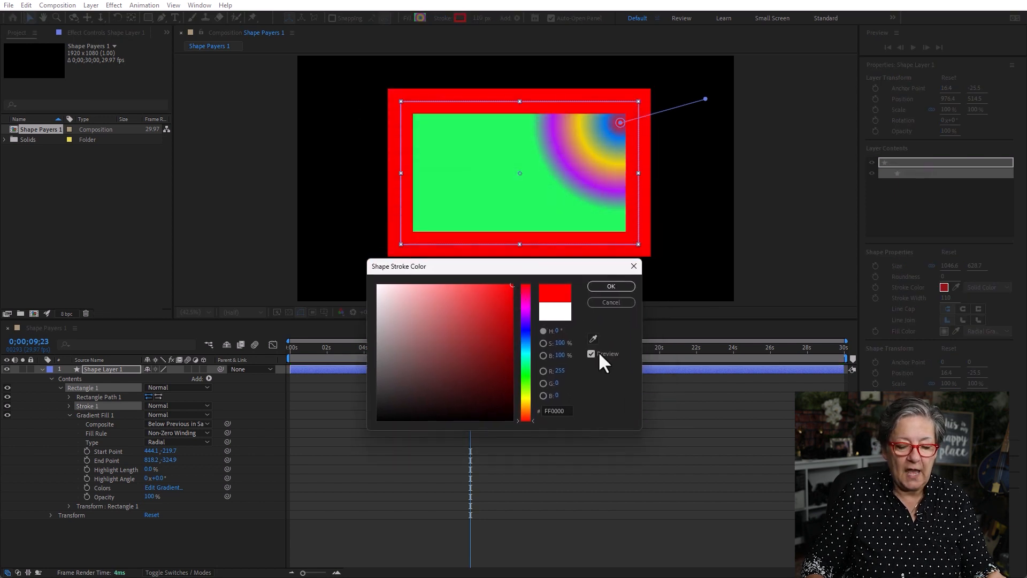
pyautogui.click(612, 287)
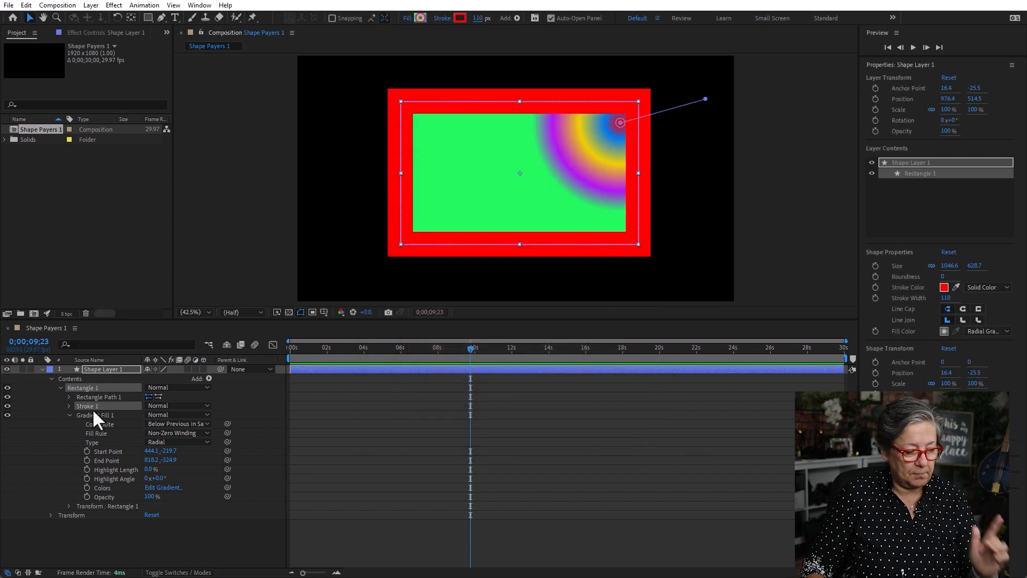
# Collapse the Gradient Fill 1 properties and expand the Stroke 1 properties of the rectangle.
pyautogui.click(68, 415)
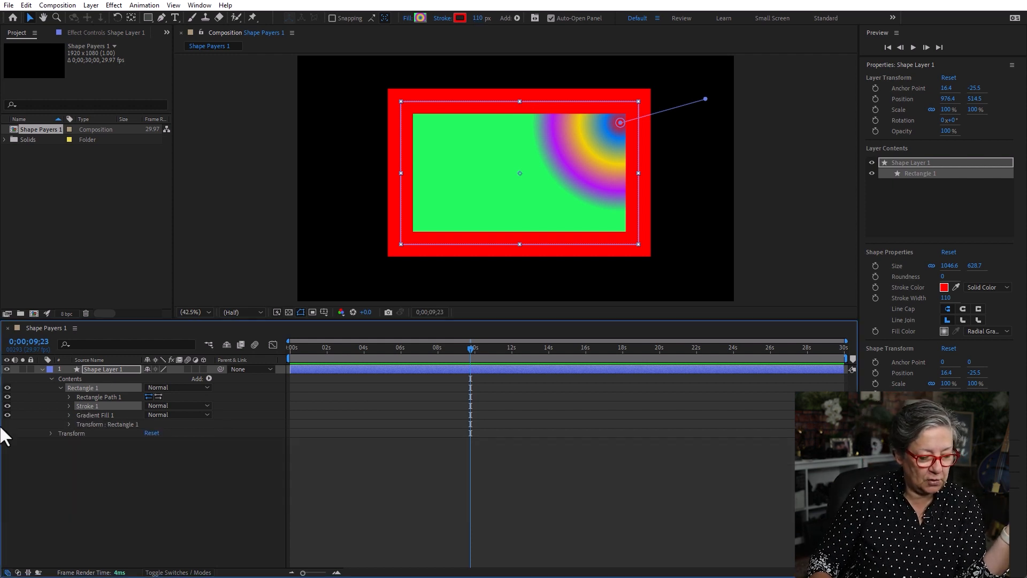
pyautogui.click(68, 405)
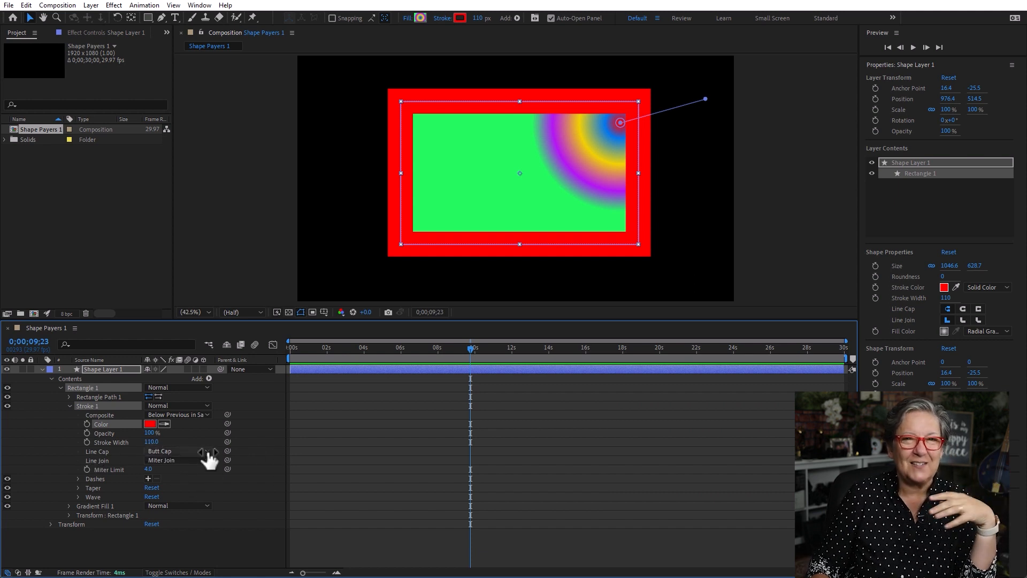
# Delete the rectangle's shape layer and draw a nearly horizontal straight line across the upper half of the composition with the Pen tool.
pyautogui.click(121, 369)
pyautogui.press('Delete')
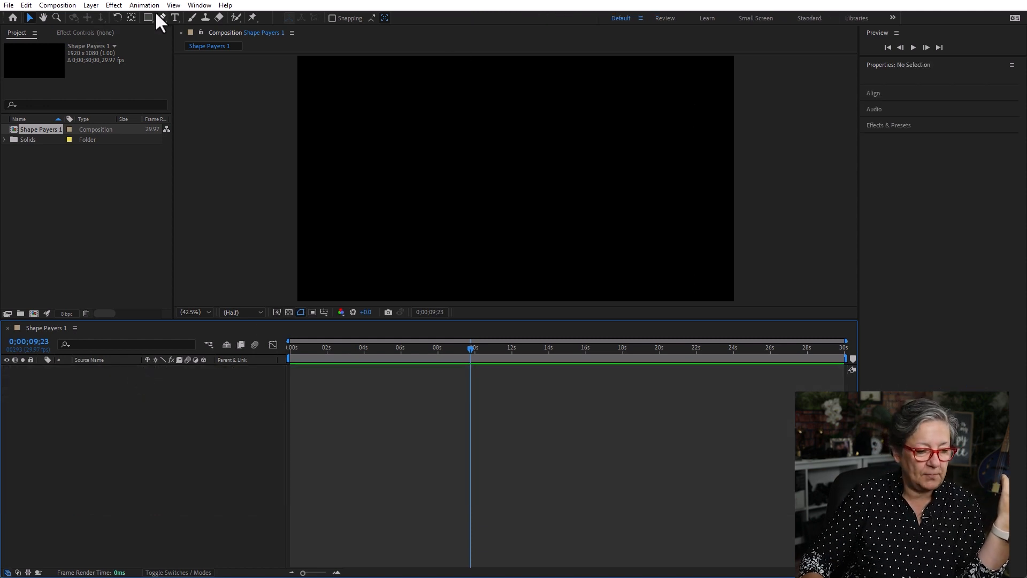
pyautogui.click(161, 17)
pyautogui.click(350, 162)
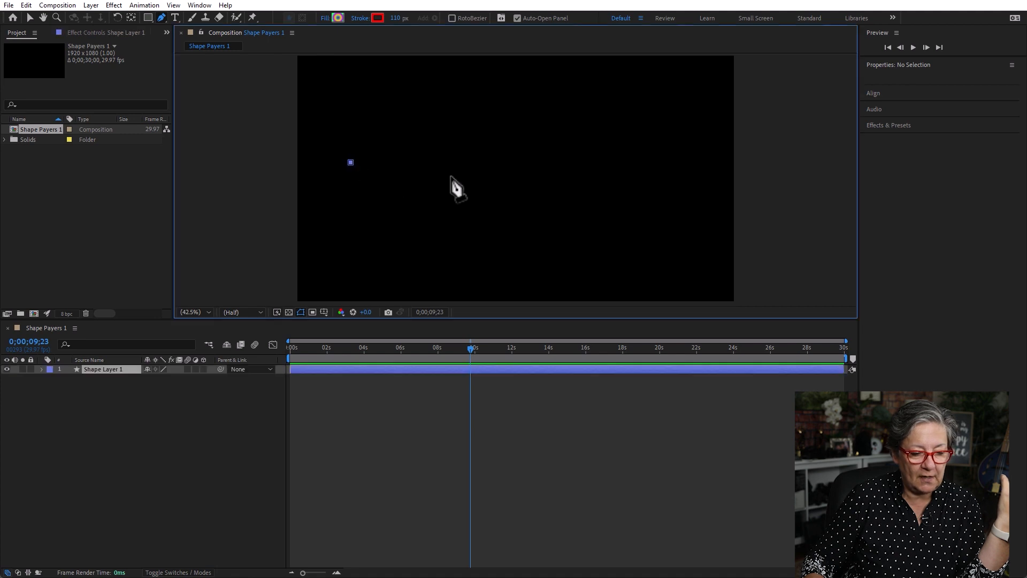
pyautogui.click(688, 166)
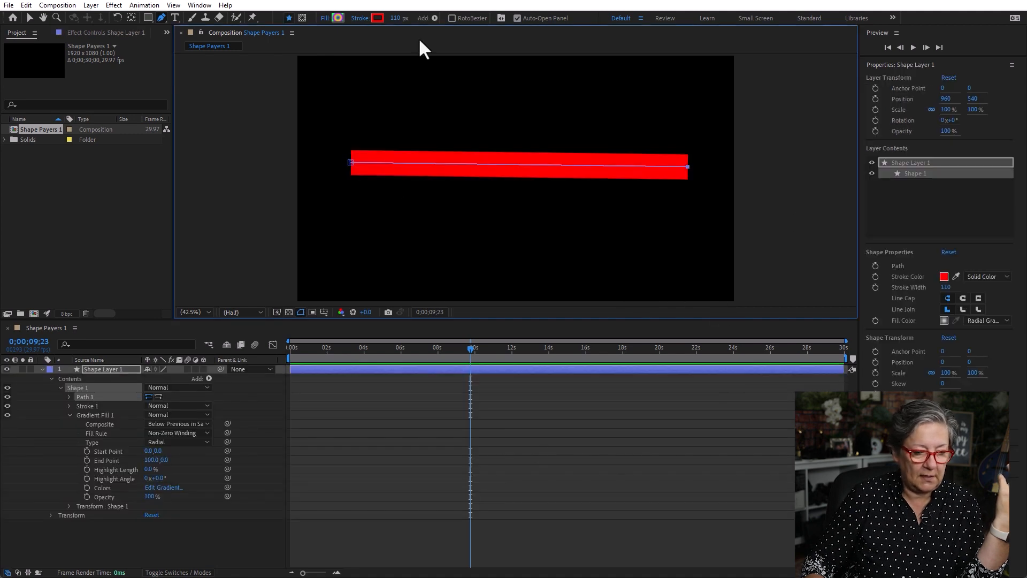
# Set the line's stroke color to white, FFFFFF, and its stroke width to 209 px.
pyautogui.click(377, 18)
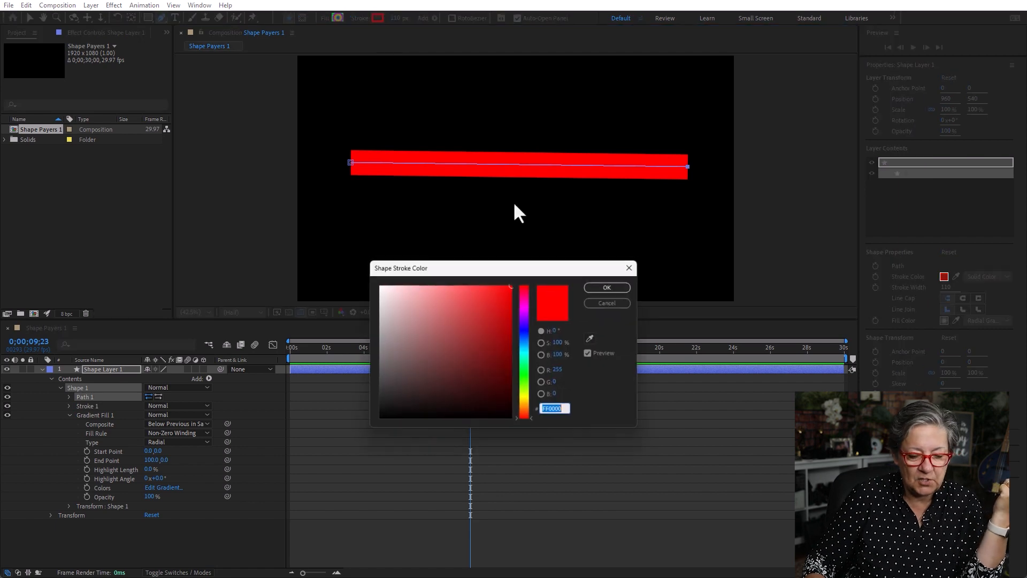
pyautogui.write('FFFFFF')
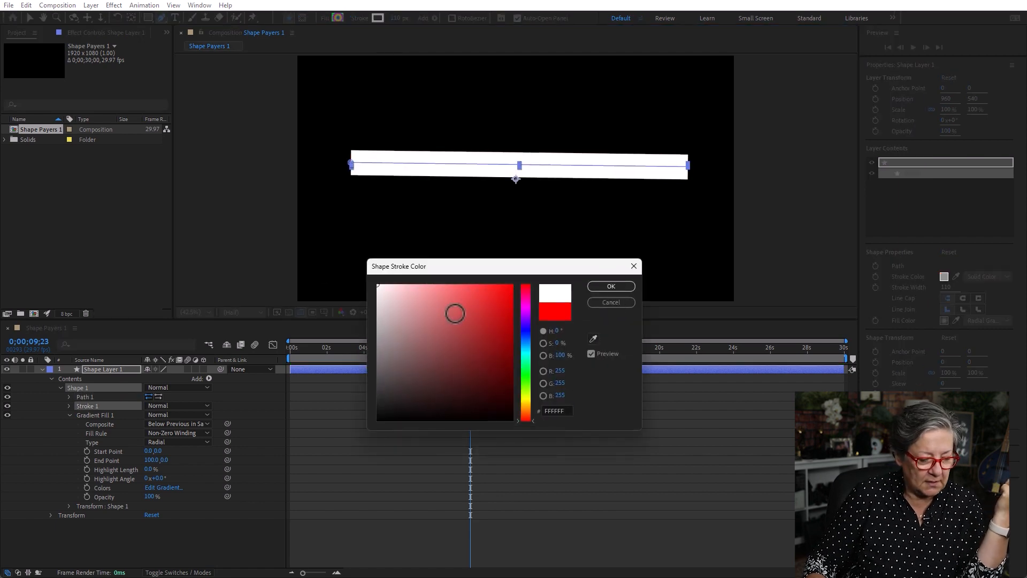
pyautogui.click(611, 287)
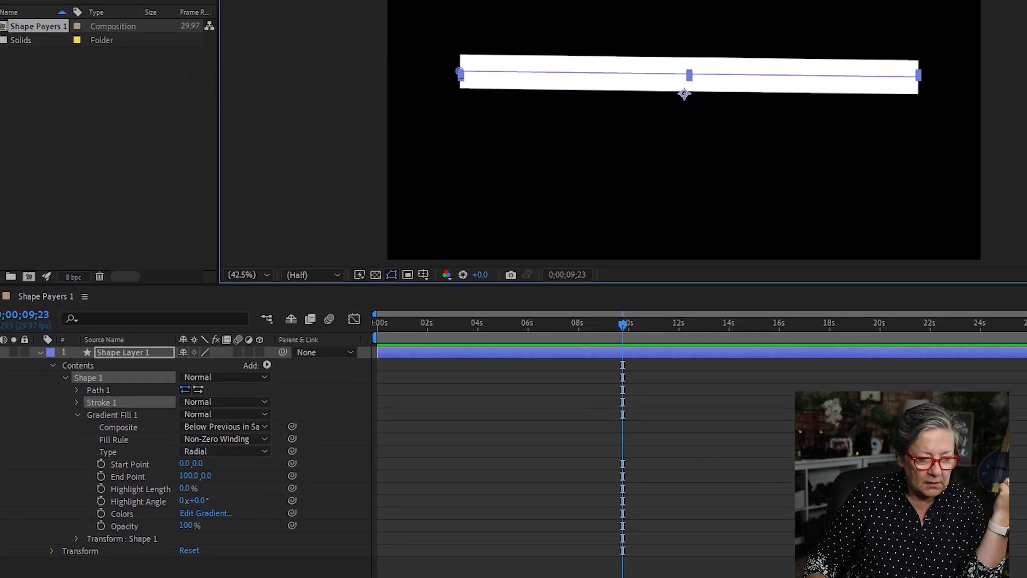
pyautogui.moveTo(610, 0); pyautogui.dragTo(681, 0)
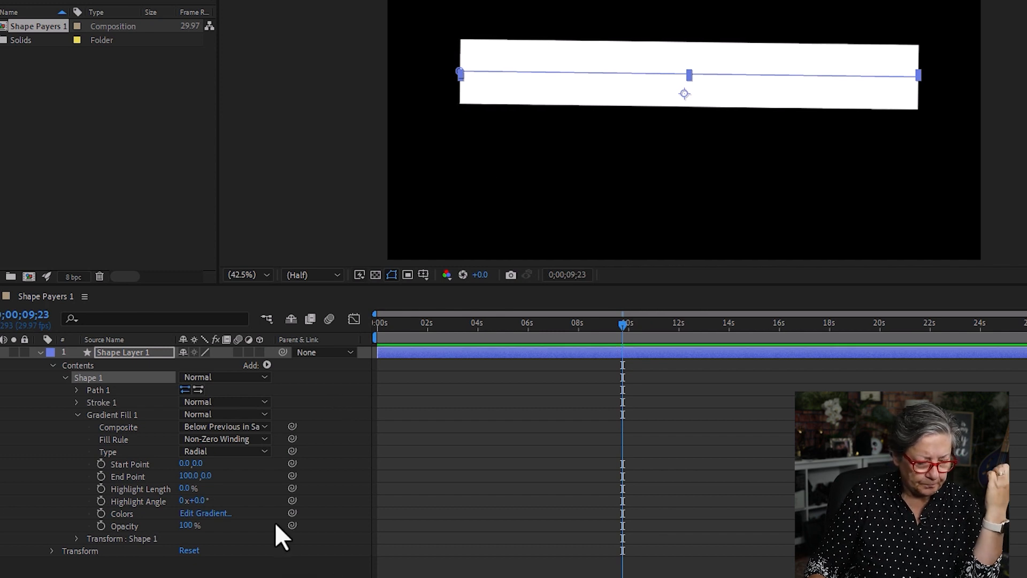
# Compare the Round, Projecting and Butt line caps on the line's Stroke 1, and finish with Projecting Cap.
pyautogui.click(76, 403)
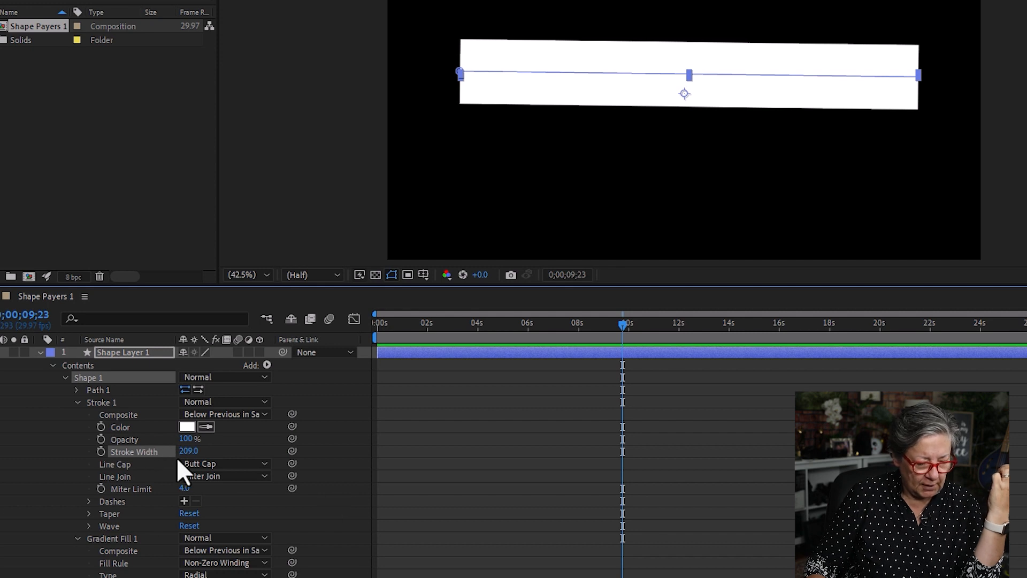
pyautogui.click(234, 464)
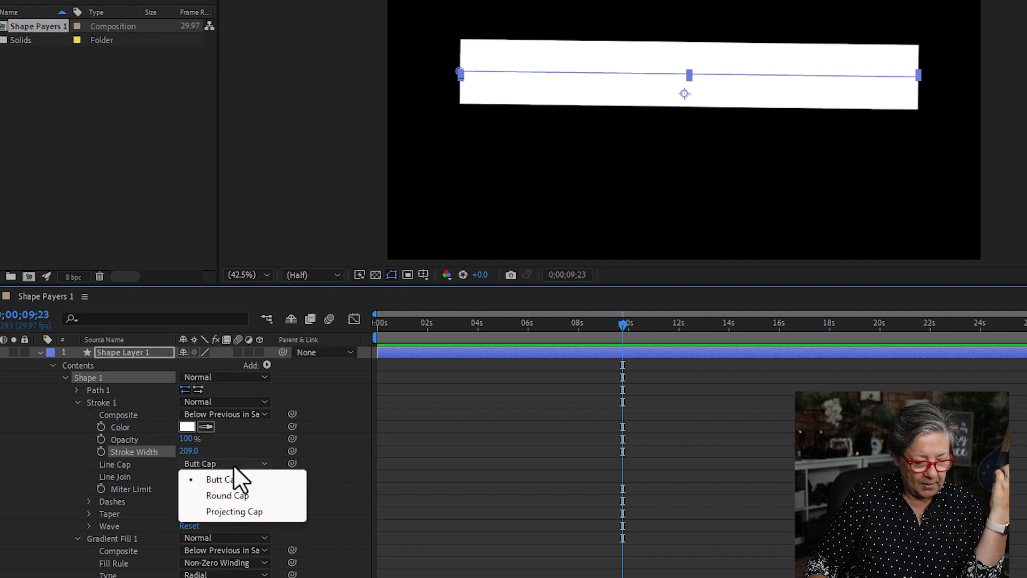
pyautogui.click(261, 496)
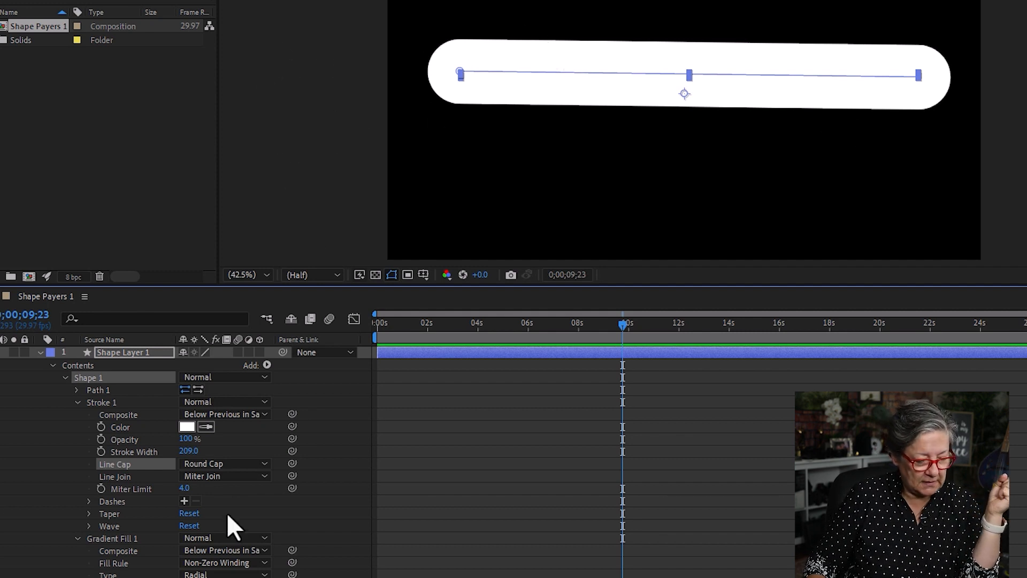
pyautogui.click(235, 464)
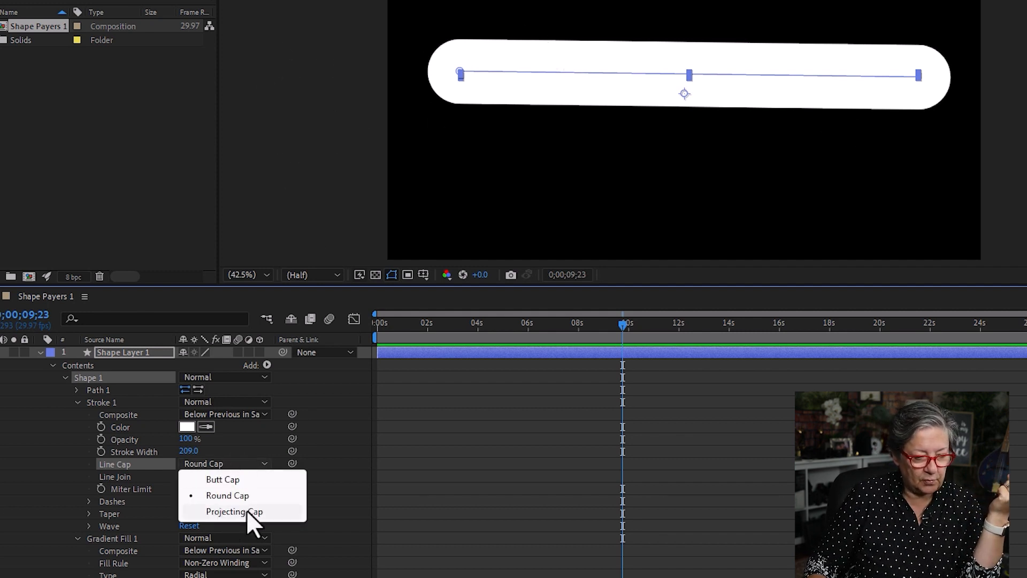
pyautogui.click(246, 511)
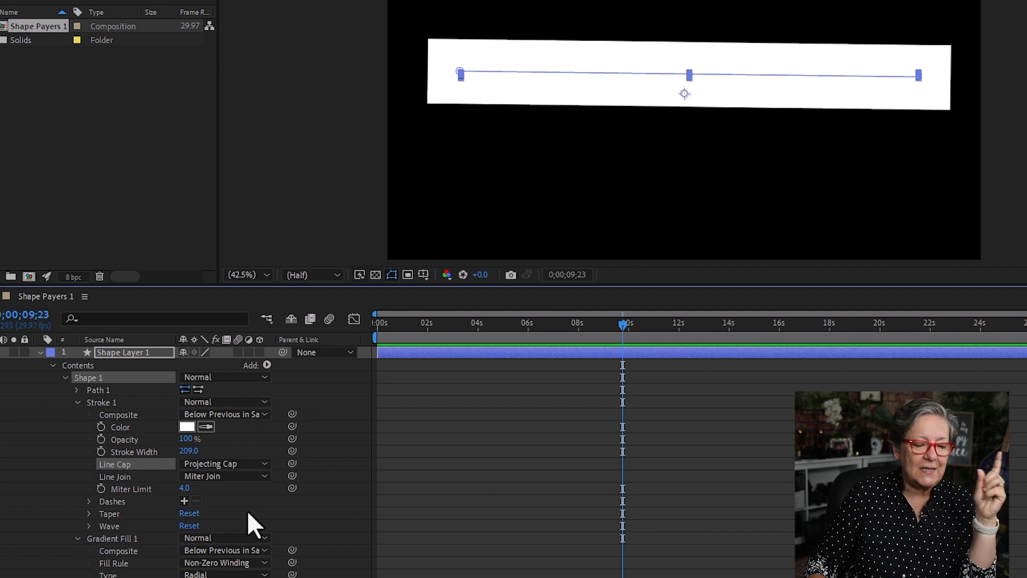
pyautogui.click(248, 464)
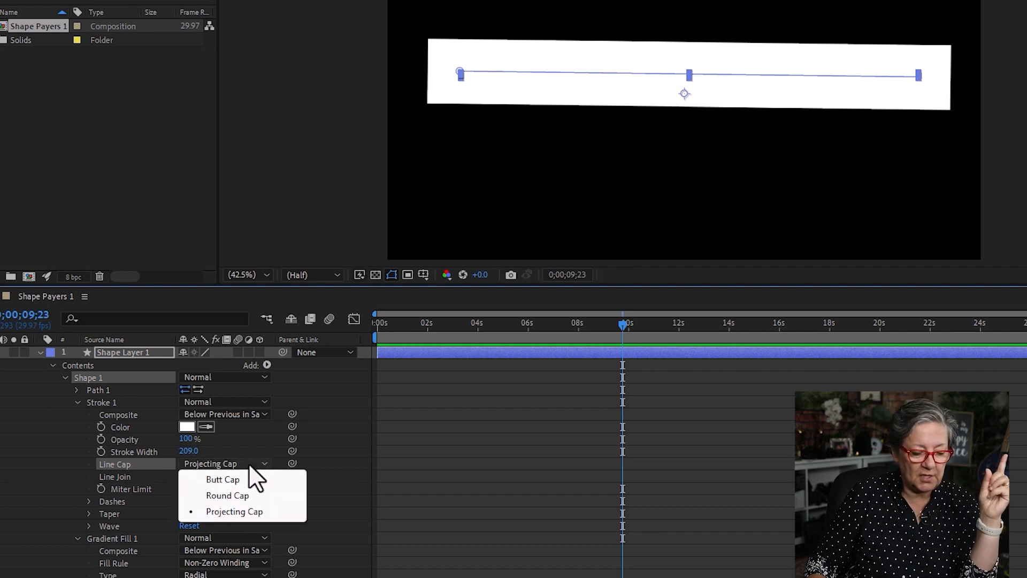
pyautogui.click(255, 480)
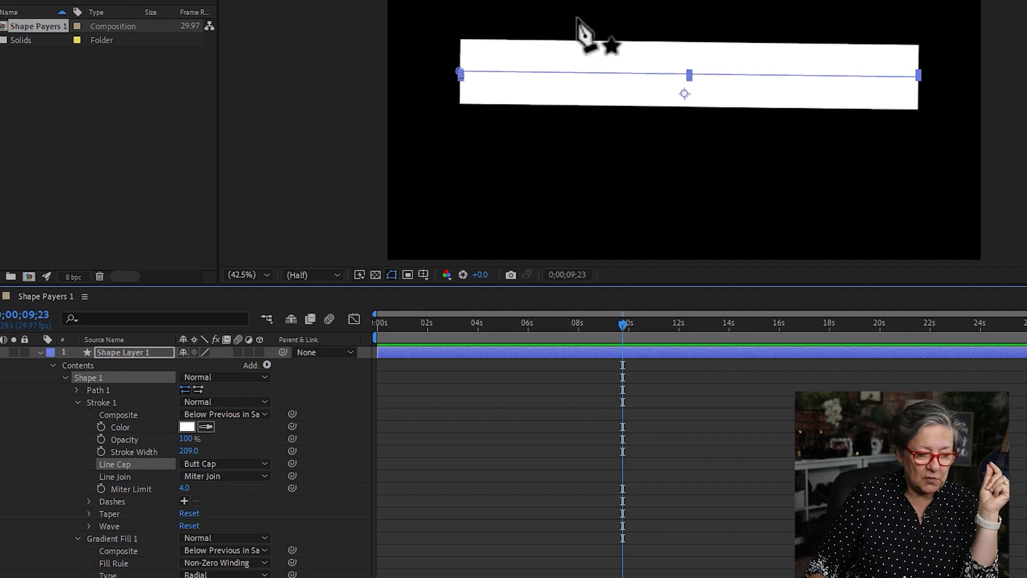
pyautogui.click(250, 463)
pyautogui.click(259, 511)
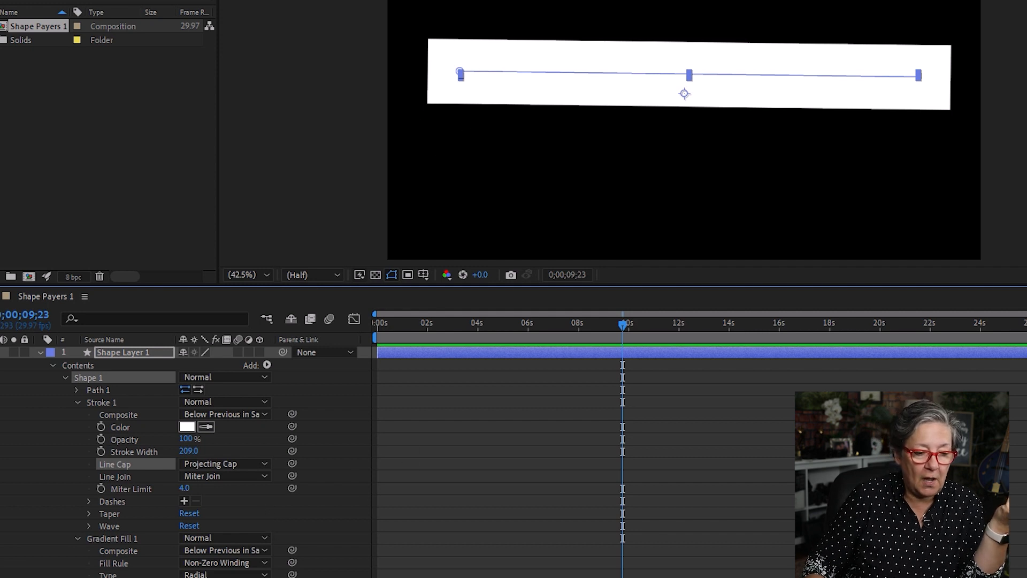
# Set the line's stroke width to 158 and add dashes with a Dash of 217 and an Offset of 743.
pyautogui.moveTo(189, 451)
pyautogui.mouseDown()
pyautogui.moveTo(111, 452)
pyautogui.moveTo(161, 451)
pyautogui.mouseUp()
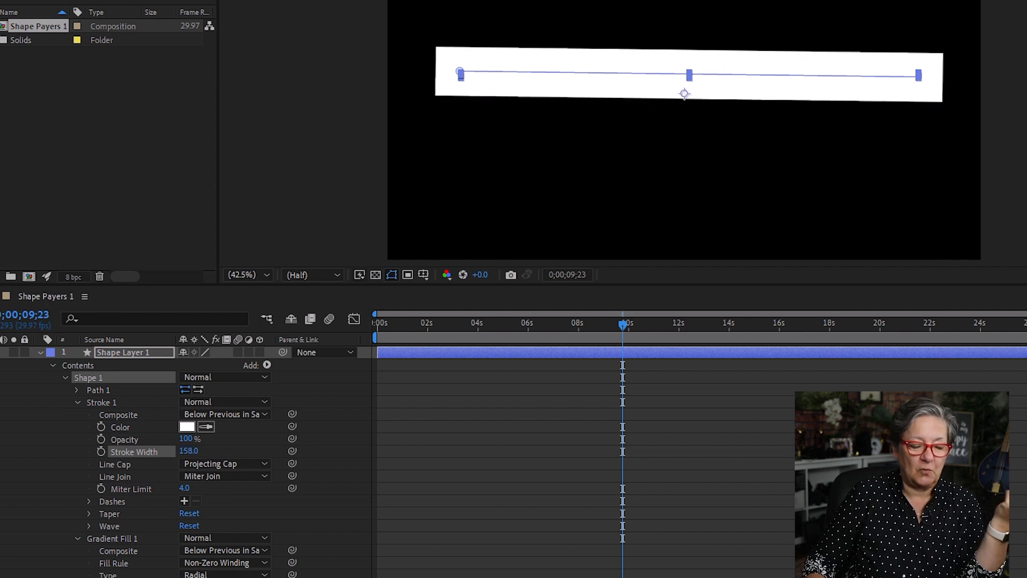
pyautogui.scroll(-3, 333, 488)
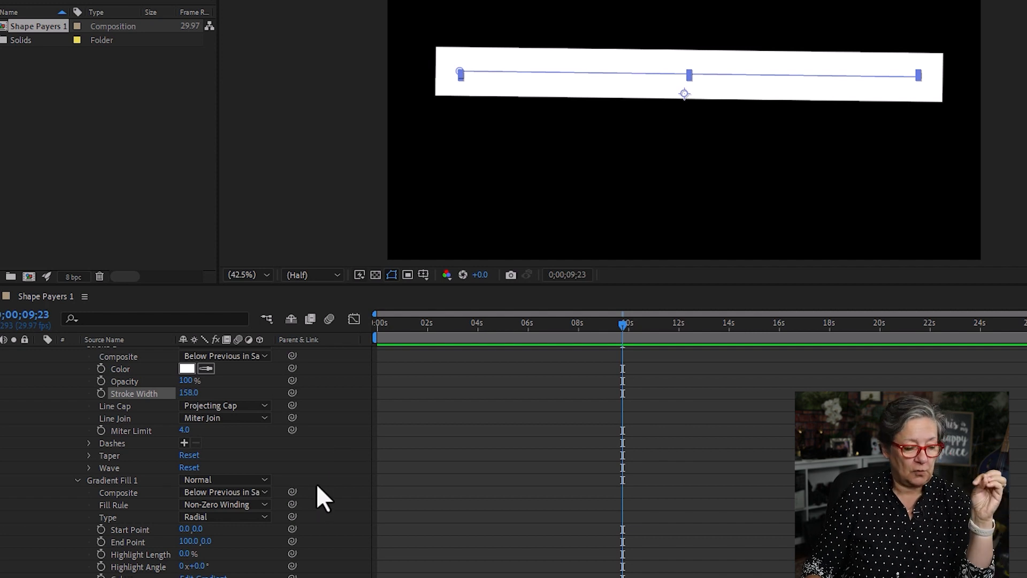
pyautogui.click(184, 443)
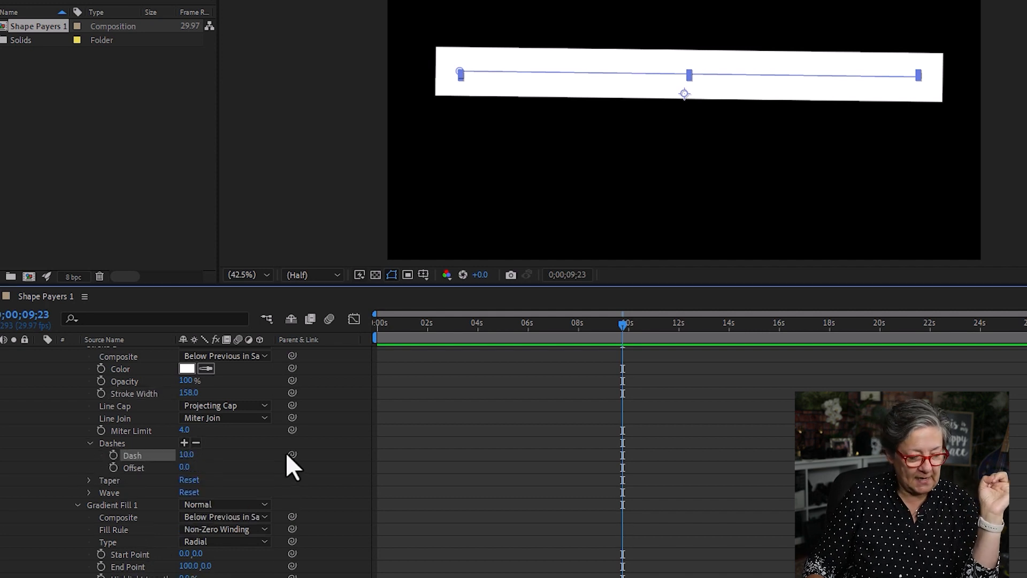
pyautogui.moveTo(187, 454)
pyautogui.mouseDown()
pyautogui.moveTo(396, 447)
pyautogui.moveTo(562, 461)
pyautogui.moveTo(289, 462)
pyautogui.moveTo(321, 458)
pyautogui.mouseUp()
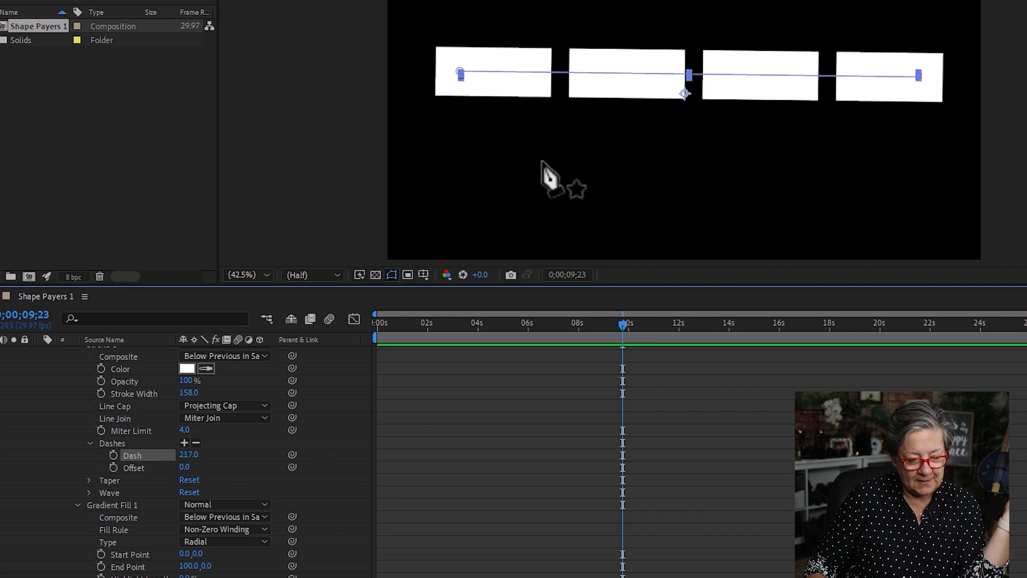
pyautogui.moveTo(185, 469)
pyautogui.mouseDown()
pyautogui.moveTo(471, 465)
pyautogui.moveTo(678, 500)
pyautogui.moveTo(995, 499)
pyautogui.moveTo(506, 456)
pyautogui.moveTo(1016, 486)
pyautogui.moveTo(401, 457)
pyautogui.moveTo(482, 449)
pyautogui.moveTo(731, 476)
pyautogui.mouseUp()
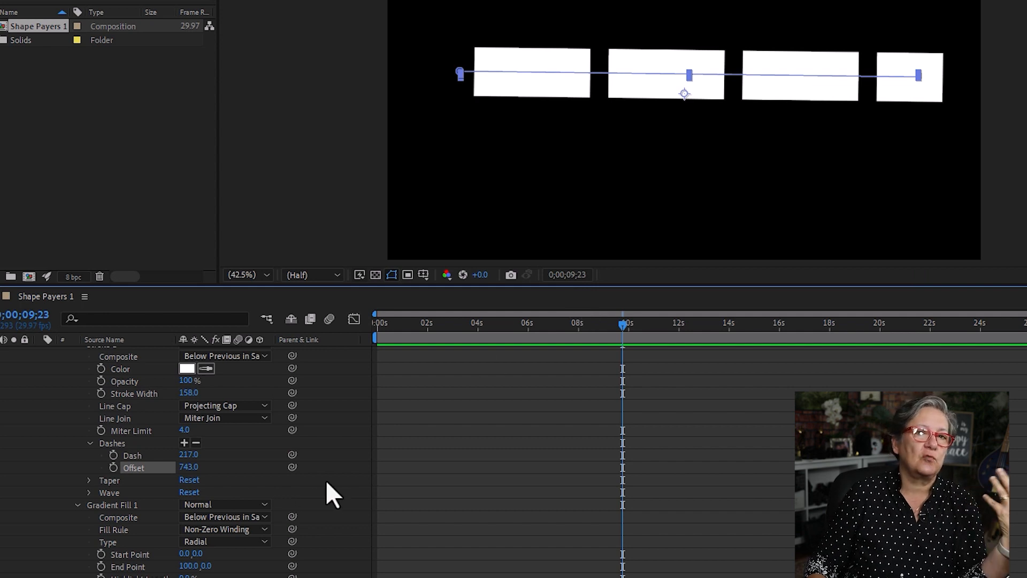
# Delete the line's shape layer and draw a large rectangle about 1445 by 812 px in the composition.
pyautogui.scroll(3, 267, 530)
pyautogui.click(135, 353)
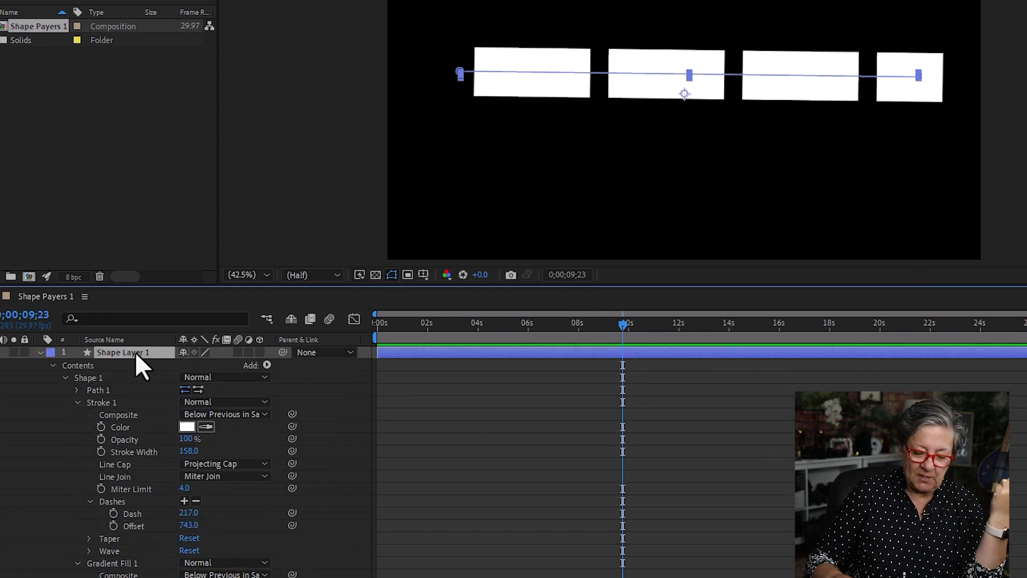
pyautogui.press('Delete')
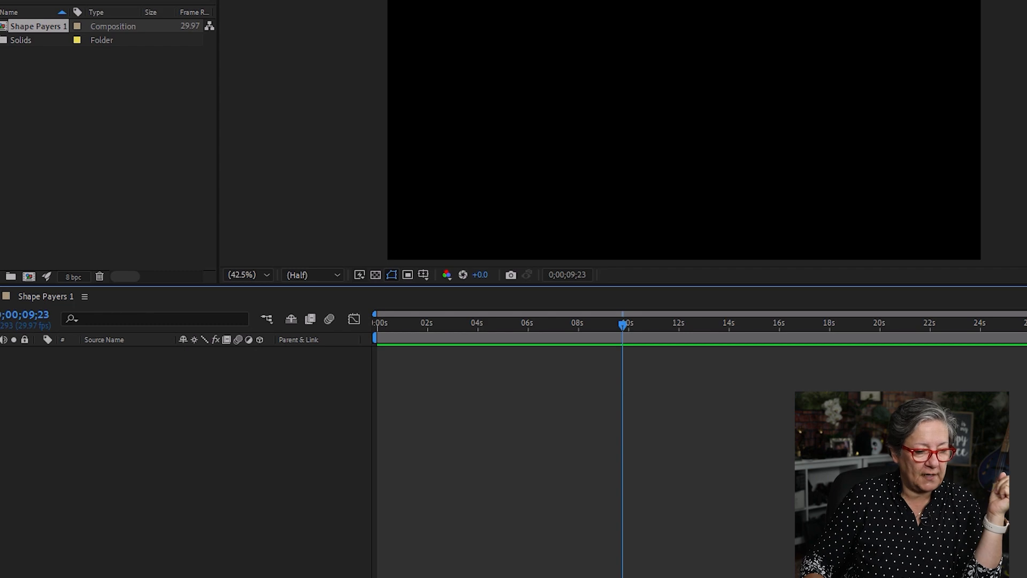
pyautogui.moveTo(445, 5); pyautogui.dragTo(929, 221)
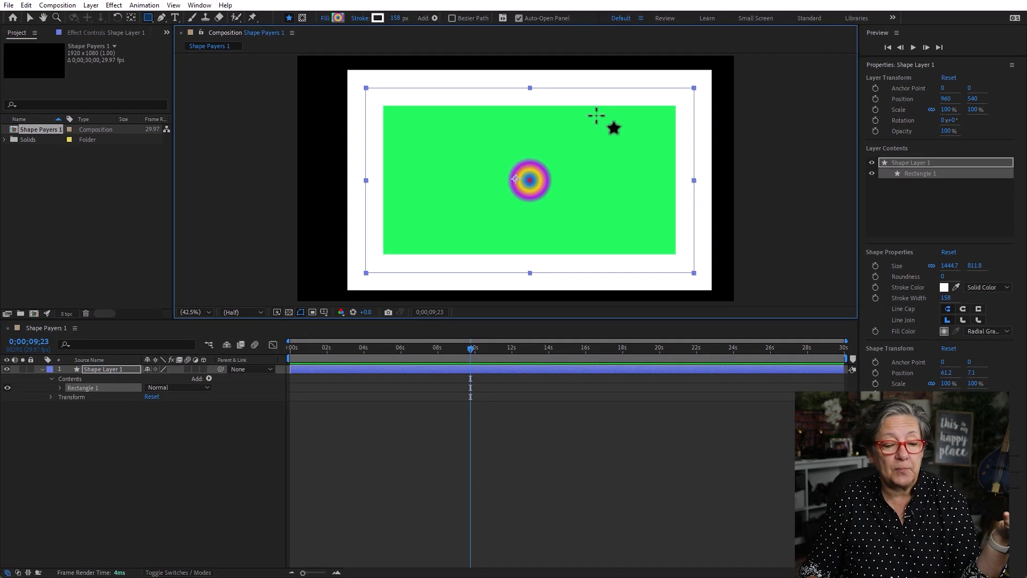
# Add dashes to the new rectangle's Stroke 1 with a Dash of 230 and an Offset of 121.
pyautogui.click(60, 387)
pyautogui.click(69, 415)
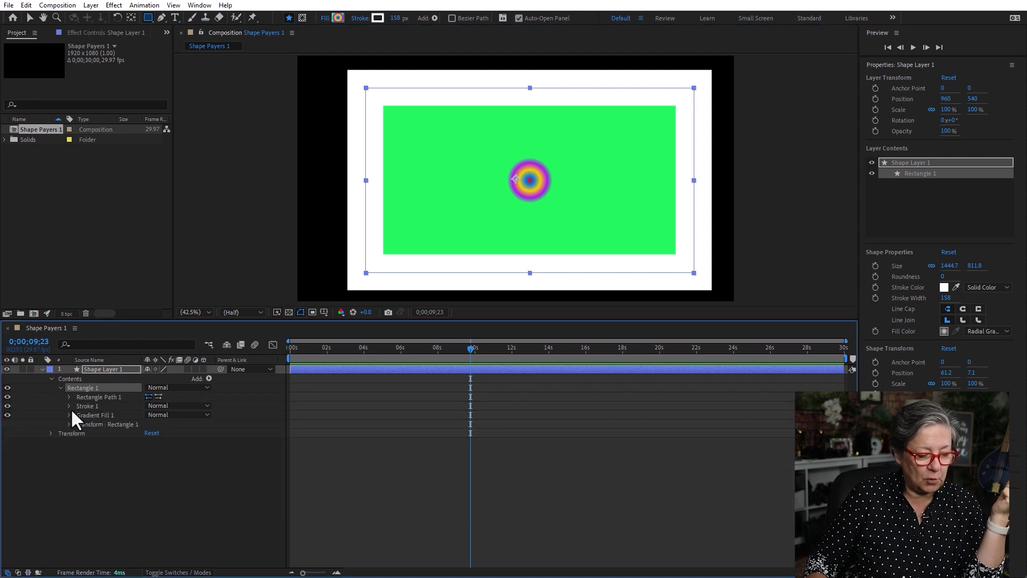
pyautogui.click(69, 407)
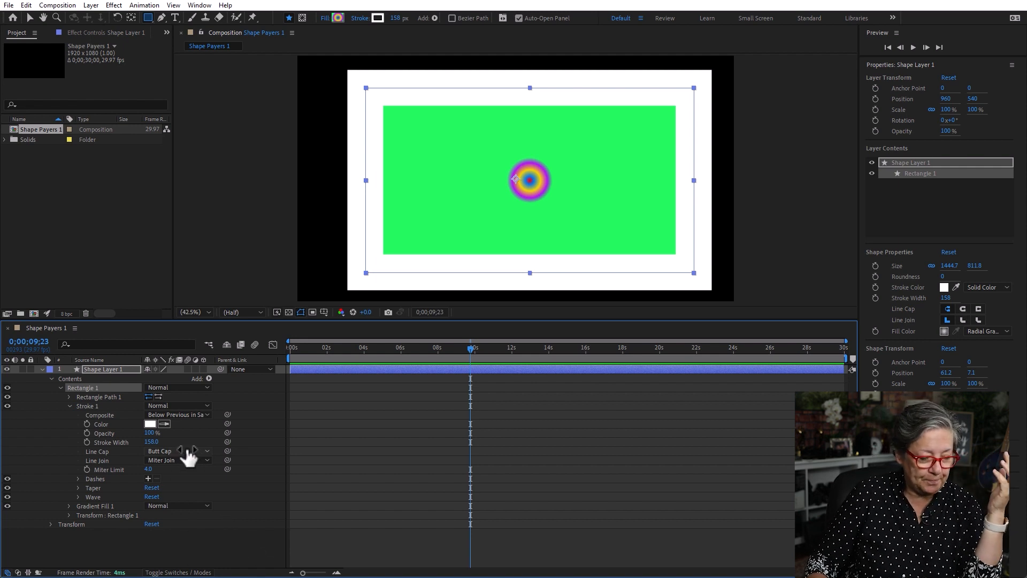
pyautogui.click(147, 478)
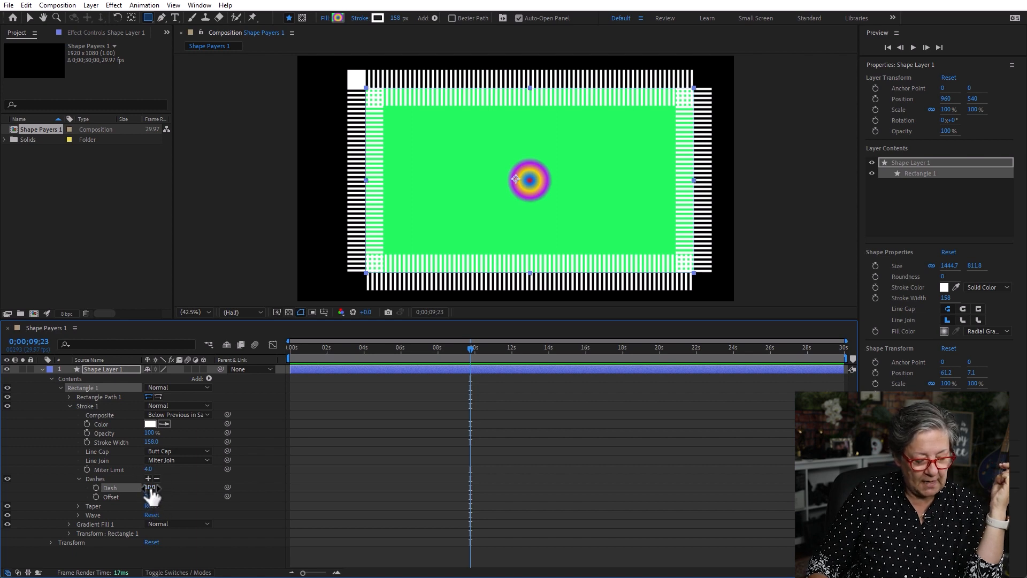
pyautogui.moveTo(150, 487); pyautogui.dragTo(239, 492)
pyautogui.moveTo(148, 496)
pyautogui.mouseDown()
pyautogui.moveTo(695, 512)
pyautogui.moveTo(102, 488)
pyautogui.moveTo(201, 486)
pyautogui.mouseUp()
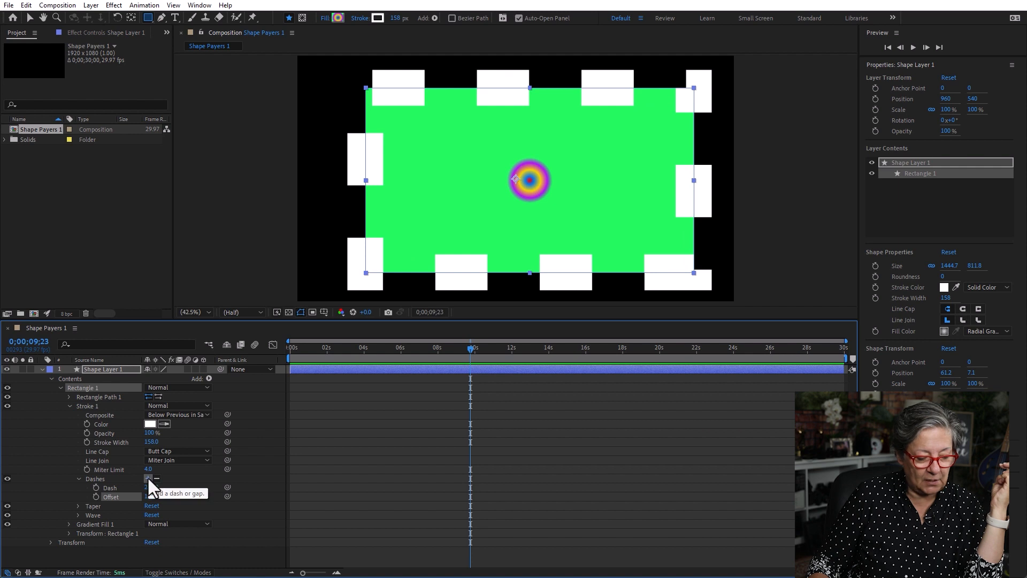
# Add a Gap and two further dash-gap pairs to the rectangle's stroke dashes, and set the first Gap to 282.
pyautogui.click(147, 478)
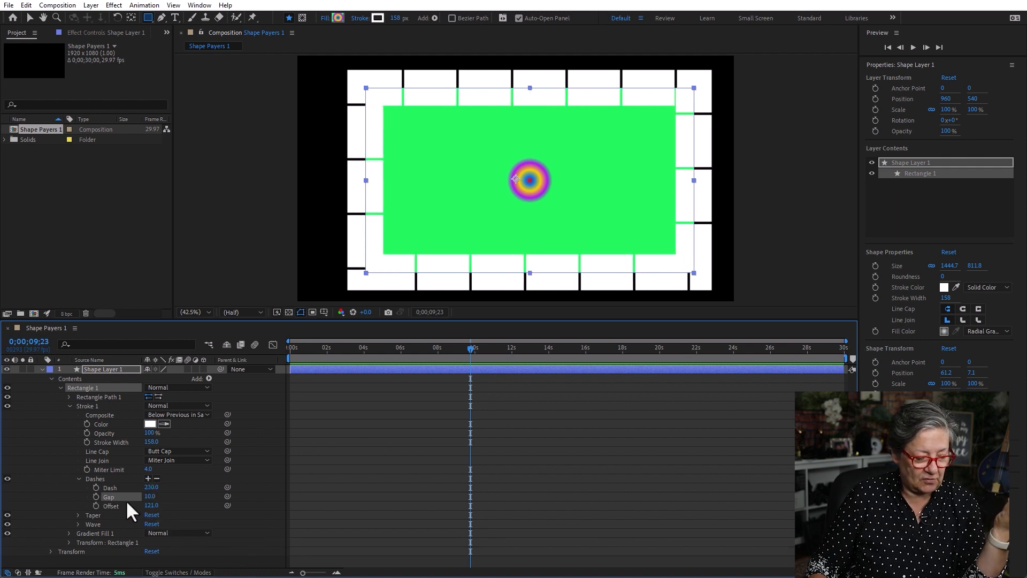
pyautogui.moveTo(150, 496)
pyautogui.mouseDown()
pyautogui.moveTo(382, 499)
pyautogui.moveTo(149, 506)
pyautogui.moveTo(163, 505)
pyautogui.mouseUp()
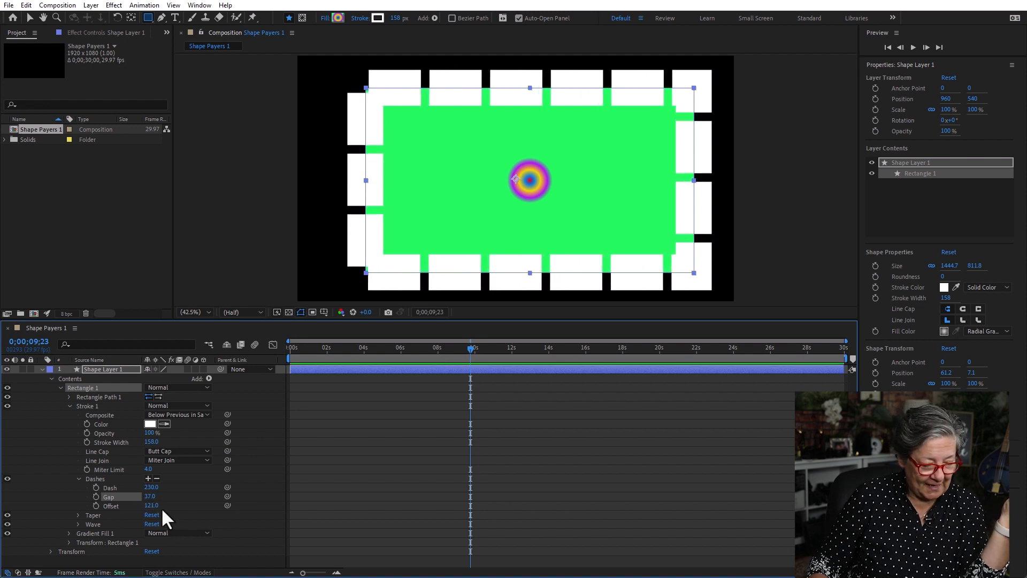
pyautogui.click(148, 478)
pyautogui.click(148, 478)
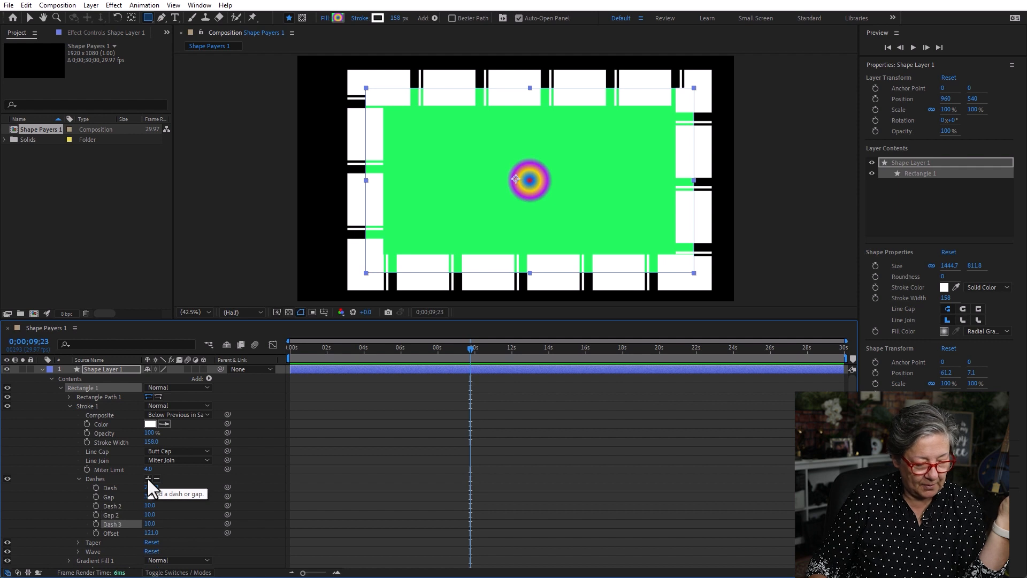
pyautogui.click(148, 479)
pyautogui.click(148, 478)
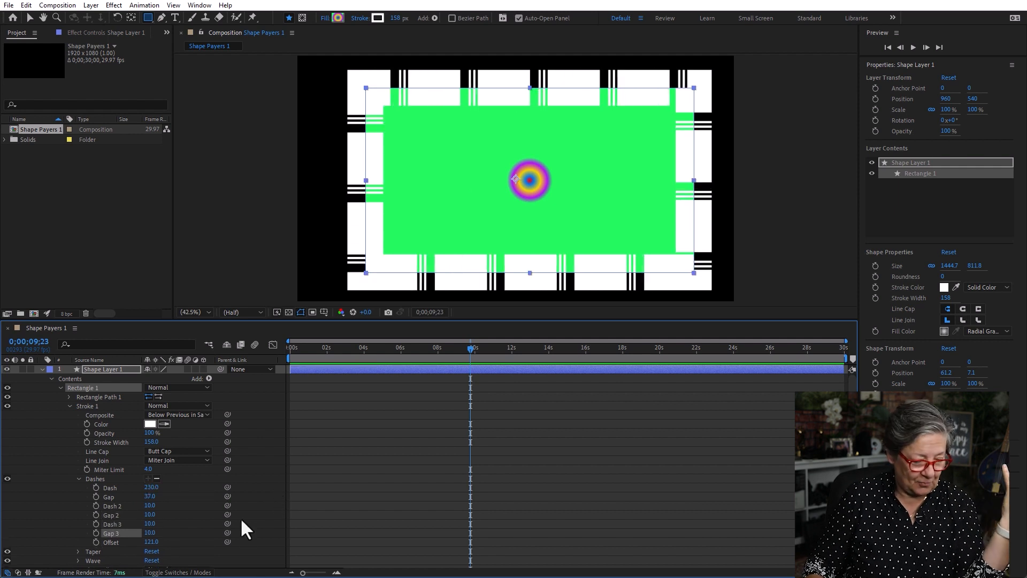
pyautogui.moveTo(150, 498)
pyautogui.mouseDown()
pyautogui.moveTo(305, 492)
pyautogui.moveTo(159, 471)
pyautogui.moveTo(209, 476)
pyautogui.mouseUp()
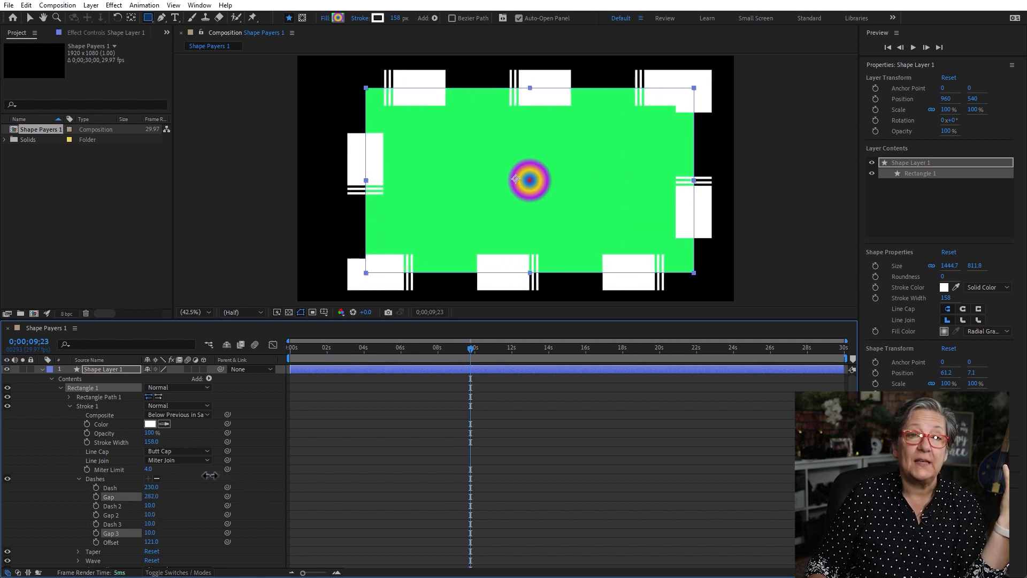
# Try to delete all the Dash, Gap and Offset properties of the rectangle's stroke together.
pyautogui.click(94, 480)
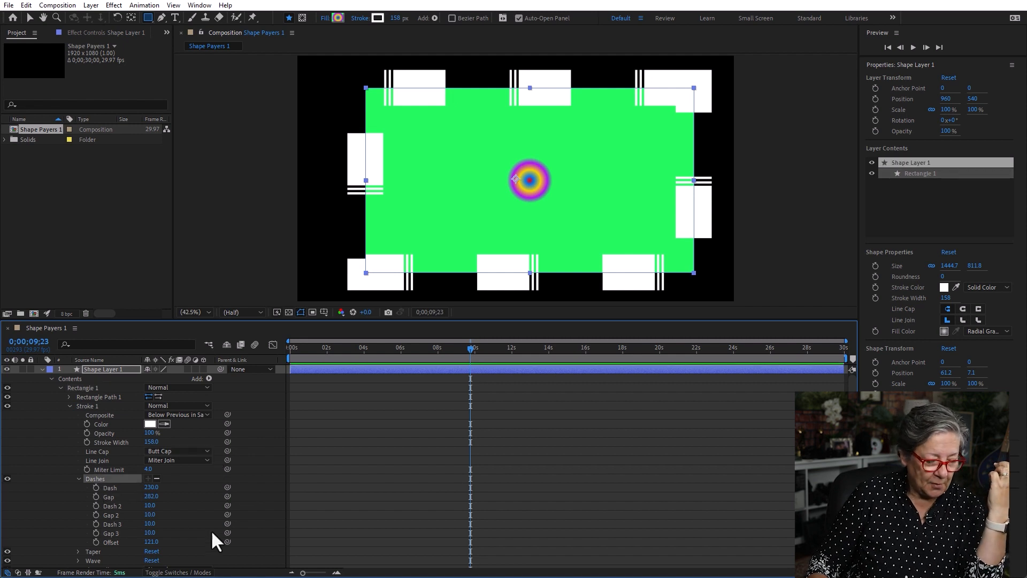
pyautogui.click(110, 490)
pyautogui.keyDown('shift'); pyautogui.click(115, 543); pyautogui.keyUp('shift')
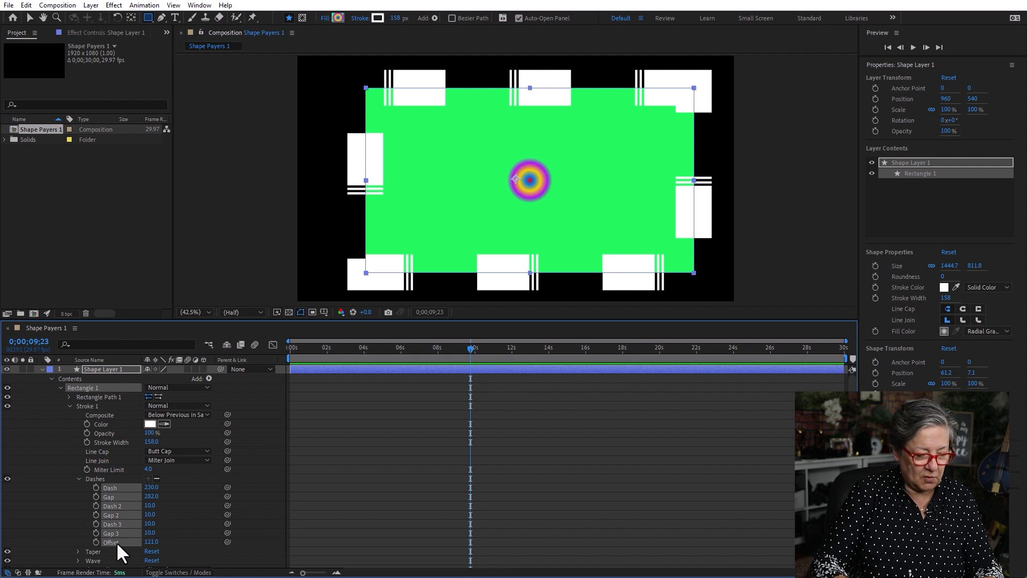
pyautogui.press('Delete')
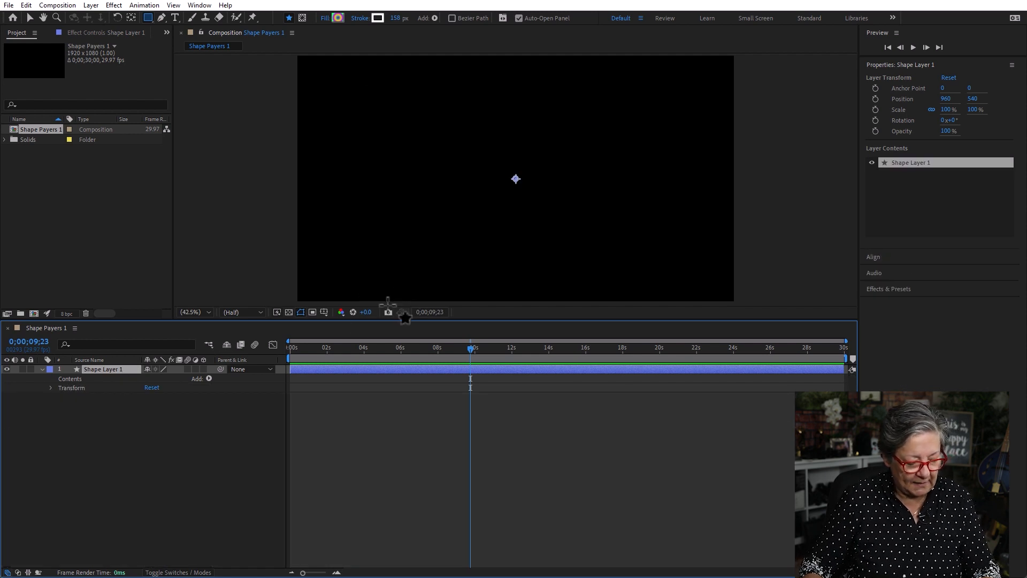
# Delete the emptied shape layer and draw a new rectangle about 1445 by 854 px in the composition.
pyautogui.click(168, 446)
pyautogui.click(113, 368)
pyautogui.press('Delete')
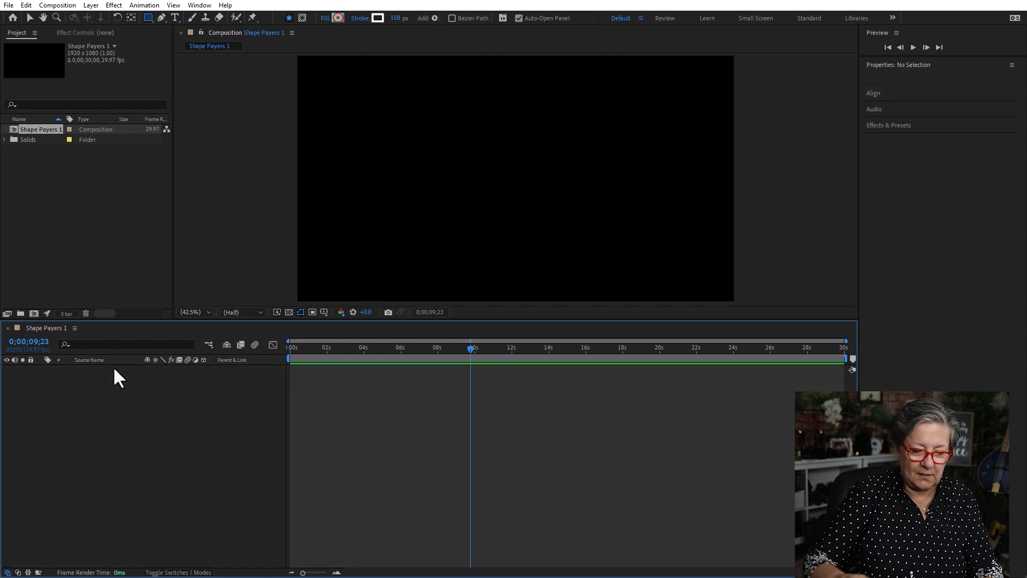
pyautogui.moveTo(356, 89)
pyautogui.mouseDown()
pyautogui.moveTo(645, 273)
pyautogui.moveTo(683, 278)
pyautogui.mouseUp()
pyautogui.click(60, 387)
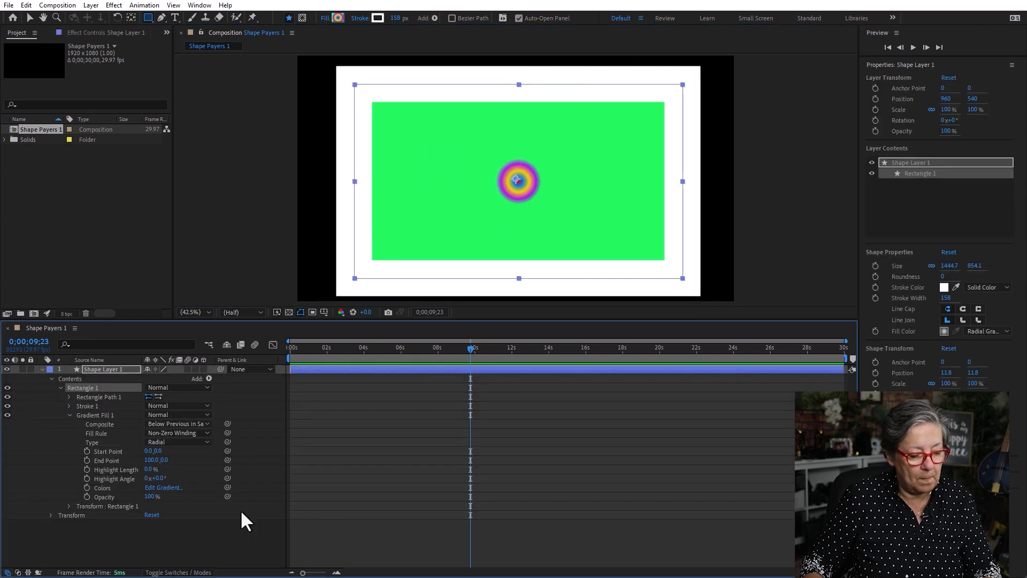
# Try Round Join on the rectangle's Stroke 1 and finish with its Line Join set to Bevel Join.
pyautogui.click(69, 407)
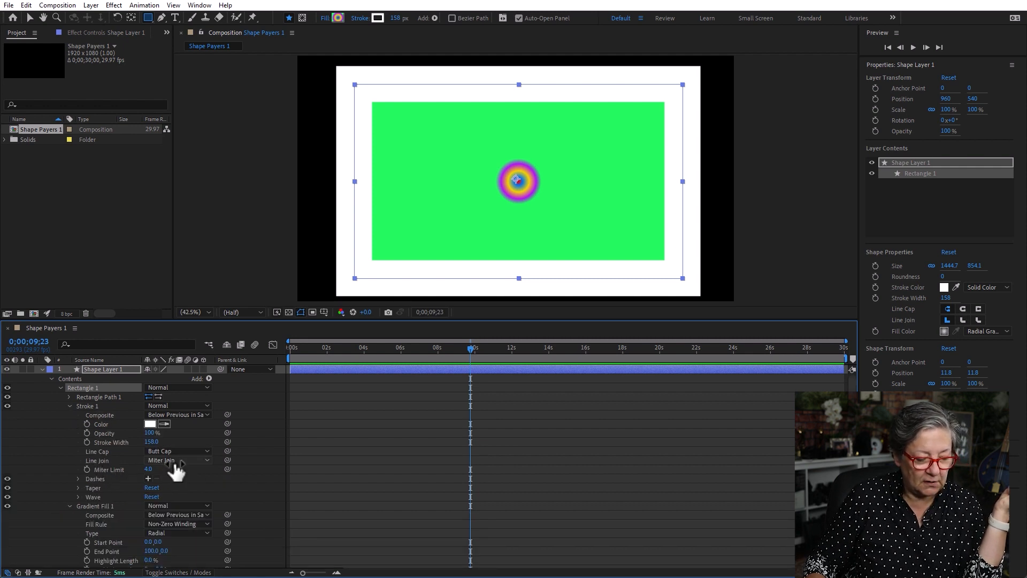
pyautogui.click(196, 462)
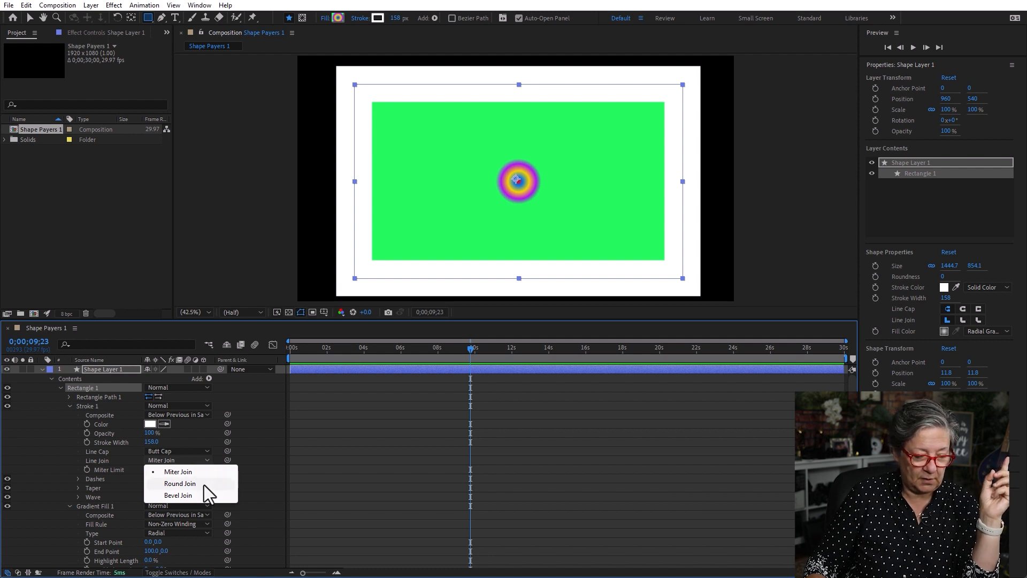
pyautogui.click(204, 484)
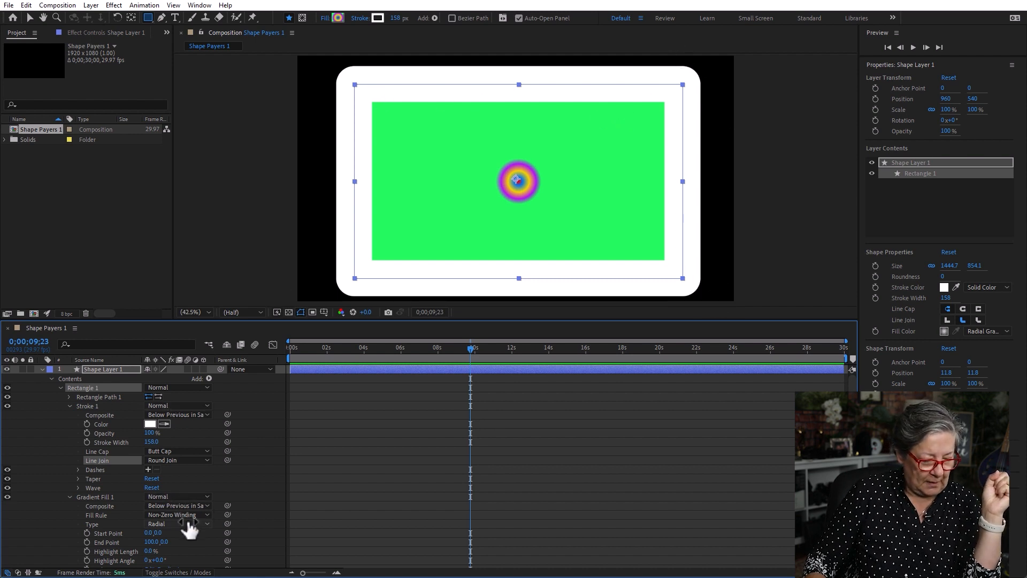
pyautogui.click(182, 461)
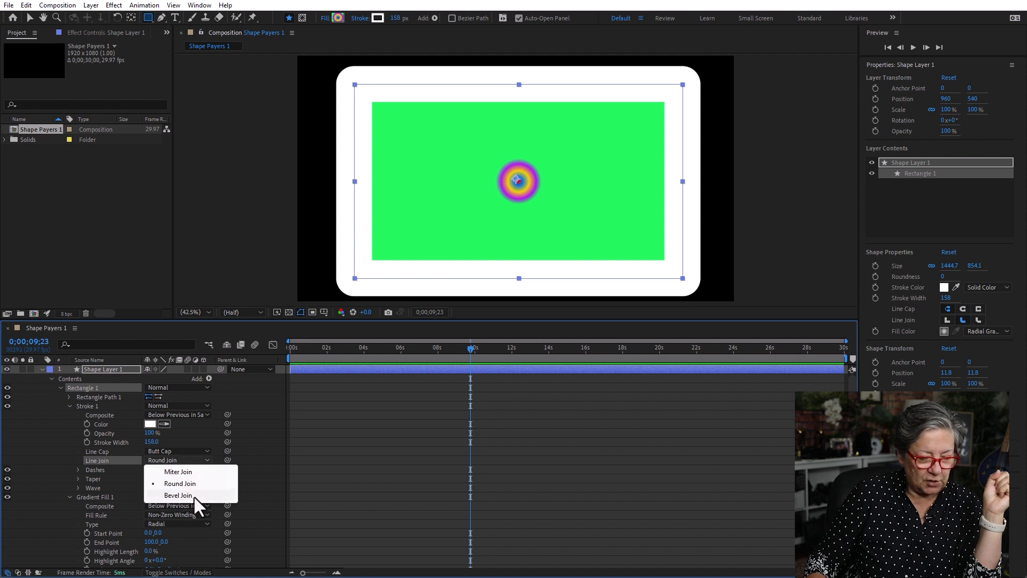
pyautogui.click(193, 496)
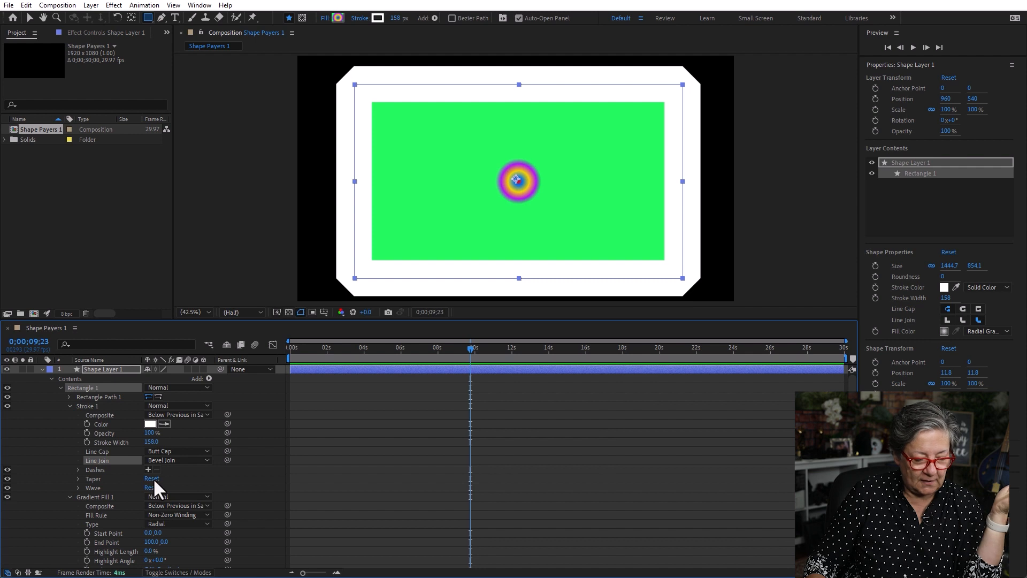
# Taper the rectangle's stroke with Start Length 100%, End Length 0%, Start Width 0%, End Width 100%, and Start and End Ease 100%.
pyautogui.click(79, 479)
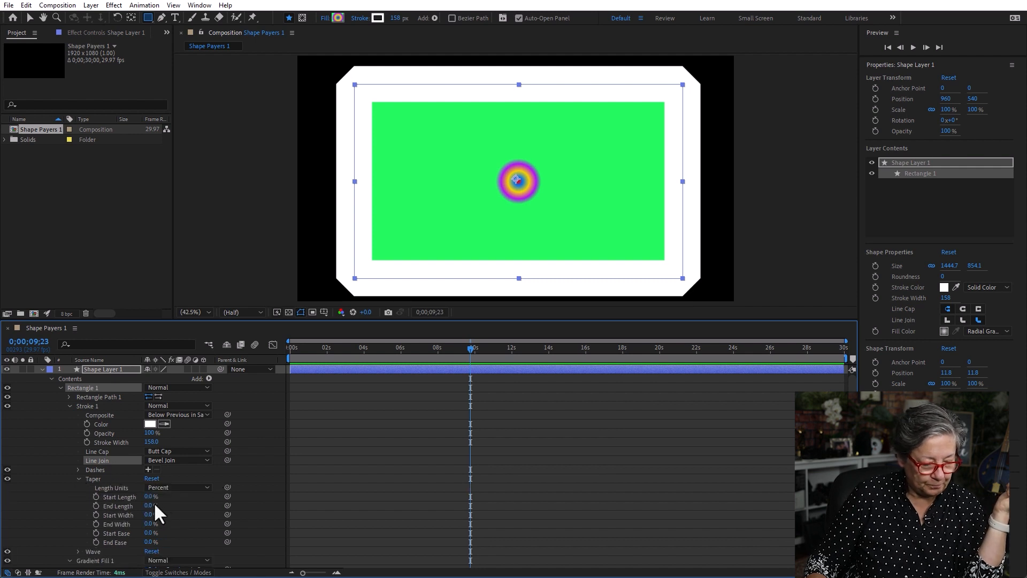
pyautogui.moveTo(148, 497)
pyautogui.mouseDown()
pyautogui.moveTo(180, 495)
pyautogui.moveTo(154, 495)
pyautogui.moveTo(171, 514)
pyautogui.moveTo(220, 511)
pyautogui.moveTo(193, 512)
pyautogui.moveTo(168, 525)
pyautogui.moveTo(180, 525)
pyautogui.moveTo(174, 533)
pyautogui.moveTo(232, 534)
pyautogui.moveTo(151, 532)
pyautogui.moveTo(333, 534)
pyautogui.mouseUp()
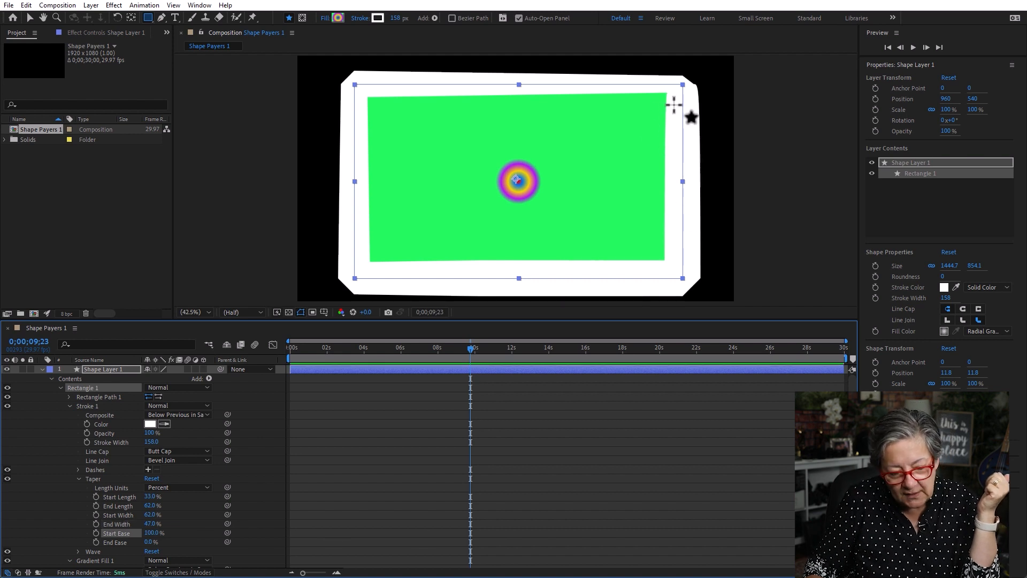
pyautogui.moveTo(150, 497); pyautogui.dragTo(252, 500)
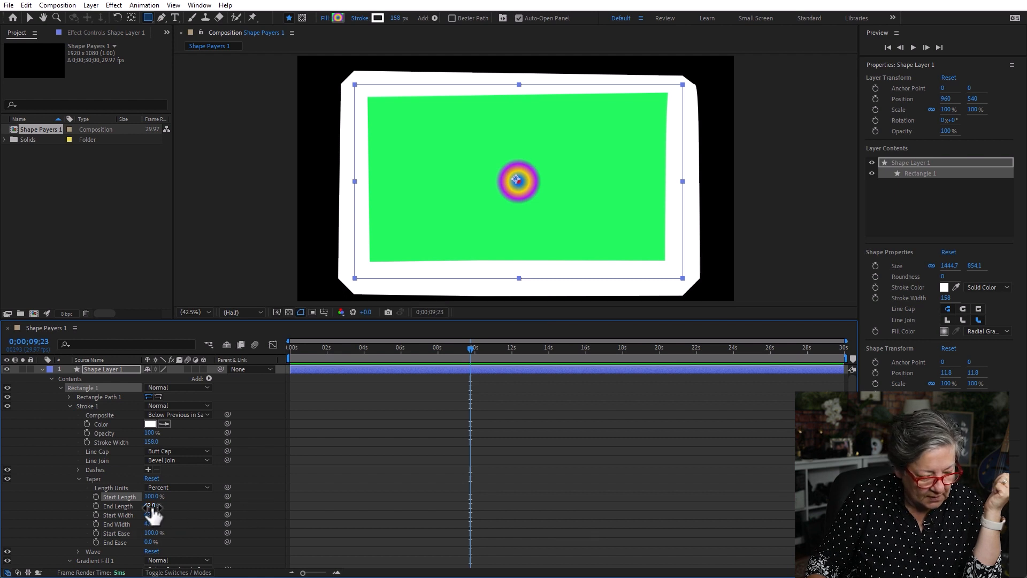
pyautogui.moveTo(144, 505)
pyautogui.mouseDown()
pyautogui.moveTo(200, 503)
pyautogui.moveTo(155, 505)
pyautogui.mouseUp()
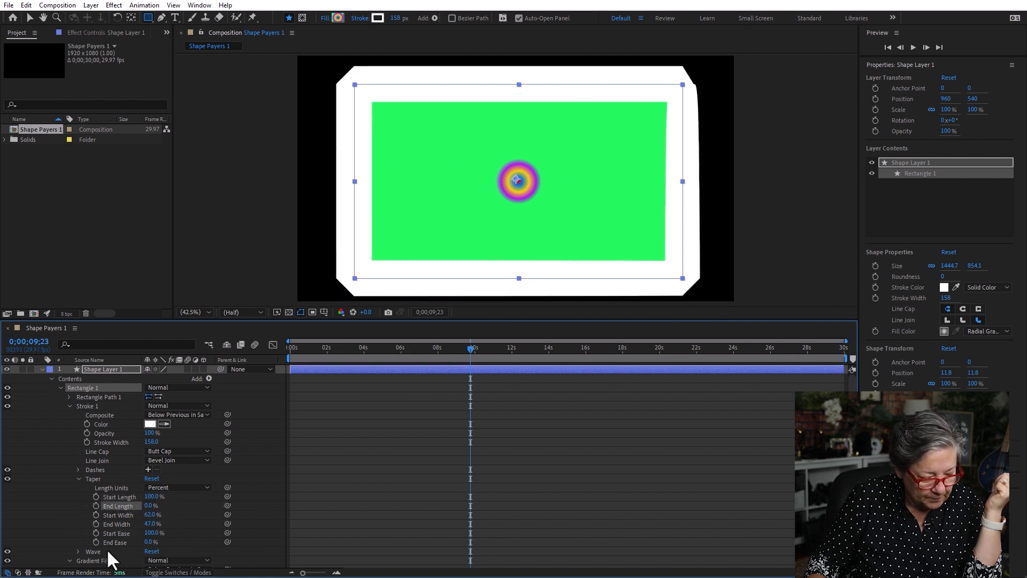
pyautogui.moveTo(152, 517)
pyautogui.mouseDown()
pyautogui.moveTo(24, 518)
pyautogui.moveTo(437, 535)
pyautogui.mouseUp()
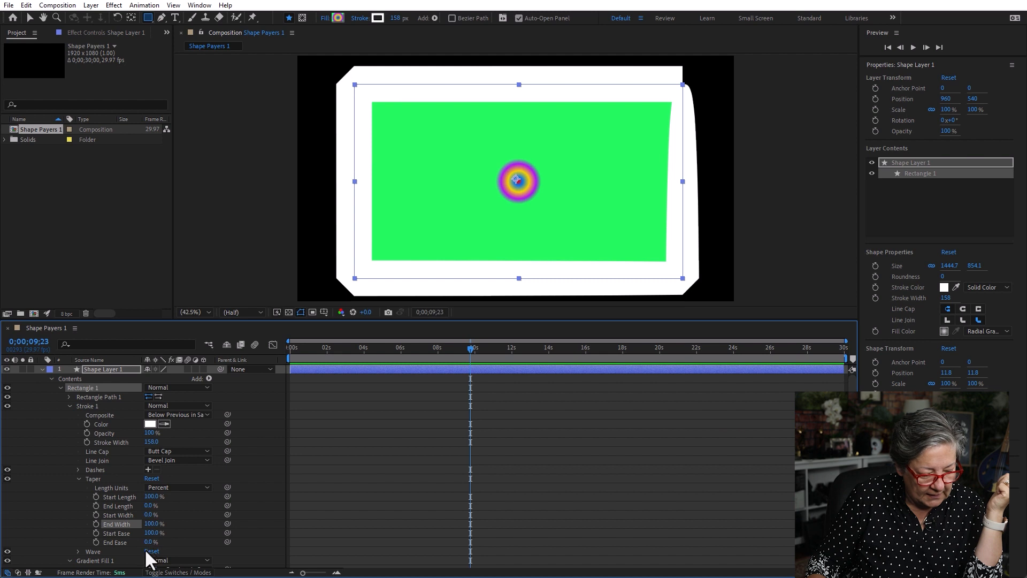
pyautogui.moveTo(151, 544); pyautogui.dragTo(263, 538)
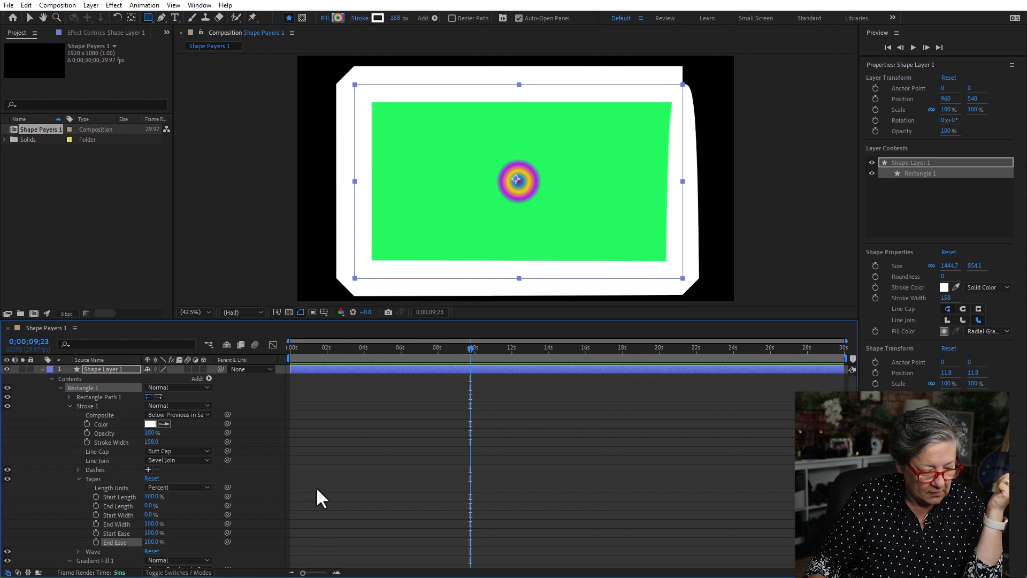
# Add a wave to the rectangle's stroke with Amount 75%, Wavelength 626 and Phase 1x+170°.
pyautogui.scroll(-3, 315, 488)
pyautogui.click(78, 469)
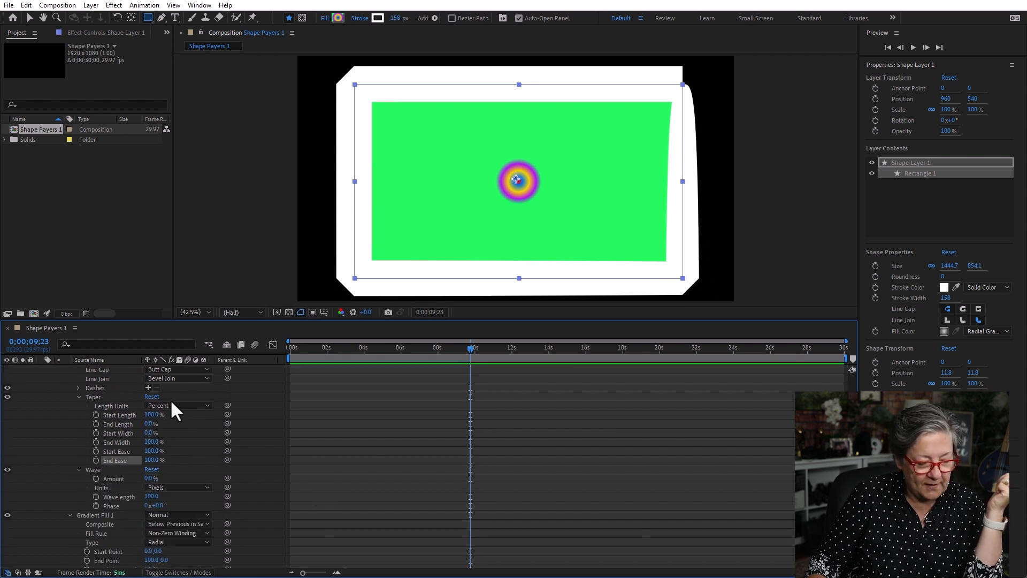
pyautogui.moveTo(184, 473)
pyautogui.mouseDown()
pyautogui.moveTo(231, 497)
pyautogui.moveTo(493, 500)
pyautogui.moveTo(436, 500)
pyautogui.moveTo(449, 500)
pyautogui.mouseUp()
pyautogui.moveTo(156, 505)
pyautogui.mouseDown()
pyautogui.moveTo(280, 497)
pyautogui.moveTo(438, 513)
pyautogui.moveTo(291, 508)
pyautogui.moveTo(454, 513)
pyautogui.mouseUp()
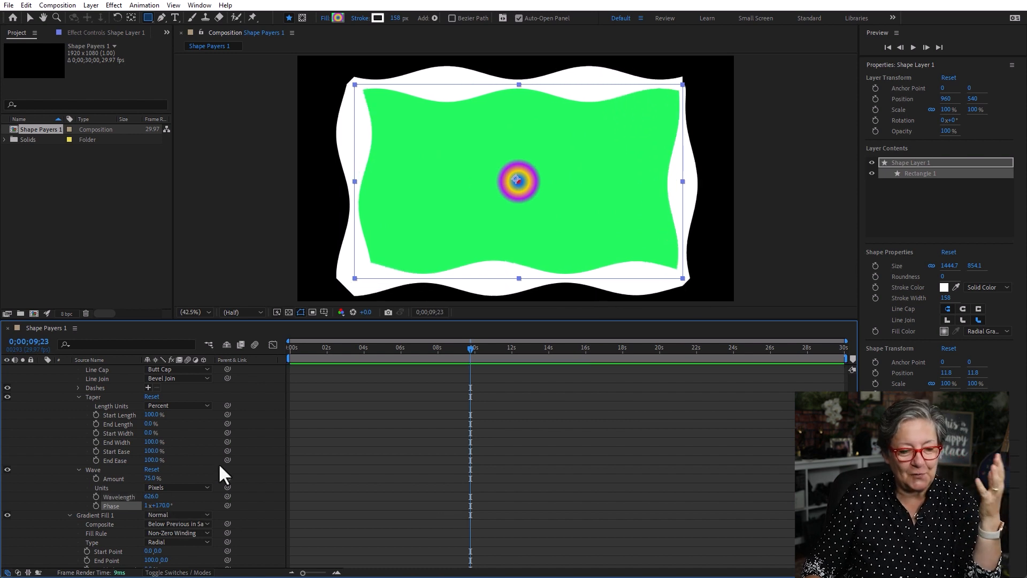
# Set the radial gradient fill's Start Point to -279, 0, stretch its End Point to about 1072, -132, and increase its Highlight Length.
pyautogui.click(376, 18)
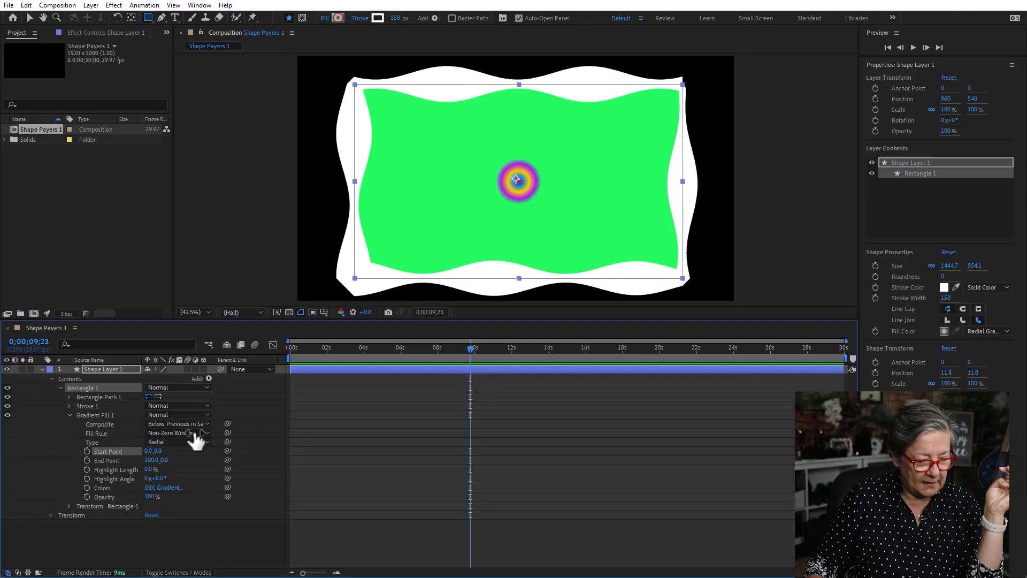
pyautogui.moveTo(150, 451); pyautogui.dragTo(4, 451)
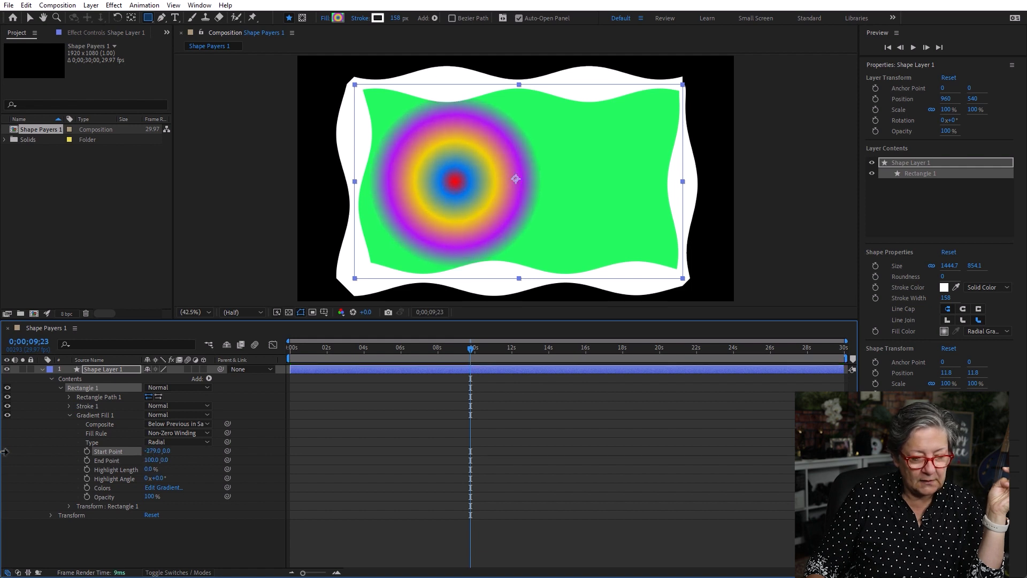
pyautogui.click(107, 459)
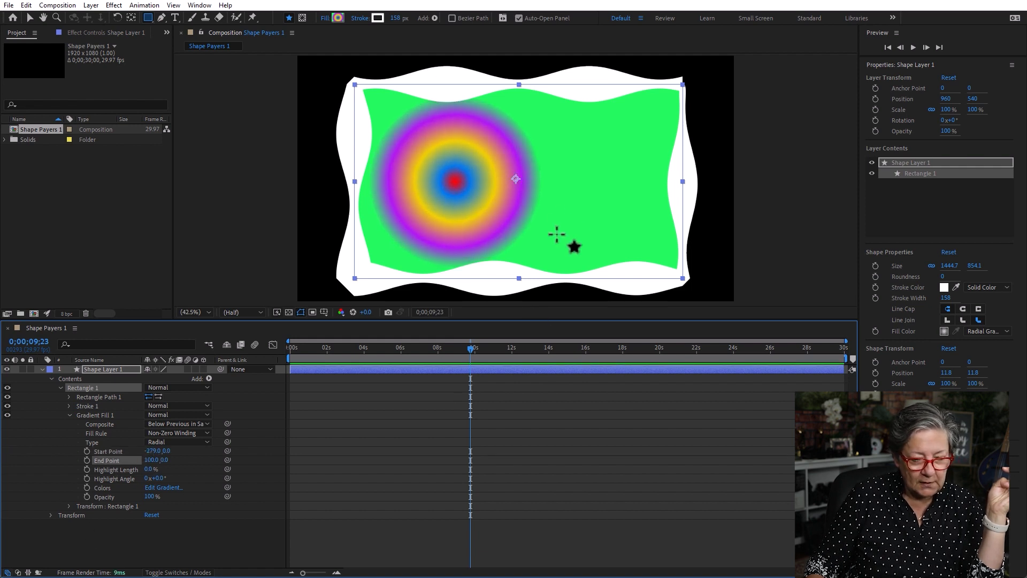
pyautogui.click(29, 17)
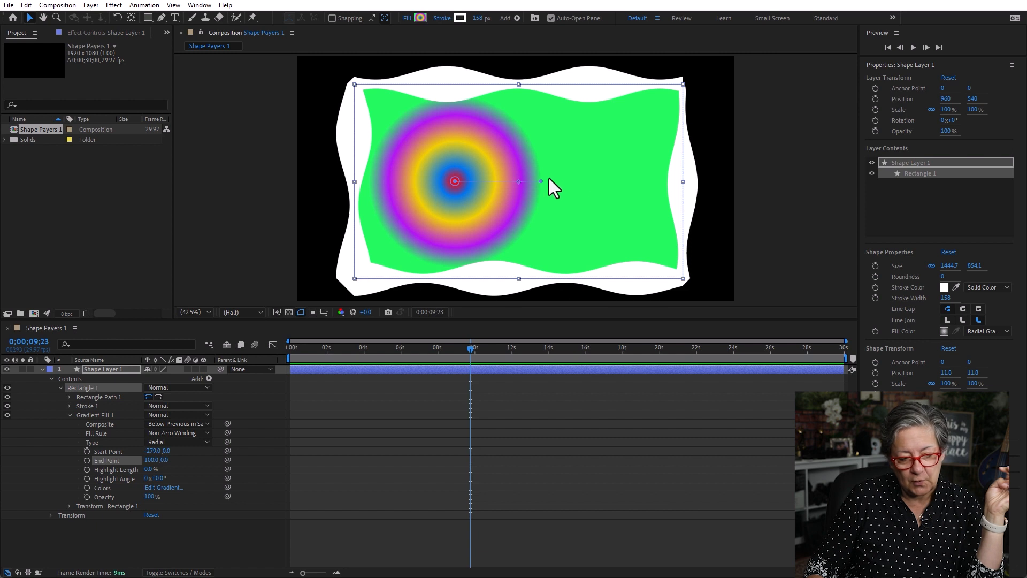
pyautogui.moveTo(541, 182)
pyautogui.mouseDown()
pyautogui.moveTo(600, 156)
pyautogui.moveTo(553, 172)
pyautogui.mouseUp()
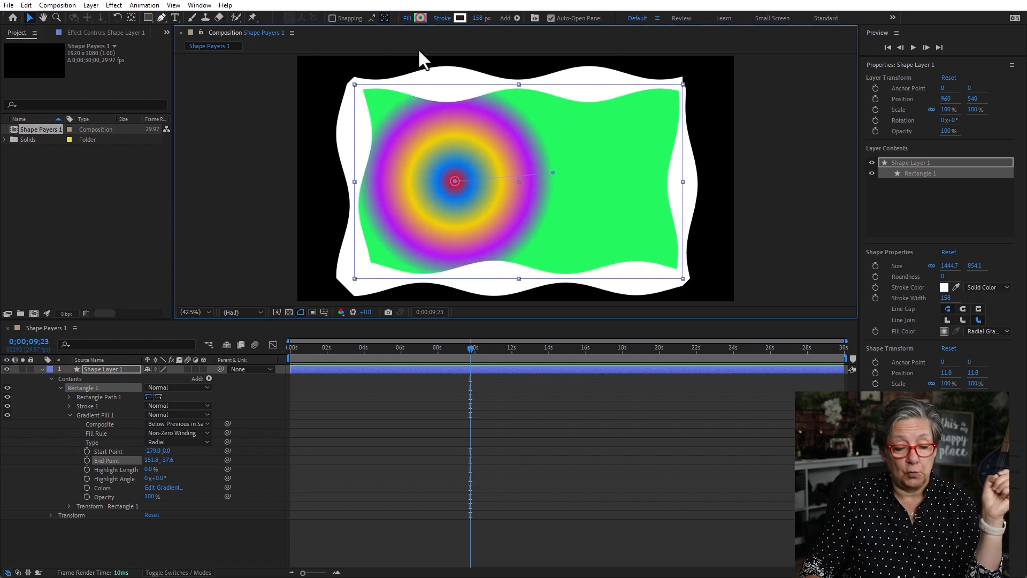
pyautogui.moveTo(554, 172); pyautogui.dragTo(762, 151)
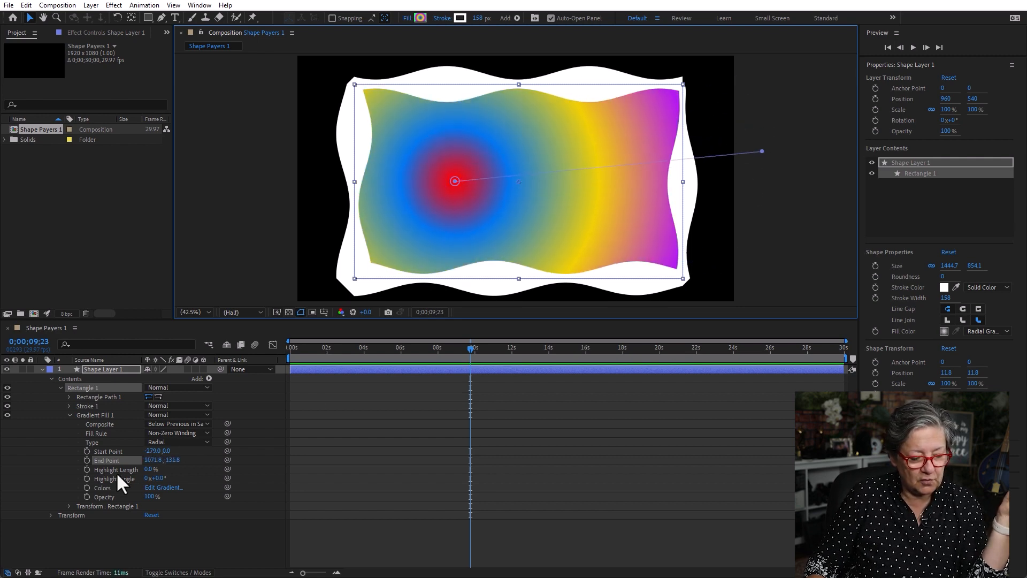
pyautogui.click(108, 451)
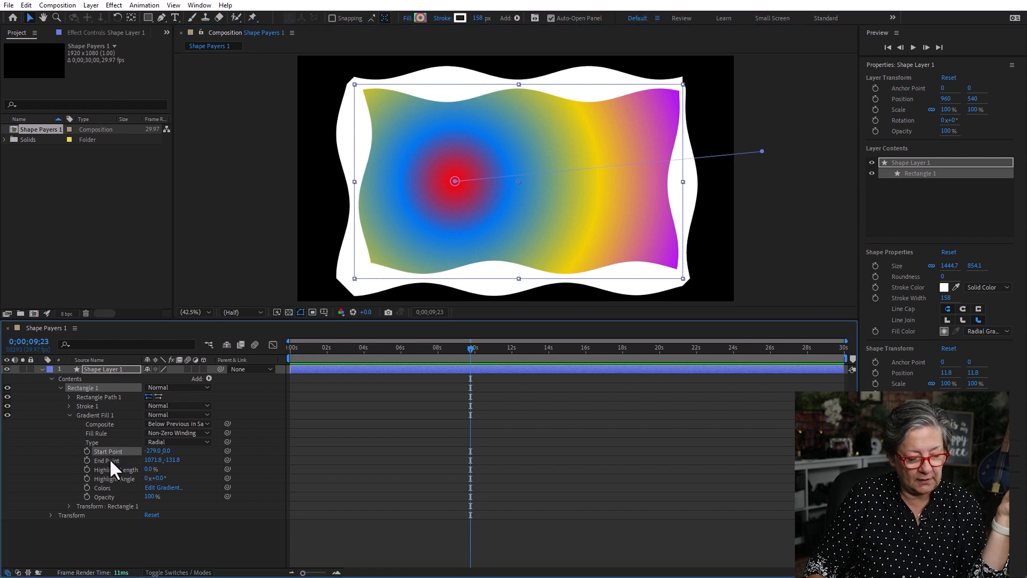
pyautogui.moveTo(150, 470); pyautogui.dragTo(235, 476)
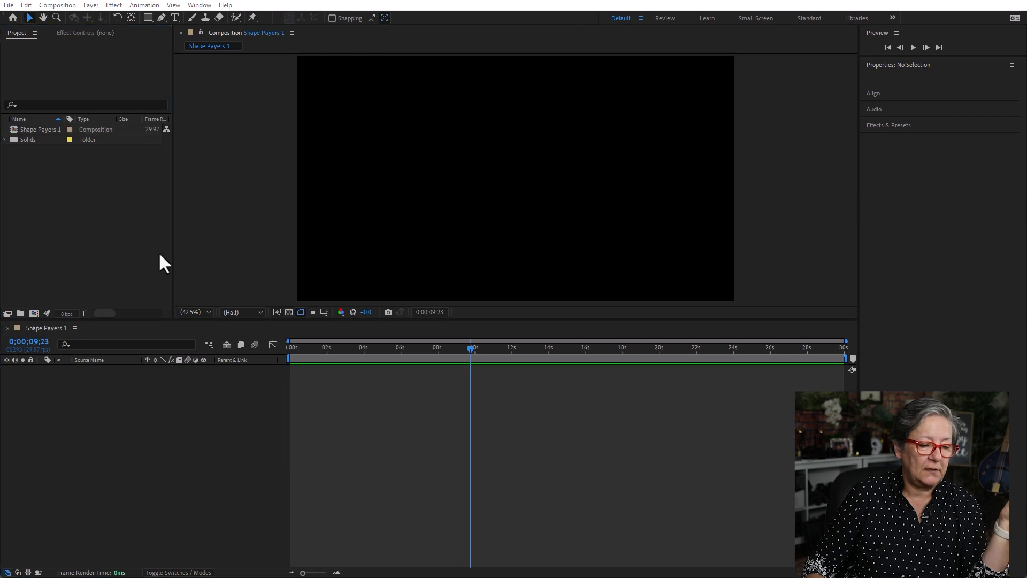
# Import Doggy.ai from the Illustrator Files folder and add it as a layer to the empty composition.
pyautogui.doubleClick(158, 255)
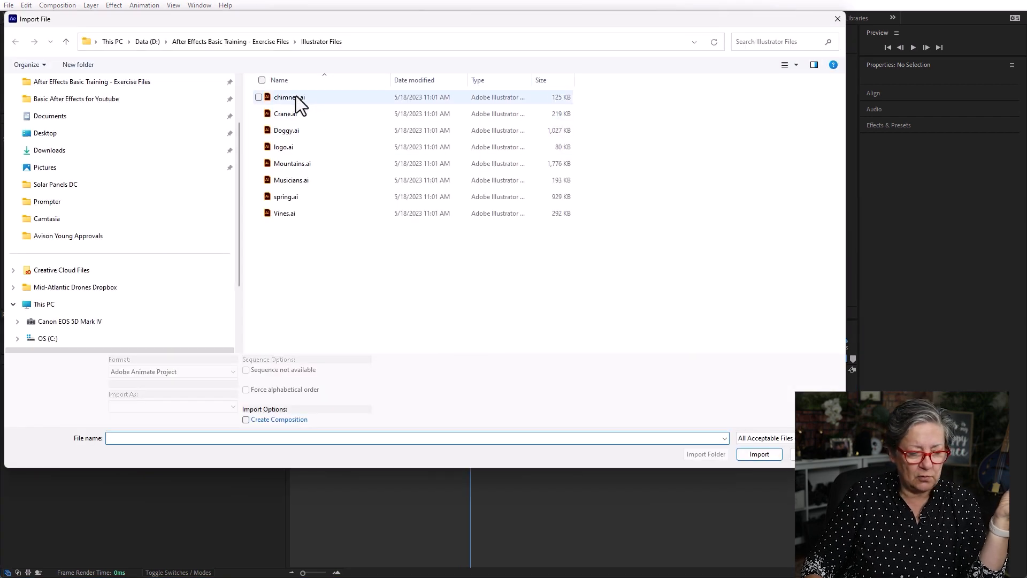
pyautogui.doubleClick(285, 131)
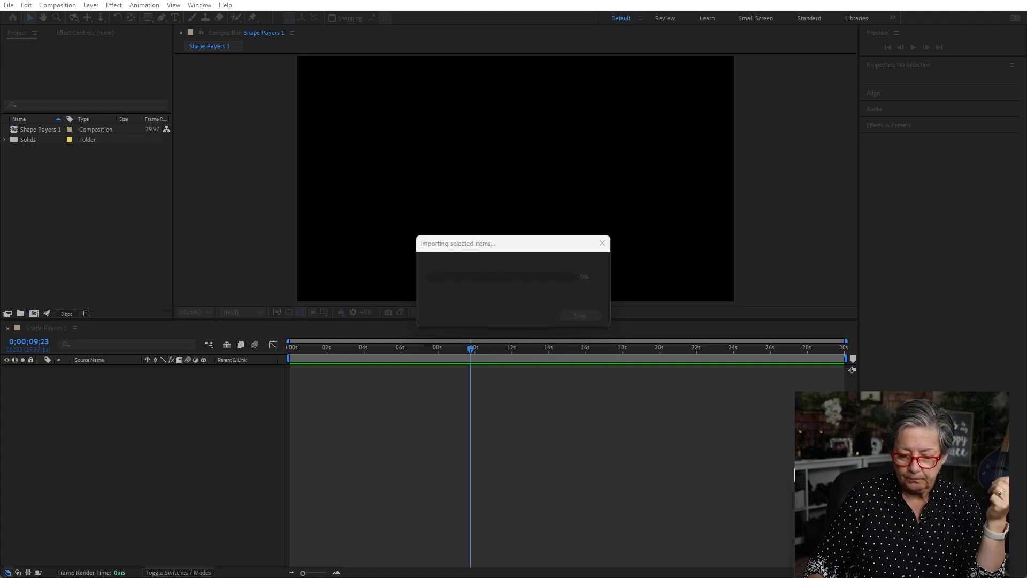
pyautogui.click(458, 259)
pyautogui.moveTo(14, 126); pyautogui.dragTo(438, 464)
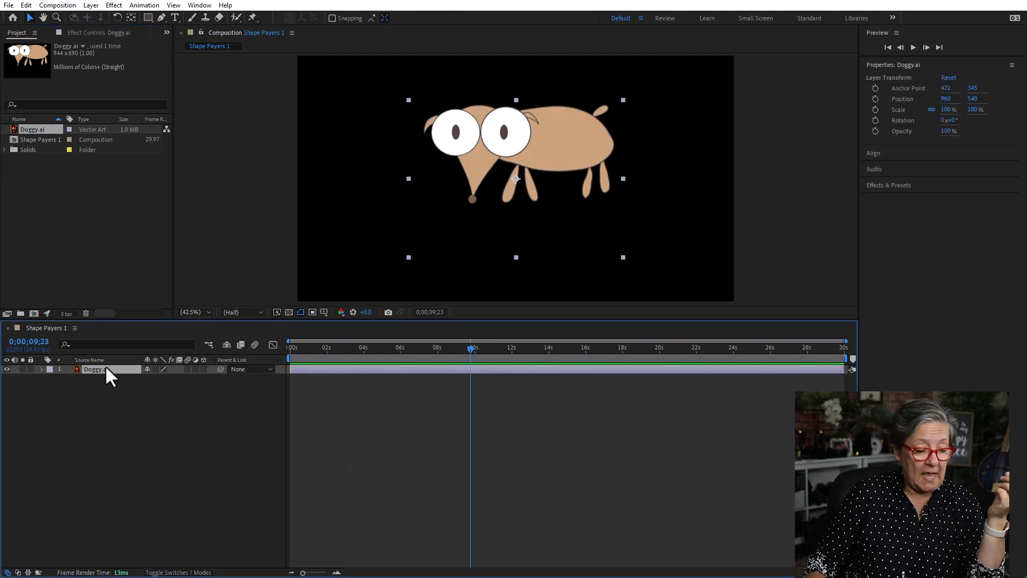
# Create shapes from the Doggy.ai vector layer and delete the original Doggy.ai layer from the composition.
pyautogui.rightClick(98, 381)
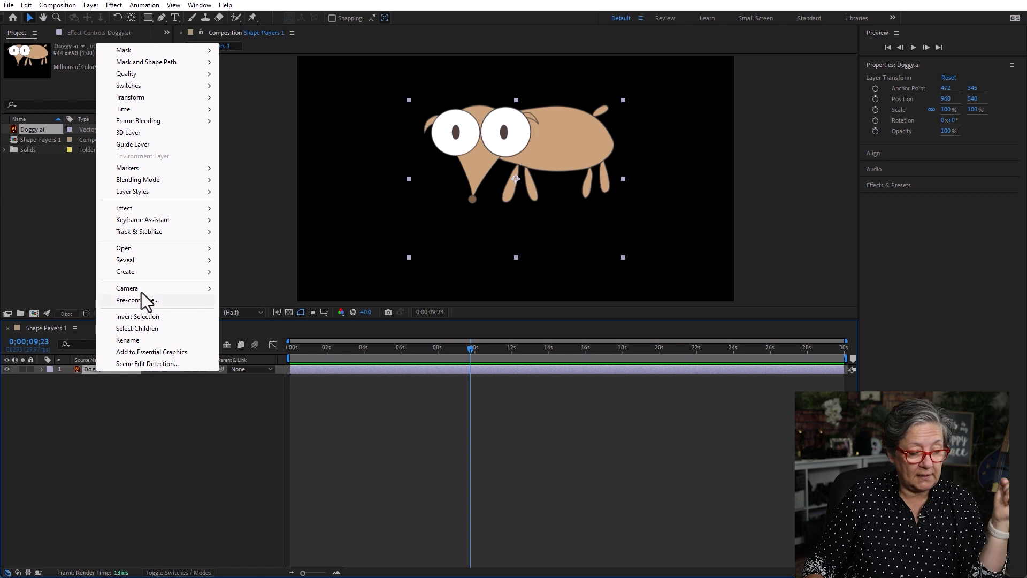
pyautogui.moveTo(150, 274)
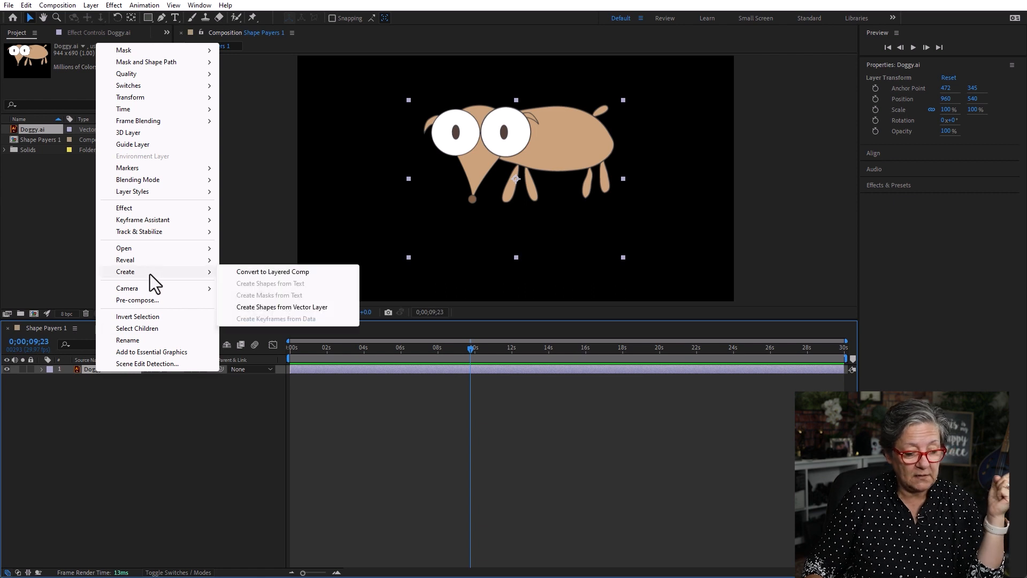
pyautogui.click(335, 307)
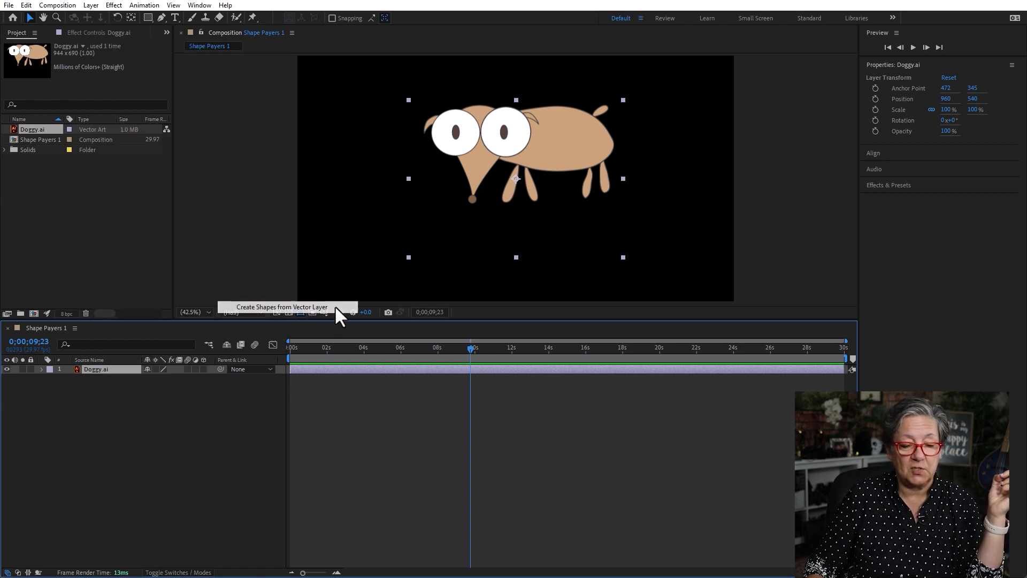
pyautogui.click(152, 463)
pyautogui.click(85, 379)
pyautogui.press('Delete')
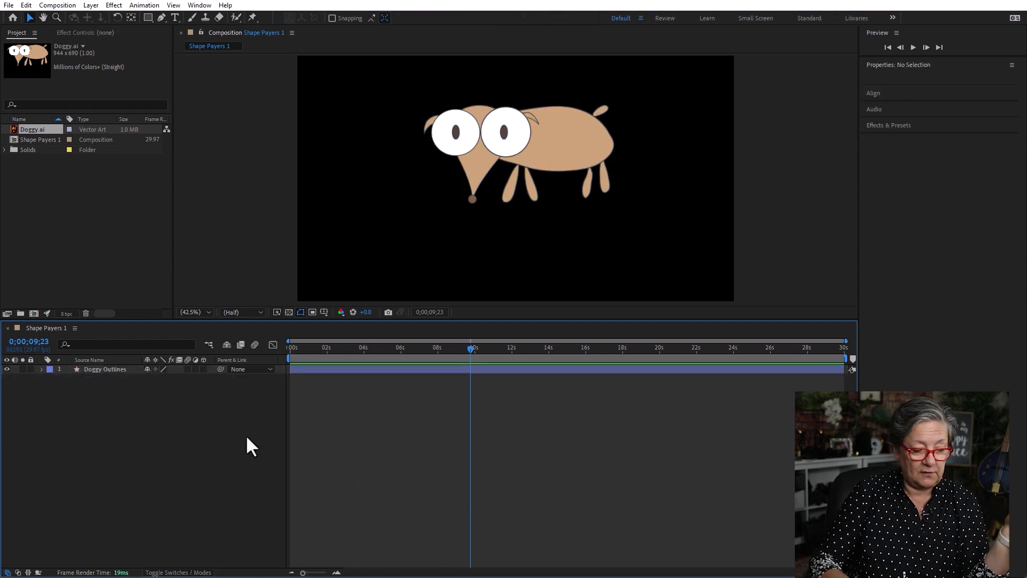
# Expand the contents of the Doggy Outlines layer to examine its shape groups.
pyautogui.click(92, 372)
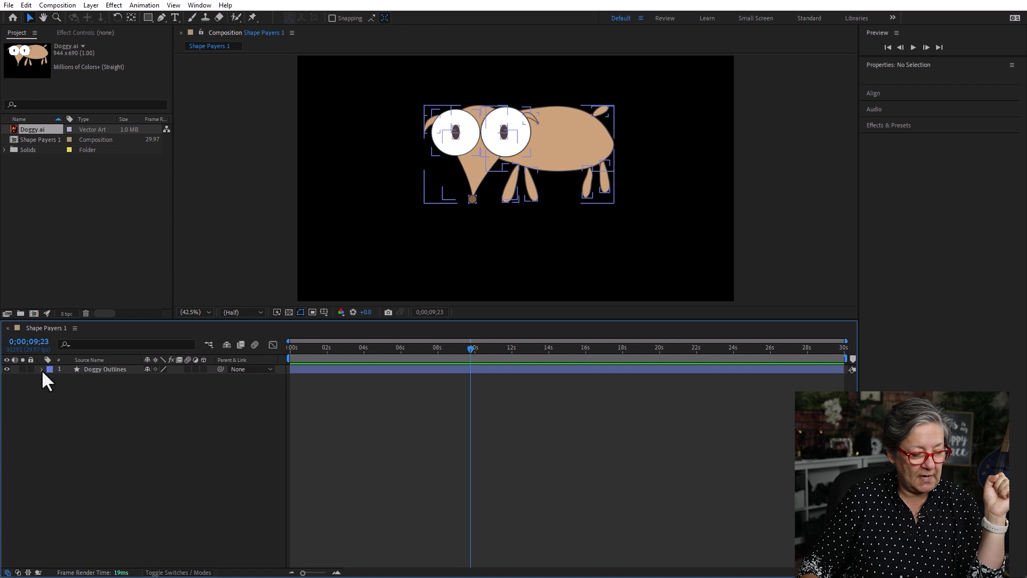
pyautogui.click(41, 369)
pyautogui.click(51, 379)
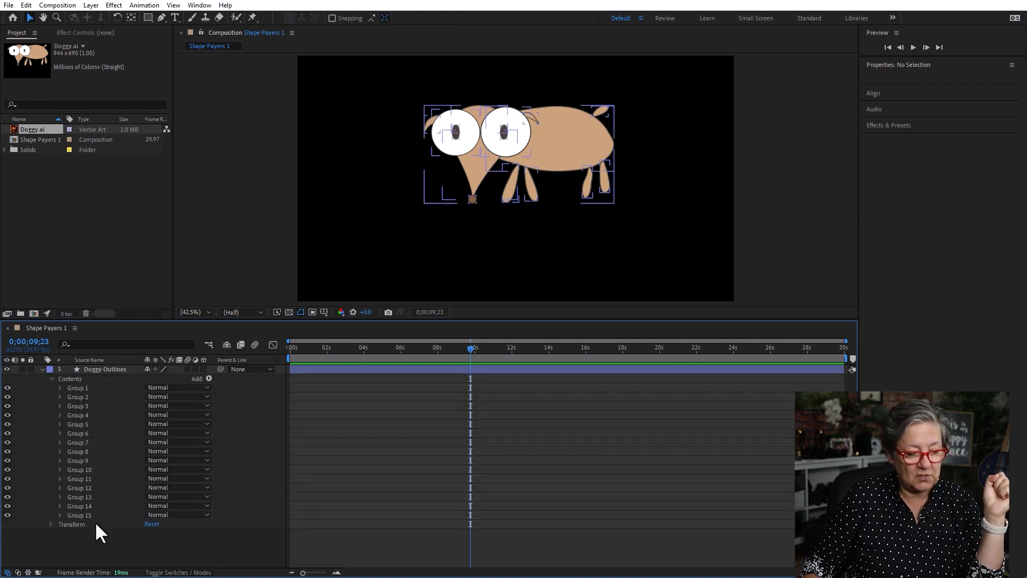
pyautogui.click(97, 537)
pyautogui.click(60, 378)
# Hide and show Group 1 and Group 11 of Doggy Outlines to identify which dog part each contains.
pyautogui.click(8, 387)
pyautogui.click(8, 387)
pyautogui.click(7, 388)
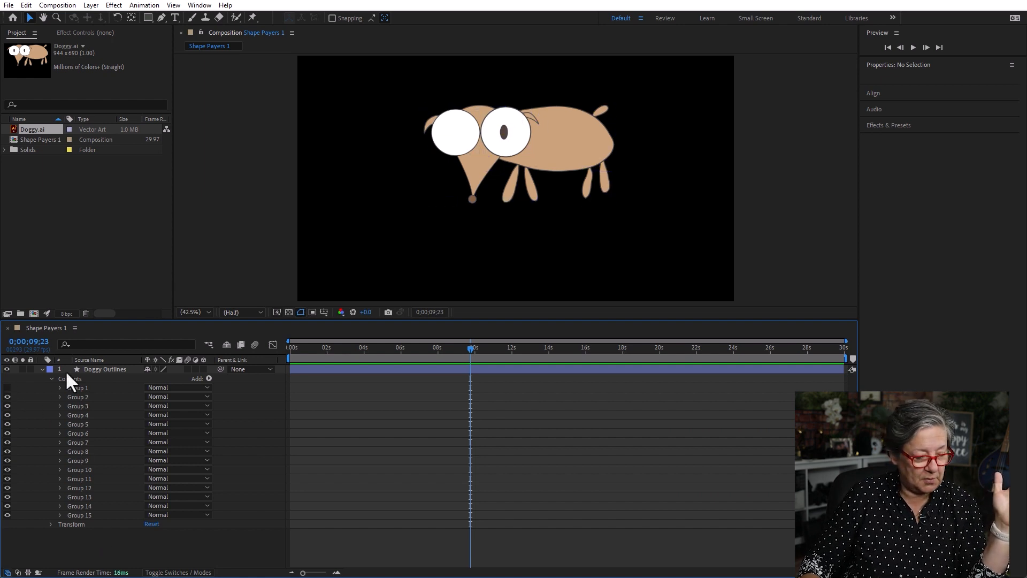
pyautogui.click(8, 388)
pyautogui.click(6, 478)
pyautogui.click(6, 478)
pyautogui.click(6, 477)
pyautogui.click(6, 478)
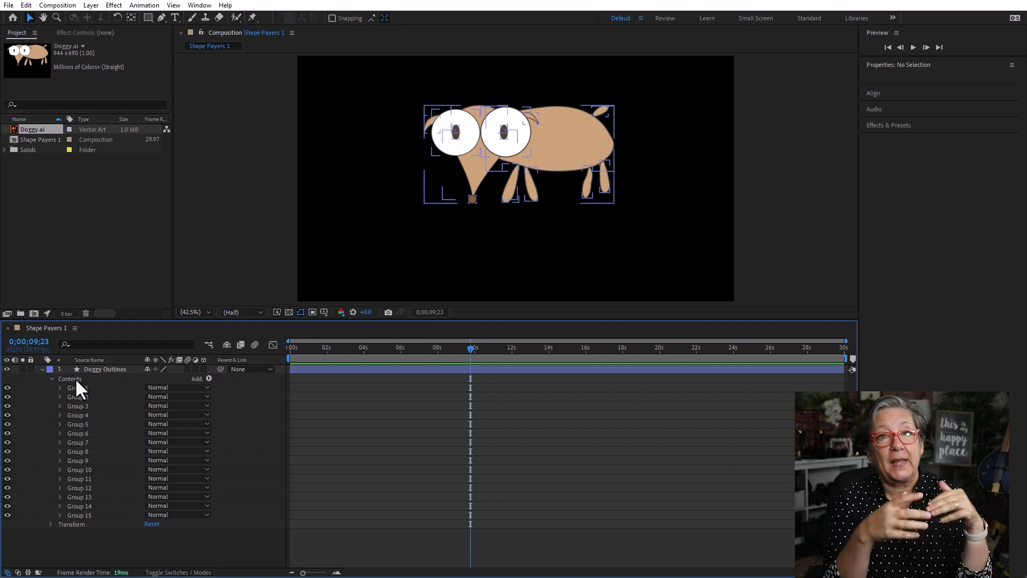
# Delete the Doggy.ai source file from the project, keeping the Doggy Outlines layer.
pyautogui.click(14, 127)
pyautogui.press('Delete')
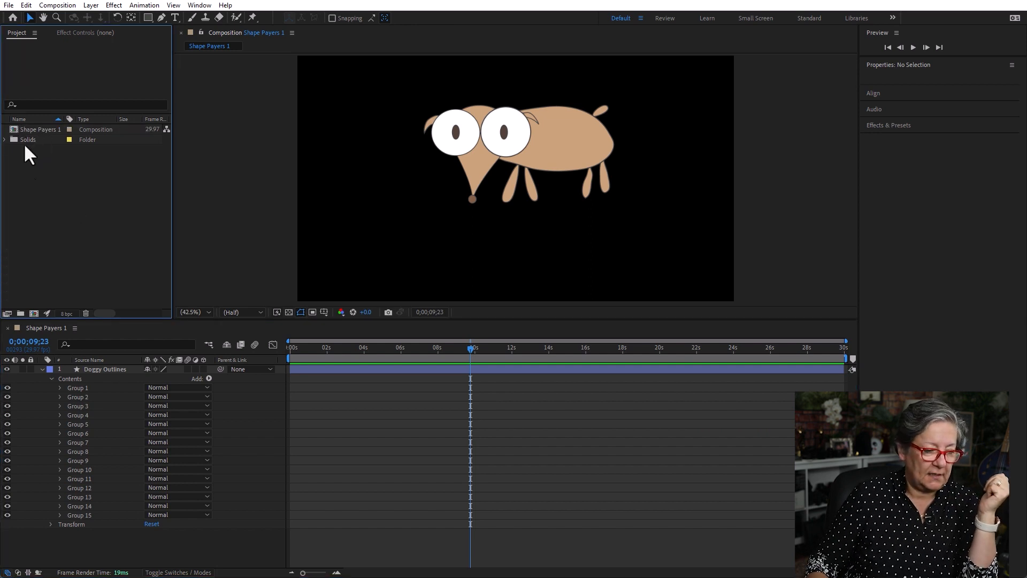
# Delete the Doggy Outlines layer from the composition.
pyautogui.moveTo(137, 526); pyautogui.dragTo(76, 350)
pyautogui.press('Delete')
pyautogui.click(58, 209)
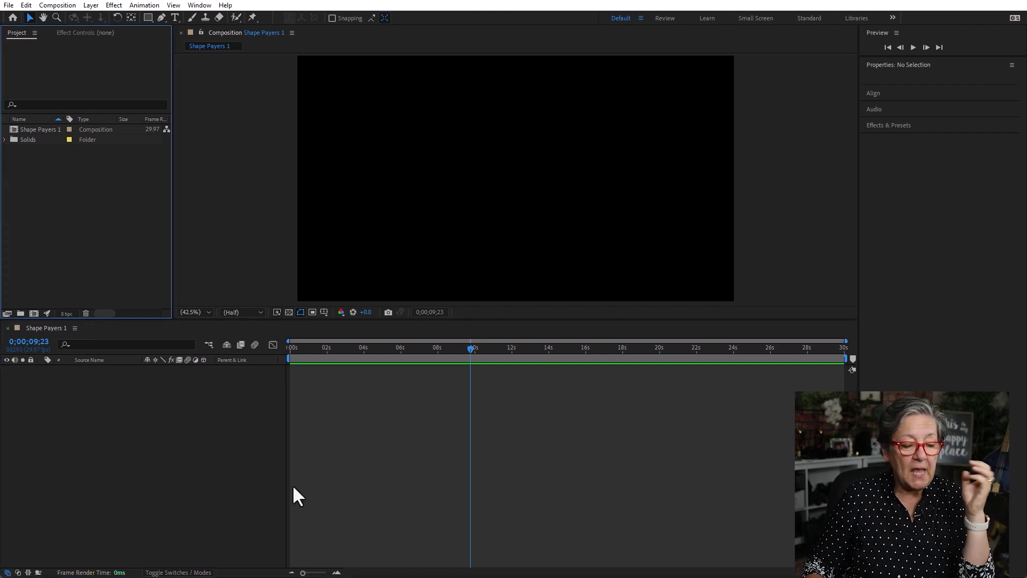
# Create a text layer reading "Something" and move the text toward the center of the frame.
pyautogui.click(175, 17)
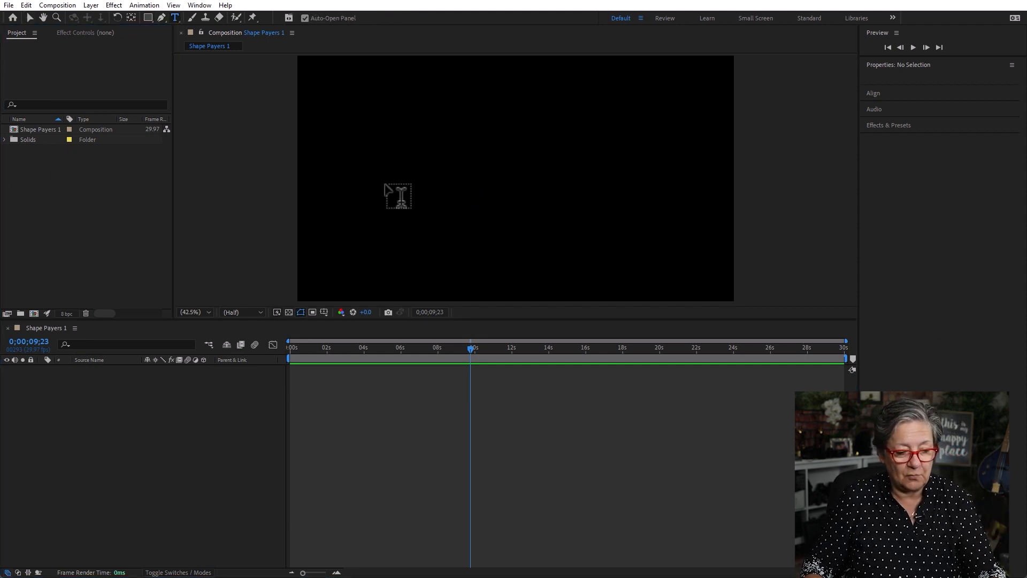
pyautogui.click(385, 185)
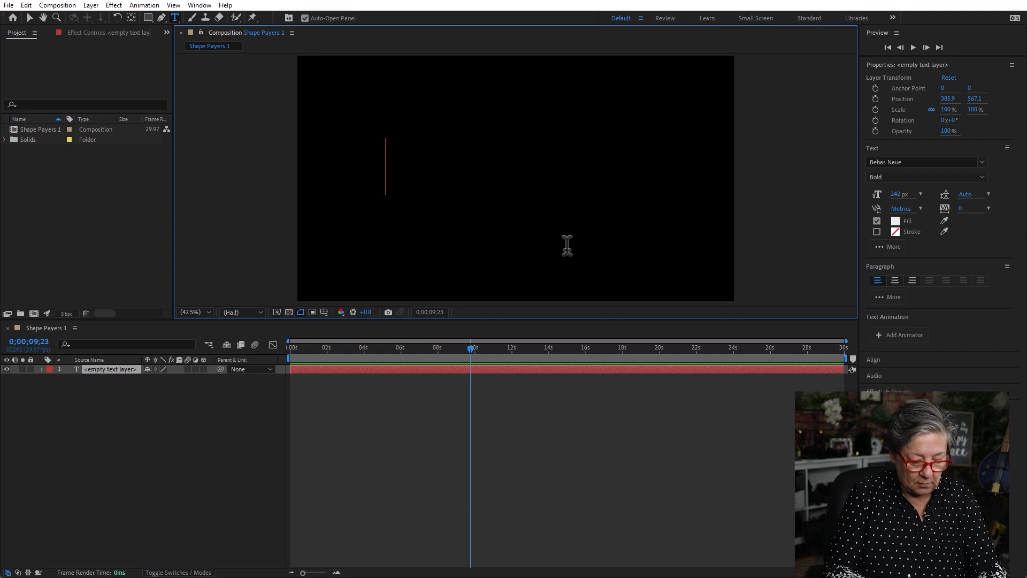
pyautogui.write('Something')
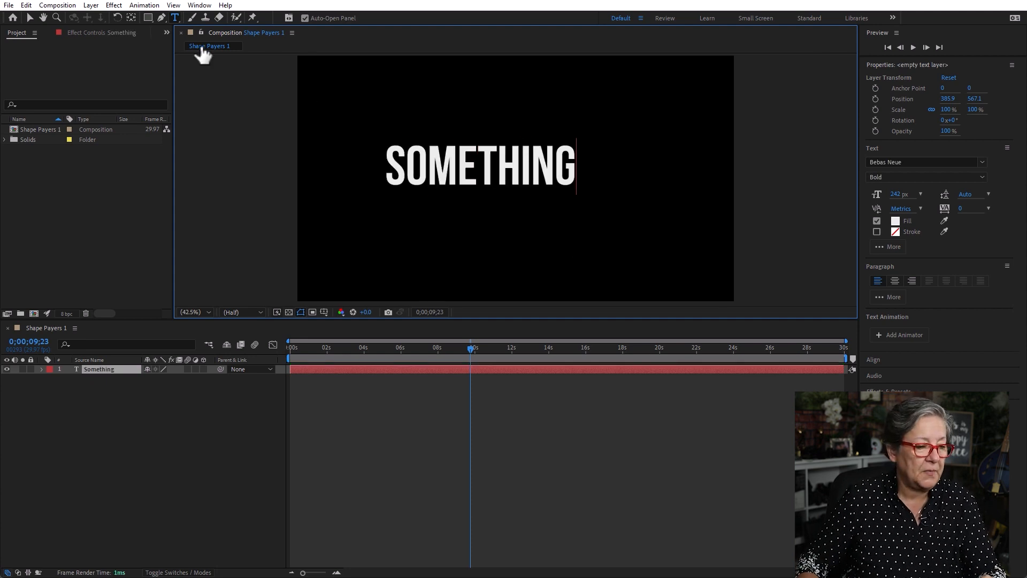
pyautogui.click(29, 18)
pyautogui.moveTo(468, 168); pyautogui.dragTo(526, 174)
# Create shapes from the Something text layer and delete the original text layer.
pyautogui.rightClick(101, 369)
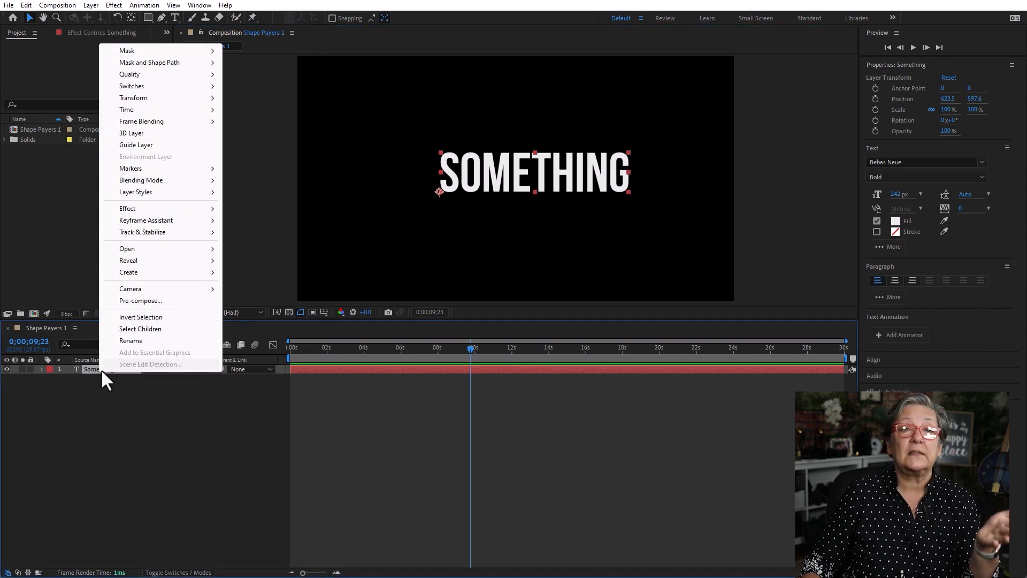
pyautogui.moveTo(140, 274)
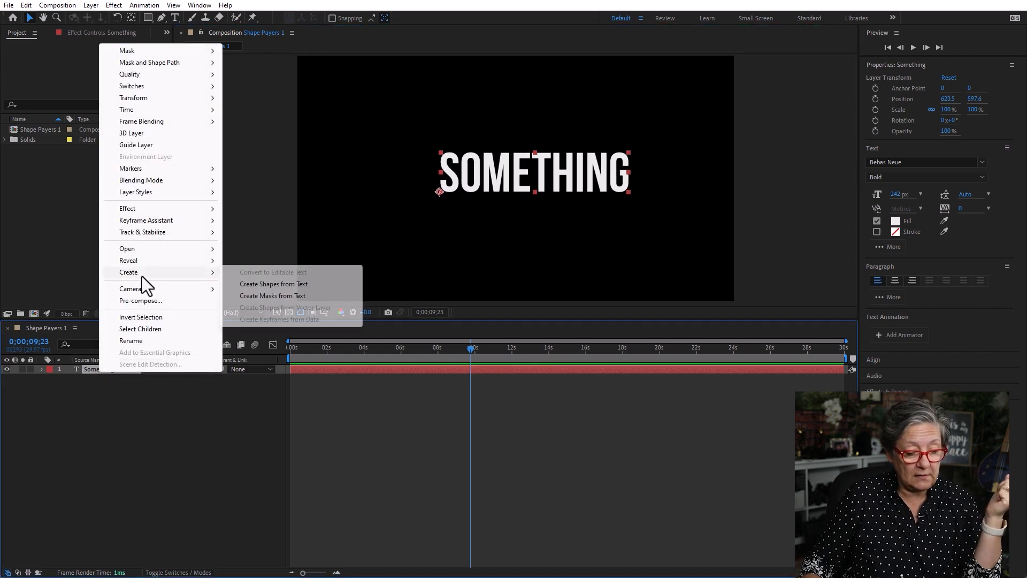
pyautogui.click(319, 285)
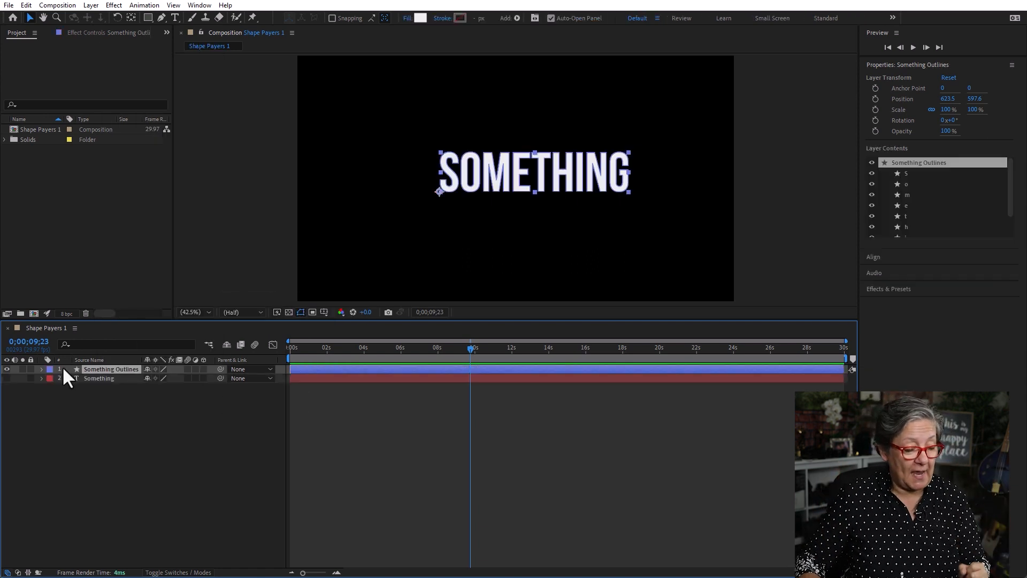
pyautogui.click(99, 379)
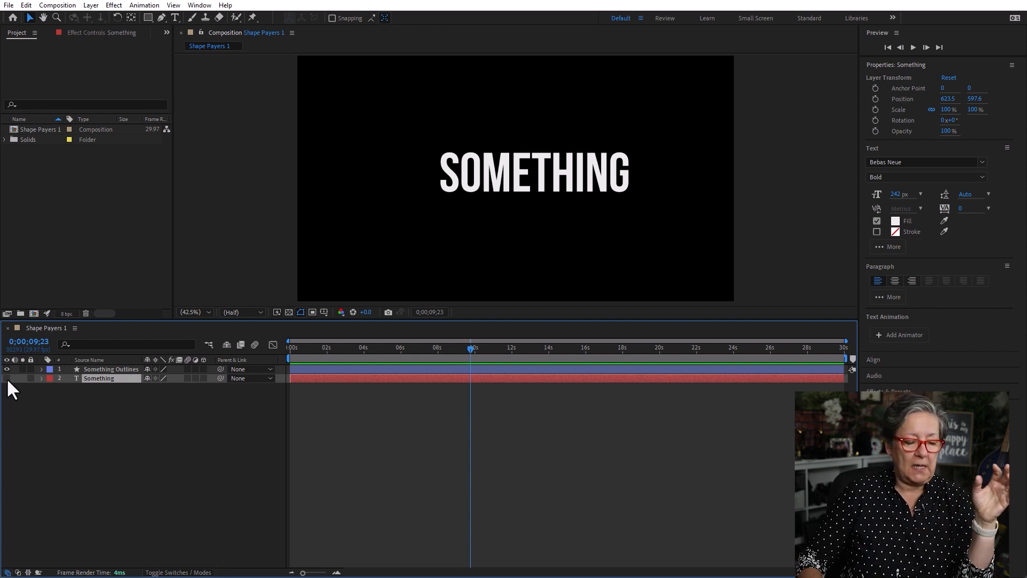
pyautogui.click(97, 414)
pyautogui.click(118, 379)
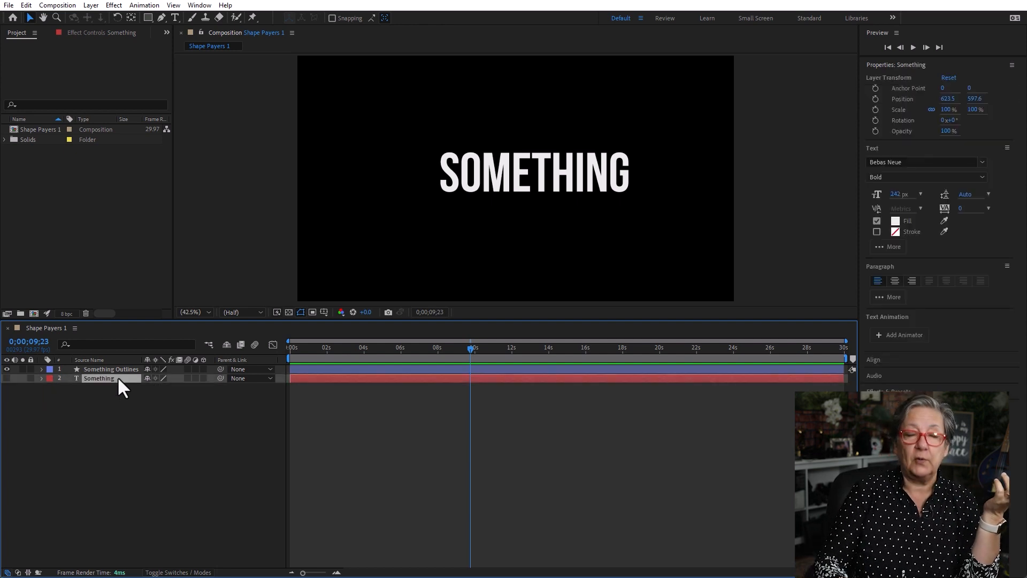
pyautogui.press('Delete')
# Expand the Something Outlines contents to examine the individual letter groups, and delete the layer.
pyautogui.click(40, 369)
pyautogui.click(41, 369)
pyautogui.click(50, 379)
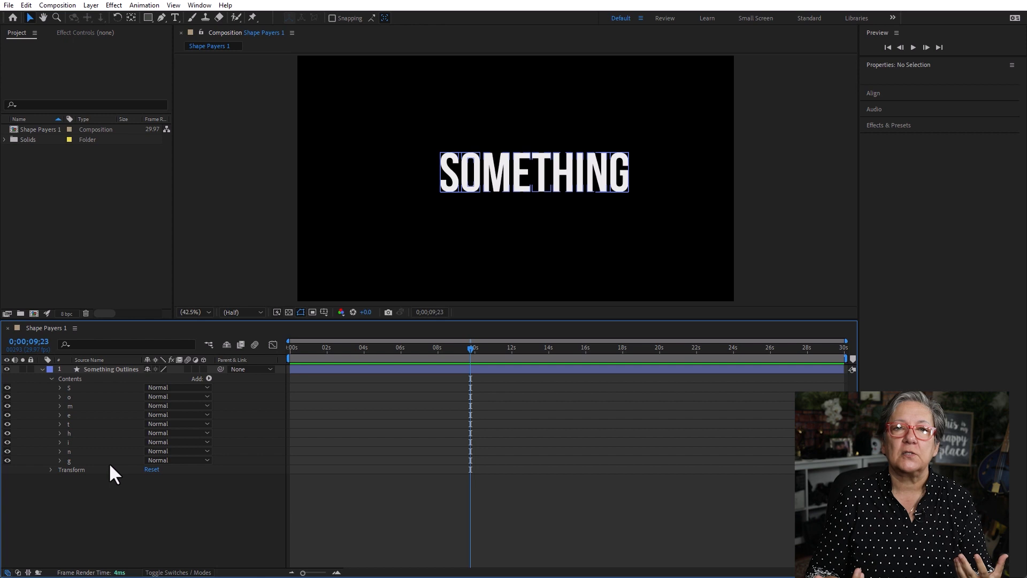
pyautogui.click(119, 370)
pyautogui.press('Delete')
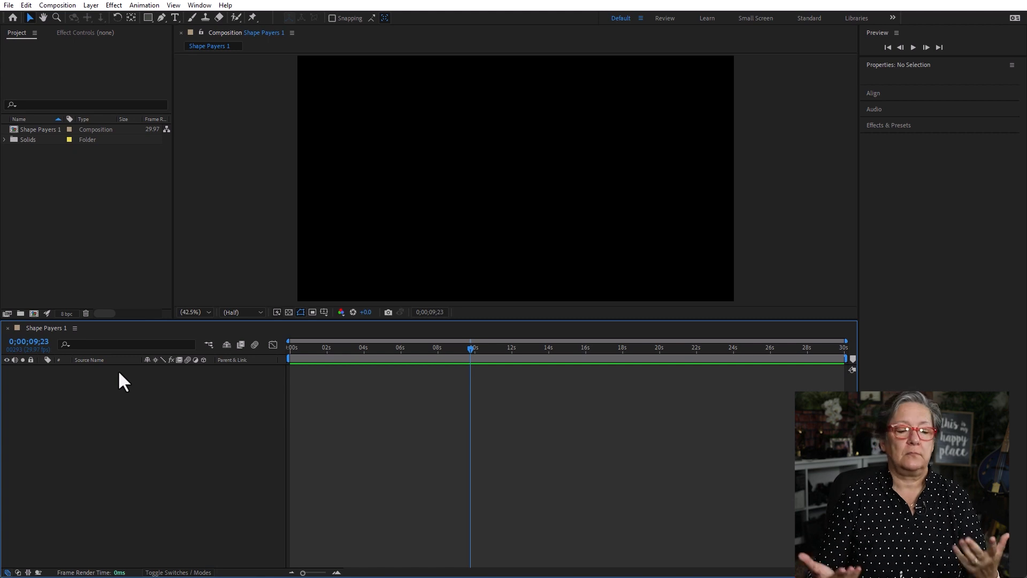
# Draw a rectangle shape of about 925 by 572 px near the frame's center and set its stroke width to 16 px.
pyautogui.click(149, 17)
pyautogui.moveTo(388, 114); pyautogui.dragTo(600, 246)
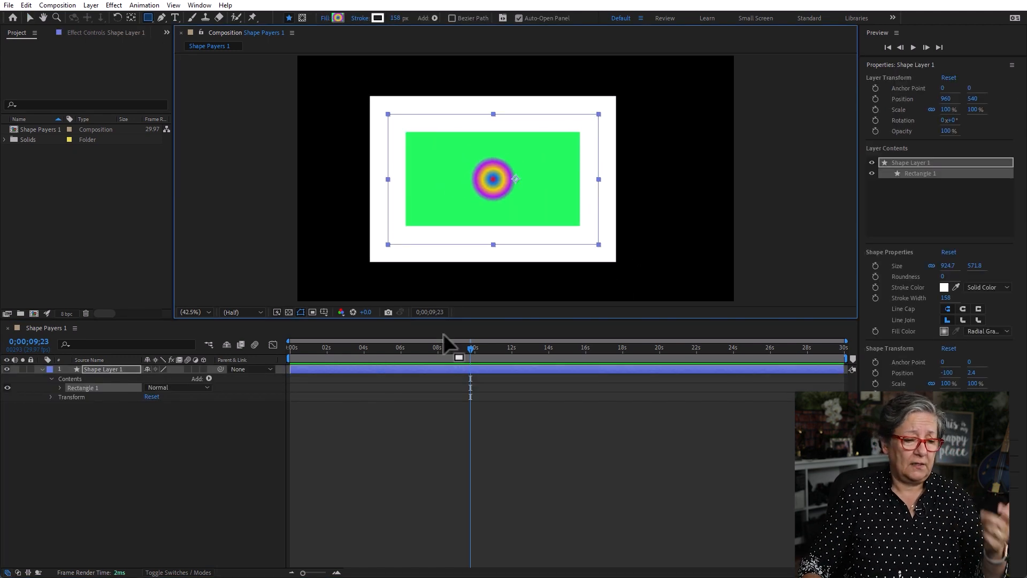
pyautogui.moveTo(395, 18); pyautogui.dragTo(327, 22)
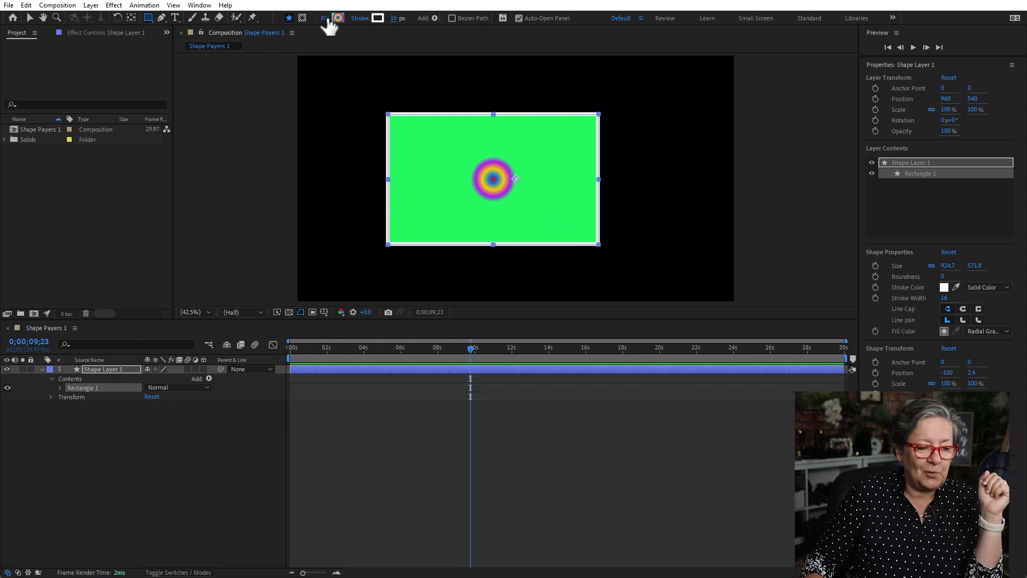
# Change the rectangle's fill type from radial gradient to solid color.
pyautogui.click(339, 18)
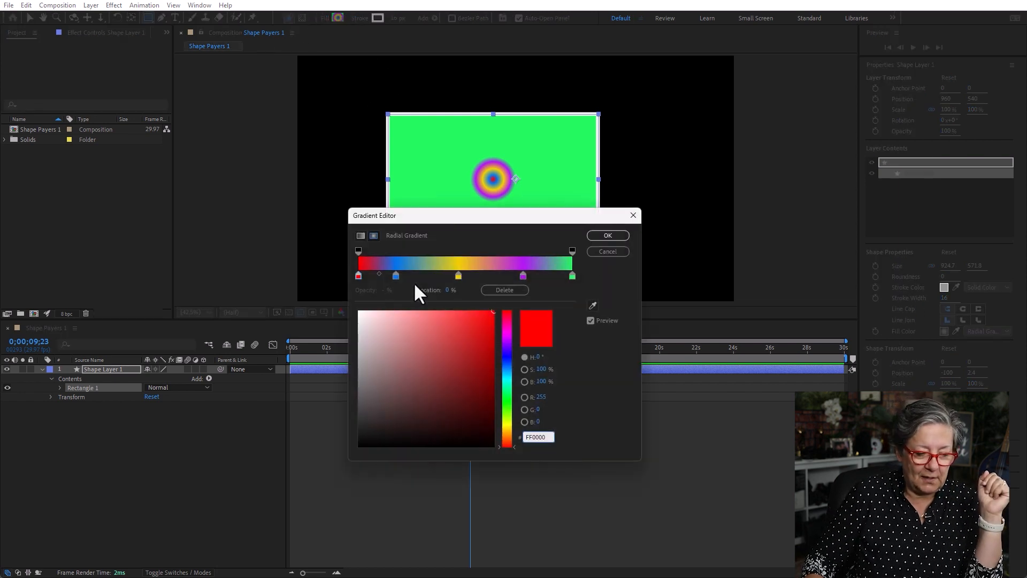
pyautogui.click(608, 250)
pyautogui.click(324, 18)
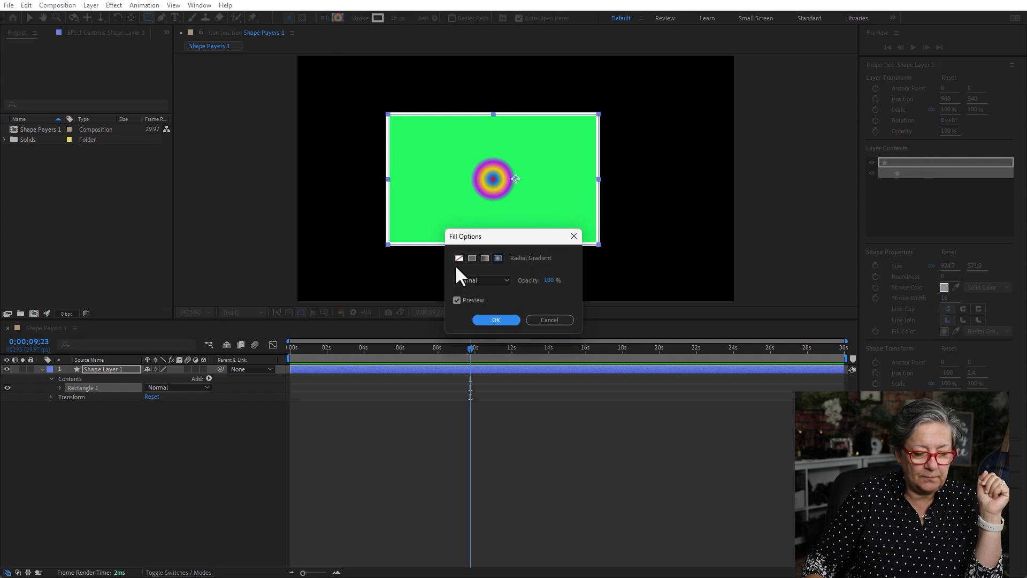
pyautogui.click(471, 258)
pyautogui.press('Return')
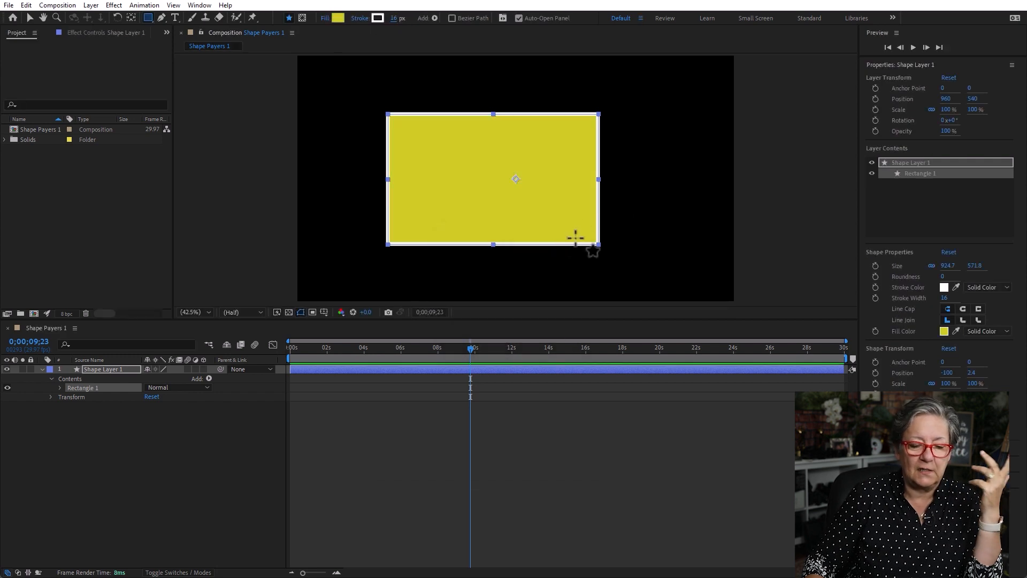
# Draw three more rectangles in Shape Layer 1, at the upper right, lower right and upper left, overlapping the first rectangle.
pyautogui.moveTo(527, 68); pyautogui.dragTo(690, 182)
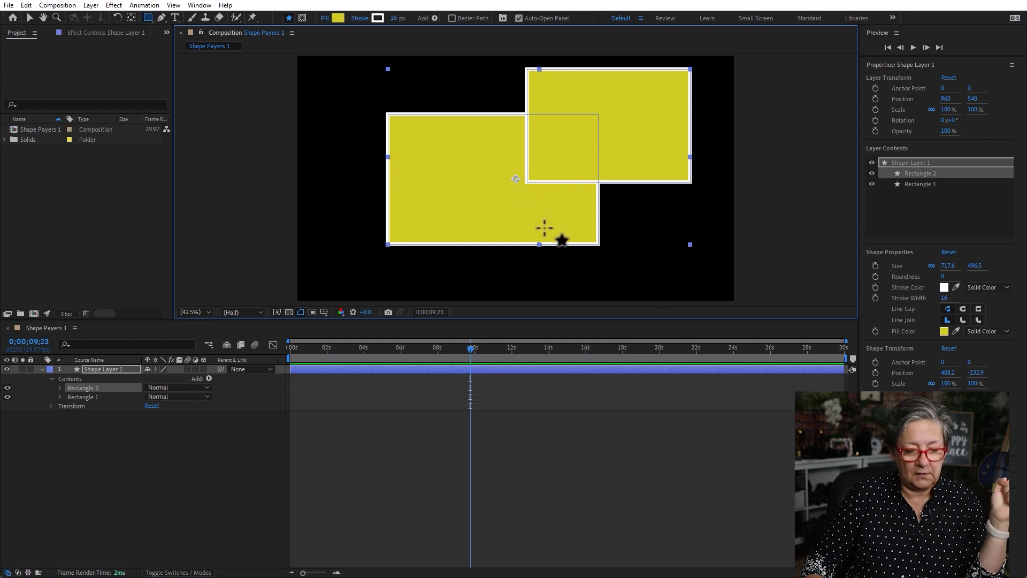
pyautogui.moveTo(509, 183); pyautogui.dragTo(690, 278)
pyautogui.moveTo(338, 80); pyautogui.dragTo(461, 195)
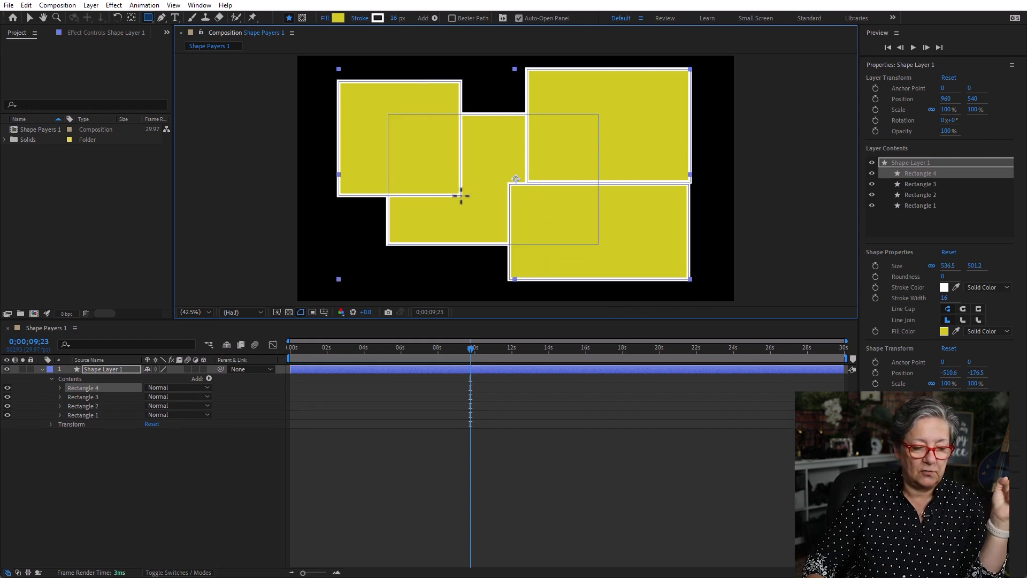
# Draw a closed, curved freeform shape with the Pen tool in the lower left of the frame, within Shape Layer 1.
pyautogui.click(161, 18)
pyautogui.click(344, 239)
pyautogui.moveTo(333, 141); pyautogui.dragTo(369, 147)
pyautogui.moveTo(466, 179); pyautogui.dragTo(470, 225)
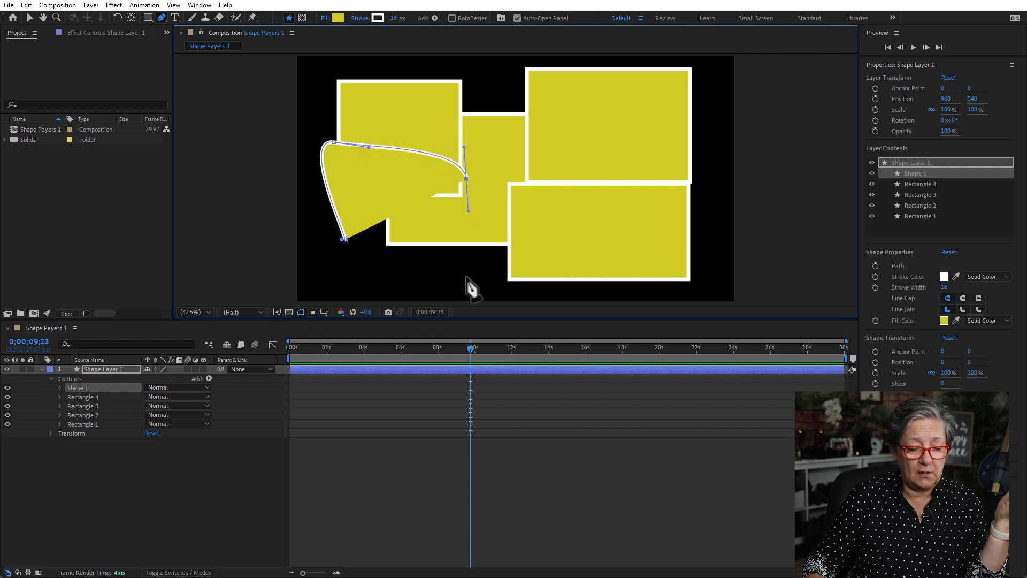
pyautogui.moveTo(463, 278); pyautogui.dragTo(412, 274)
pyautogui.moveTo(347, 273); pyautogui.dragTo(335, 259)
pyautogui.click(345, 240)
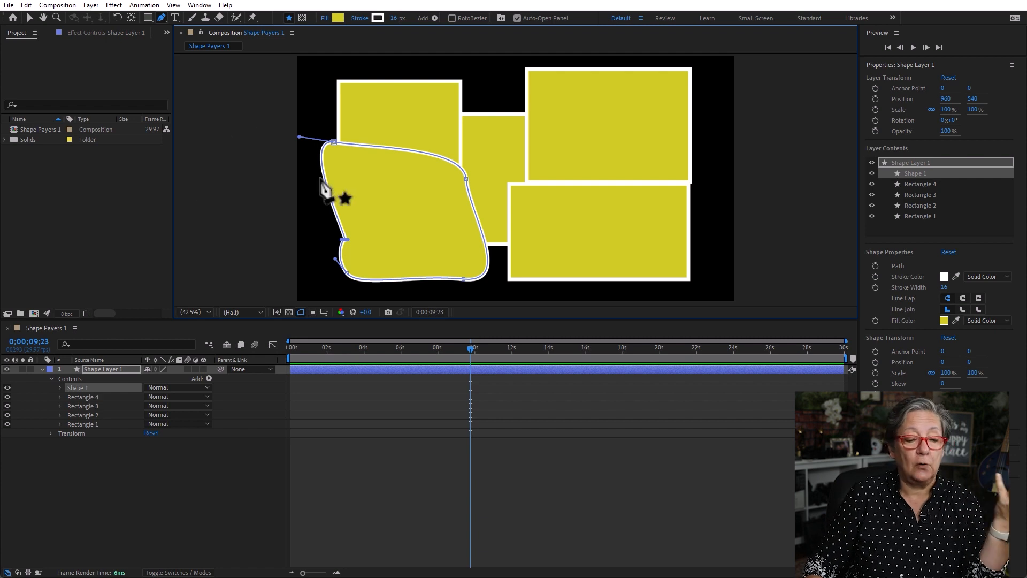
# Set the freeform shape's fill color to red, CD2323.
pyautogui.click(338, 17)
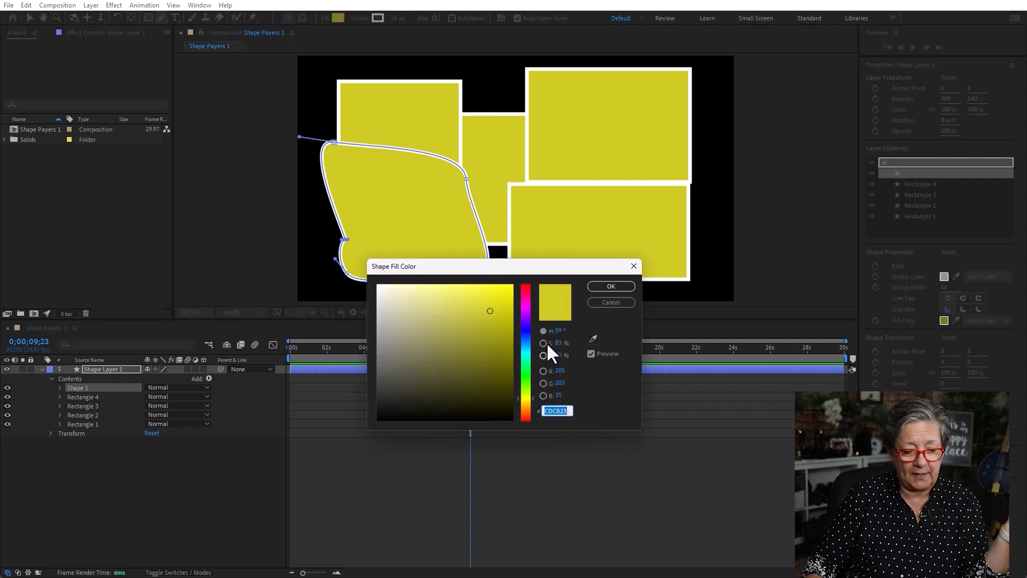
pyautogui.click(526, 298)
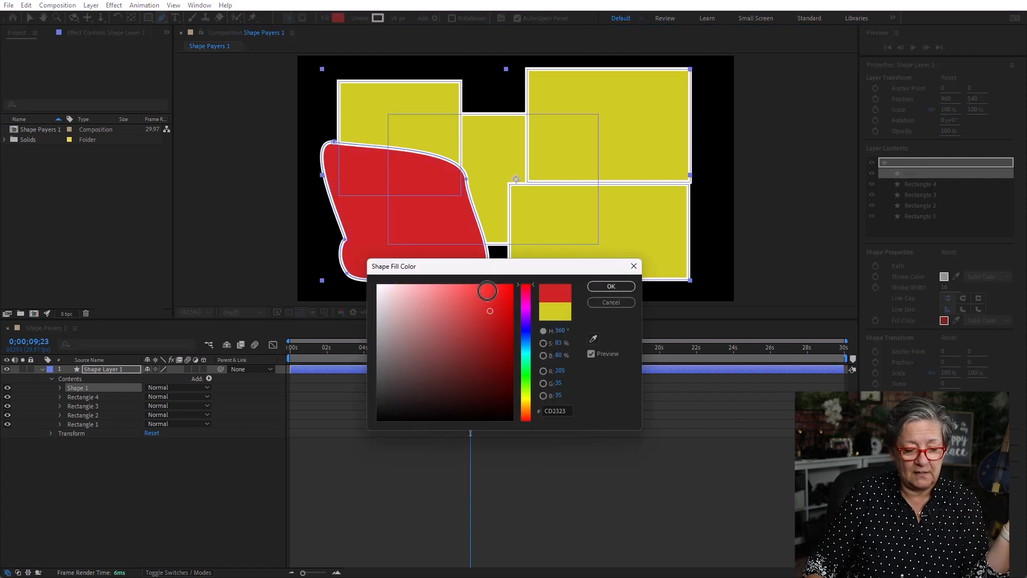
pyautogui.click(621, 286)
# Select Rectangle 1 in the composition and change its fill color to green.
pyautogui.click(30, 17)
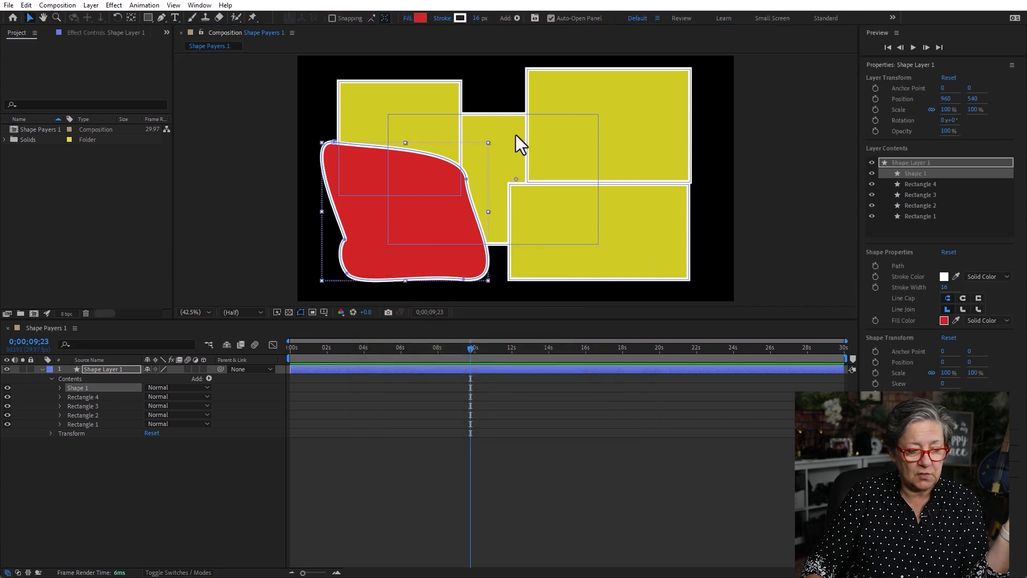
pyautogui.click(516, 138)
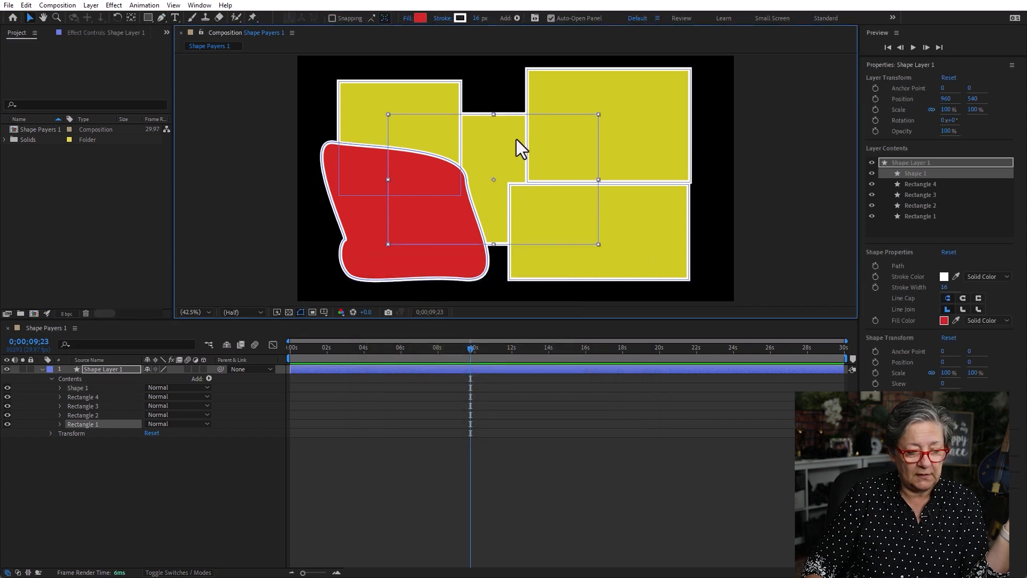
pyautogui.click(421, 17)
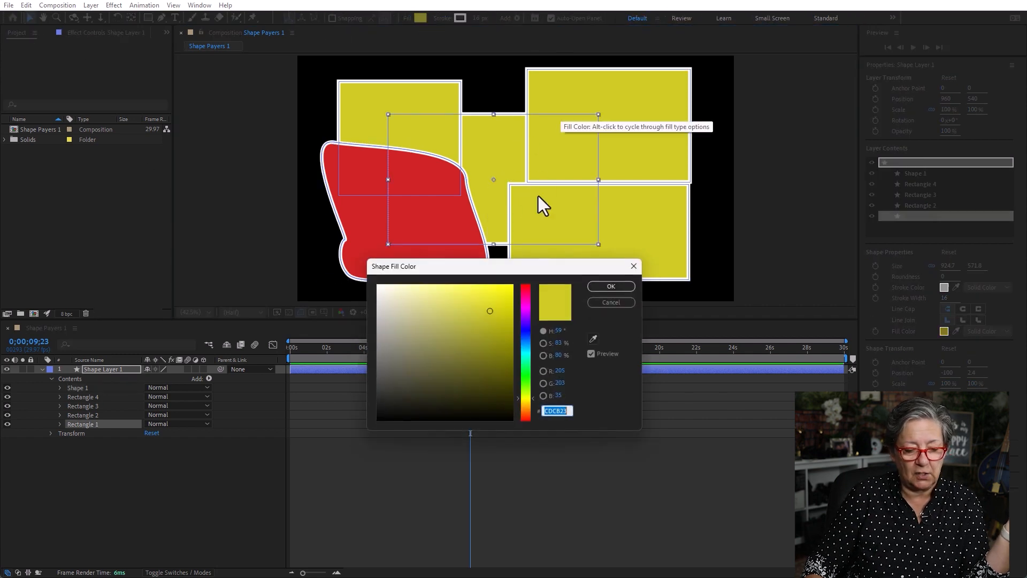
pyautogui.click(527, 378)
pyautogui.click(611, 287)
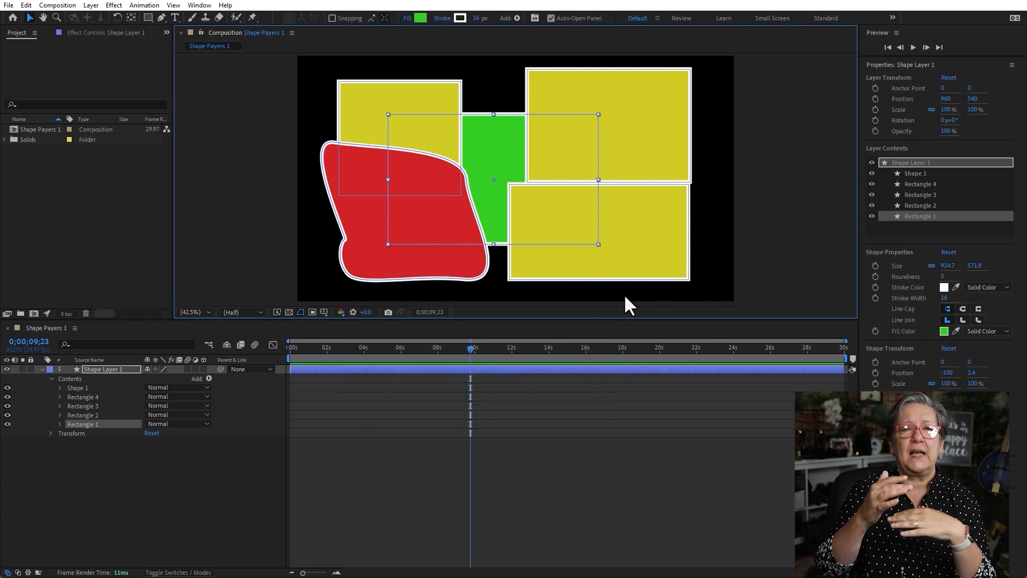
# Move Shape 1 below Rectangle 1 in the contents of Shape Layer 1.
pyautogui.click(85, 389)
pyautogui.moveTo(84, 384); pyautogui.dragTo(88, 430)
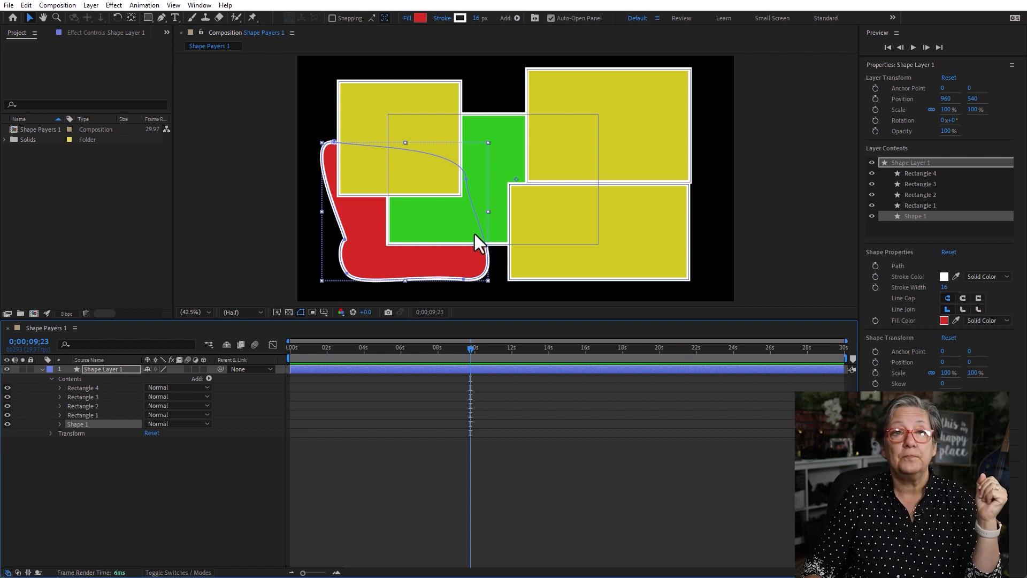
# Set Rectangle 4's blending mode to Soft Light.
pyautogui.click(168, 387)
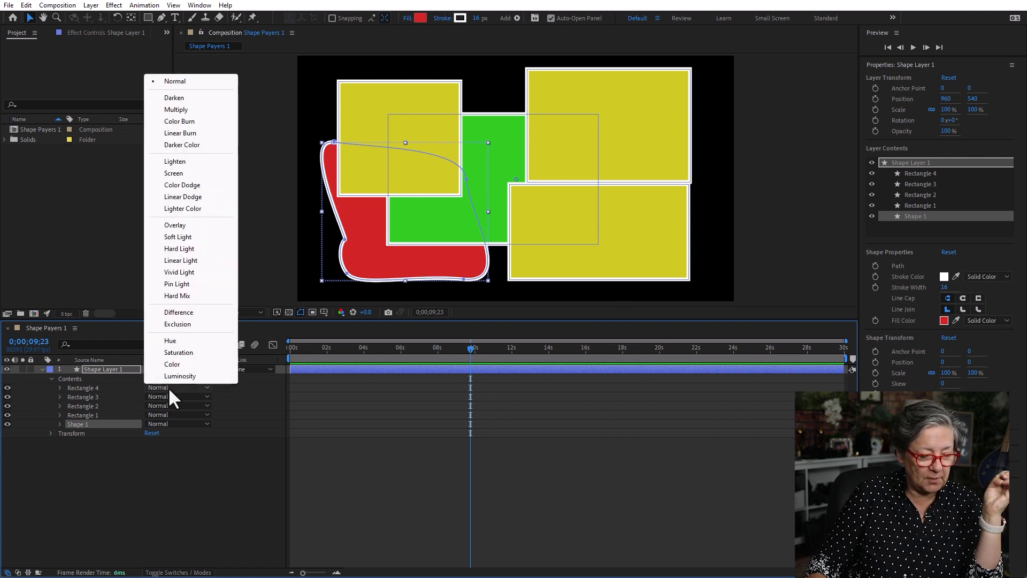
pyautogui.click(166, 530)
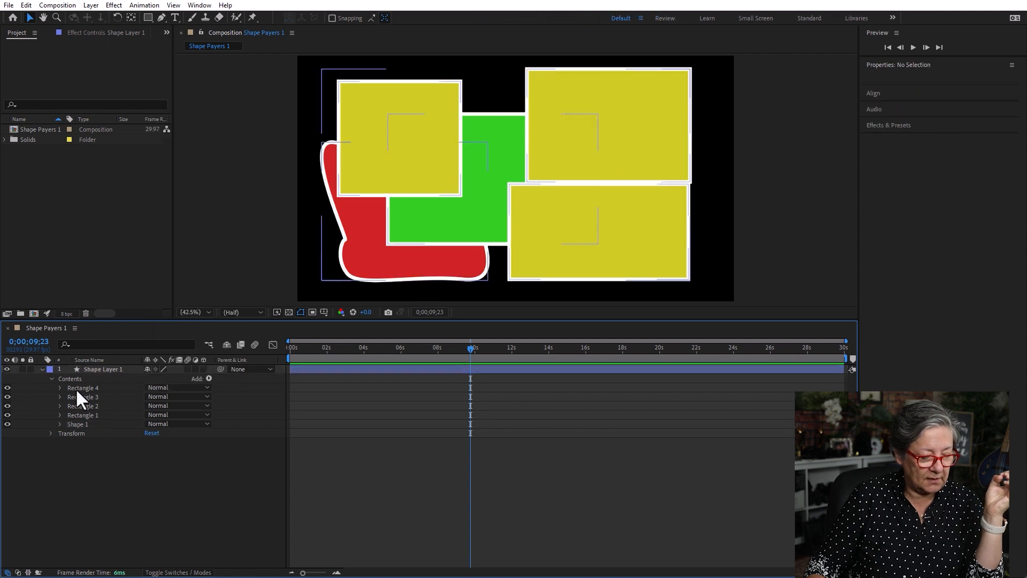
pyautogui.click(76, 388)
pyautogui.click(168, 387)
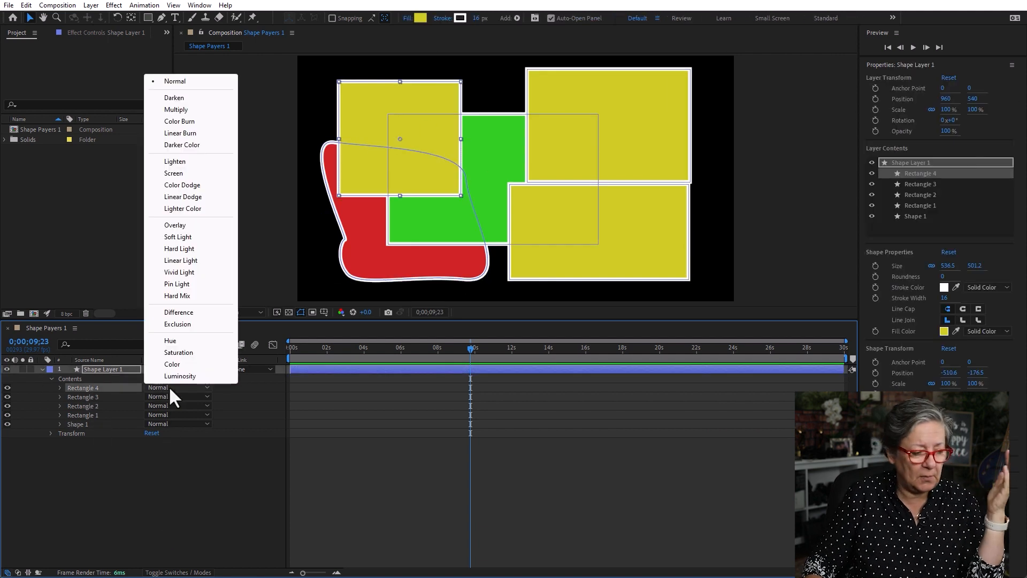
pyautogui.click(189, 236)
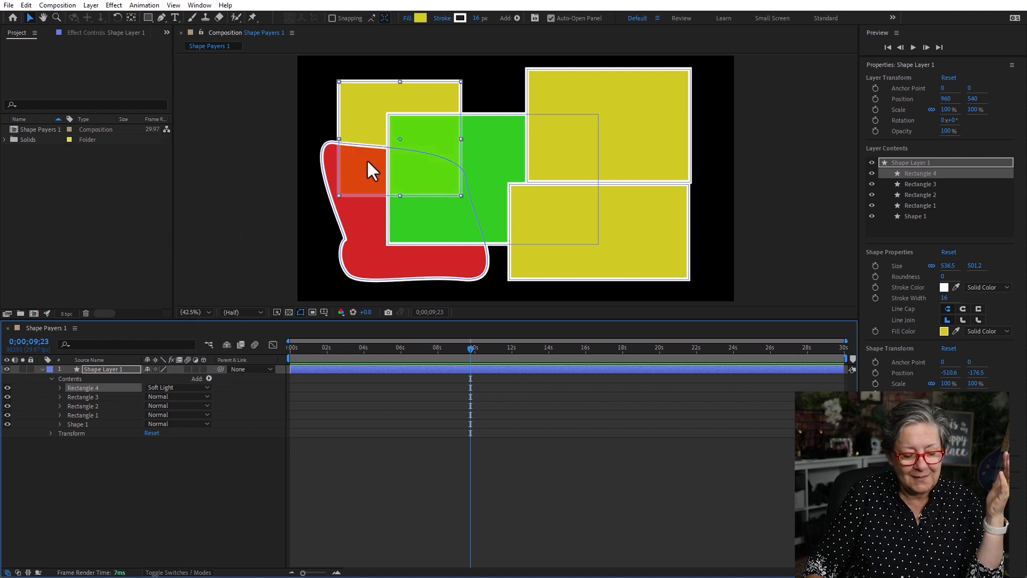
# Delete Shape Layer 1 from the composition.
pyautogui.click(401, 549)
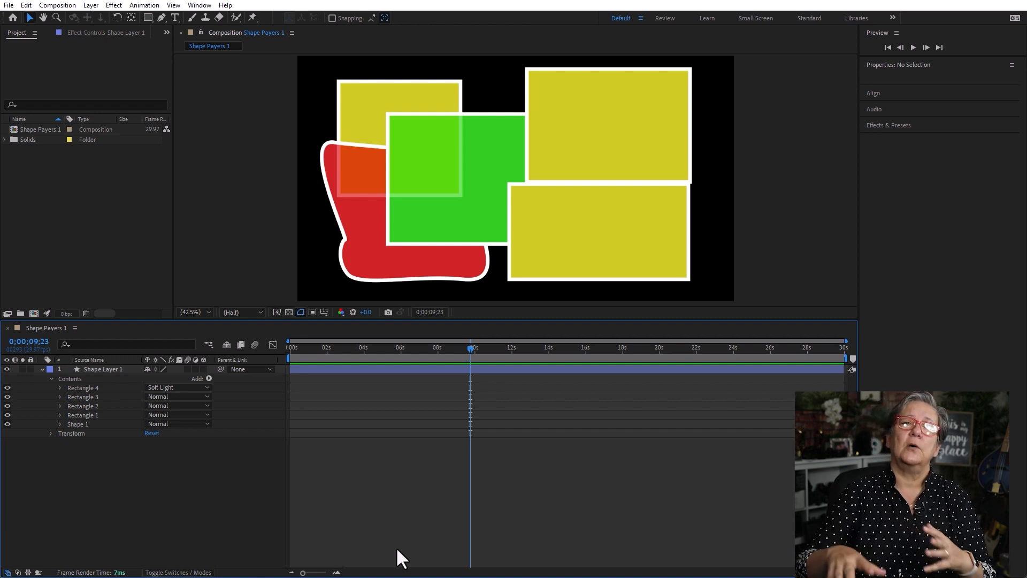
pyautogui.click(100, 369)
pyautogui.press('Delete')
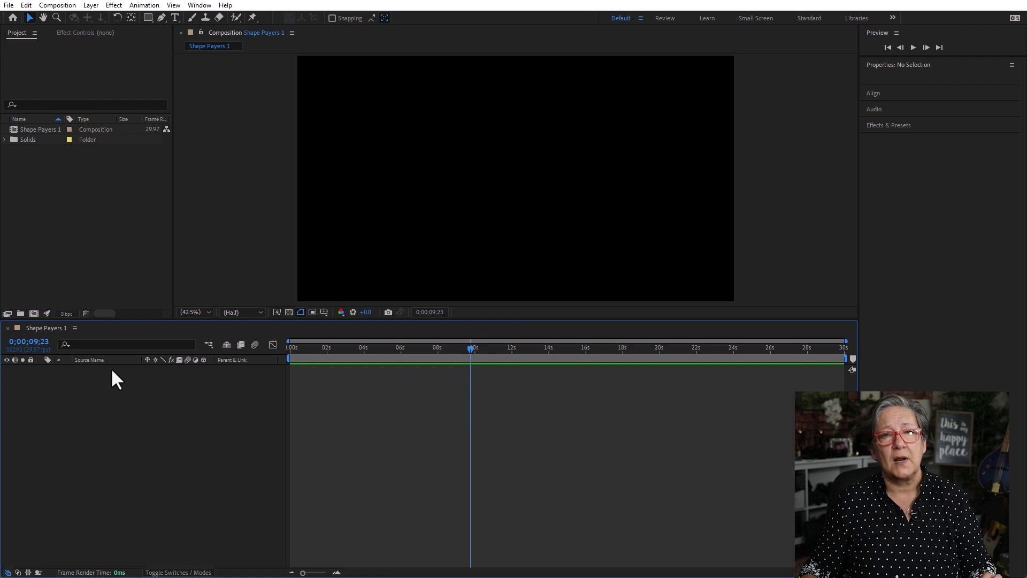
# Import logo.ai from the Illustrator Files folder into the project as footage.
pyautogui.doubleClick(66, 194)
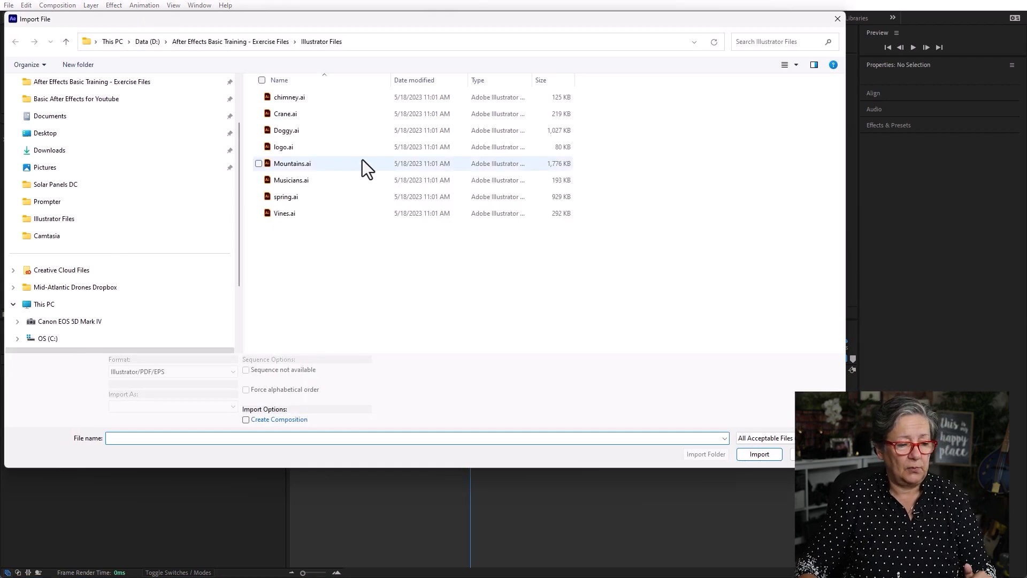
pyautogui.click(297, 150)
pyautogui.click(759, 454)
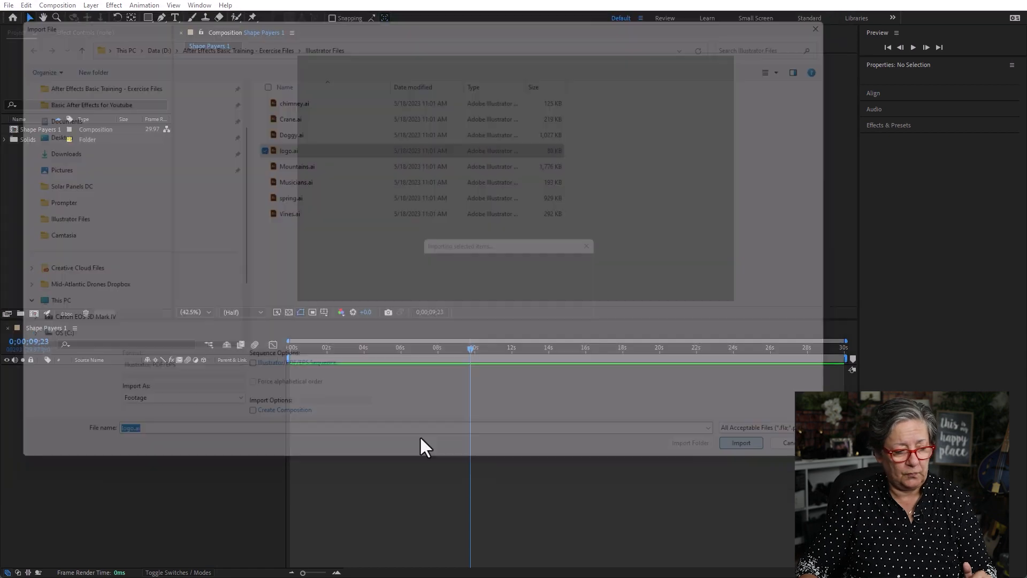
# Finish importing logo.ai, place it in the Shape Payers 1 composition and enlarge it to about 277% wide by 242% high.
pyautogui.click(458, 260)
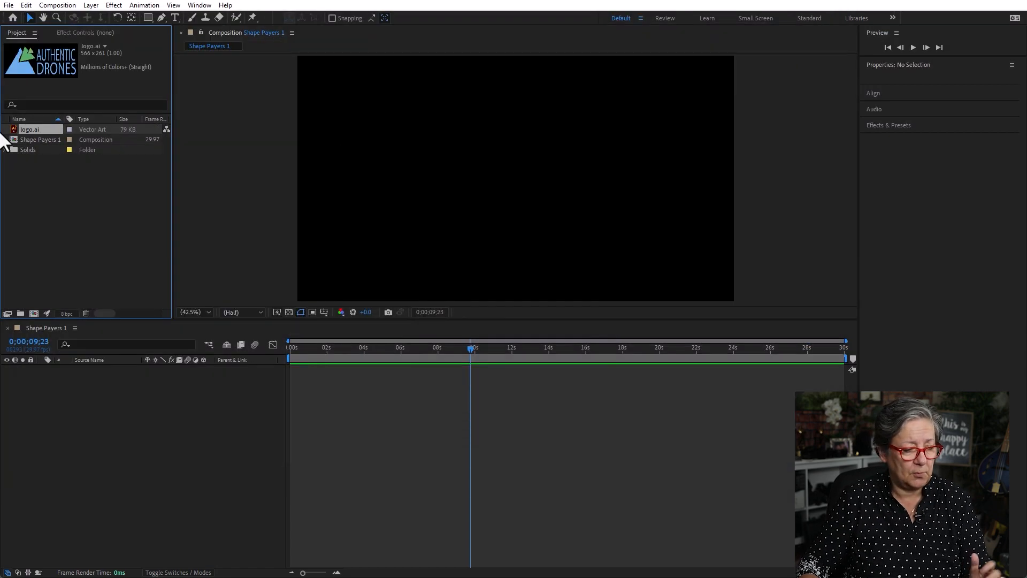
pyautogui.moveTo(15, 128); pyautogui.dragTo(392, 461)
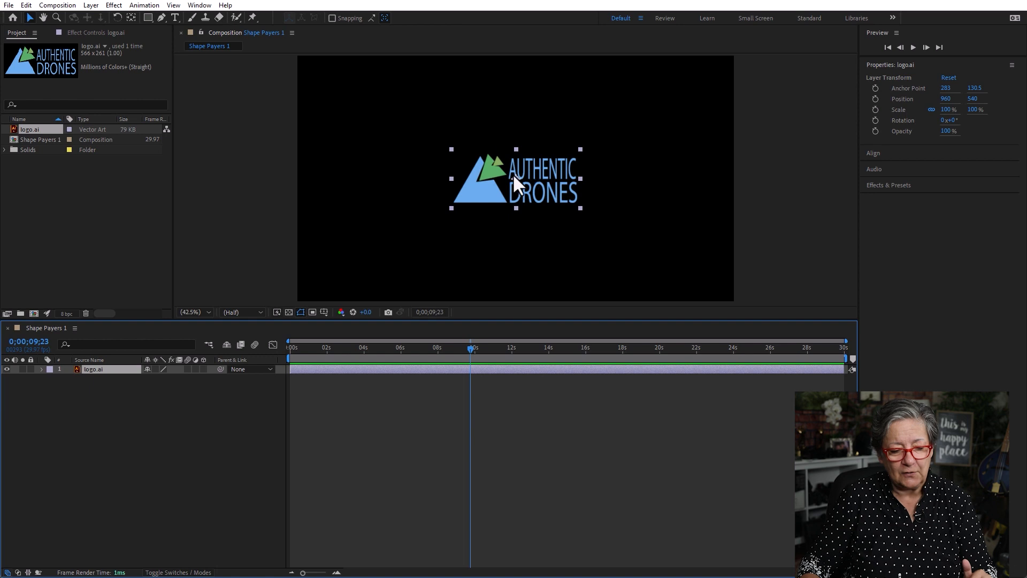
pyautogui.moveTo(581, 149); pyautogui.dragTo(695, 107)
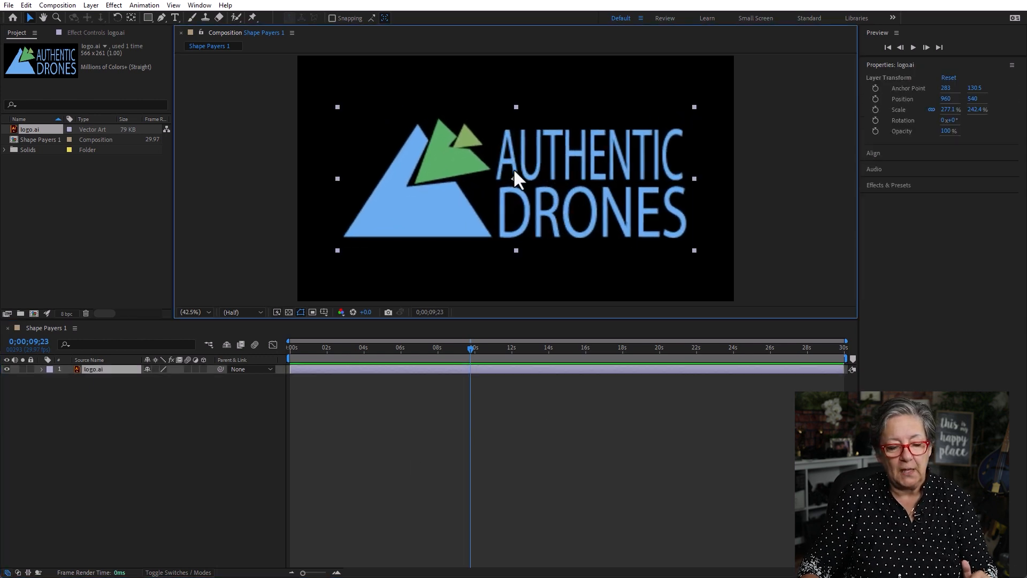
# Create shapes from the logo.ai vector layer and deselect the resulting outlines.
pyautogui.rightClick(100, 373)
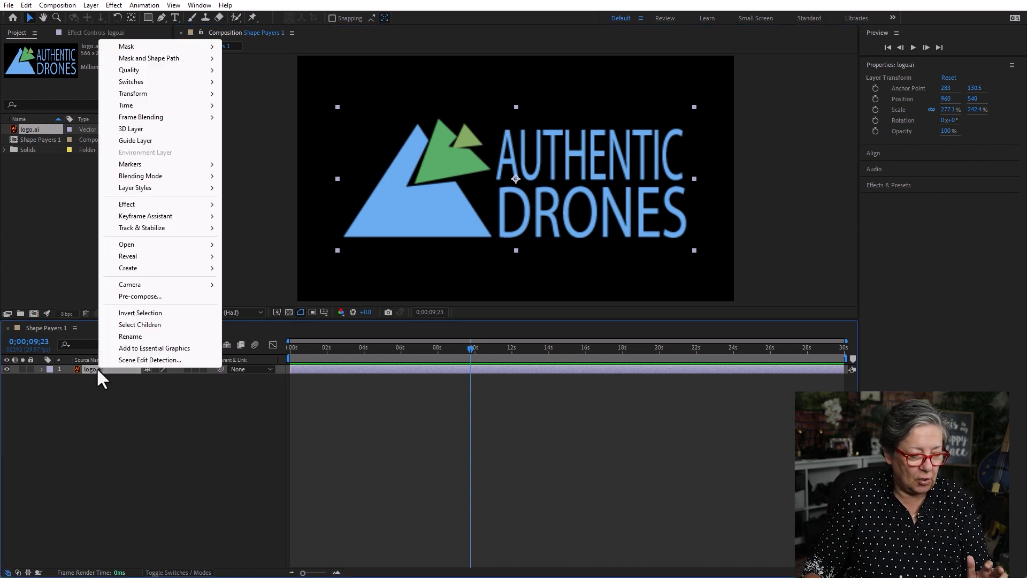
pyautogui.moveTo(156, 269)
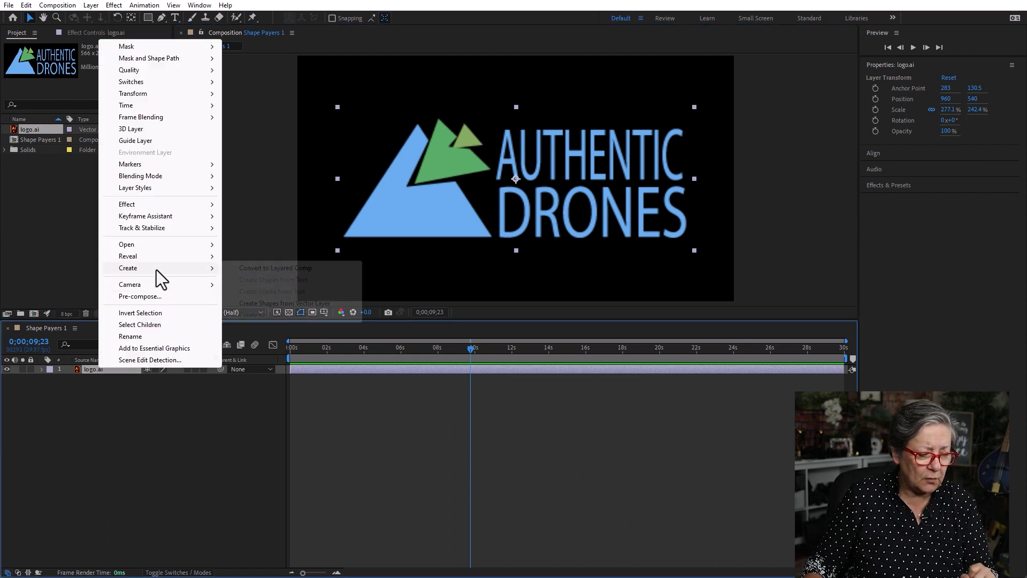
pyautogui.click(328, 304)
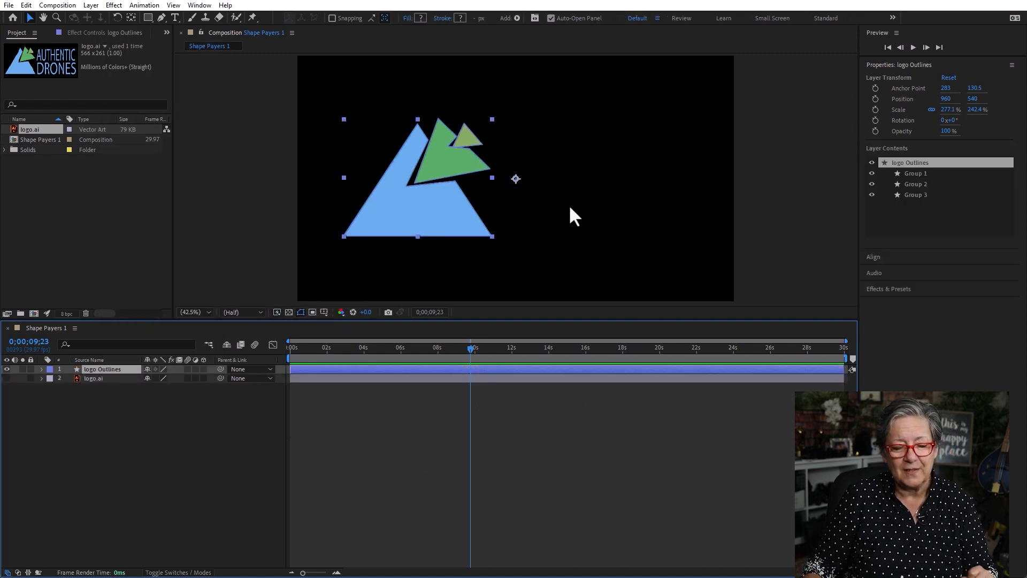
pyautogui.click(187, 521)
# Open the original logo.ai from the project in Adobe Illustrator 2023, always using that app for .ai files.
pyautogui.rightClick(28, 131)
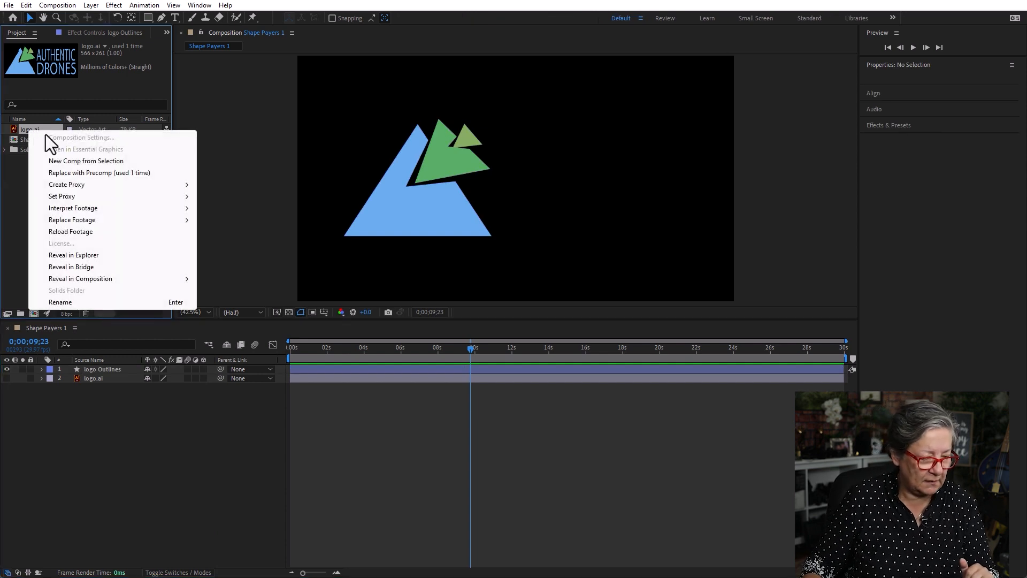
pyautogui.click(19, 190)
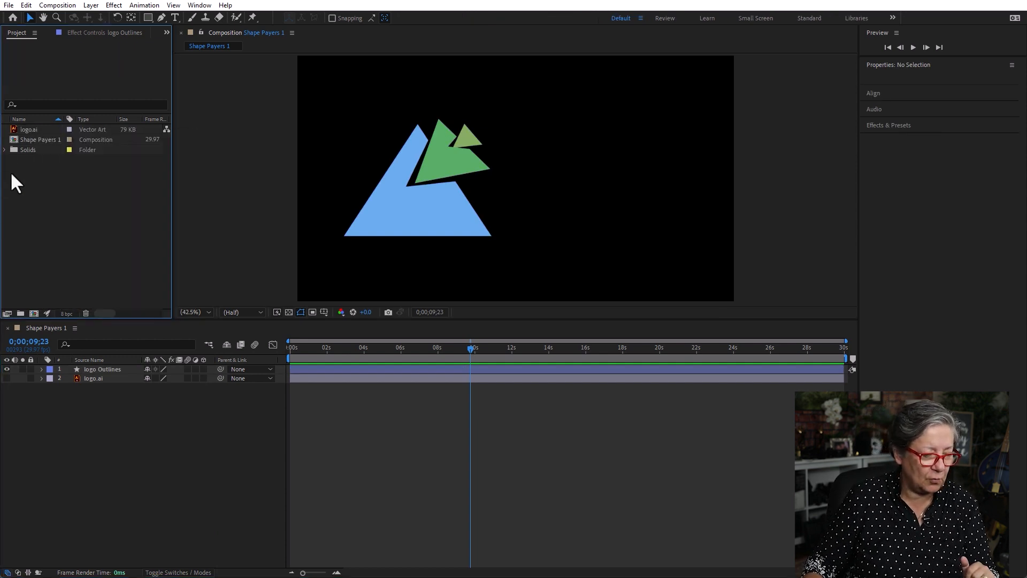
pyautogui.click(15, 129)
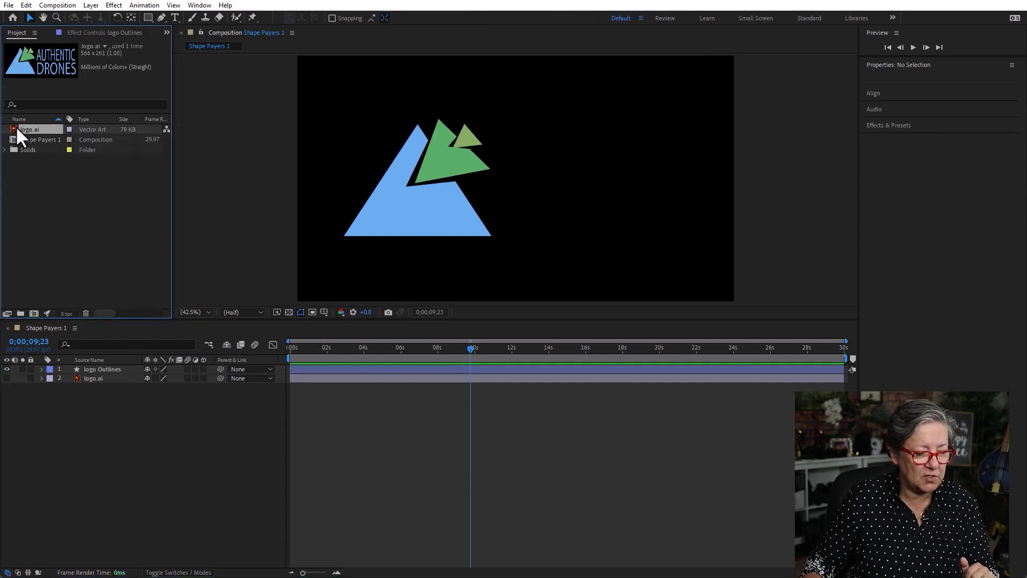
pyautogui.click(28, 6)
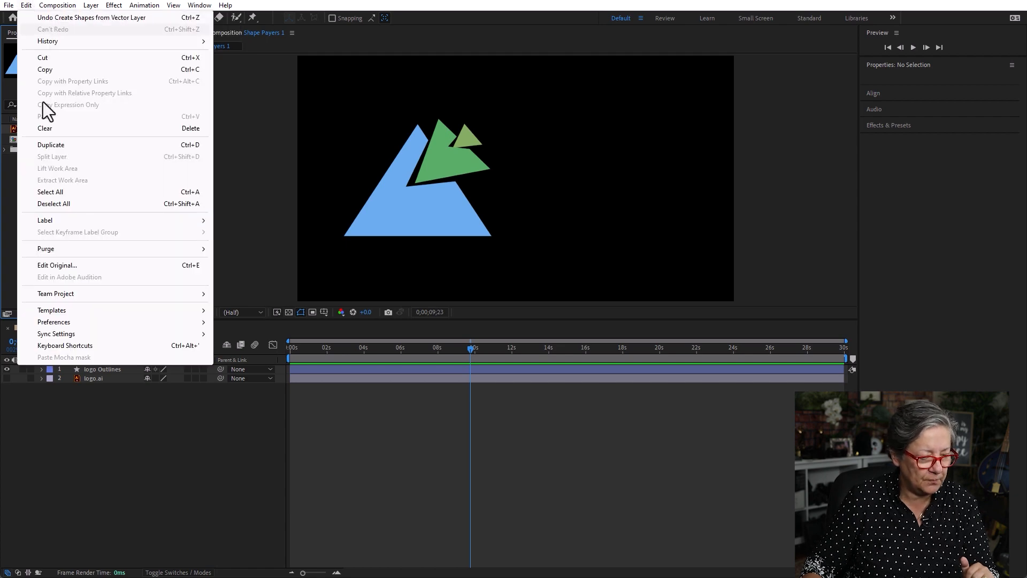
pyautogui.click(66, 265)
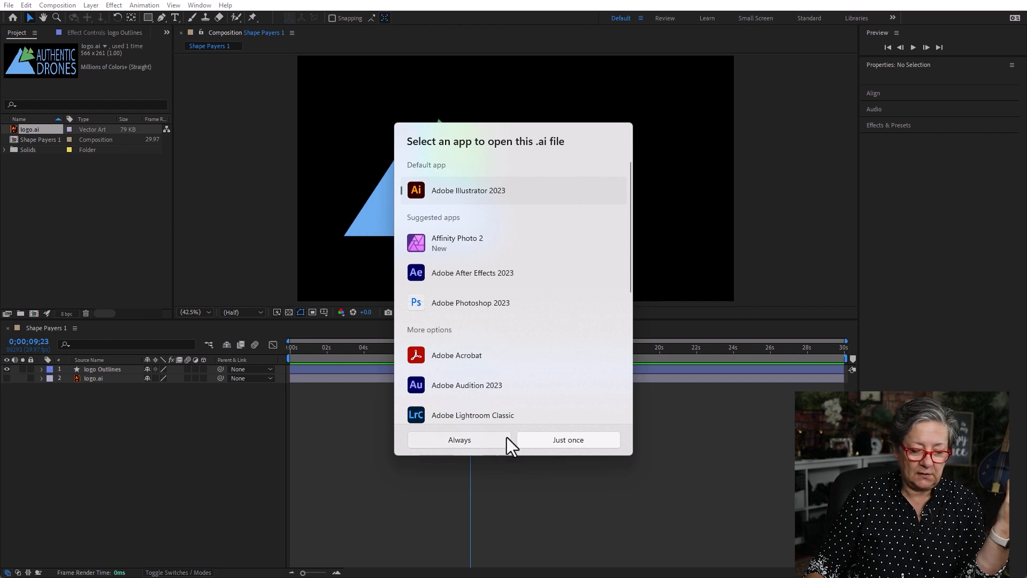
pyautogui.click(479, 438)
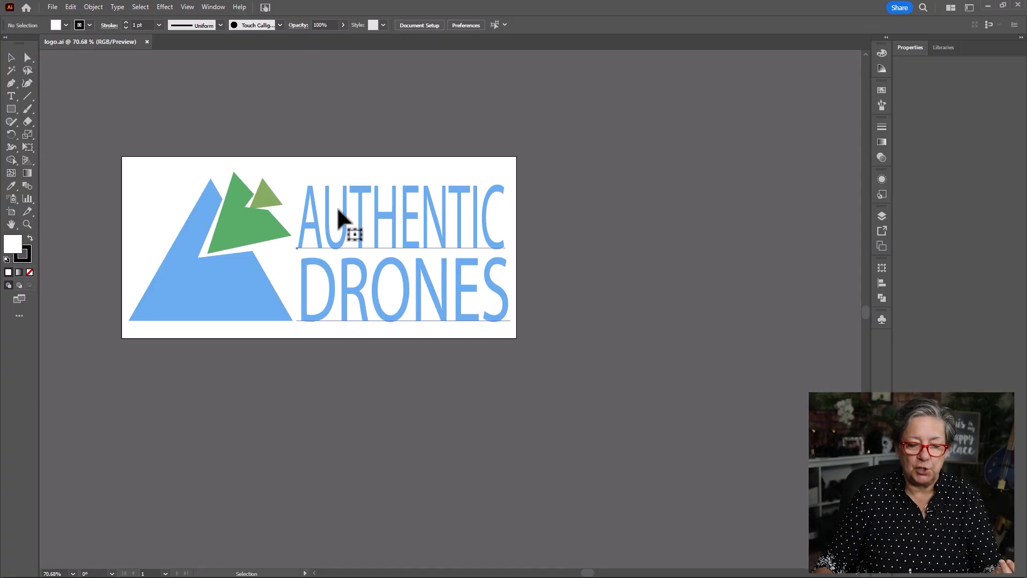
# Expand the AUTHENTIC DRONES text object in the Text layer into vector shapes, with Object and Fill included.
pyautogui.click(343, 220)
pyautogui.click(883, 216)
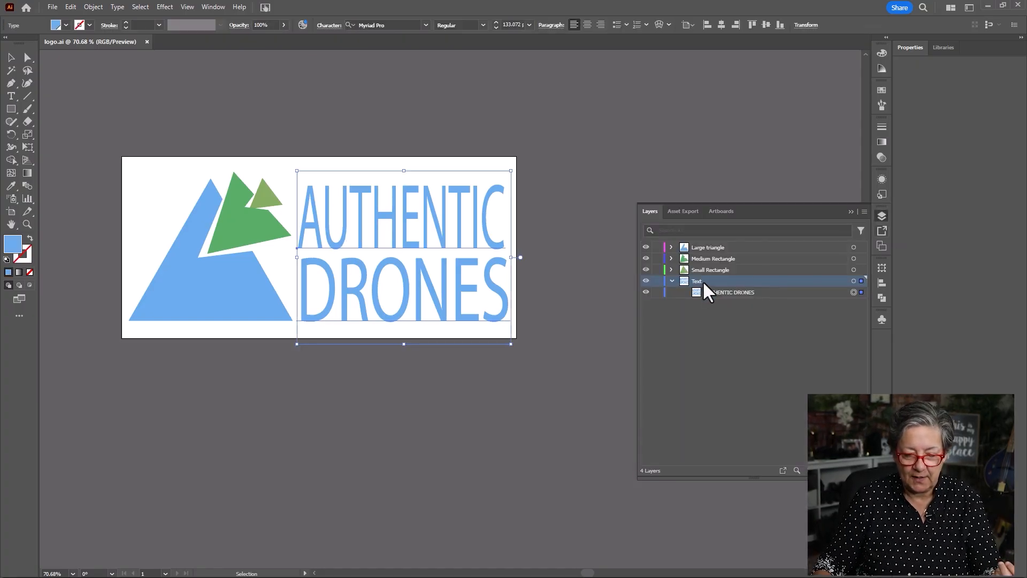
pyautogui.click(731, 295)
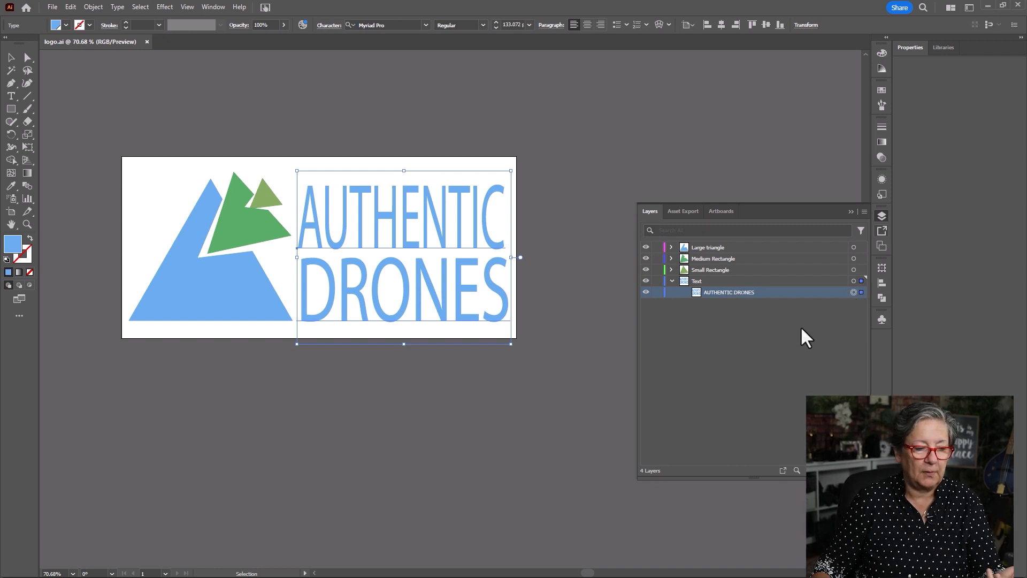
pyautogui.click(93, 7)
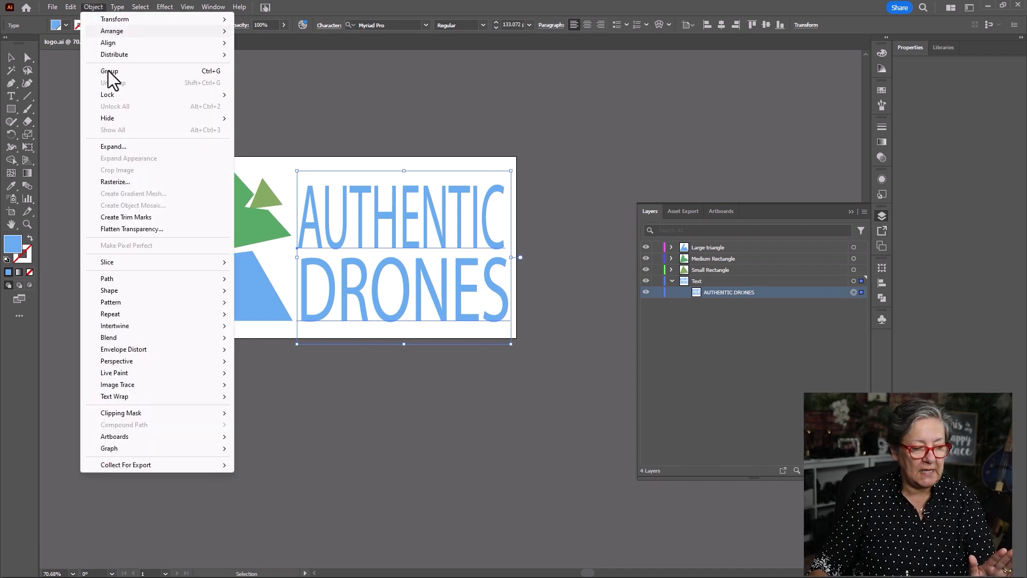
pyautogui.click(120, 148)
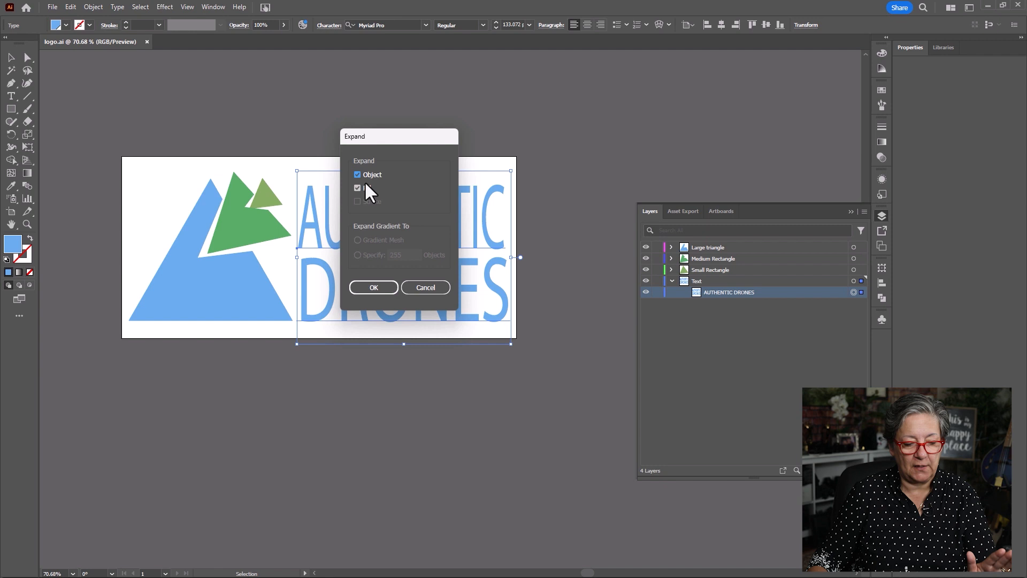
pyautogui.click(379, 289)
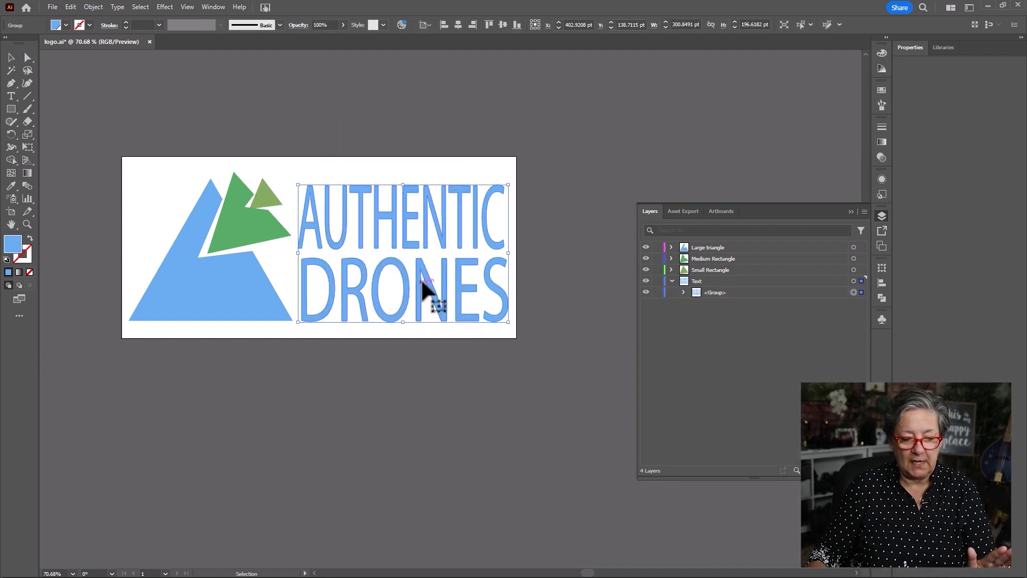
pyautogui.click(710, 294)
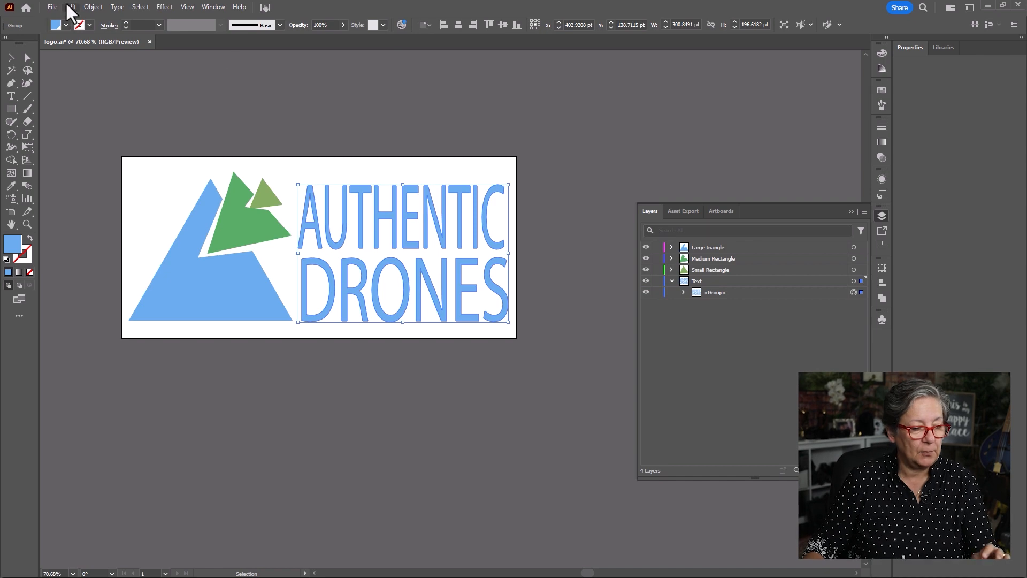
# Save a copy of the document as logo1.ai in the Illustrator Files folder, accepting the offered Illustrator options.
pyautogui.click(52, 7)
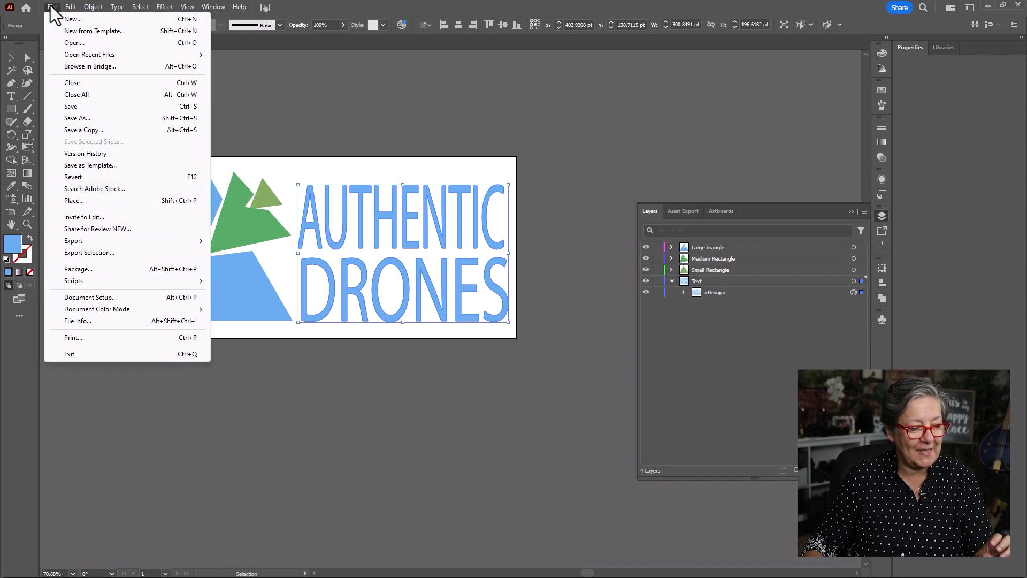
pyautogui.click(102, 131)
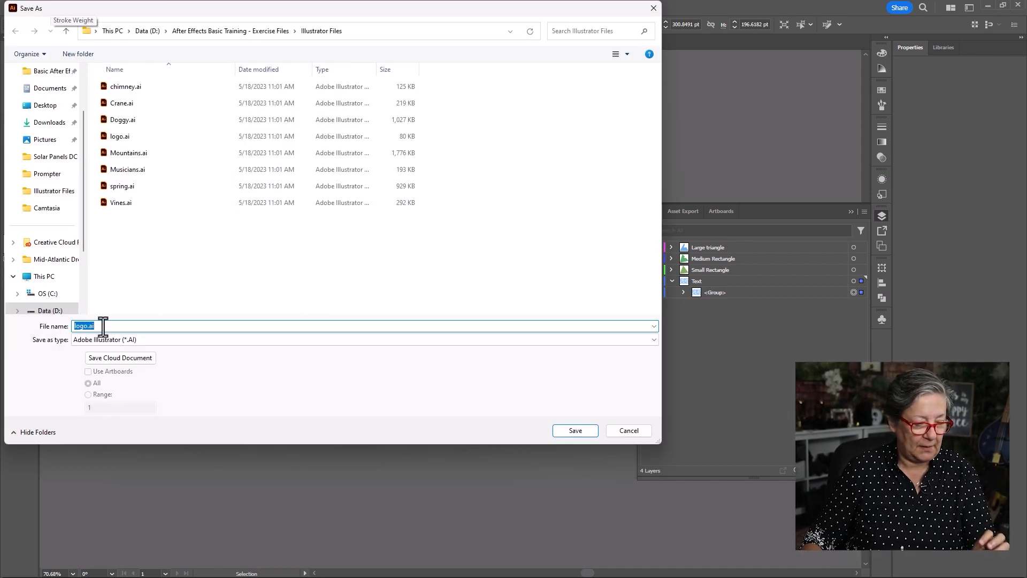
pyautogui.click(90, 326)
pyautogui.write('1')
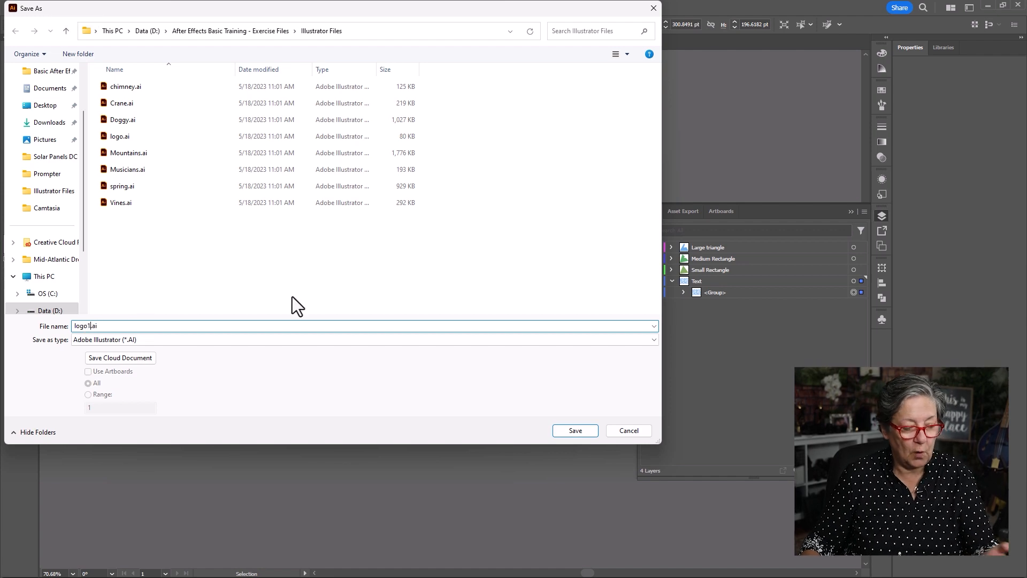
pyautogui.click(589, 431)
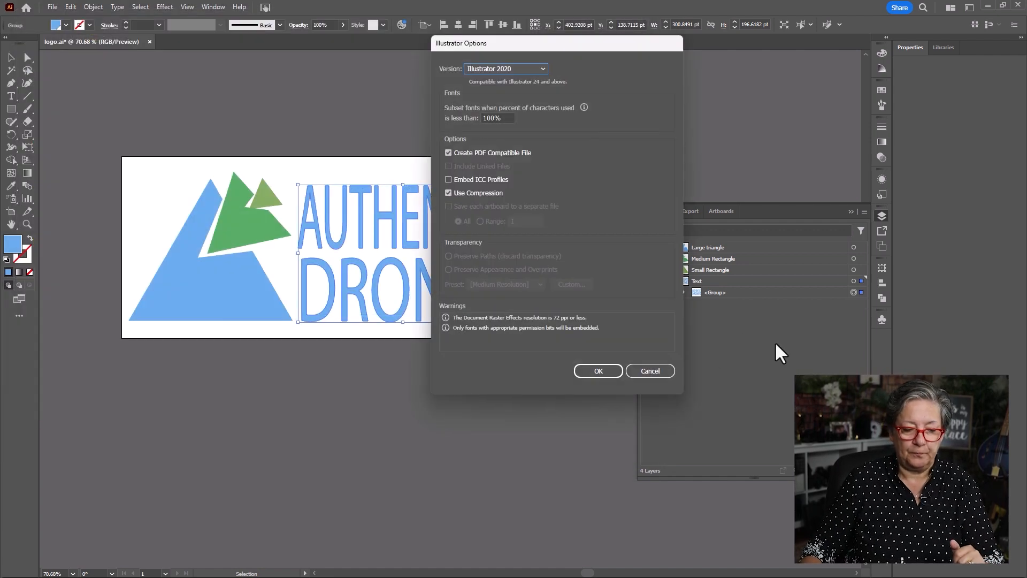
pyautogui.click(610, 371)
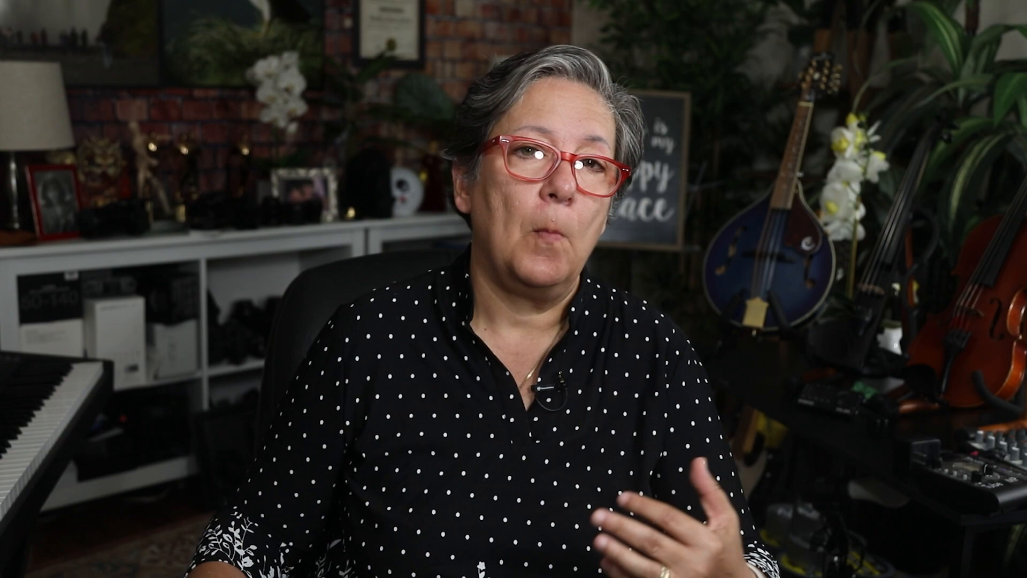
# Switch back to After Effects and delete logo.ai and the Shape Payers 1 composition from the project.
pyautogui.moveTo(95, 189); pyautogui.dragTo(9, 119)
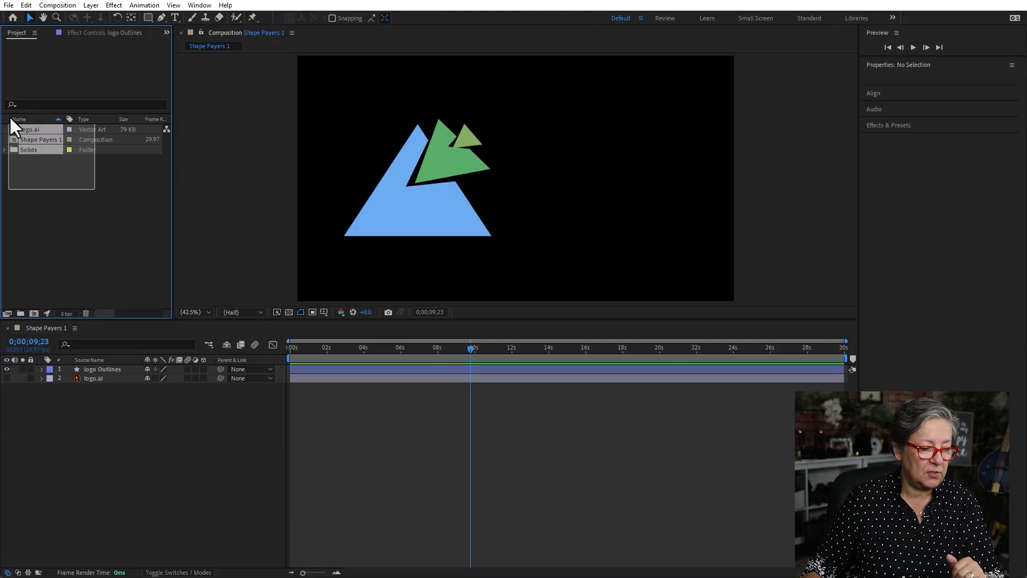
pyautogui.click(21, 129)
pyautogui.press('Delete')
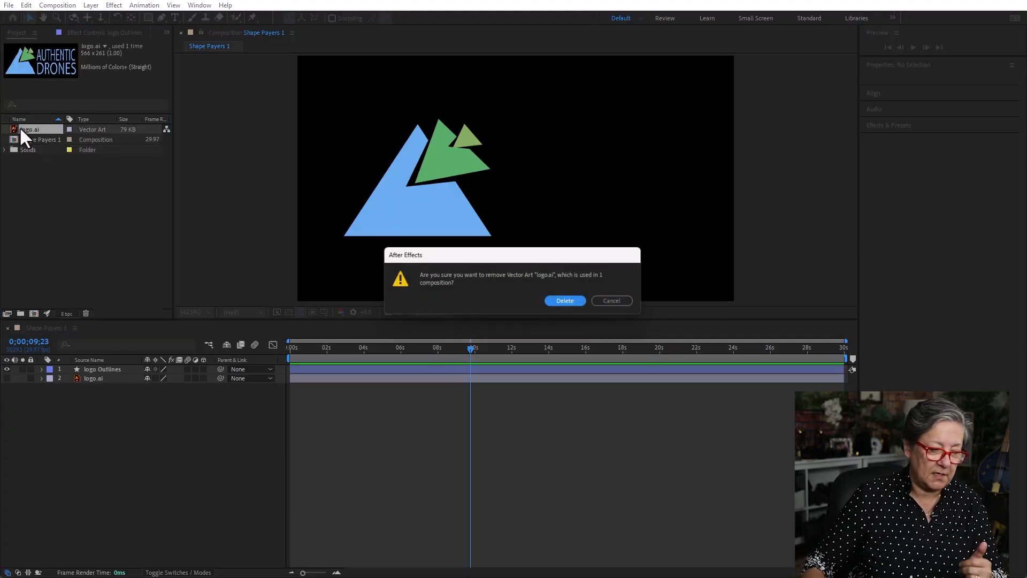
pyautogui.click(563, 299)
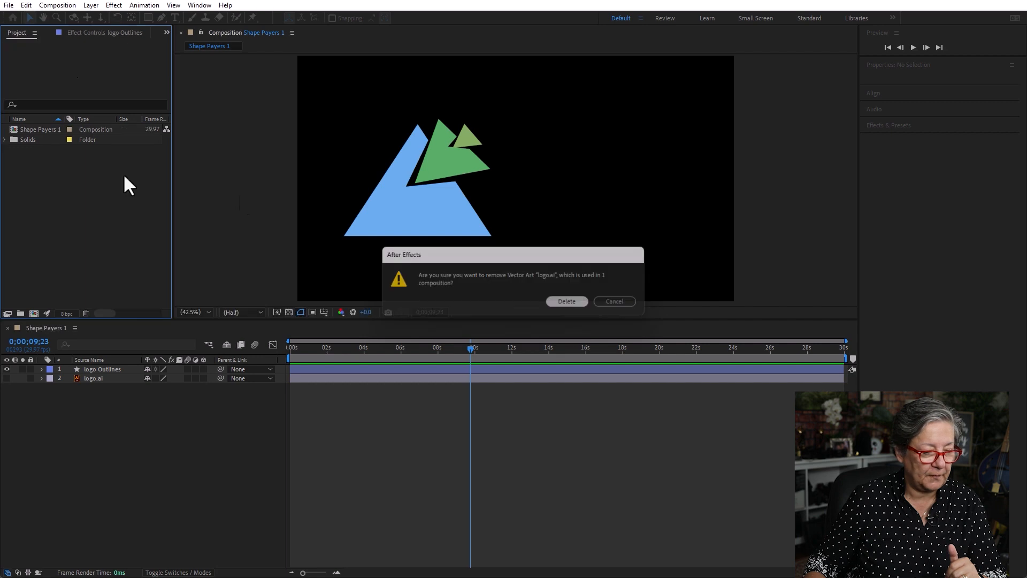
pyautogui.click(20, 129)
pyautogui.press('Delete')
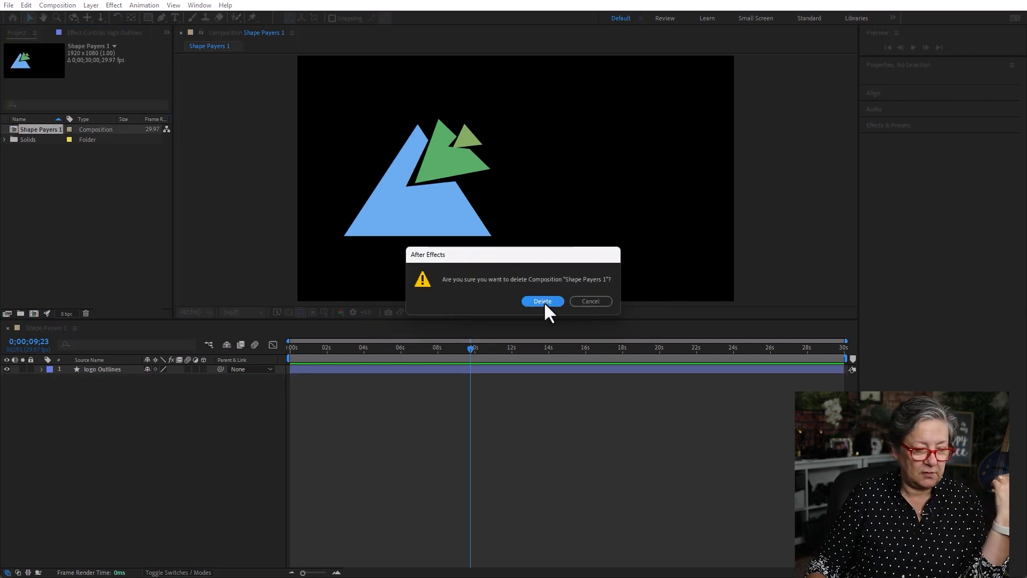
pyautogui.click(543, 301)
pyautogui.doubleClick(71, 191)
pyautogui.click(40, 133)
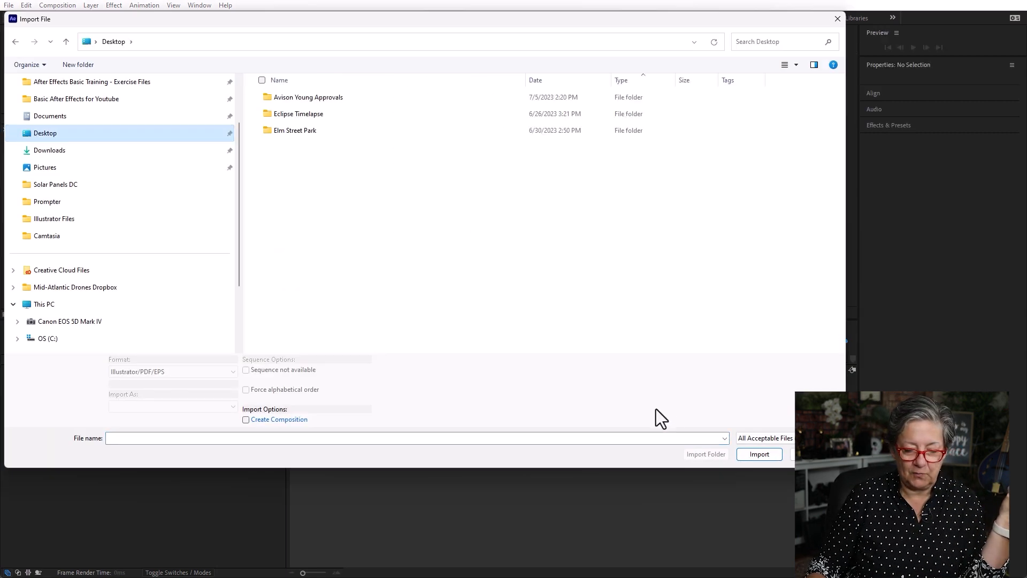
pyautogui.click(808, 453)
# Delete the Solids folder from the project.
pyautogui.click(30, 130)
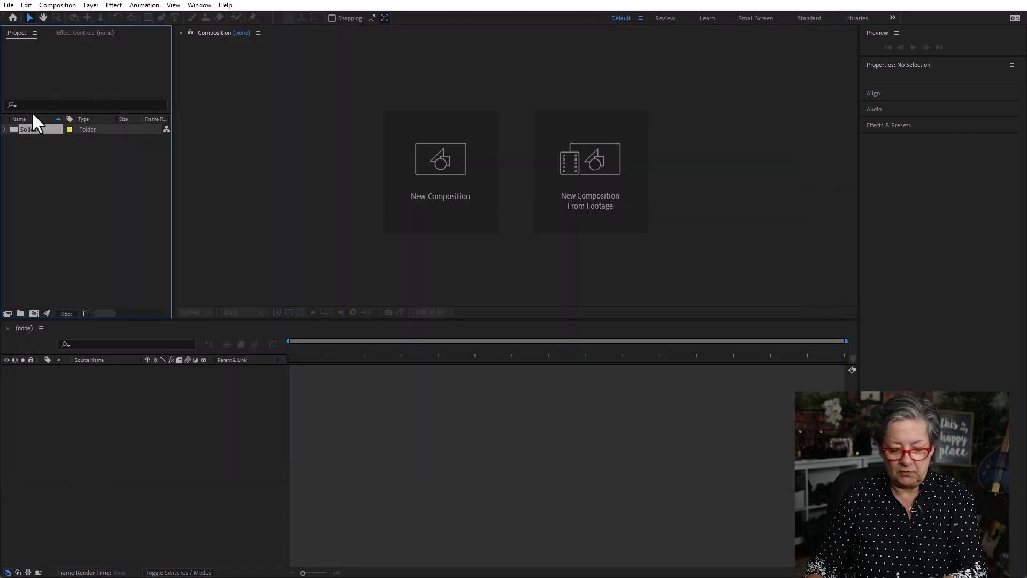
pyautogui.press('Delete')
pyautogui.click(566, 302)
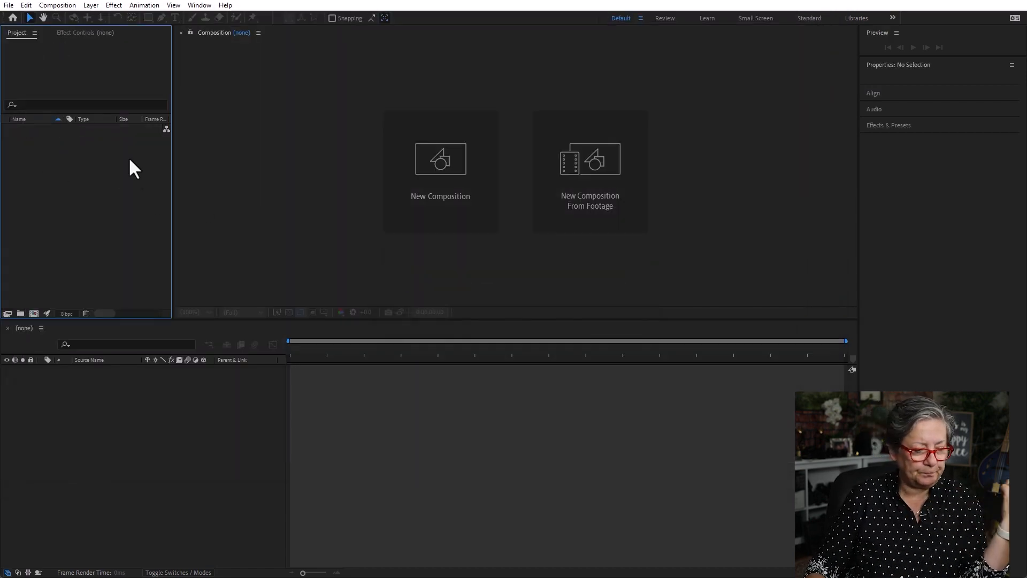
# Import logo1.ai from the Illustrator Files folder into the project as footage with merged layers.
pyautogui.hotkey('ctrl', 'i')
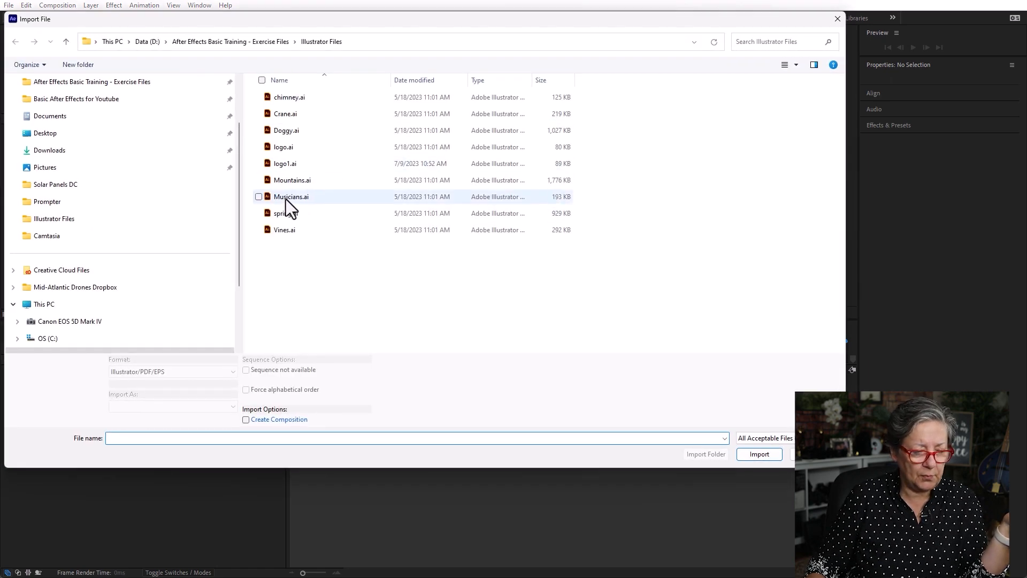
pyautogui.doubleClick(278, 165)
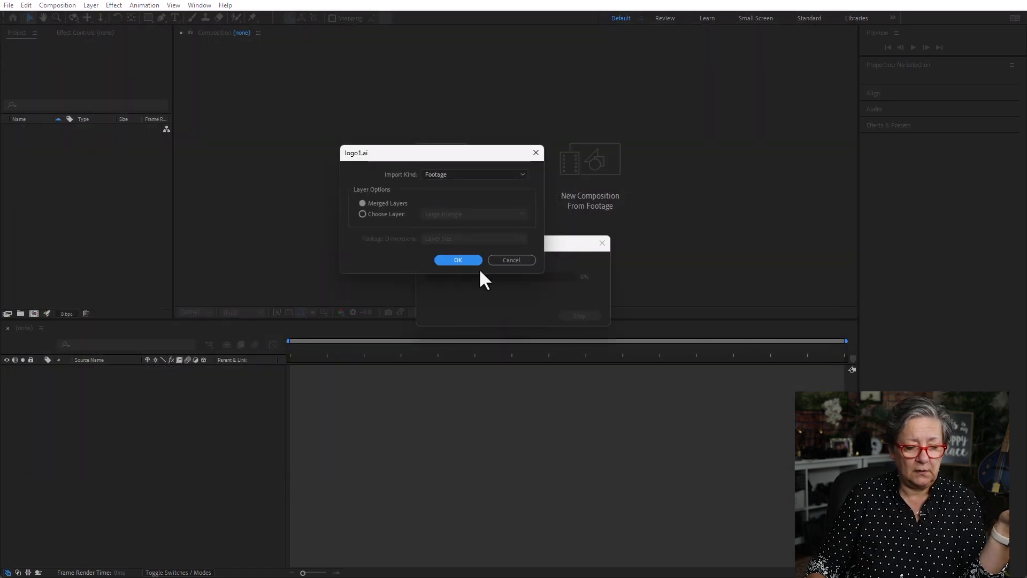
pyautogui.click(458, 259)
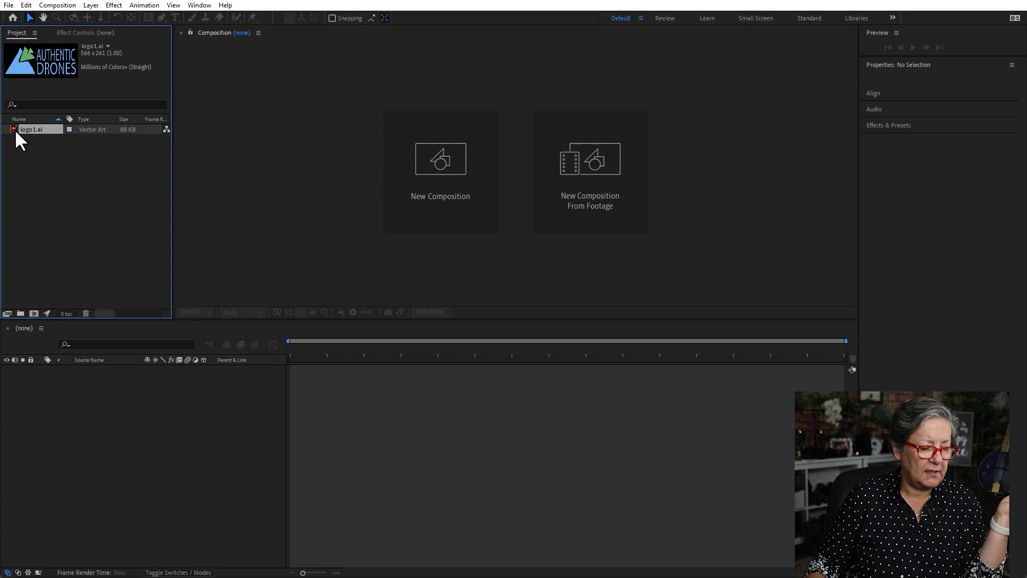
# Create an HD 1920x1080, 29.97 fps composition named Shapes 2.
pyautogui.click(34, 313)
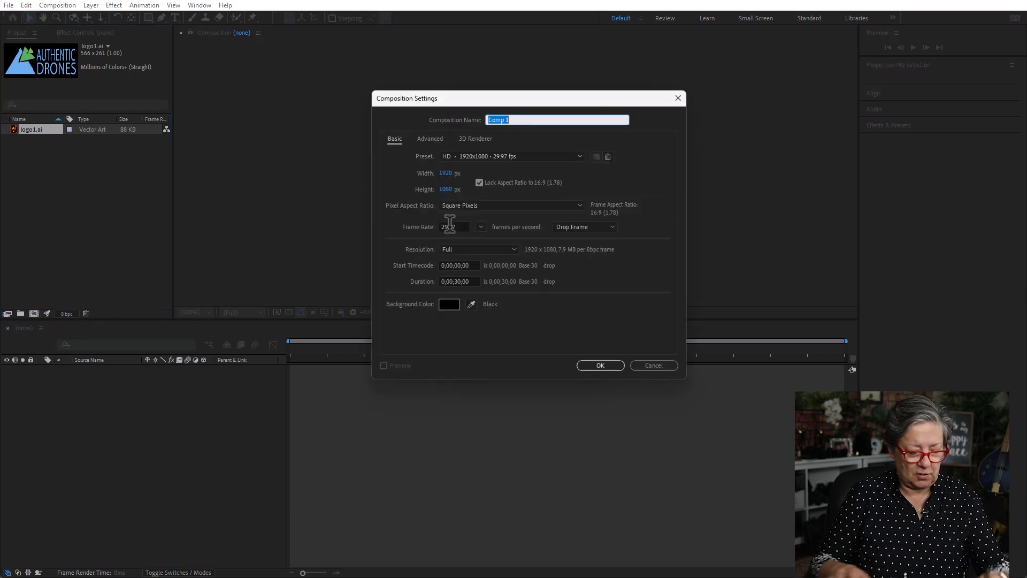
pyautogui.write('Shape')
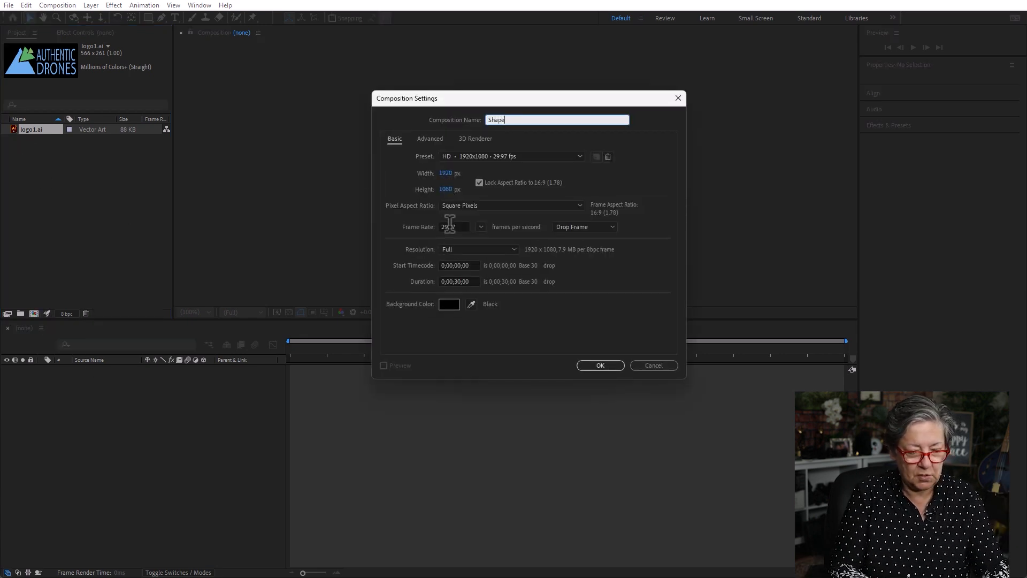
pyautogui.write('s 2')
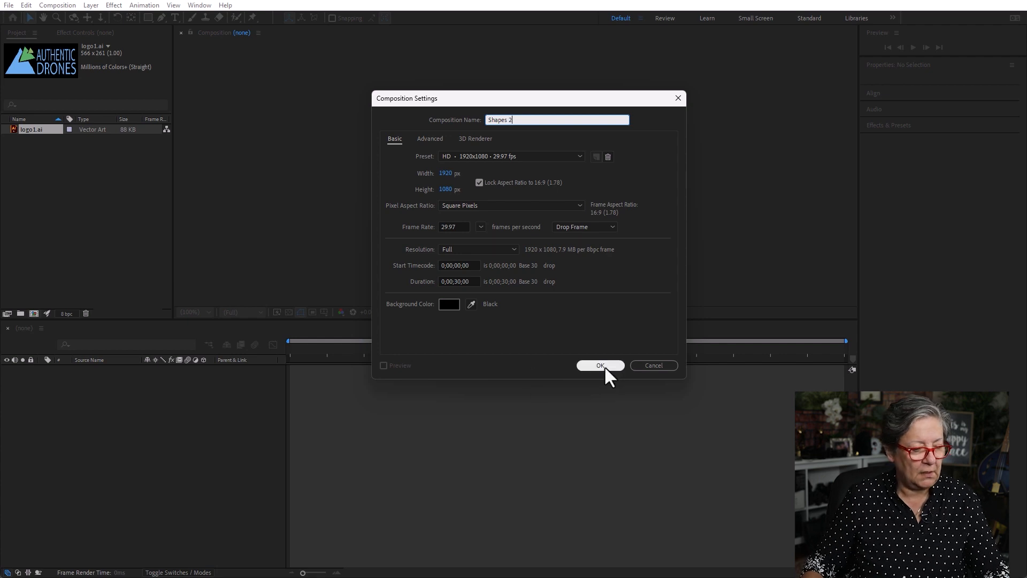
pyautogui.click(601, 365)
# Add logo1.ai to the Shapes 2 timeline and create a shape layer from the vector layer.
pyautogui.moveTo(15, 127); pyautogui.dragTo(251, 548)
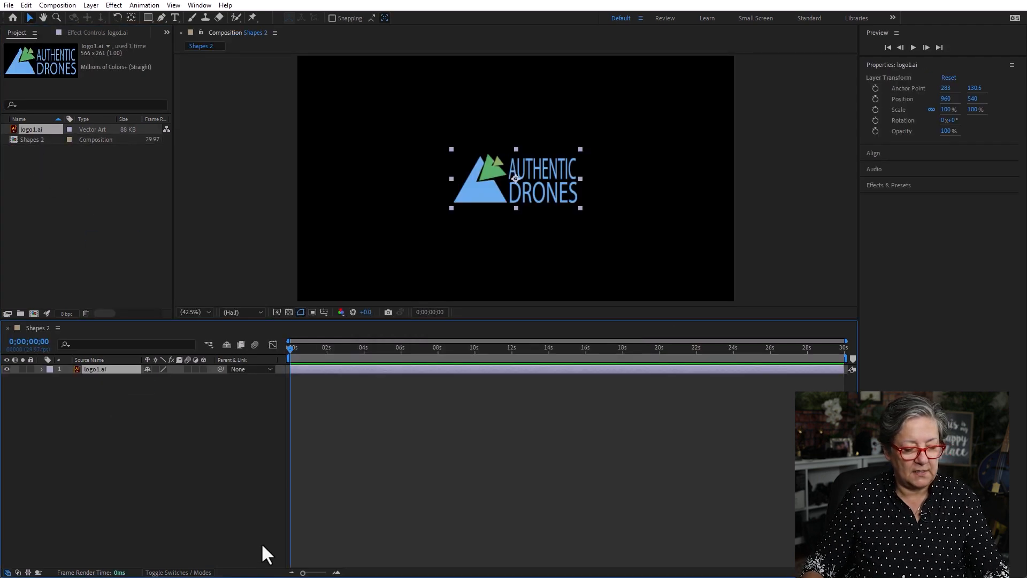
pyautogui.rightClick(104, 368)
pyautogui.moveTo(162, 271)
pyautogui.click(316, 303)
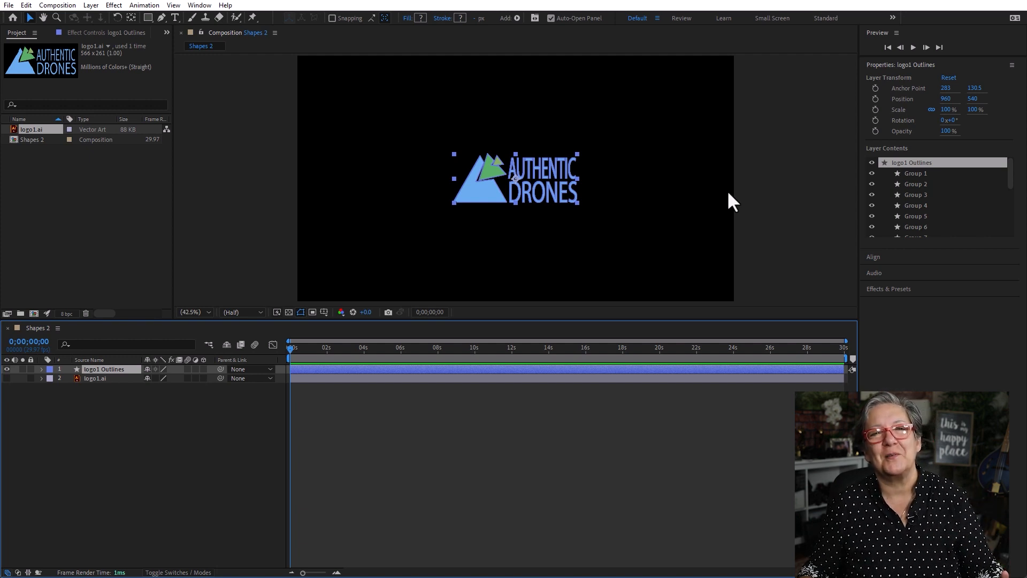
# Delete both the logo1 Outlines shape layer and the logo1.ai layer from the composition.
pyautogui.click(86, 431)
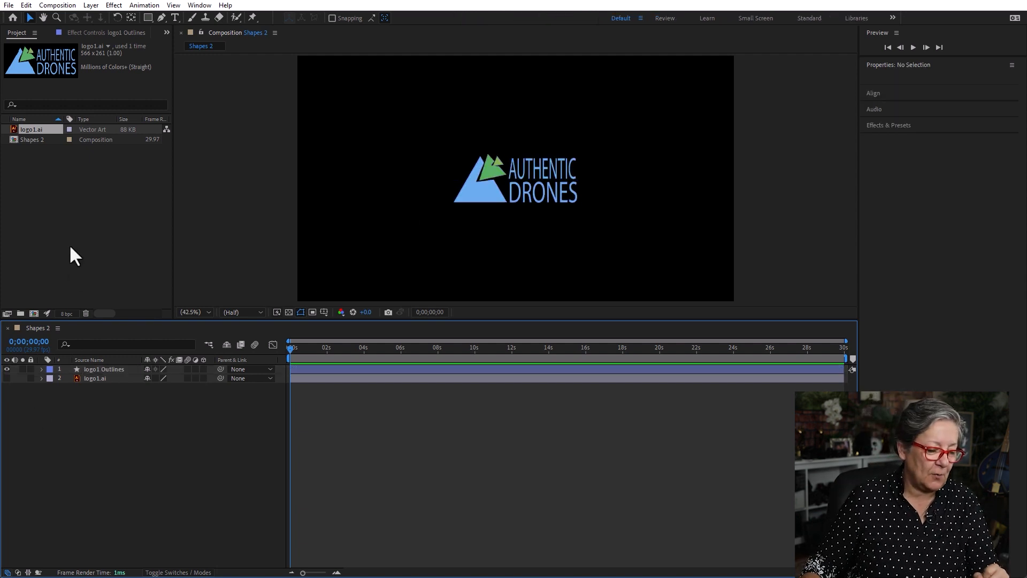
pyautogui.moveTo(93, 400); pyautogui.dragTo(88, 361)
pyautogui.press('Delete')
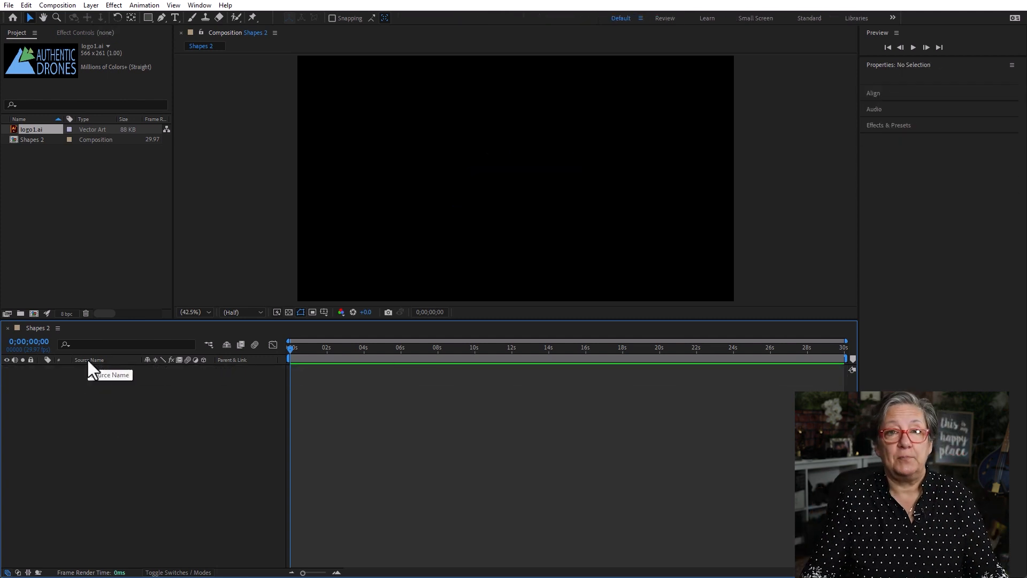
# Draw a green rectangle about 904 by 541 px with a white stroke and set its path position to -35, 0.
pyautogui.click(148, 17)
pyautogui.moveTo(419, 108)
pyautogui.mouseDown()
pyautogui.moveTo(519, 202)
pyautogui.moveTo(625, 233)
pyautogui.mouseUp()
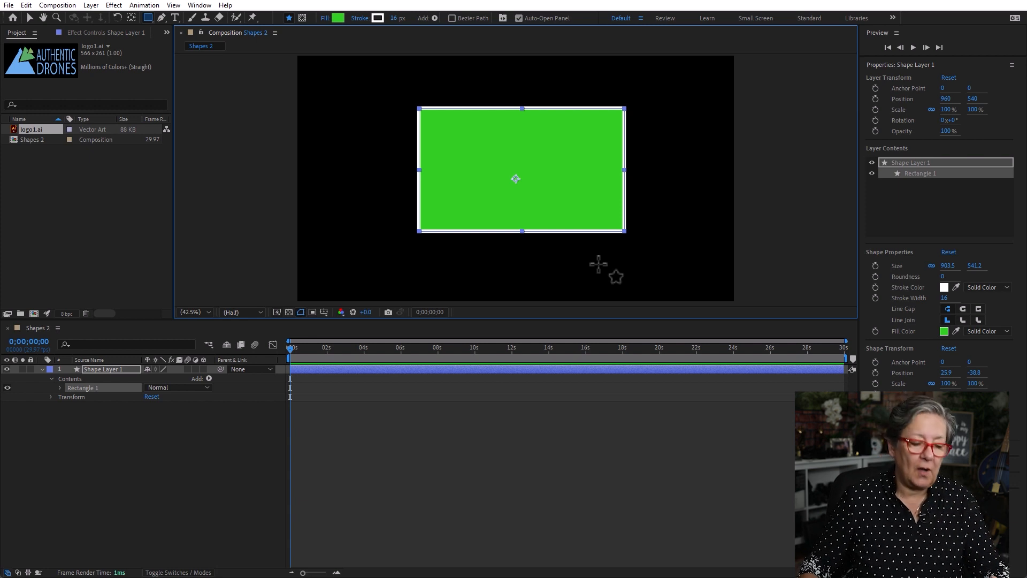
pyautogui.click(59, 388)
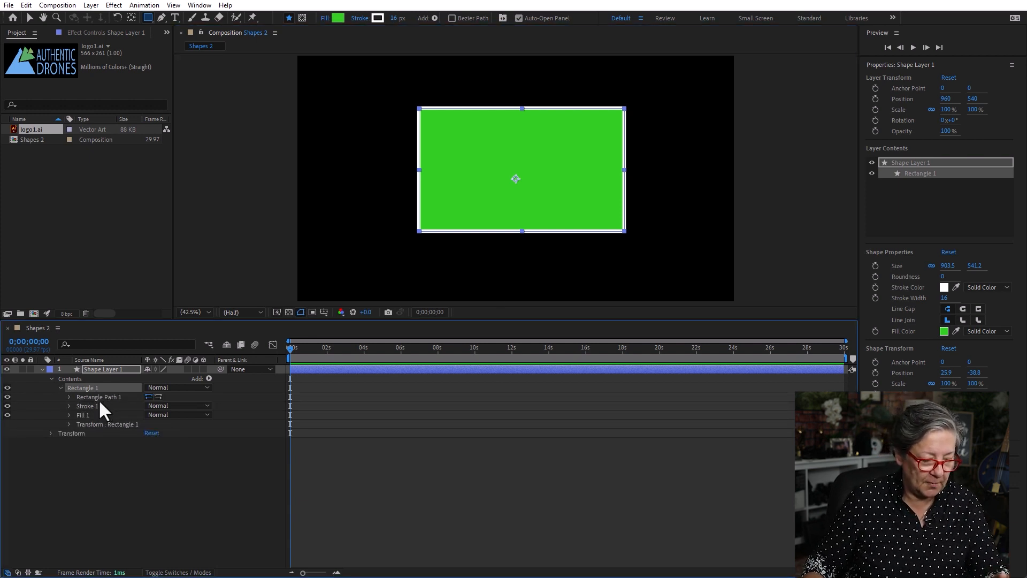
pyautogui.click(68, 397)
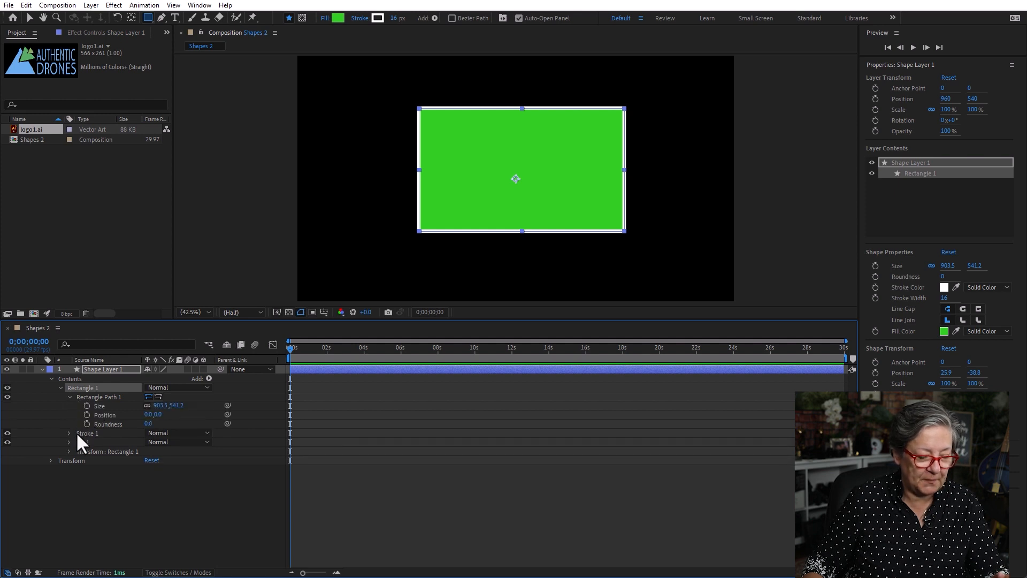
pyautogui.click(101, 406)
pyautogui.moveTo(149, 415); pyautogui.dragTo(126, 451)
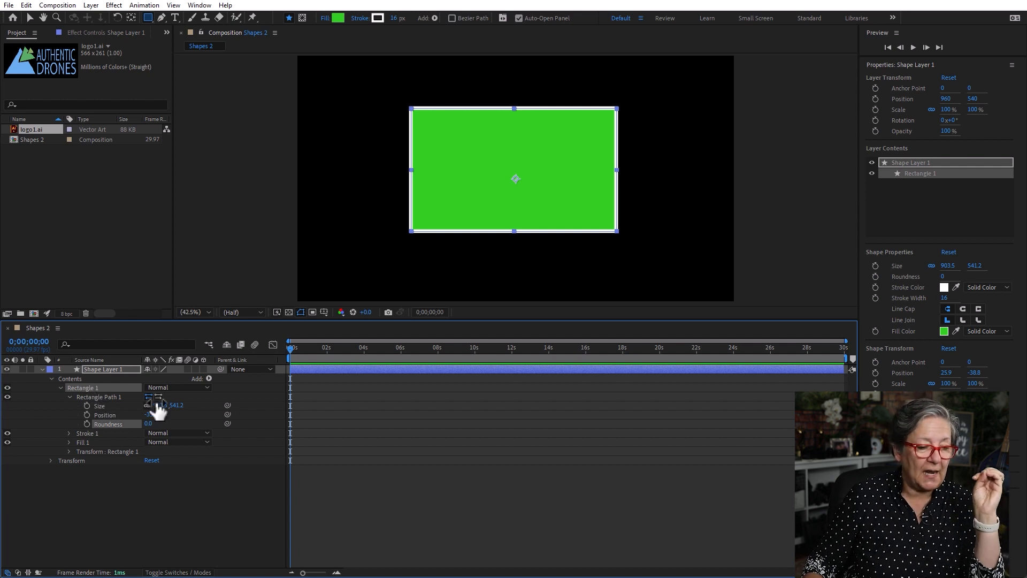
# Convert the rectangle's parametric path to a Bezier path and expand the resulting Path 1 in the timeline.
pyautogui.click(161, 18)
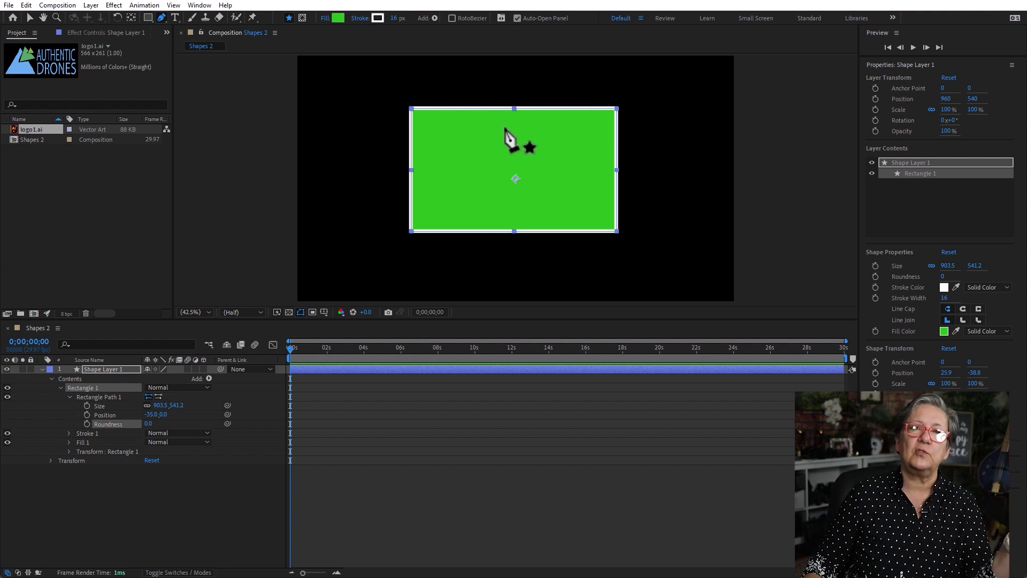
pyautogui.rightClick(80, 387)
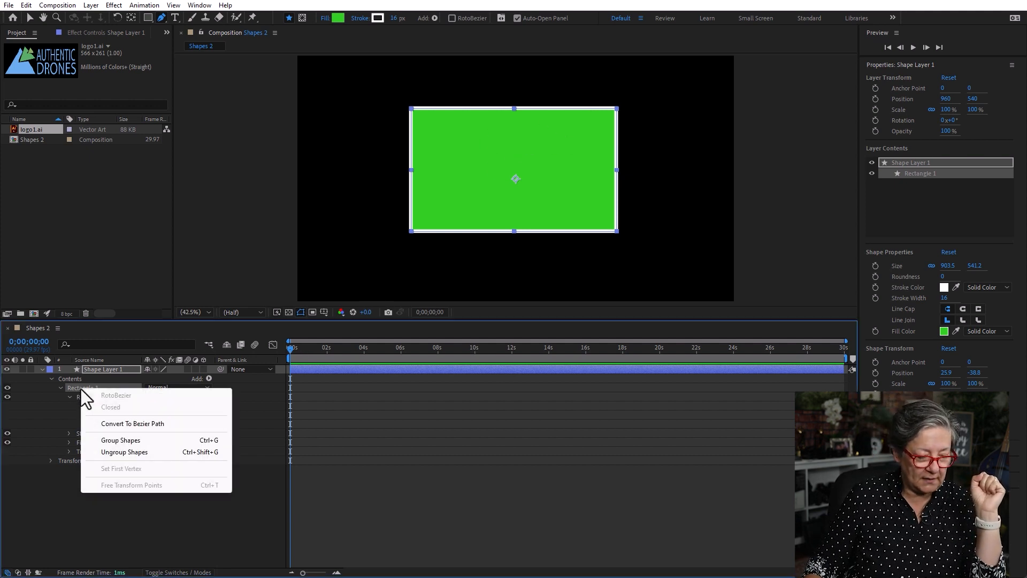
pyautogui.click(180, 424)
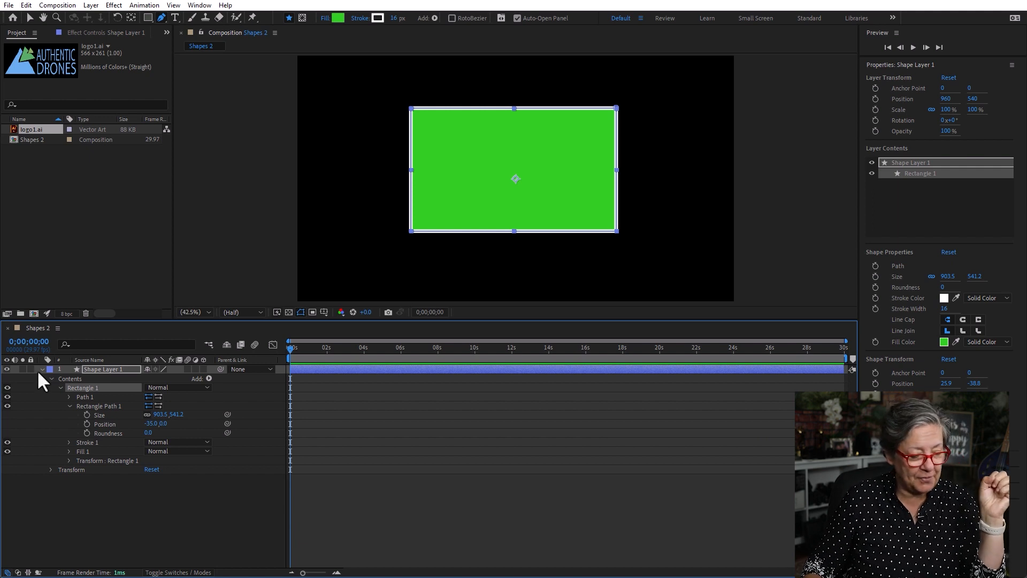
pyautogui.click(69, 397)
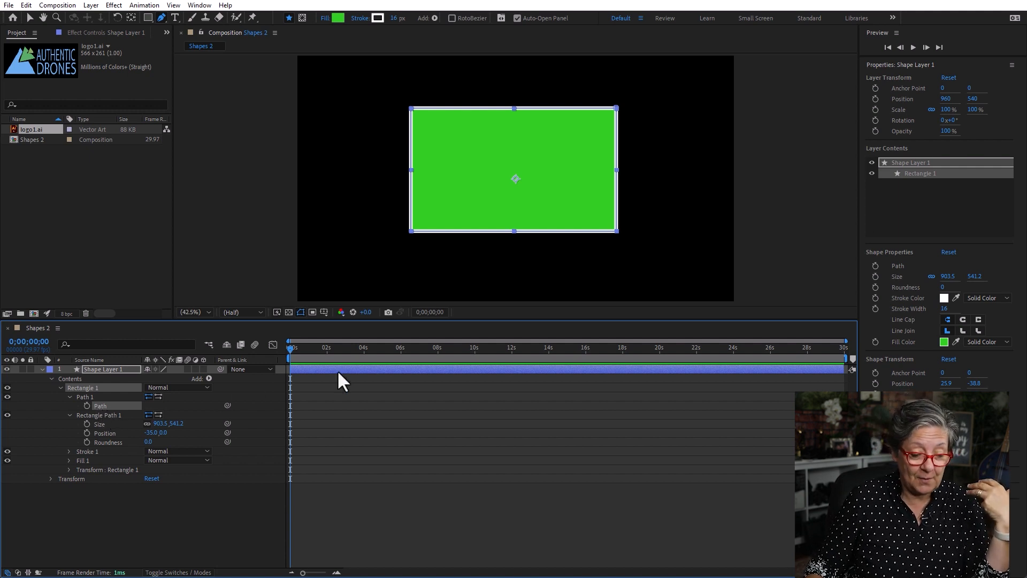
# Select the Path property of Path 1 and move the Bezier path left, away from the original rectangle path.
pyautogui.click(30, 19)
pyautogui.scroll(2, 445, 149)
pyautogui.scroll(-1, 445, 149)
pyautogui.moveTo(393, 98)
pyautogui.mouseDown()
pyautogui.moveTo(406, 100)
pyautogui.moveTo(376, 88)
pyautogui.moveTo(387, 91)
pyautogui.mouseUp()
pyautogui.click(101, 406)
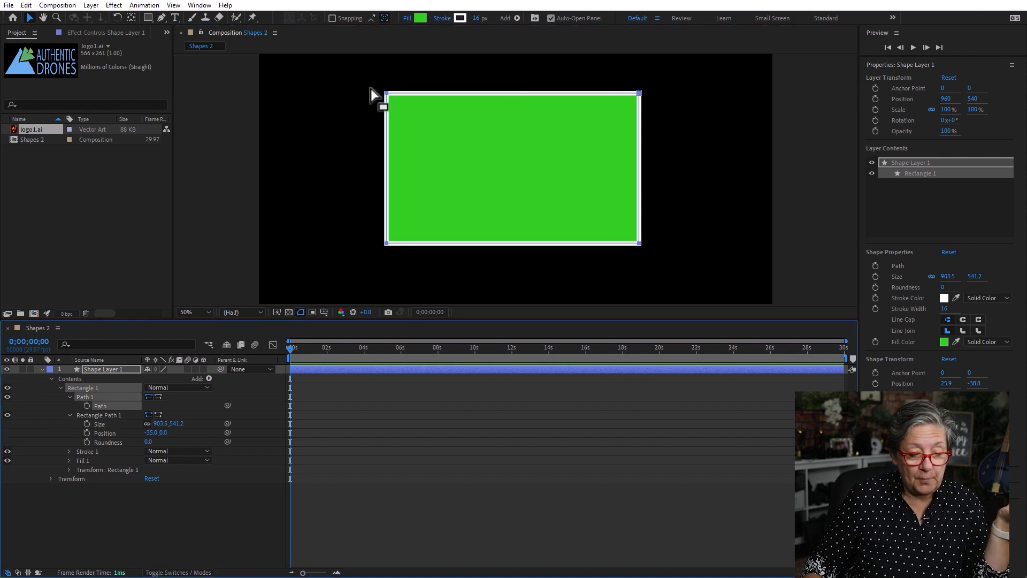
pyautogui.moveTo(387, 91); pyautogui.dragTo(300, 103)
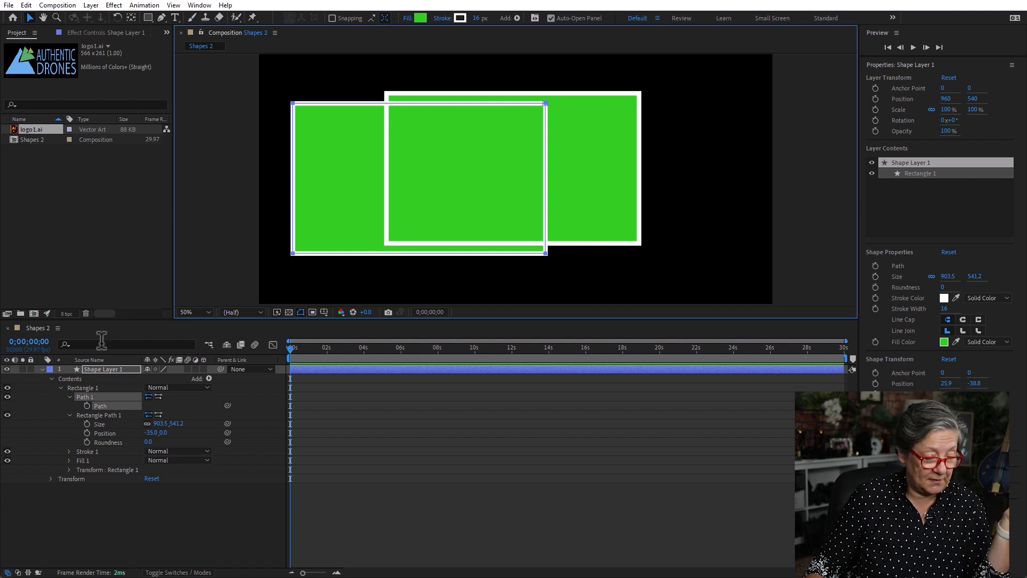
# Delete Rectangle Path 1 from the group and move the remaining Bezier path back toward the middle of the composition.
pyautogui.click(99, 415)
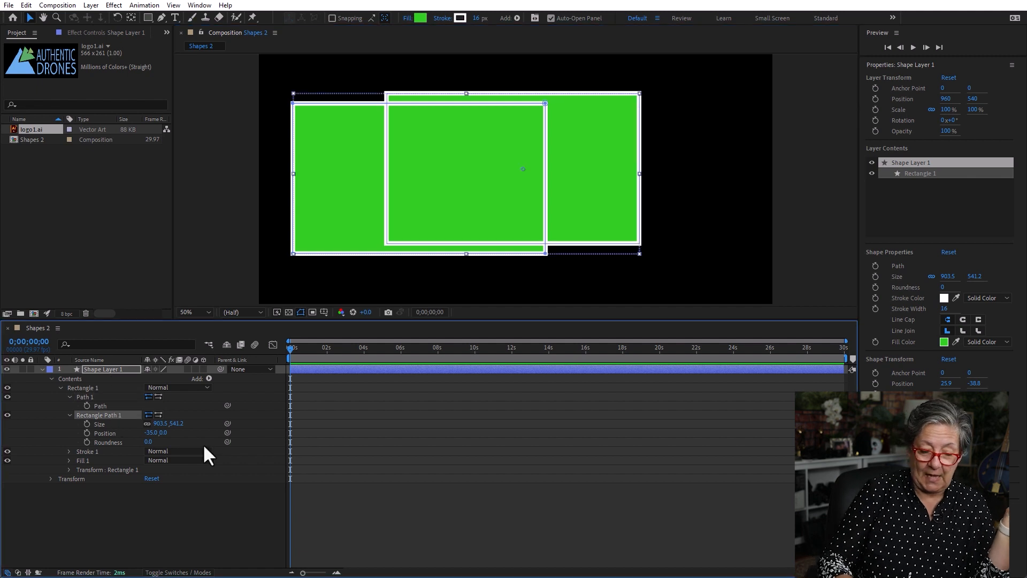
pyautogui.press('Delete')
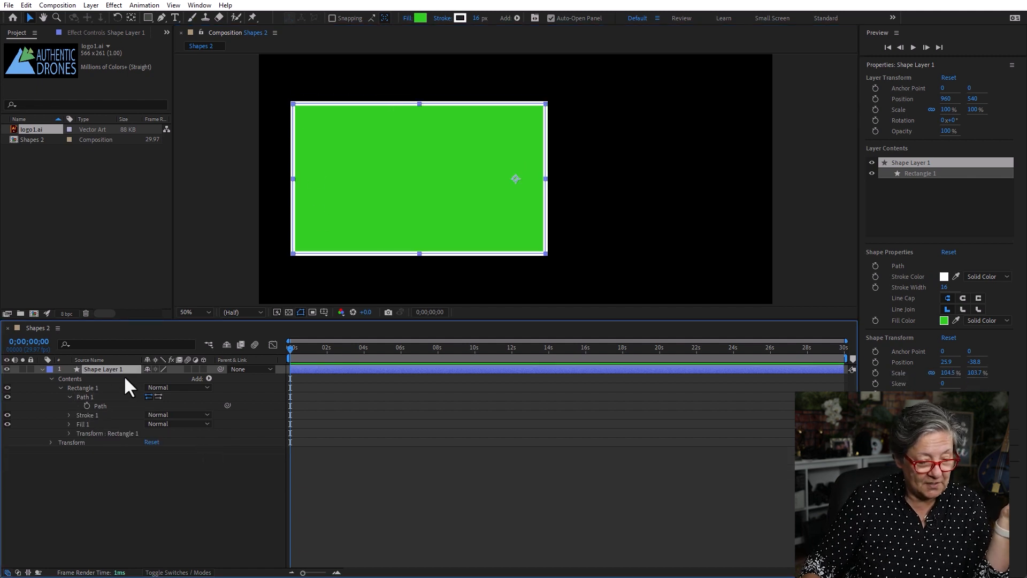
pyautogui.click(100, 405)
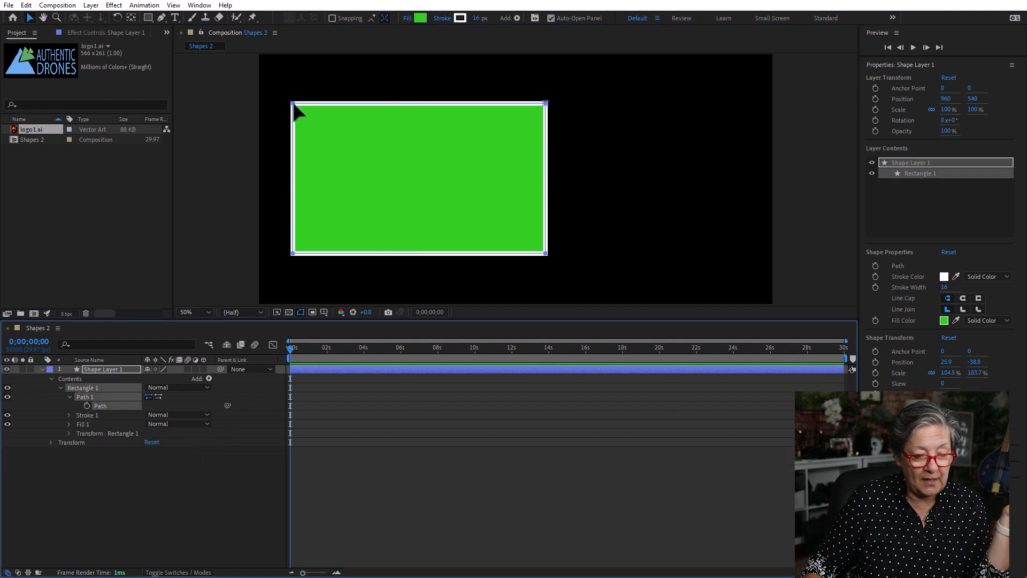
pyautogui.moveTo(293, 102); pyautogui.dragTo(409, 96)
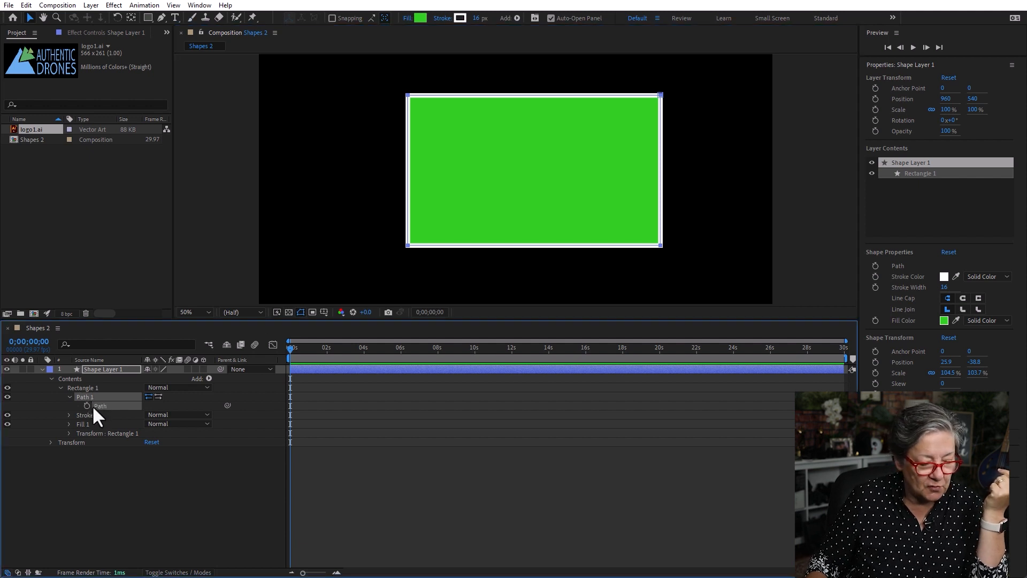
pyautogui.click(147, 517)
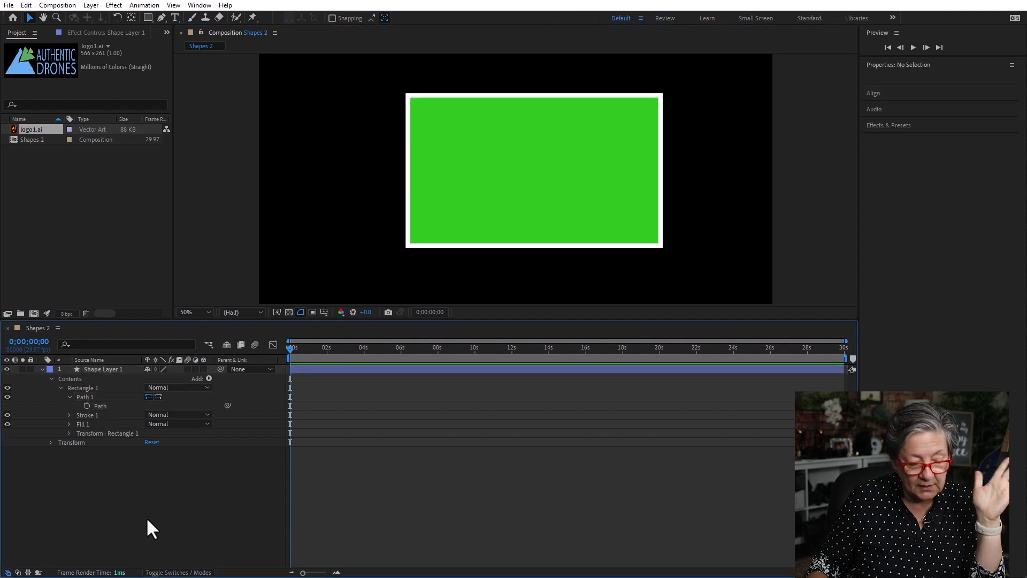
# Pull the upper-left vertex of Path 1 outward and turn it into a smooth curve point with the Convert Vertex Tool.
pyautogui.click(93, 394)
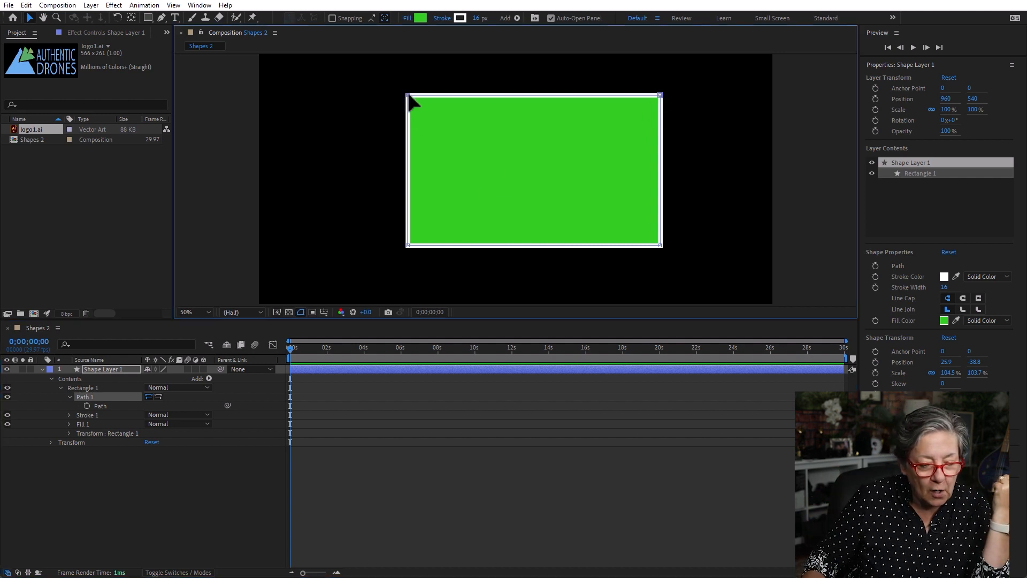
pyautogui.moveTo(408, 97); pyautogui.dragTo(378, 85)
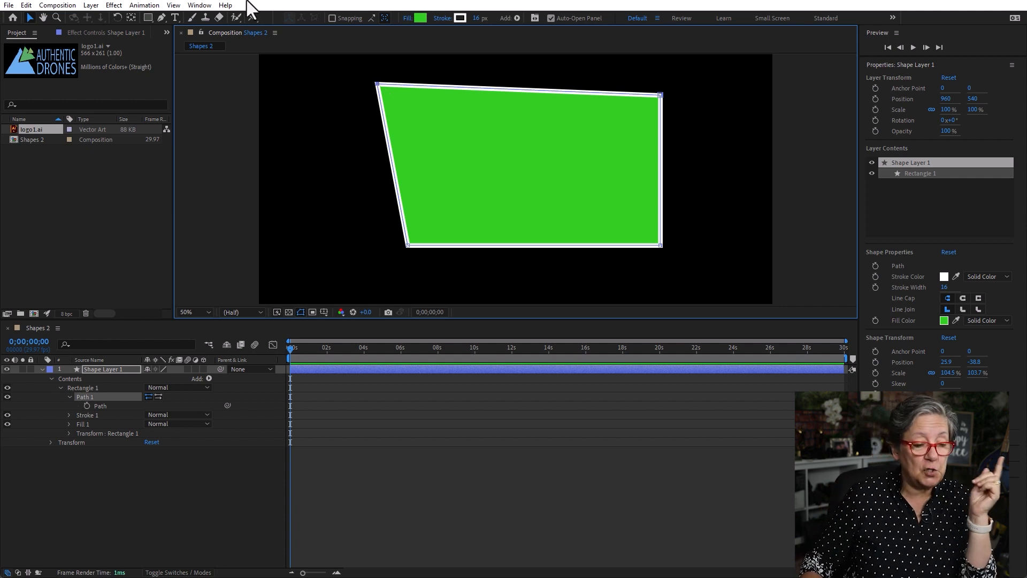
pyautogui.click(161, 18)
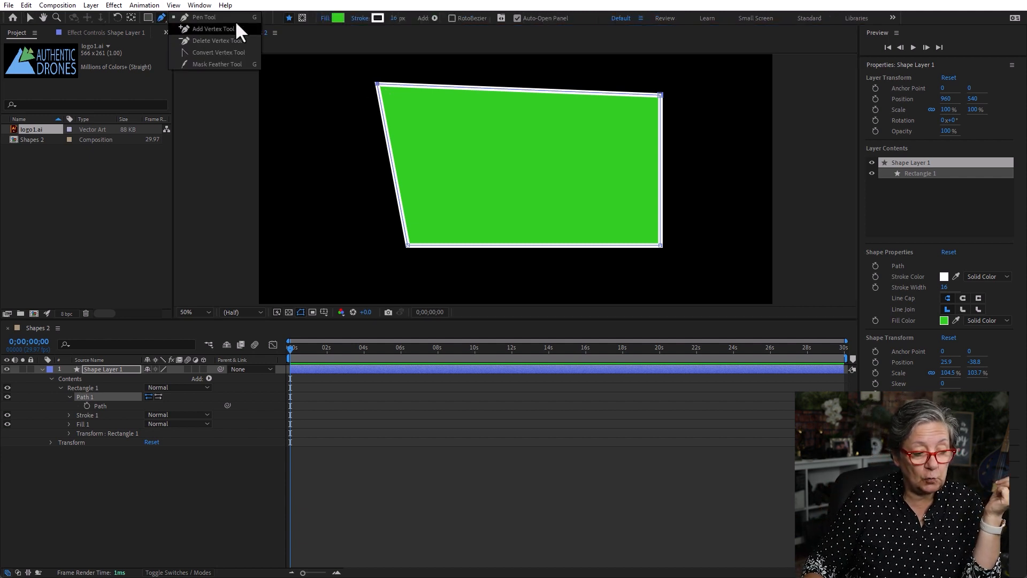
pyautogui.click(246, 53)
pyautogui.moveTo(378, 84); pyautogui.dragTo(446, 64)
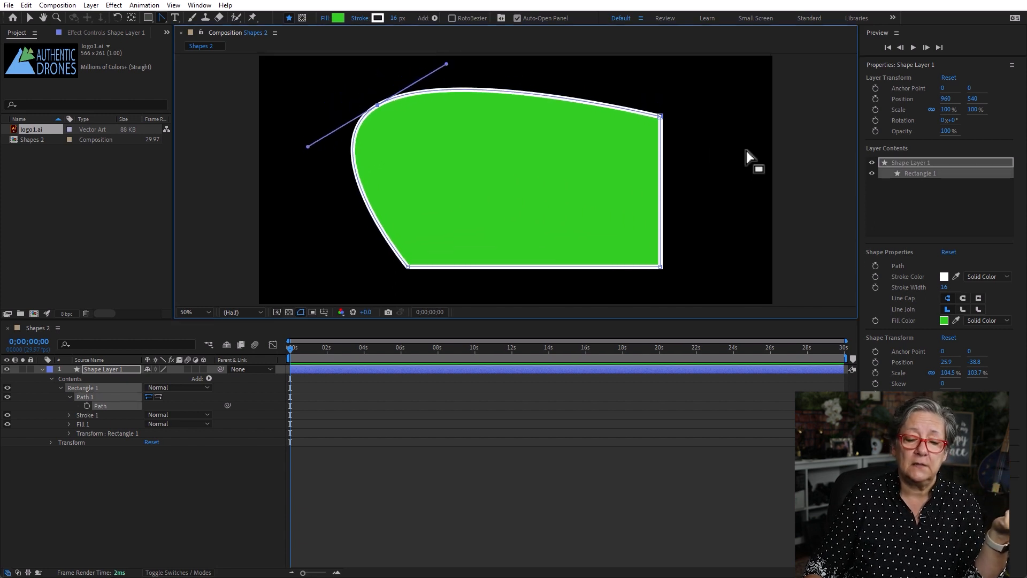
# Curve the shape's top and right edges inward by adjusting the Bezier handles of the upper-right and upper-left vertices.
pyautogui.click(29, 17)
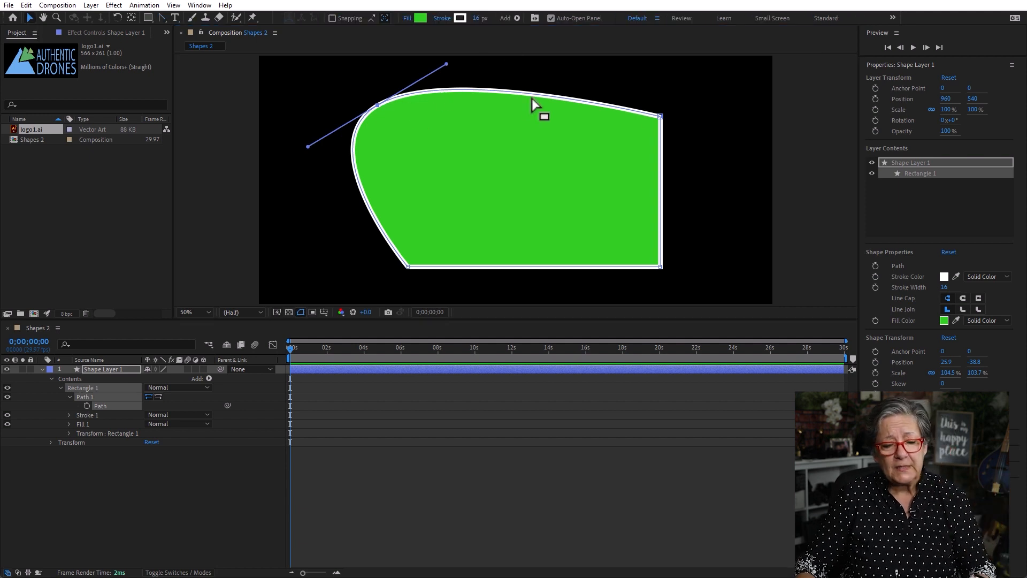
pyautogui.click(662, 117)
pyautogui.moveTo(667, 121); pyautogui.dragTo(555, 137)
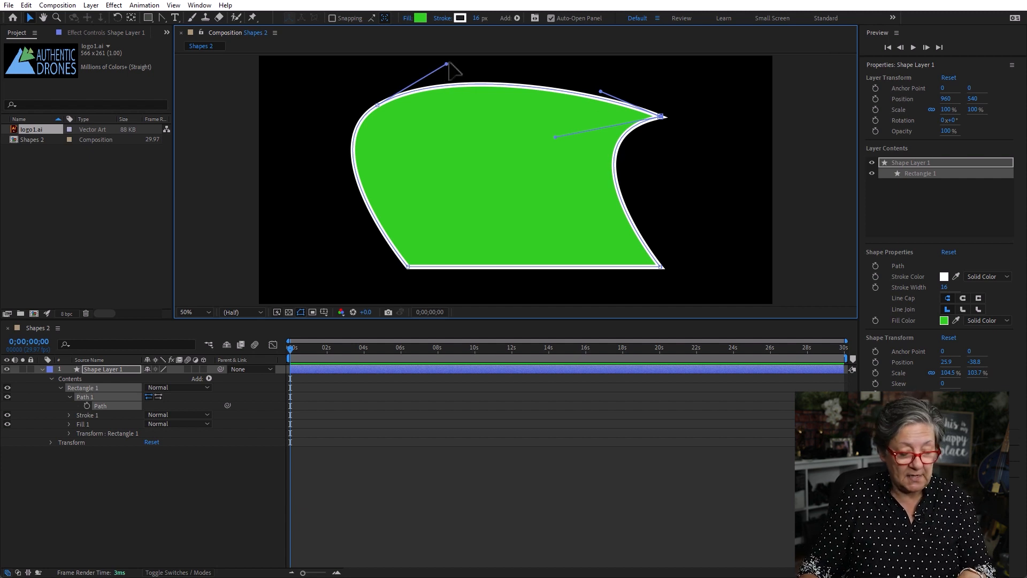
pyautogui.moveTo(427, 176); pyautogui.dragTo(404, 214)
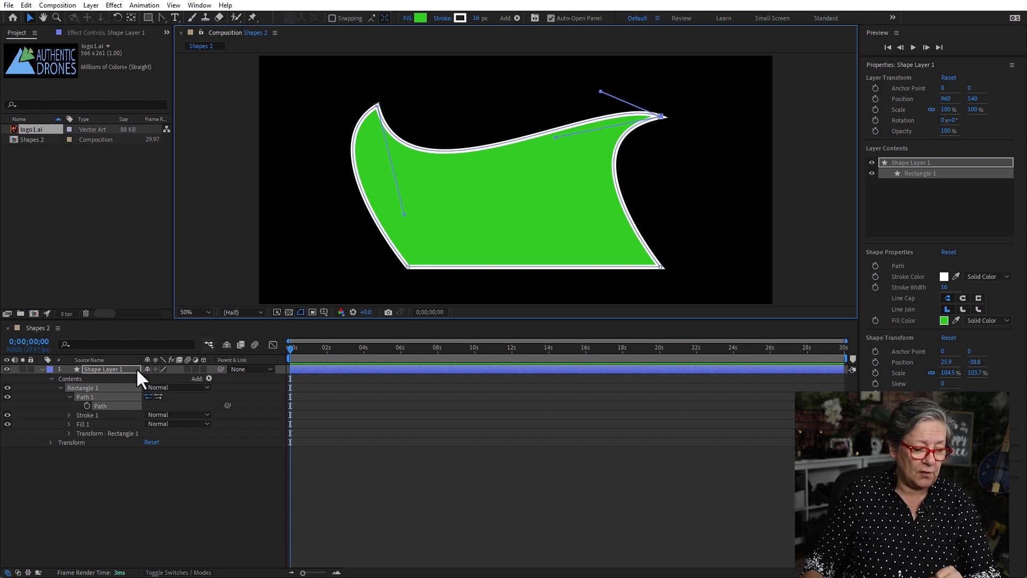
# Check the properties of Stroke 1 and delete Shape Layer 1 with the reshaped rectangle.
pyautogui.click(69, 415)
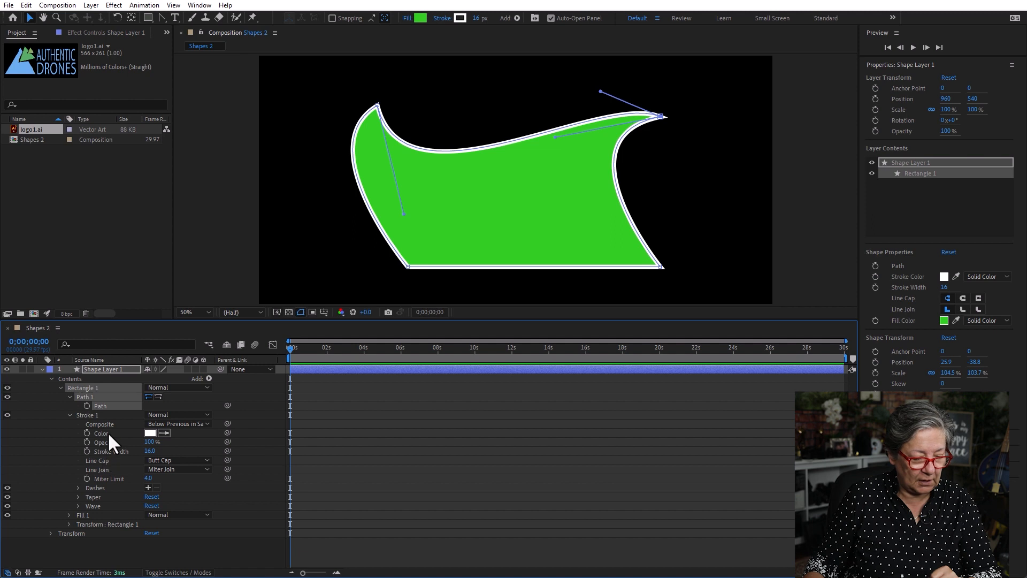
pyautogui.click(70, 415)
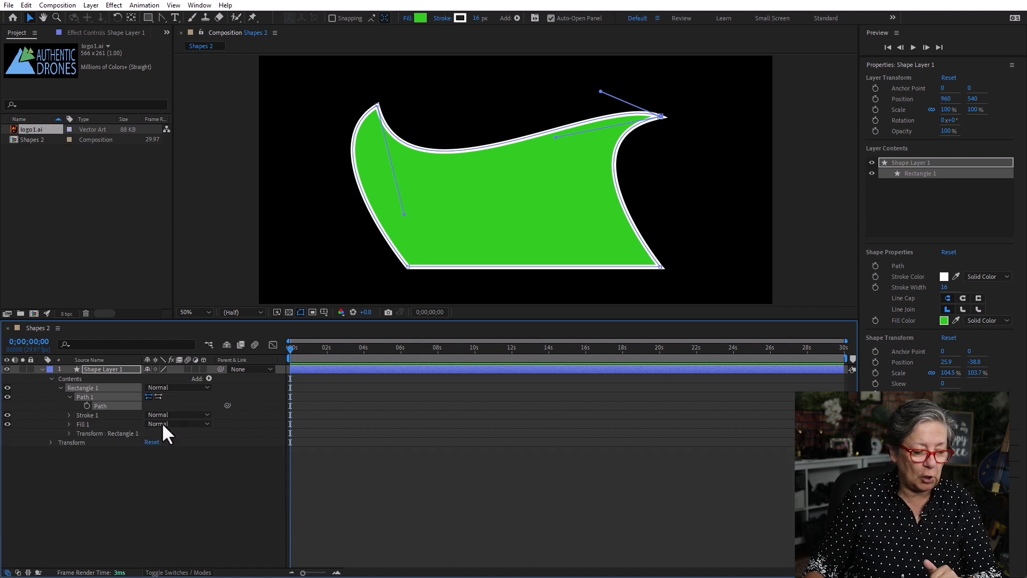
pyautogui.click(121, 368)
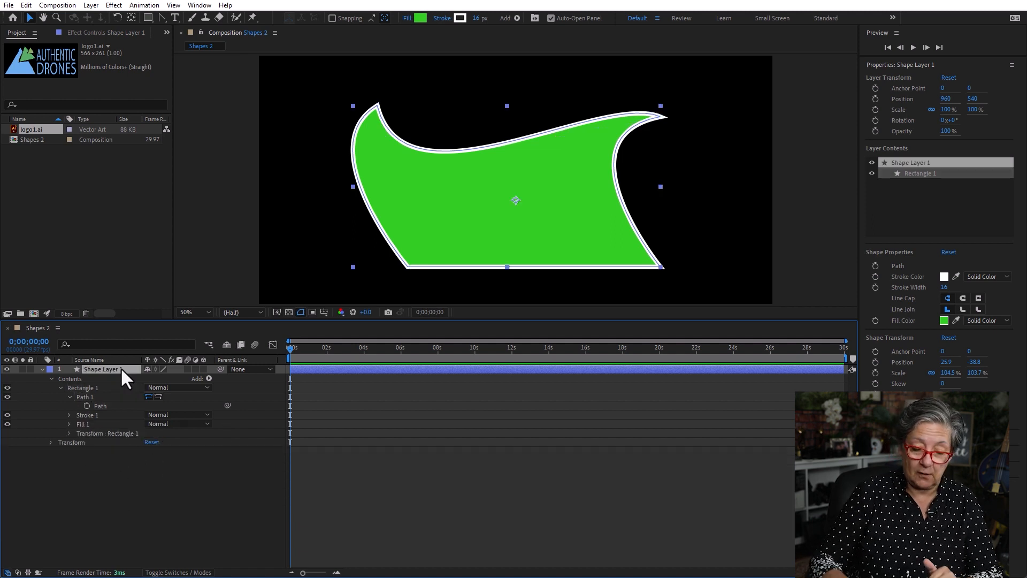
pyautogui.press('Delete')
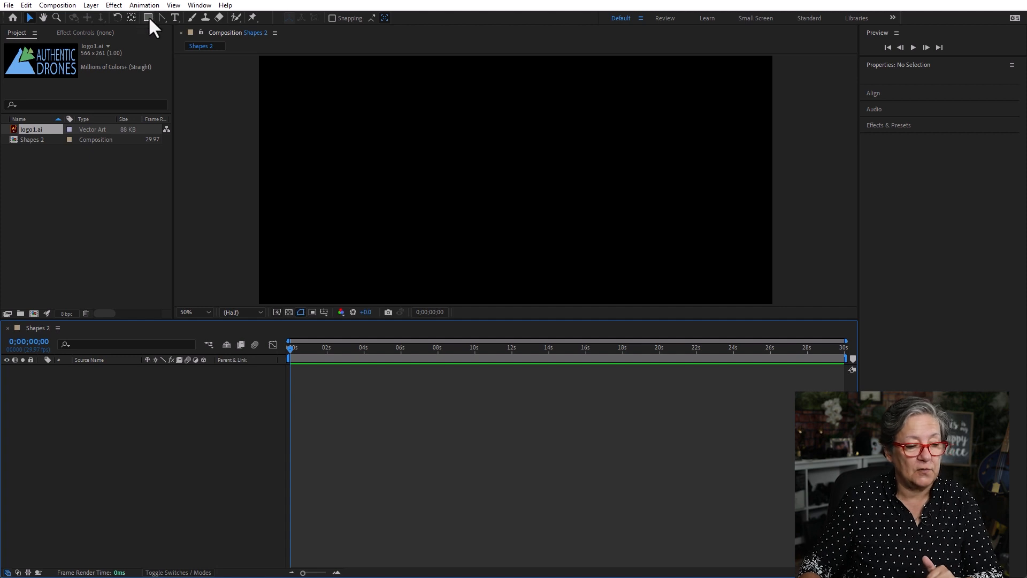
# Draw a green rectangle about 1174 by 610 px and convert its Rectangle Path 1 to a Bezier path.
pyautogui.click(148, 17)
pyautogui.moveTo(372, 97); pyautogui.dragTo(687, 261)
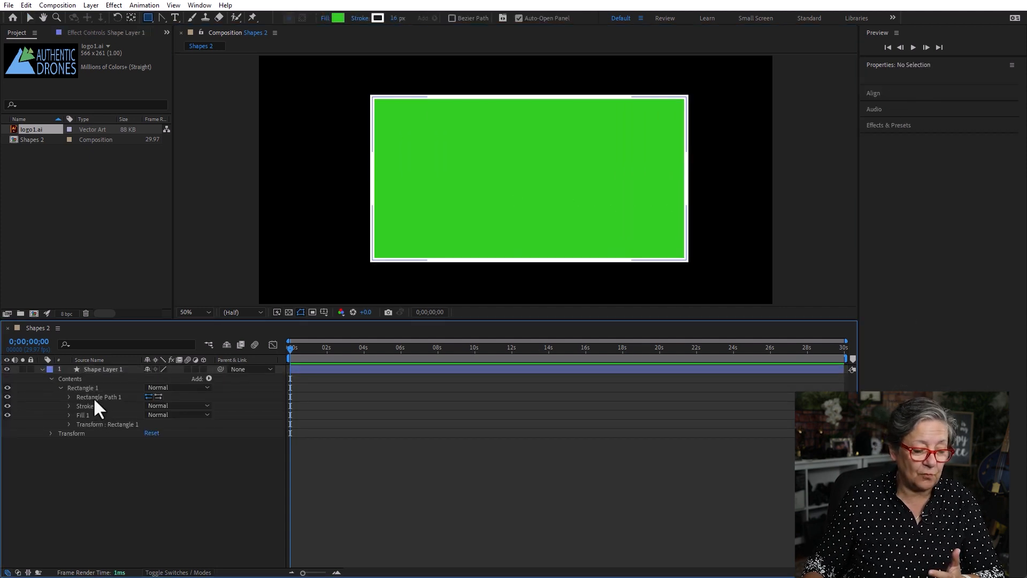
pyautogui.rightClick(93, 398)
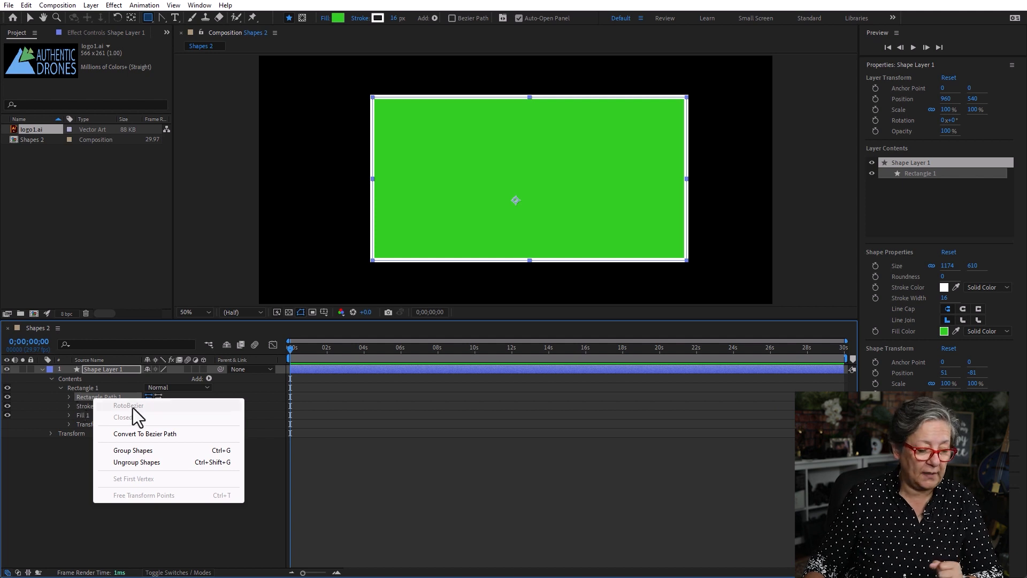
pyautogui.click(184, 433)
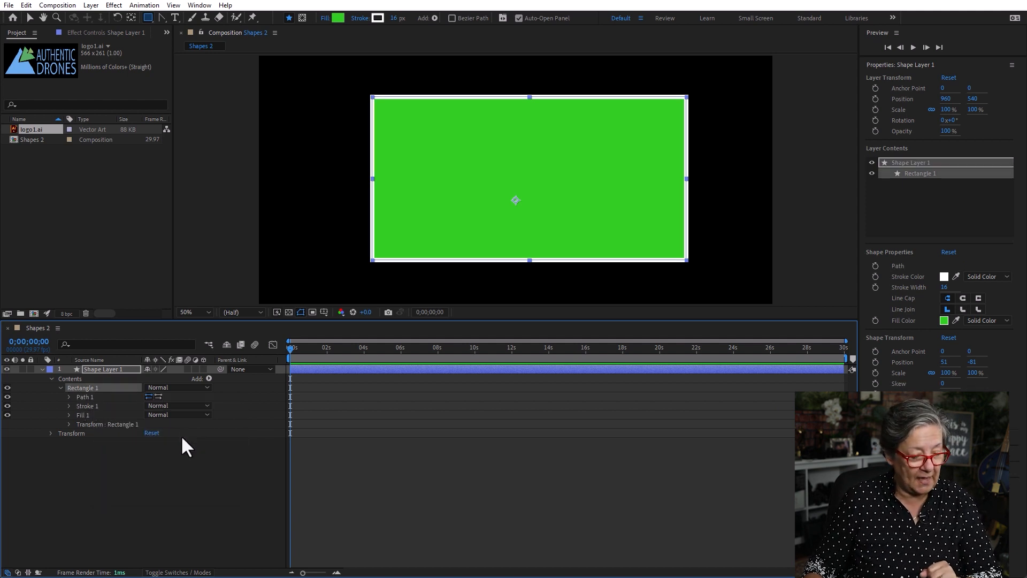
pyautogui.click(68, 396)
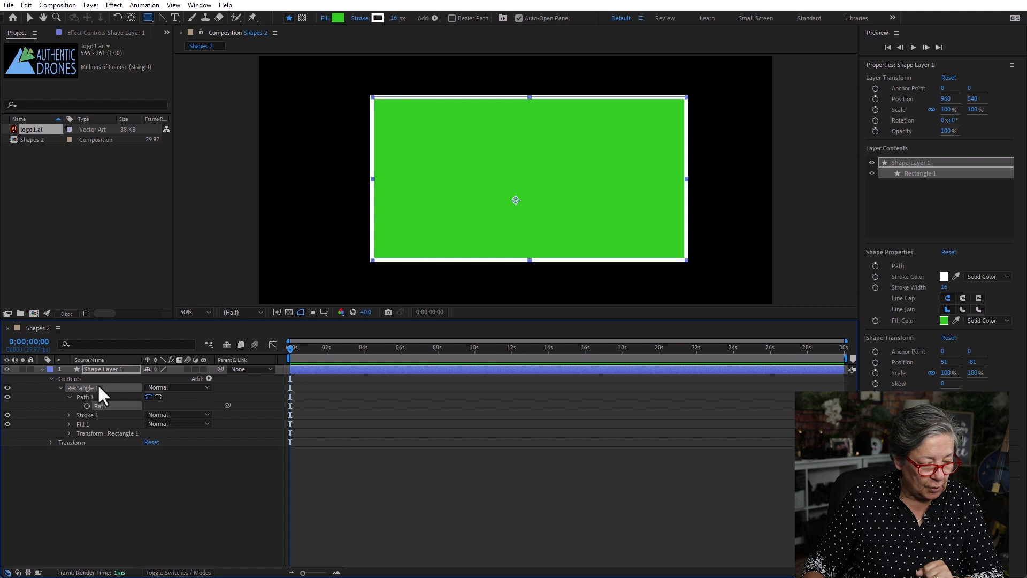
# Reshape the rectangle by pulling the upper-left vertex of Path 1 inward, and delete Shape Layer 1.
pyautogui.click(30, 18)
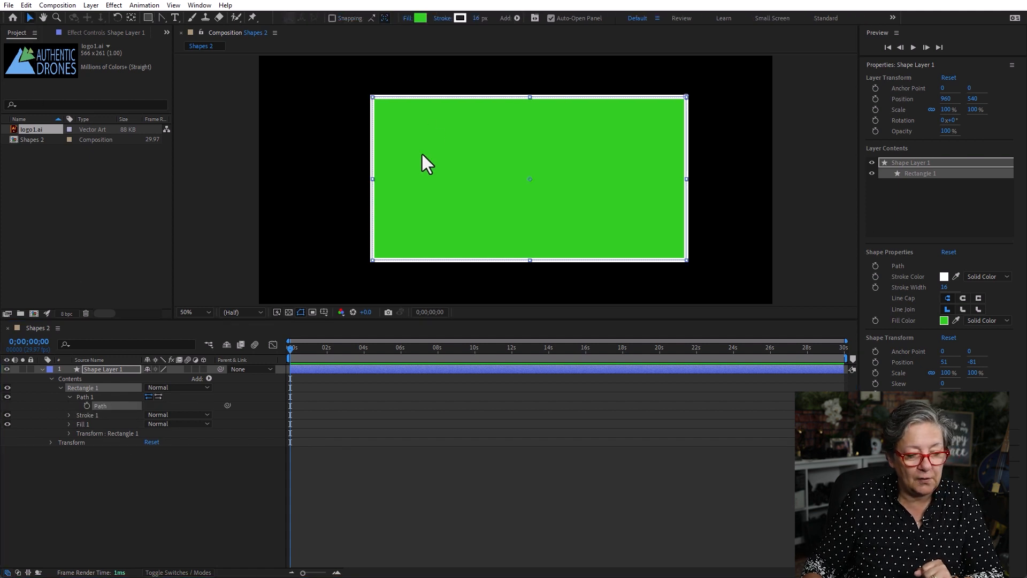
pyautogui.moveTo(401, 127); pyautogui.dragTo(499, 181)
pyautogui.click(97, 399)
pyautogui.moveTo(412, 86); pyautogui.dragTo(527, 176)
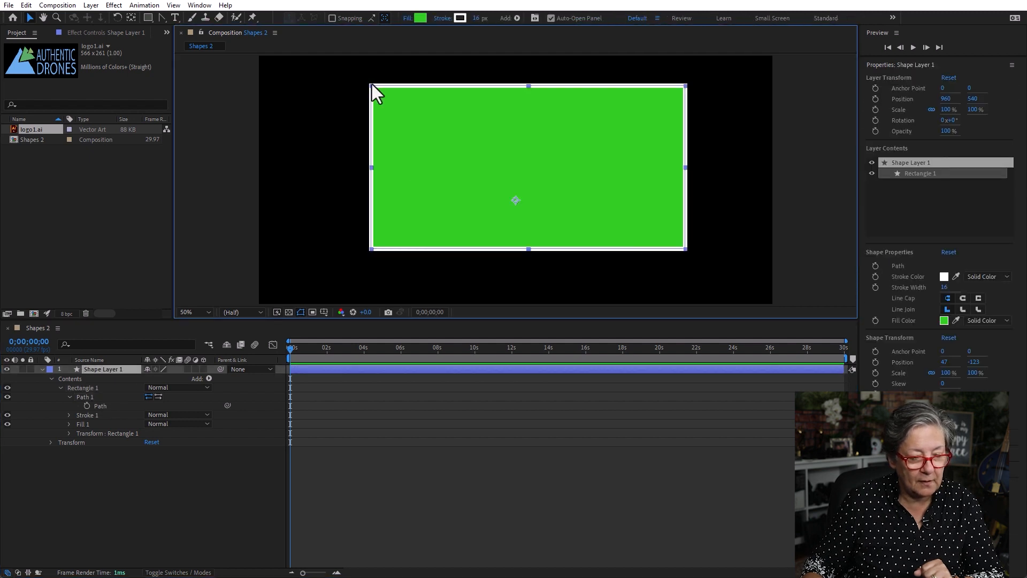
pyautogui.moveTo(372, 86); pyautogui.dragTo(426, 130)
pyautogui.click(119, 396)
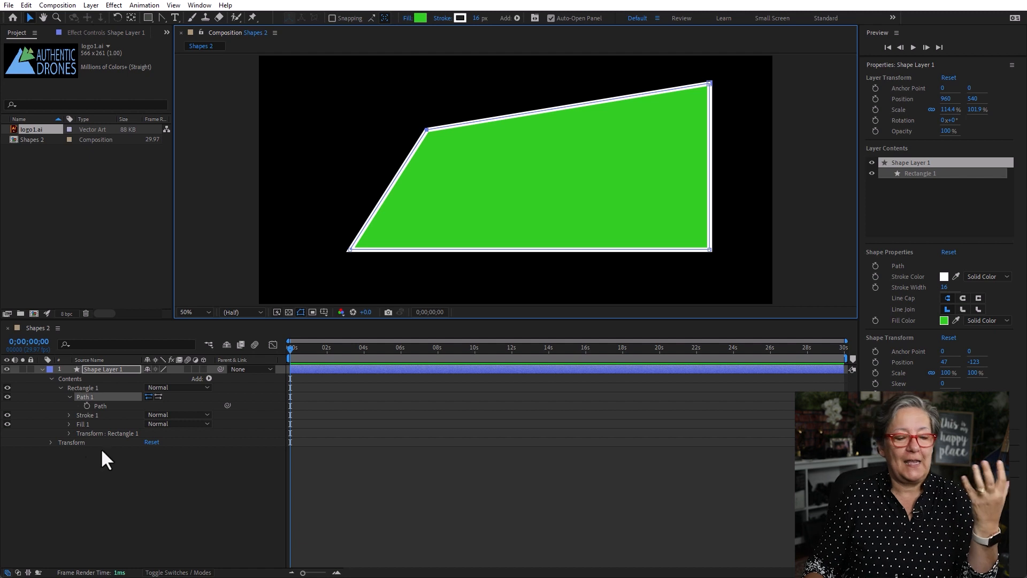
pyautogui.click(110, 371)
pyautogui.press('Delete')
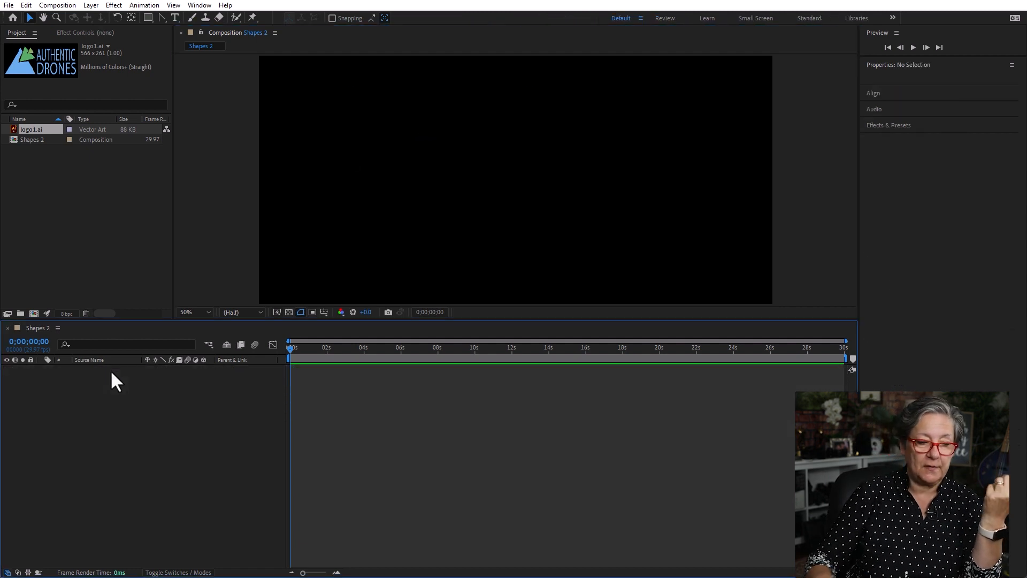
# Draw a large rectangle directly as a Bezier path, check its Path 1 property and delete the shape layer.
pyautogui.click(148, 18)
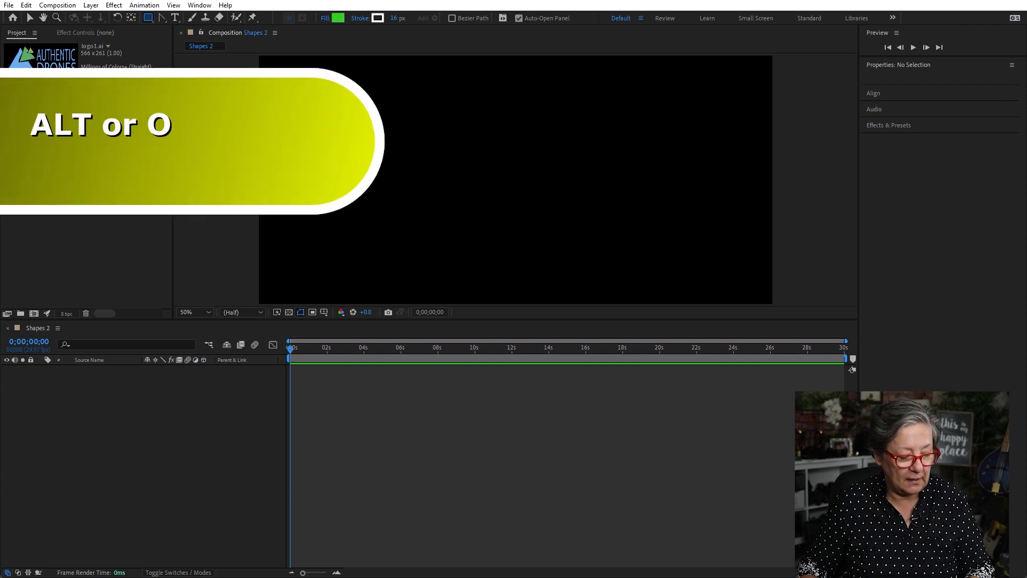
pyautogui.moveTo(332, 79)
pyautogui.mouseDown()
pyautogui.moveTo(665, 270)
pyautogui.moveTo(716, 271)
pyautogui.mouseUp()
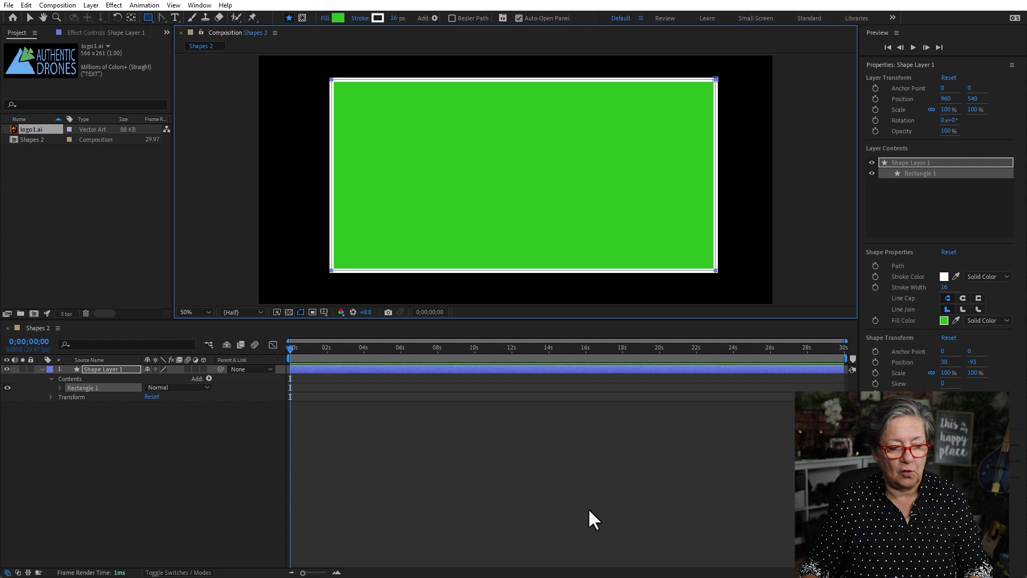
pyautogui.click(60, 388)
pyautogui.click(69, 397)
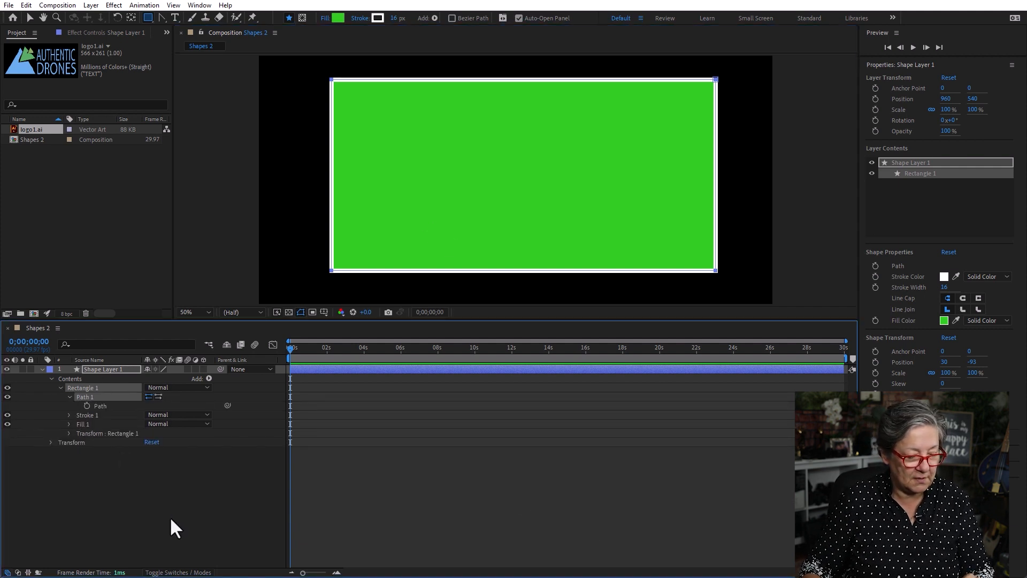
pyautogui.click(169, 519)
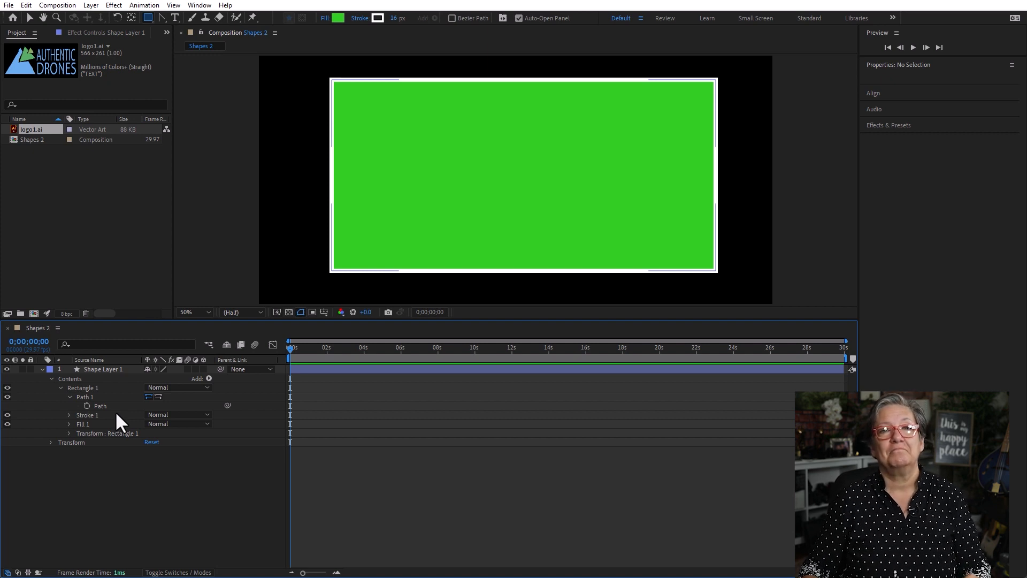
pyautogui.click(119, 370)
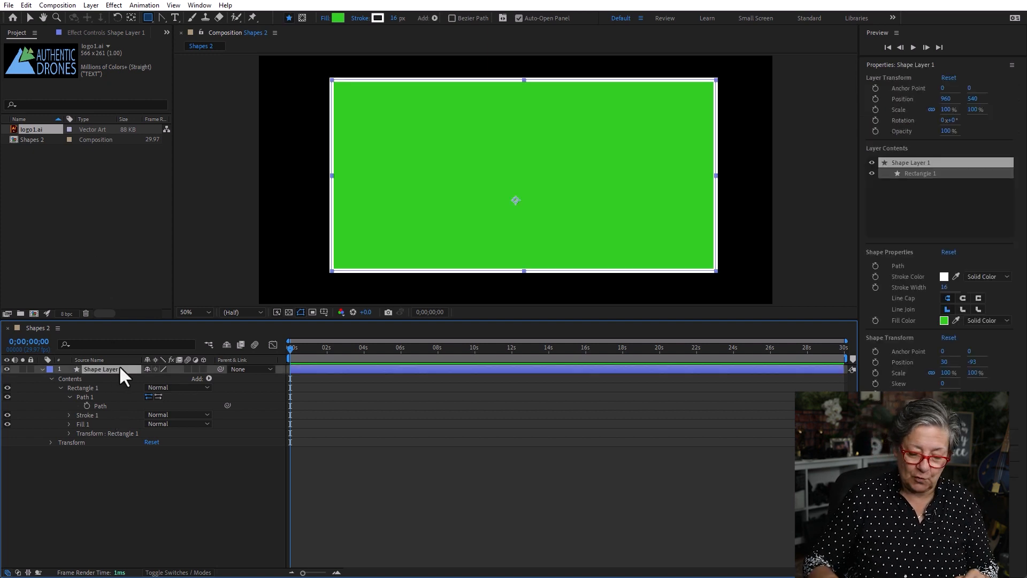
pyautogui.press('Delete')
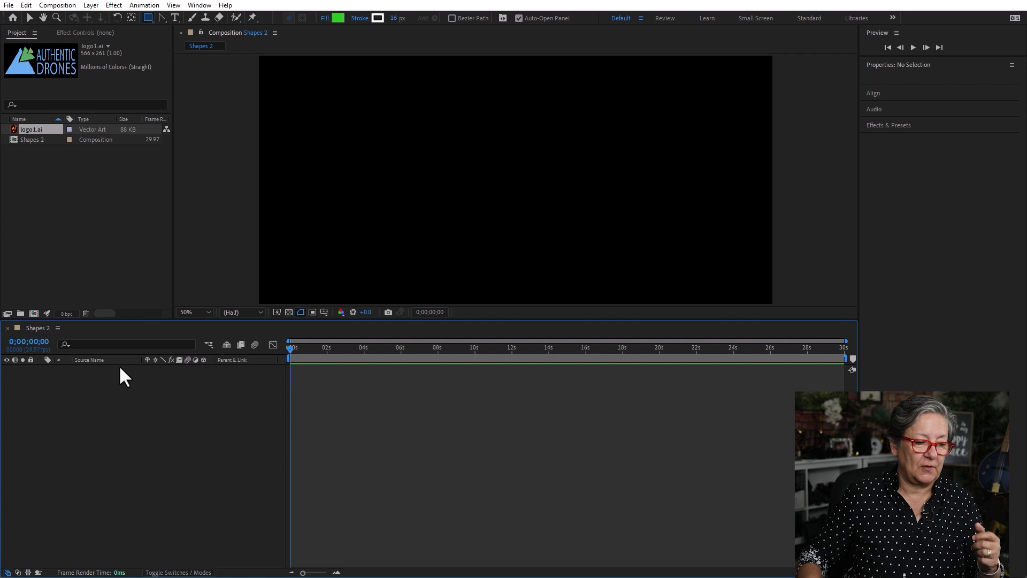
# Draw a rounded rectangle about 1200 by 524 px in the composition with the Rounded Rectangle Tool.
pyautogui.click(150, 17)
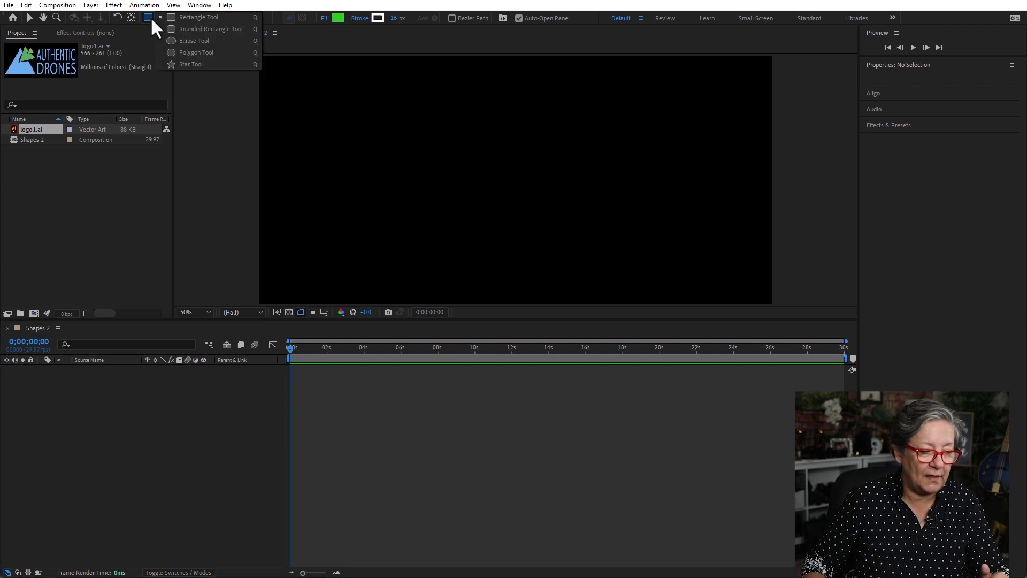
pyautogui.click(238, 30)
pyautogui.moveTo(344, 110); pyautogui.dragTo(666, 252)
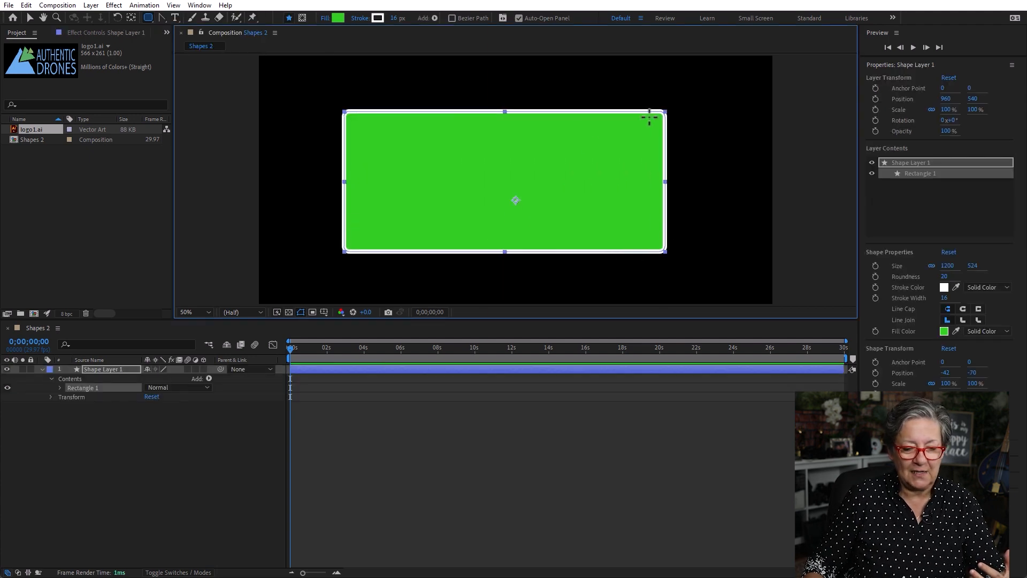
# Adjust Rectangle Path 1 to size 1194 by 521.4, position 21, 0 and roundness 653, and delete the shape layer.
pyautogui.click(60, 388)
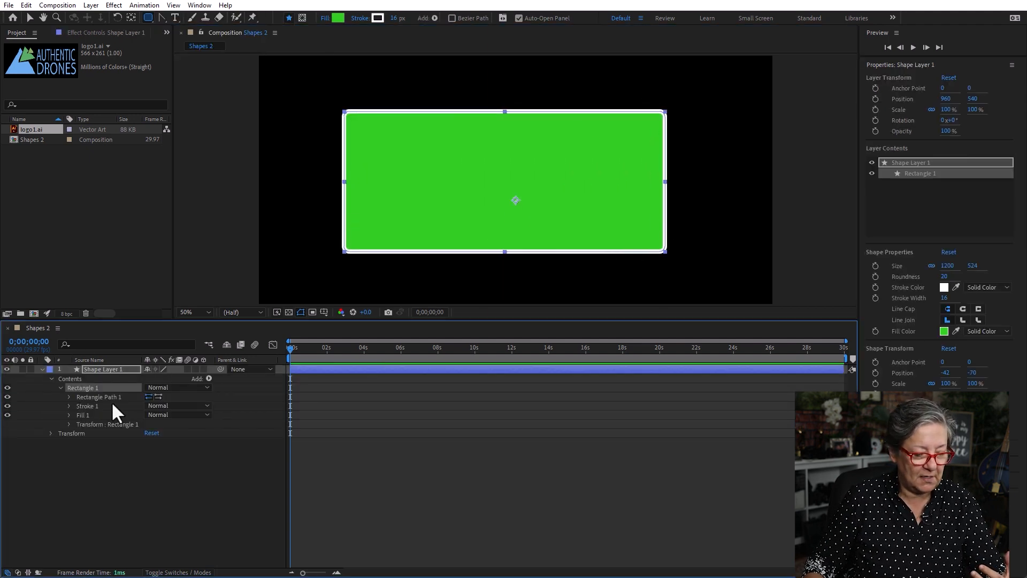
pyautogui.click(69, 397)
pyautogui.moveTo(160, 406); pyautogui.dragTo(396, 410)
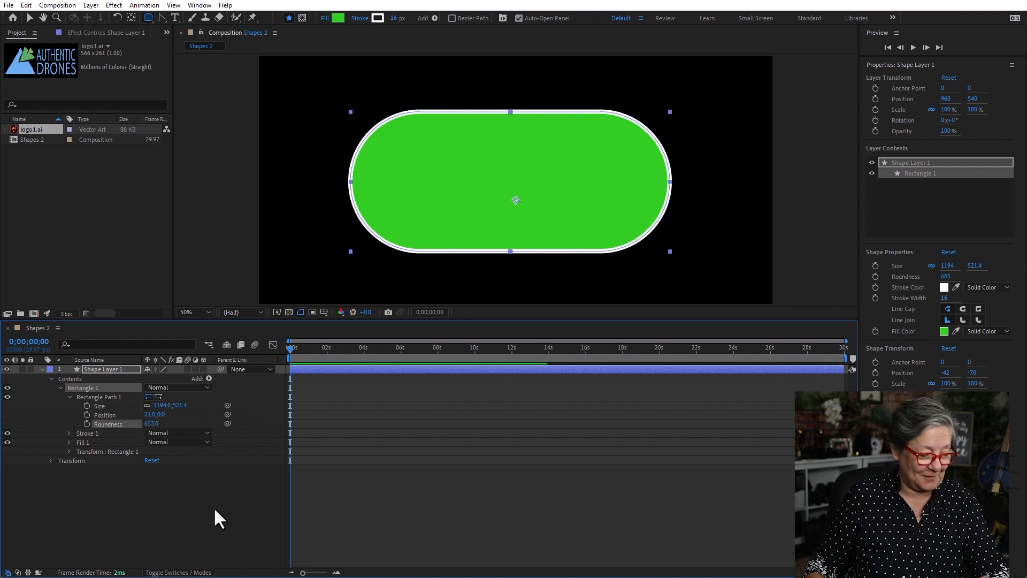
pyautogui.click(149, 515)
pyautogui.click(112, 373)
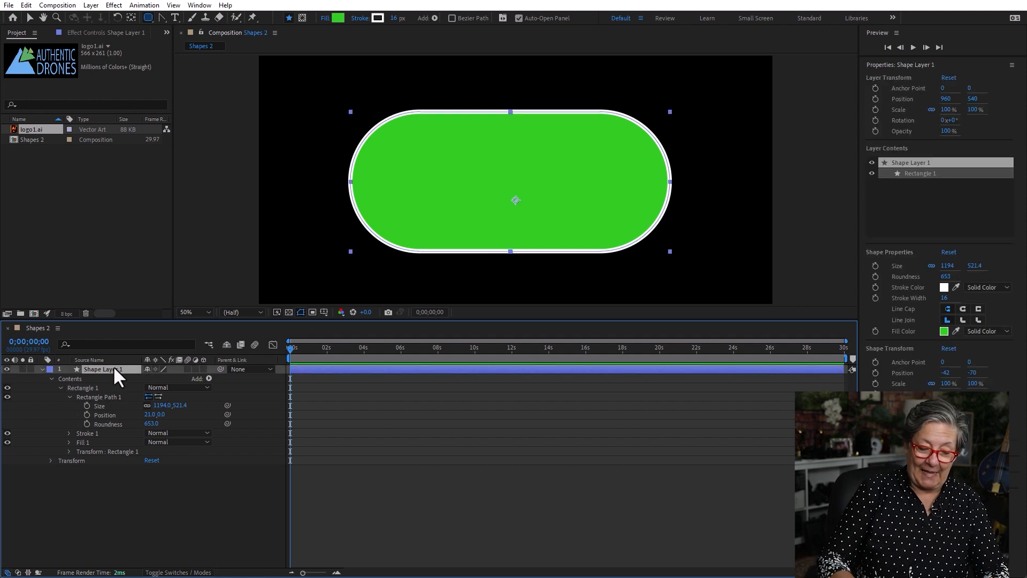
pyautogui.press('Delete')
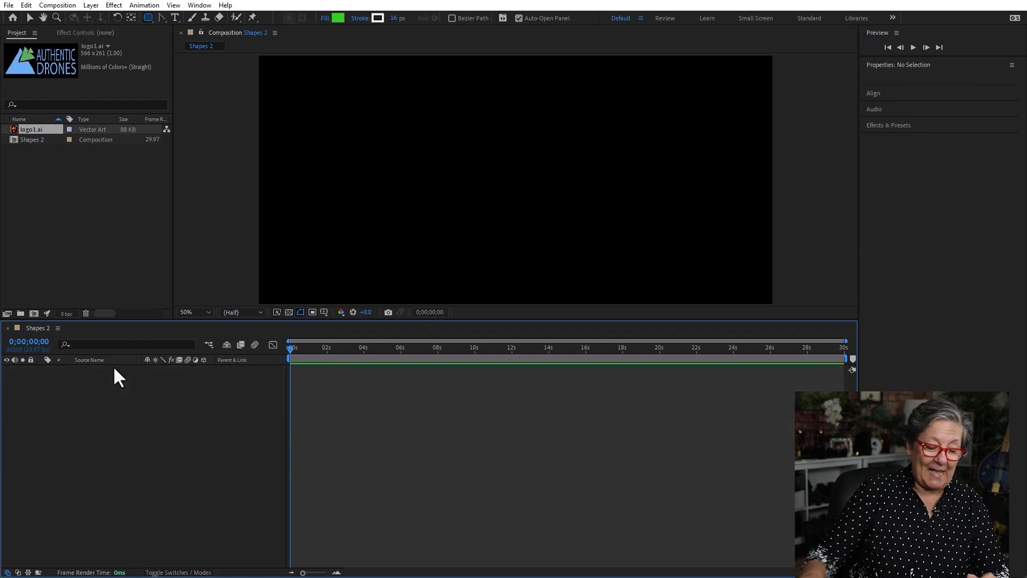
# Draw an ellipse about 1124 by 680 px in the middle of the composition with the Ellipse Tool.
pyautogui.click(149, 15)
pyautogui.click(212, 47)
pyautogui.click(474, 222)
pyautogui.moveTo(381, 101); pyautogui.dragTo(681, 282)
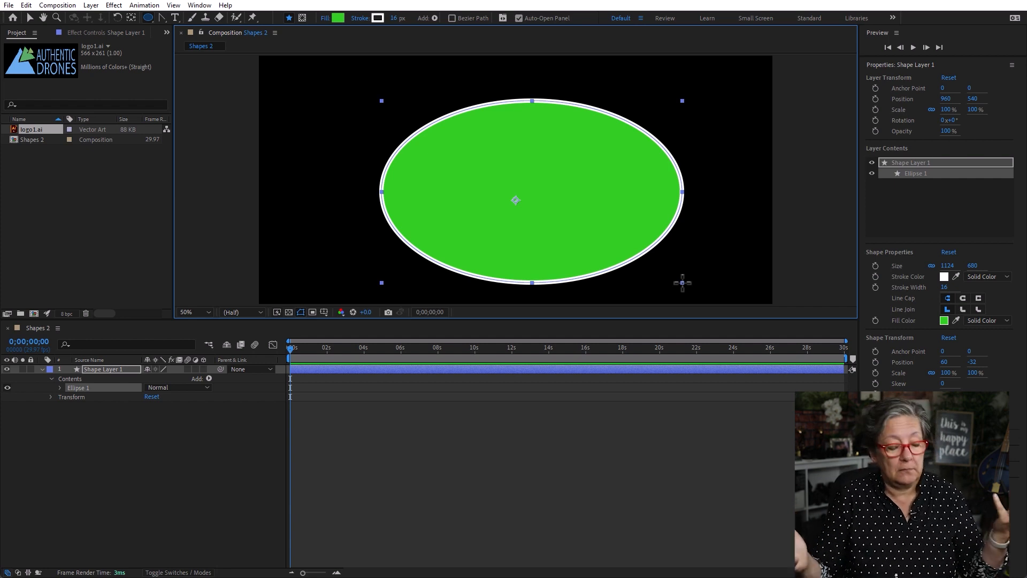
# Compare the ellipse path's Size with the Scale properties of the Ellipse 1 group transform and the layer transform.
pyautogui.click(59, 388)
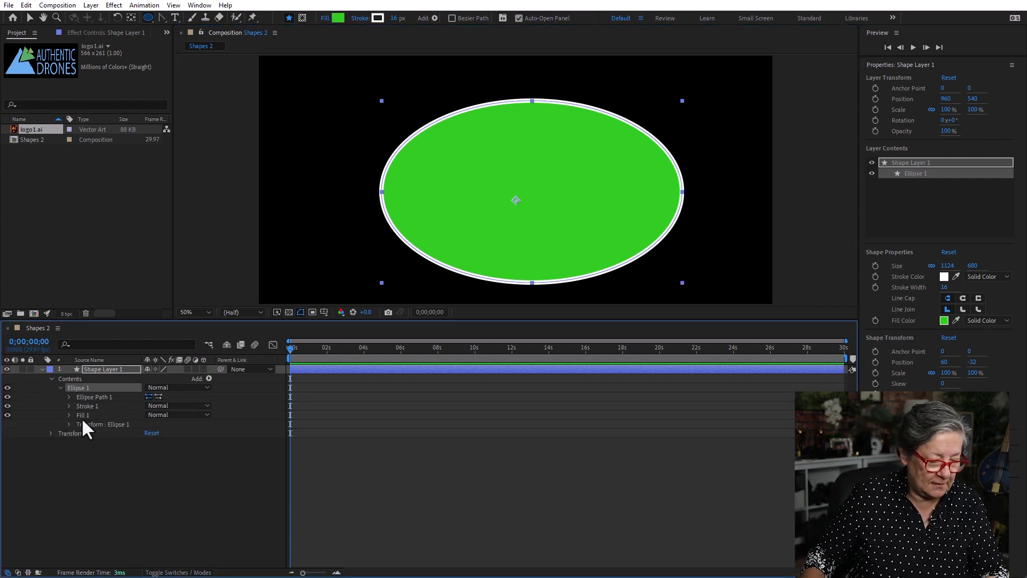
pyautogui.click(69, 396)
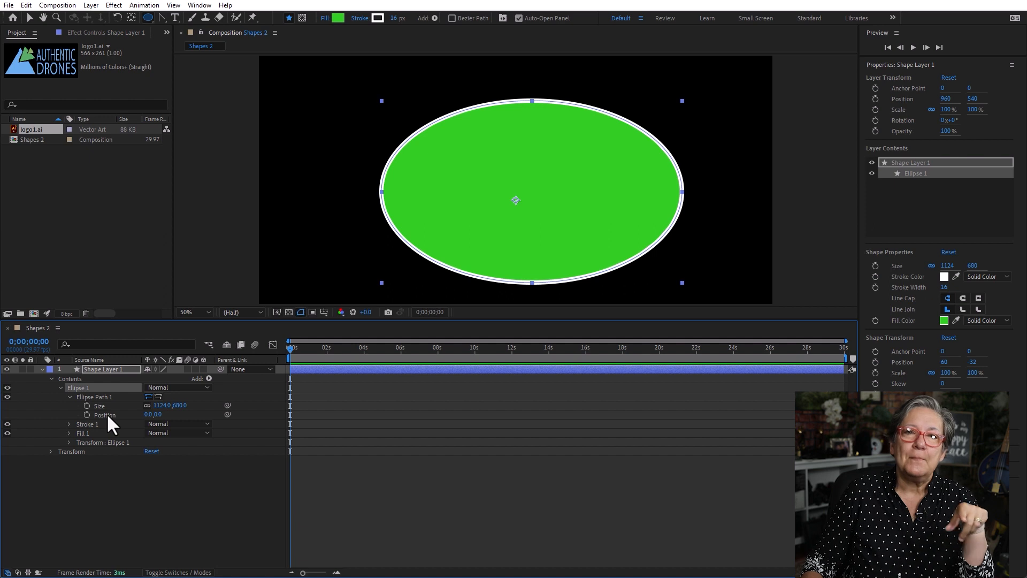
pyautogui.click(69, 442)
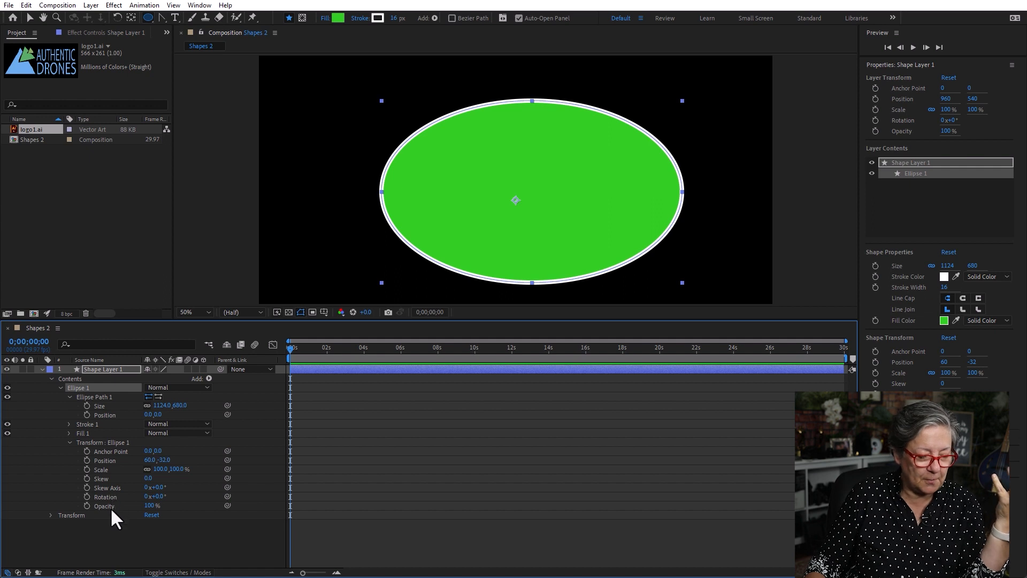
pyautogui.click(107, 405)
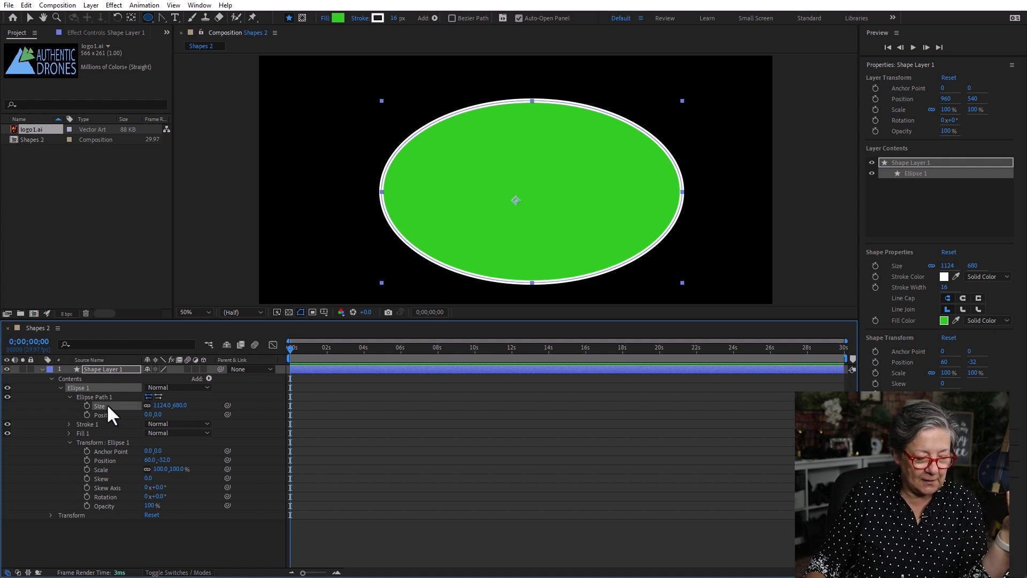
pyautogui.click(104, 468)
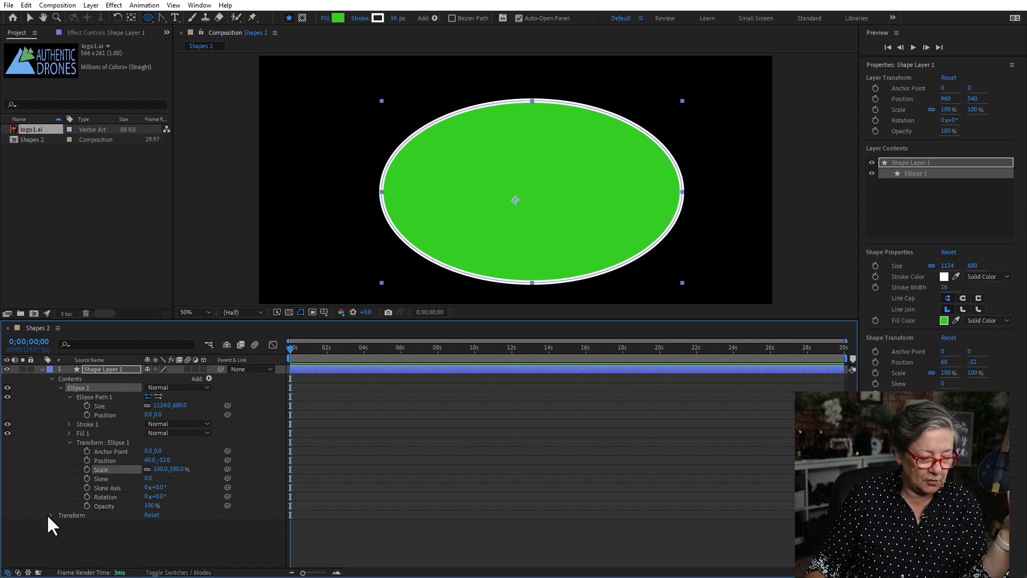
pyautogui.click(49, 515)
pyautogui.click(93, 543)
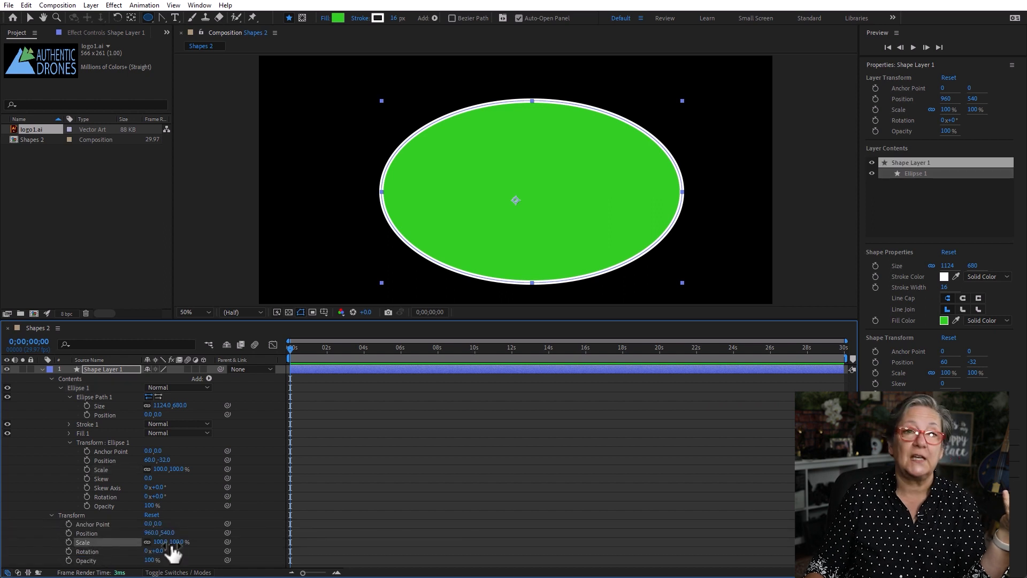
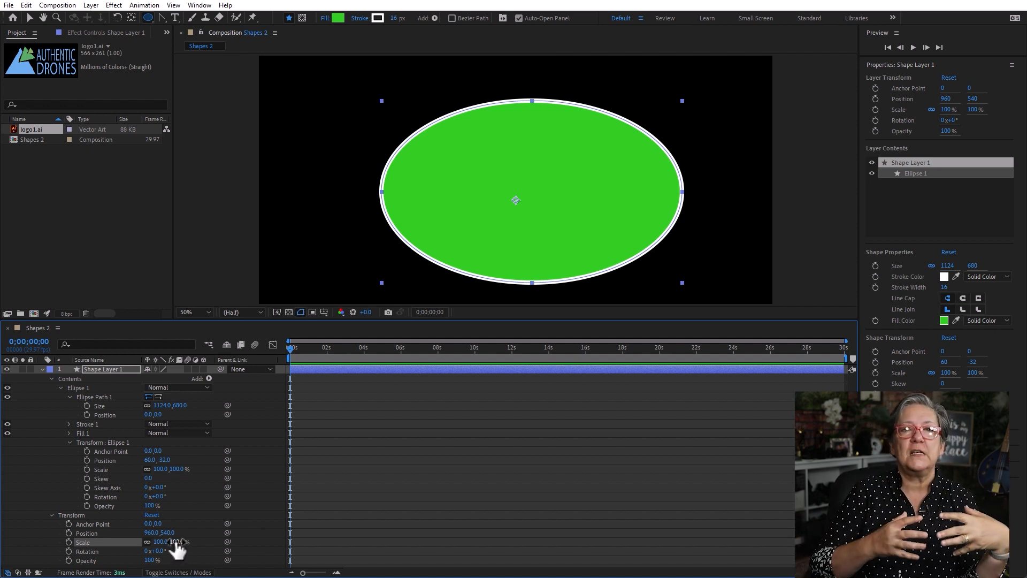
# Resize the ellipse at each level: layer scale 127%, Ellipse 1 group scale 79% and Ellipse Path 1 size 1168 by 706.6.
pyautogui.moveTo(177, 546)
pyautogui.mouseDown()
pyautogui.moveTo(121, 535)
pyautogui.moveTo(177, 530)
pyautogui.mouseUp()
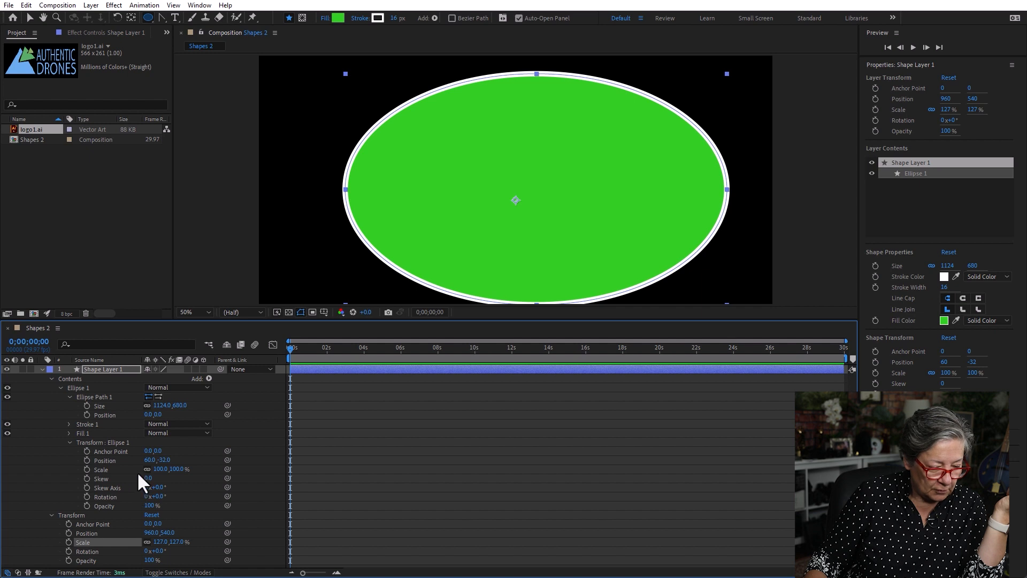
pyautogui.moveTo(158, 473)
pyautogui.mouseDown()
pyautogui.moveTo(129, 470)
pyautogui.moveTo(161, 469)
pyautogui.mouseUp()
pyautogui.moveTo(160, 405); pyautogui.dragTo(185, 407)
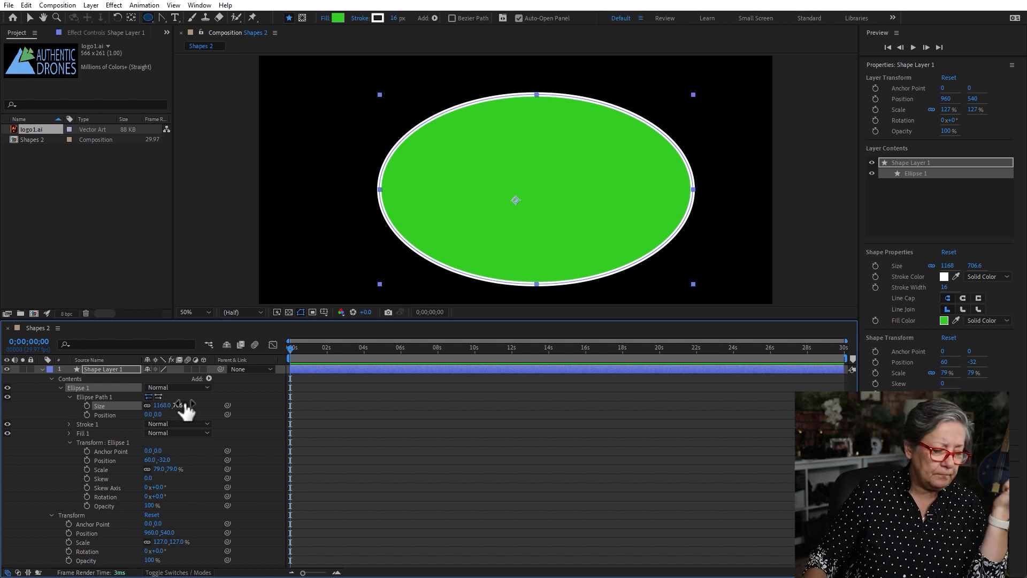
# Delete the green ellipse shape layer from the Shapes 2 composition.
pyautogui.click(114, 368)
pyautogui.press('Delete')
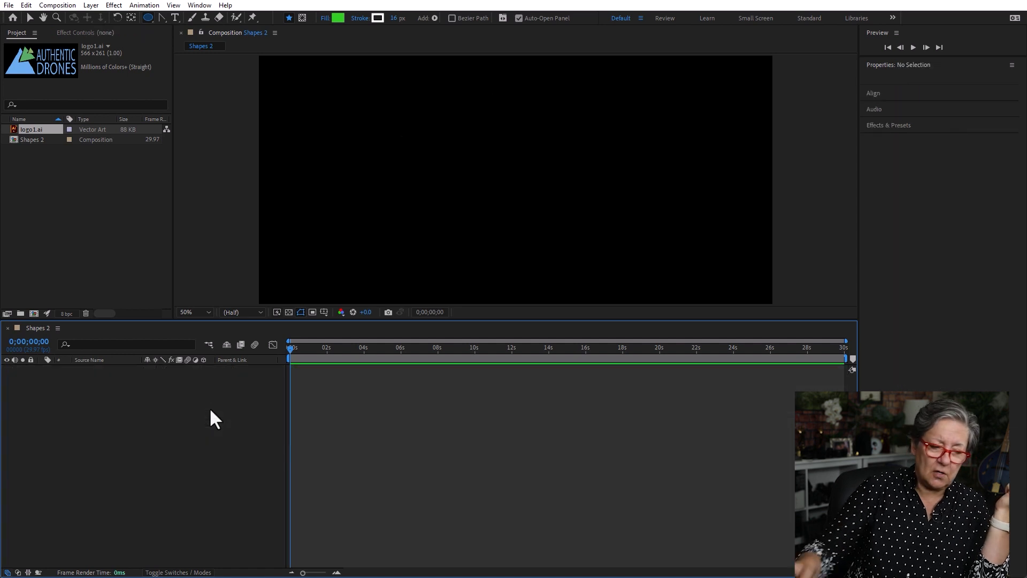
# Draw a polygon with an outer radius of about 140 near the composition's center and raise its points to 8.
pyautogui.click(148, 18)
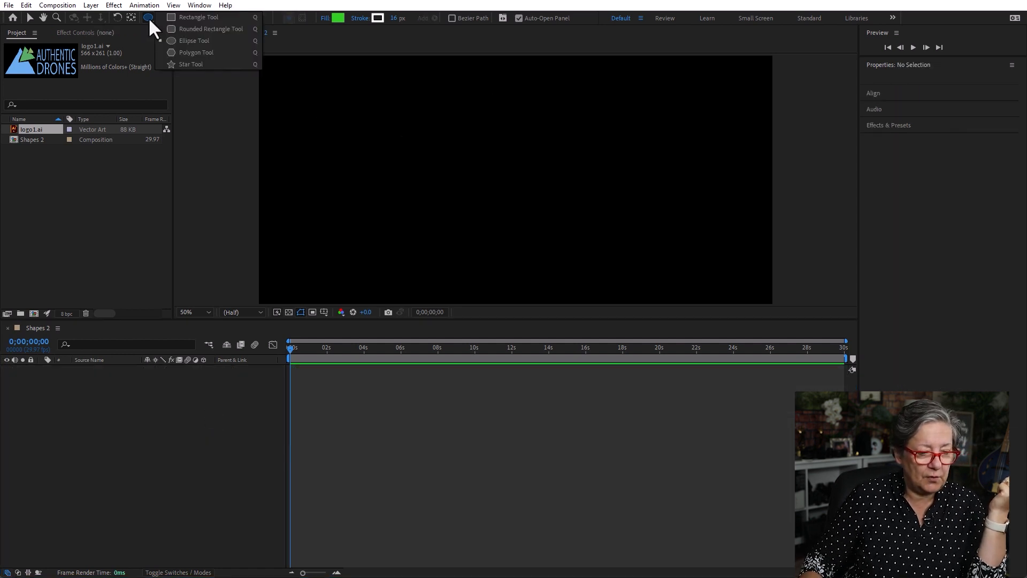
pyautogui.click(216, 52)
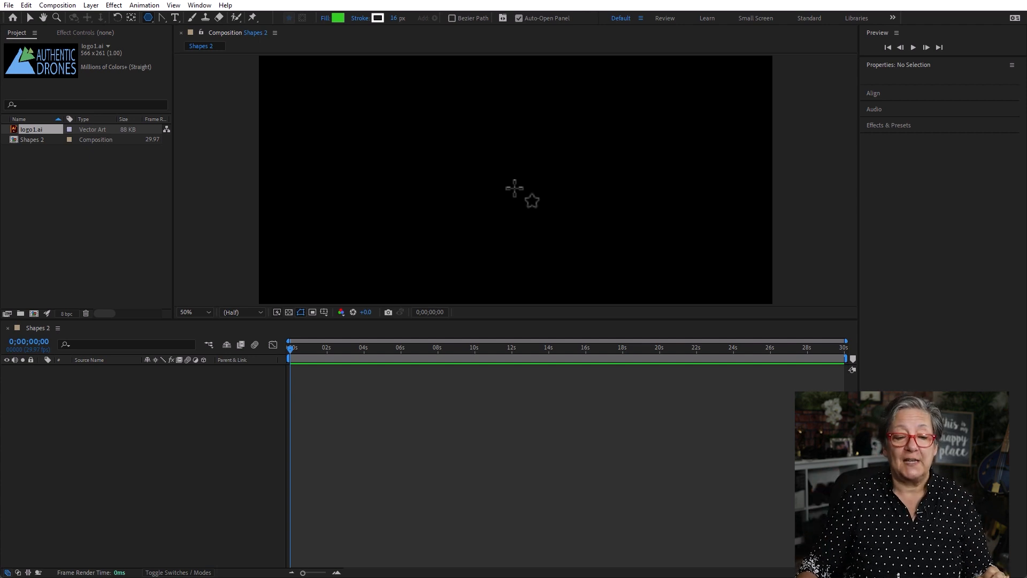
pyautogui.moveTo(470, 160)
pyautogui.mouseDown()
pyautogui.moveTo(516, 200)
pyautogui.moveTo(501, 196)
pyautogui.moveTo(538, 183)
pyautogui.moveTo(585, 220)
pyautogui.moveTo(460, 236)
pyautogui.moveTo(544, 242)
pyautogui.moveTo(486, 179)
pyautogui.moveTo(562, 231)
pyautogui.moveTo(723, 146)
pyautogui.moveTo(395, 145)
pyautogui.moveTo(626, 254)
pyautogui.moveTo(549, 192)
pyautogui.moveTo(477, 259)
pyautogui.moveTo(674, 281)
pyautogui.moveTo(548, 233)
pyautogui.moveTo(535, 239)
pyautogui.moveTo(685, 185)
pyautogui.moveTo(547, 239)
pyautogui.moveTo(632, 234)
pyautogui.moveTo(554, 227)
pyautogui.moveTo(596, 218)
pyautogui.moveTo(649, 186)
pyautogui.moveTo(557, 257)
pyautogui.moveTo(459, 271)
pyautogui.moveTo(564, 239)
pyautogui.moveTo(537, 238)
pyautogui.mouseUp()
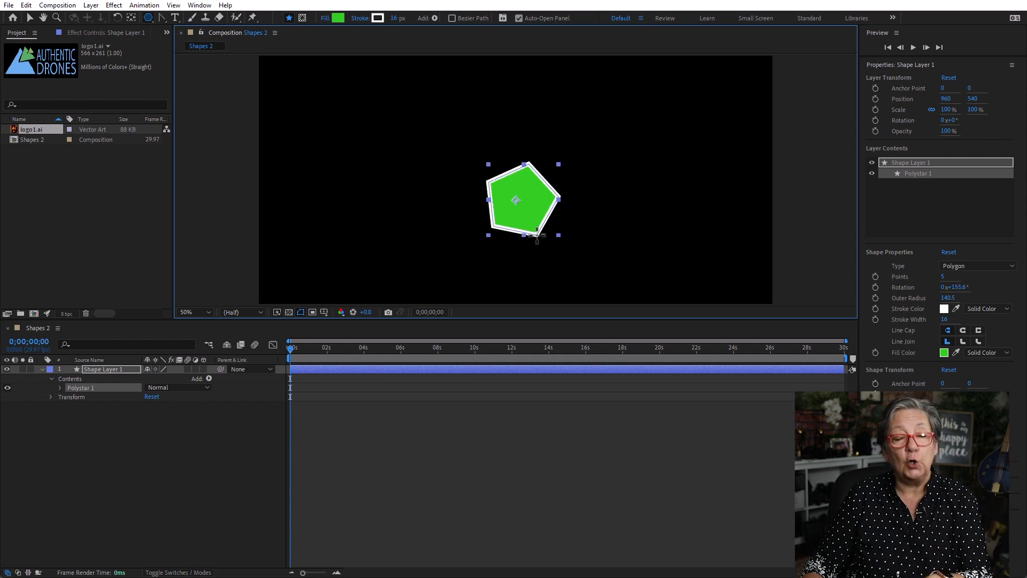
pyautogui.press('Up')
pyautogui.press('Up')
pyautogui.press('Up')
pyautogui.press('Up')
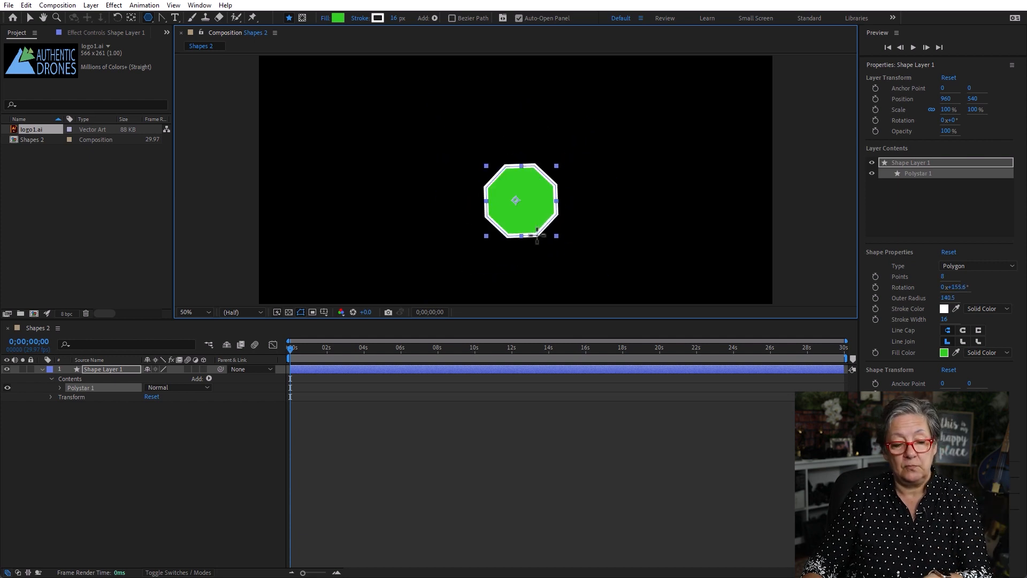
# Reduce the polygon to 3 points and enlarge it to an outer radius of about 250.
pyautogui.press('Down')
pyautogui.press('Down')
pyautogui.press('Down')
pyautogui.press('Down')
pyautogui.press('Down')
pyautogui.press('Down')
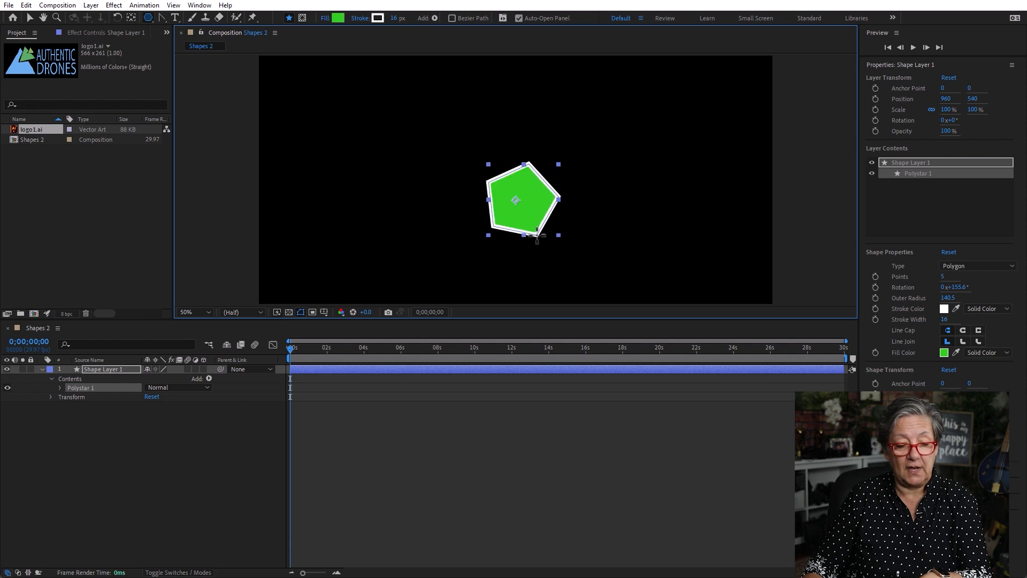
pyautogui.moveTo(538, 238); pyautogui.dragTo(577, 239)
# Adjust the triangle's outer roundness until its corners are rounded.
pyautogui.press('pageup')
pyautogui.press('pageup')
pyautogui.press('pageup')
pyautogui.press('pageup')
pyautogui.press('pageup')
pyautogui.press('pageup')
pyautogui.press('pageup')
pyautogui.press('pageup')
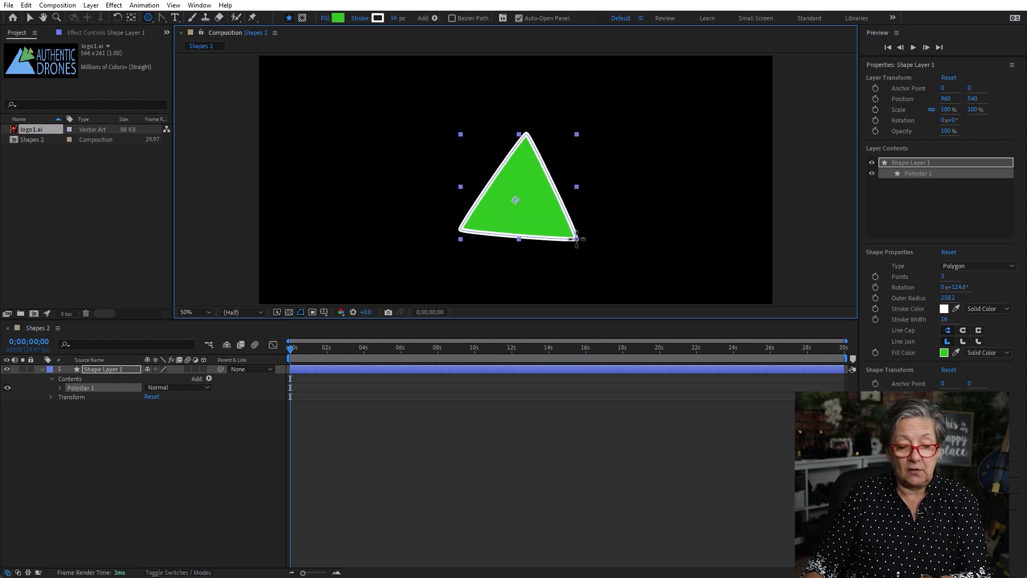
pyautogui.press('pageup')
pyautogui.press('pageup')
pyautogui.press('pageup')
pyautogui.press('pageup')
pyautogui.press('pageup')
pyautogui.press('pageup')
pyautogui.press('pageup')
pyautogui.press('pageup')
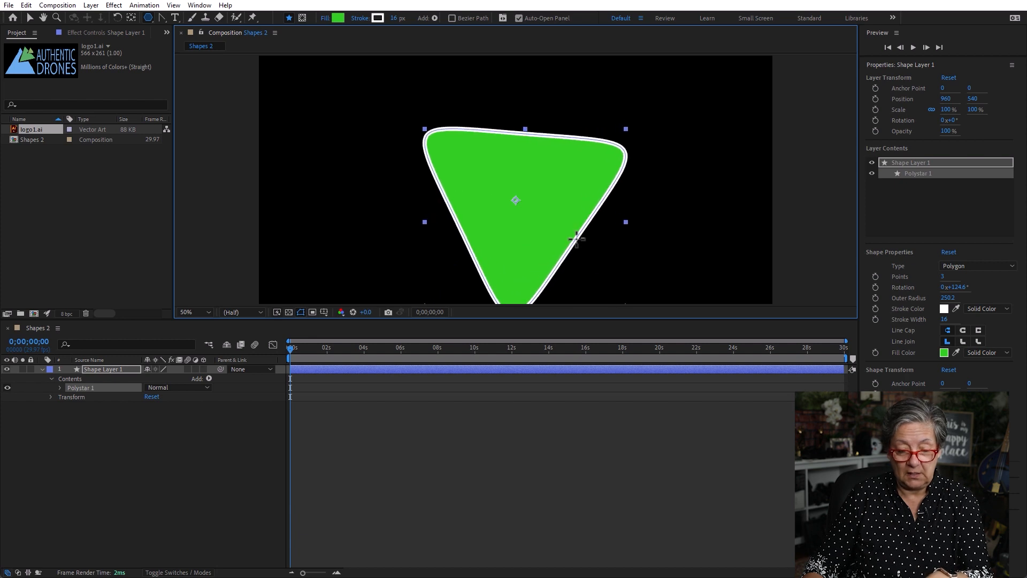
pyautogui.press('pageup')
pyautogui.press('pageup')
pyautogui.press('pageup')
pyautogui.press('pageup')
pyautogui.press('pageup')
pyautogui.press('pageup')
pyautogui.press('pageup')
pyautogui.press('pageup')
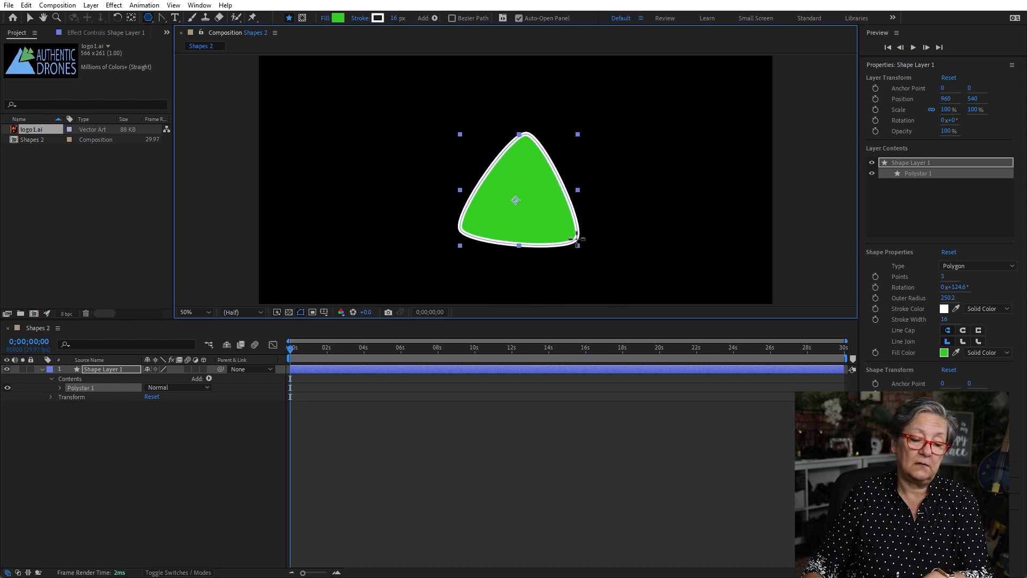
# Reduce the triangle's outer roundness until its corners are sharp, and delete its shape layer.
pyautogui.press('pagedown')
pyautogui.press('pagedown')
pyautogui.press('pagedown')
pyautogui.press('pagedown')
pyautogui.press('pagedown')
pyautogui.press('pagedown')
pyautogui.press('pagedown')
pyautogui.press('pagedown')
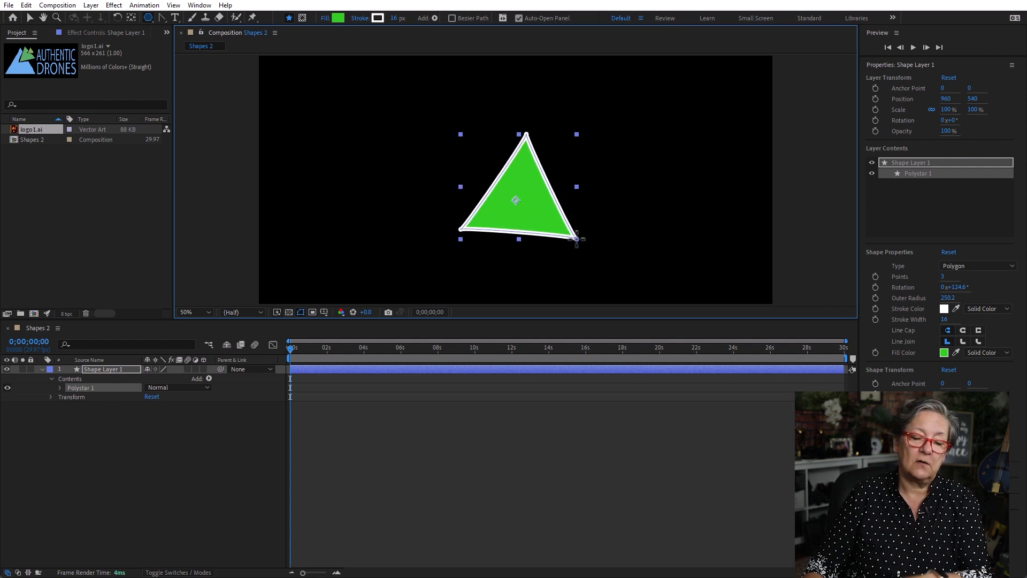
pyautogui.press('pageup')
pyautogui.press('pageup')
pyautogui.moveTo(578, 239); pyautogui.dragTo(579, 236)
pyautogui.click(113, 369)
pyautogui.press('Delete')
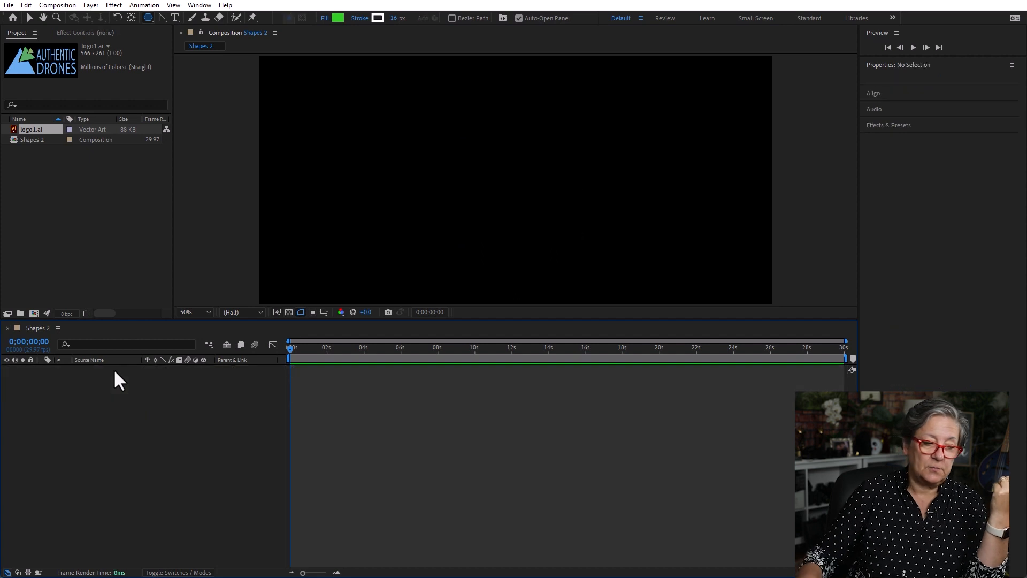
# Draw a five-pointed star near the composition's center with an inner radius of about 60 and an outer radius of about 422.
pyautogui.click(149, 17)
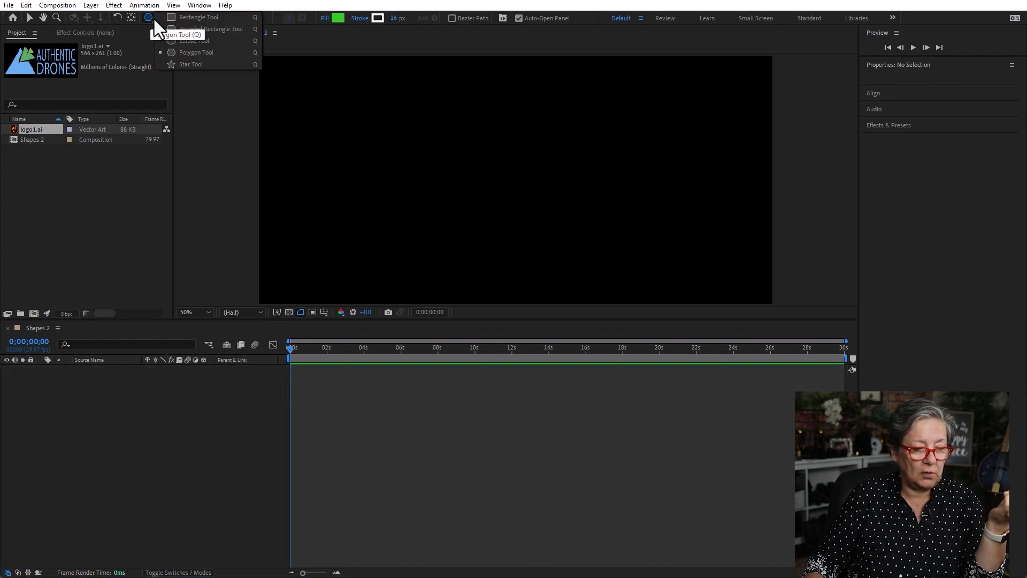
pyautogui.click(188, 64)
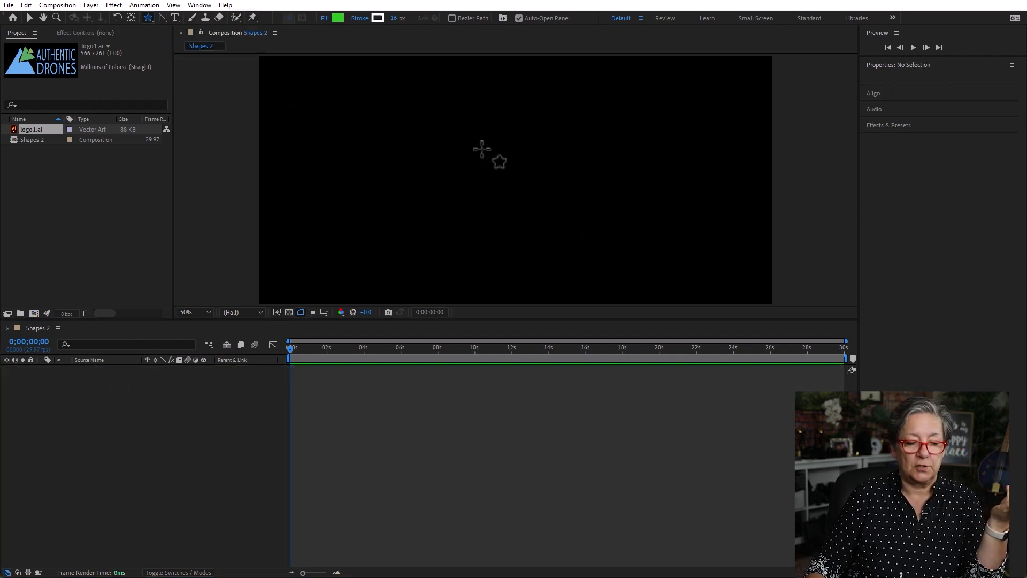
pyautogui.moveTo(516, 200); pyautogui.dragTo(541, 209)
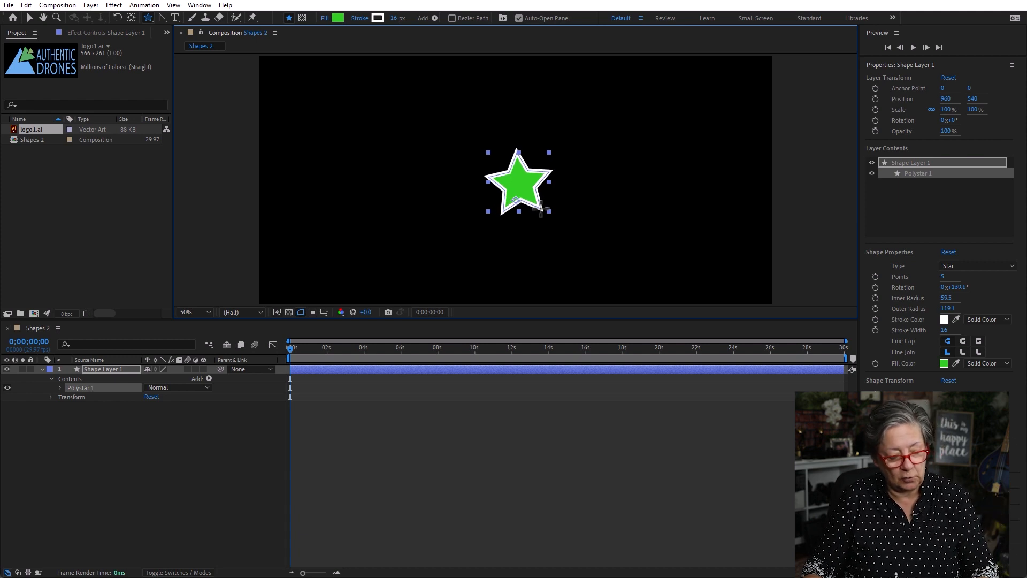
pyautogui.moveTo(540, 209); pyautogui.dragTo(586, 277)
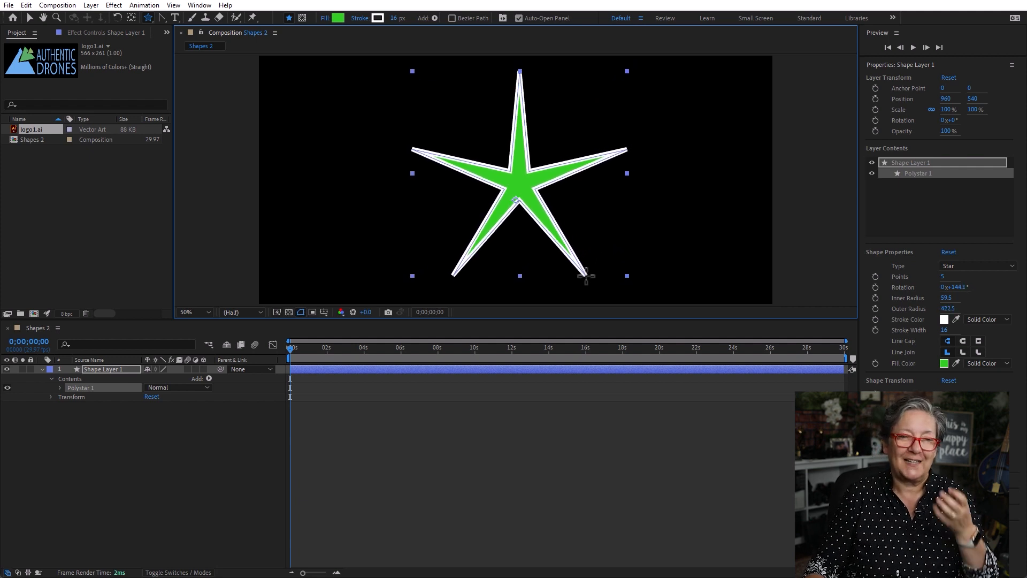
# Raise the number of points on the star to 11.
pyautogui.press('Up')
pyautogui.press('Up')
pyautogui.press('Up')
pyautogui.press('Up')
pyautogui.press('Up')
pyautogui.press('Up')
pyautogui.moveTo(586, 275); pyautogui.dragTo(586, 275)
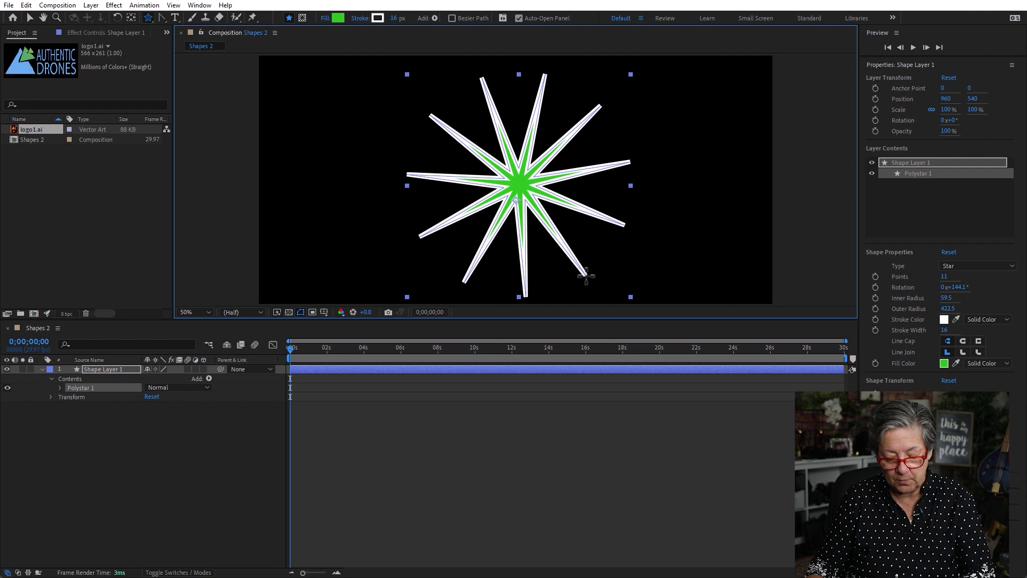
# Change the star's outer roundness to -250% to form petals, finishing with an outer radius of about 415.
pyautogui.press('Right')
pyautogui.press('Right')
pyautogui.press('Right')
pyautogui.press('Right')
pyautogui.press('Right')
pyautogui.press('Right')
pyautogui.press('Right')
pyautogui.press('Right')
pyautogui.moveTo(587, 275); pyautogui.dragTo(594, 272)
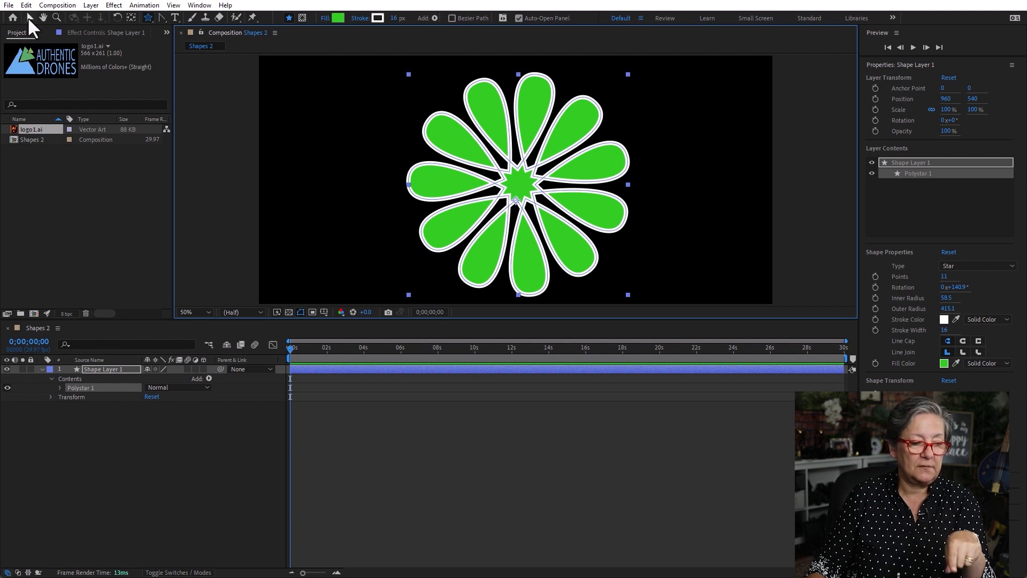
# Move the shape layer's anchor point to the center of the flower using the Pan Behind tool.
pyautogui.click(28, 17)
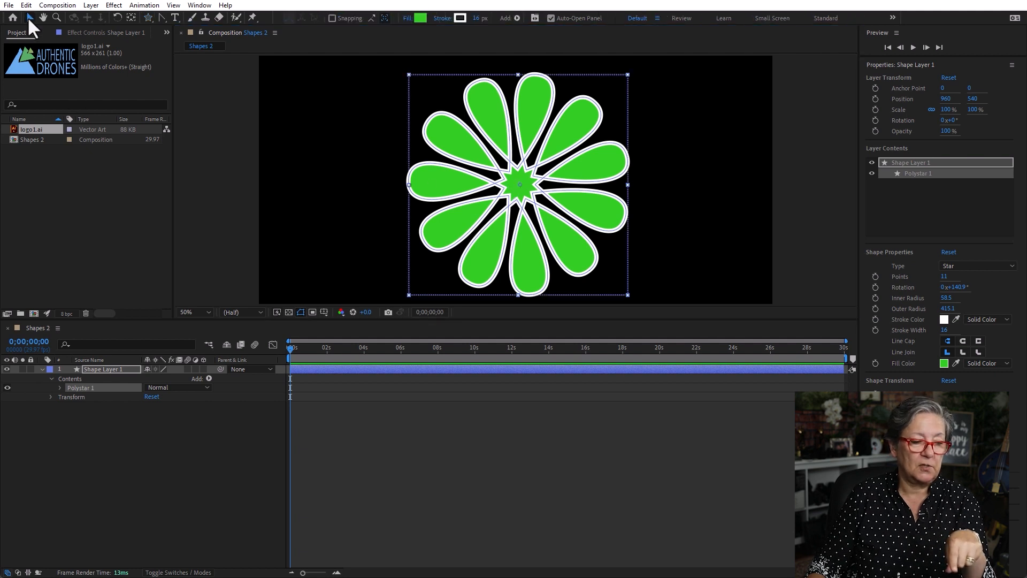
pyautogui.click(130, 16)
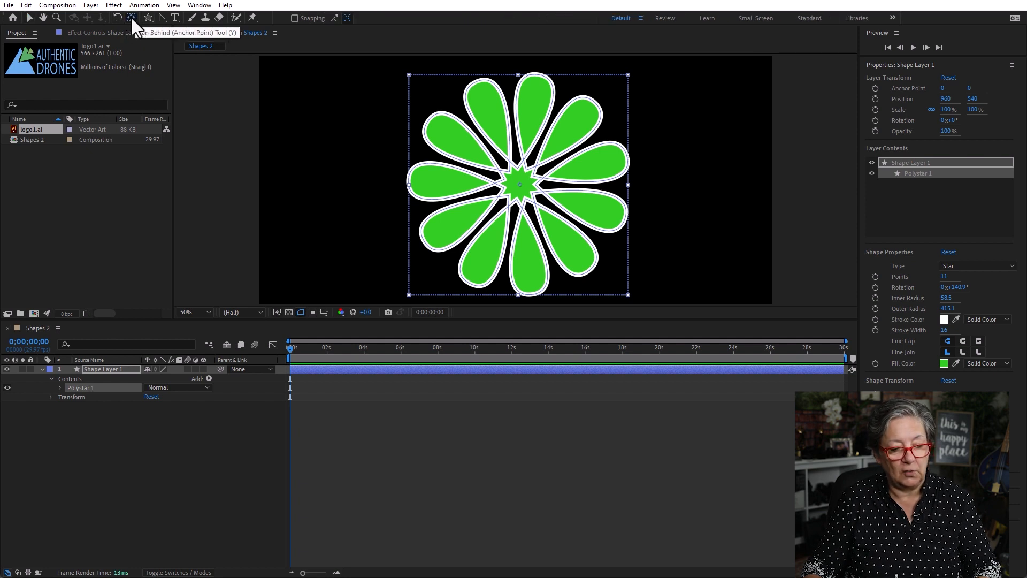
pyautogui.click(212, 455)
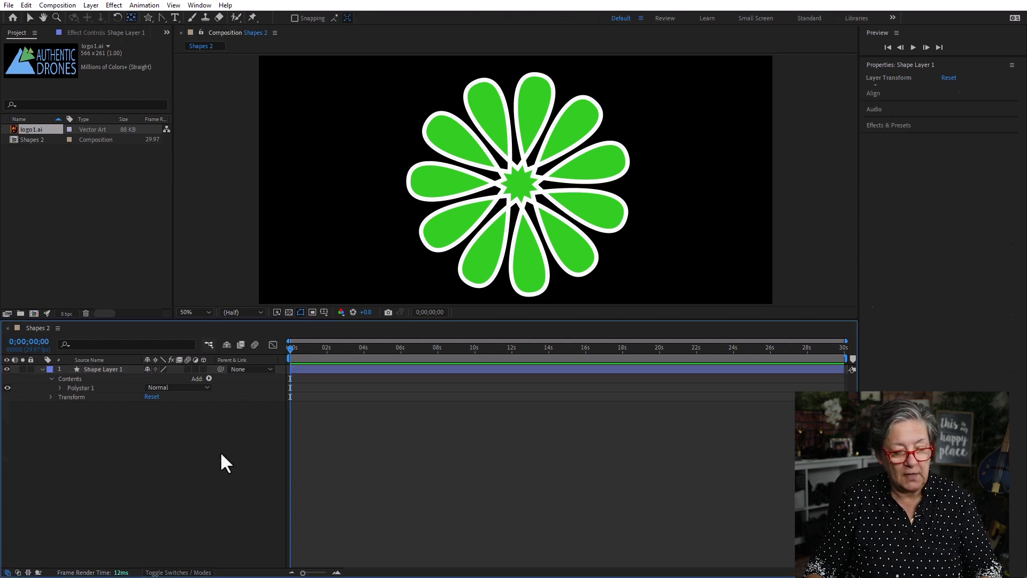
pyautogui.click(512, 192)
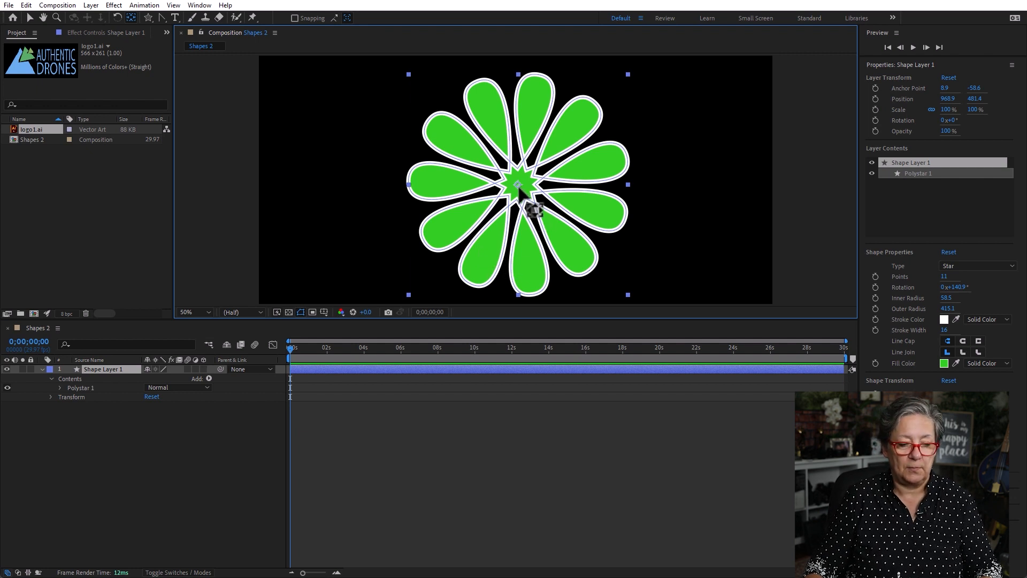
# Set the polystar path to 21 points, rotation 160.9°, inner radius 70.5 and outer radius 388.1.
pyautogui.click(60, 388)
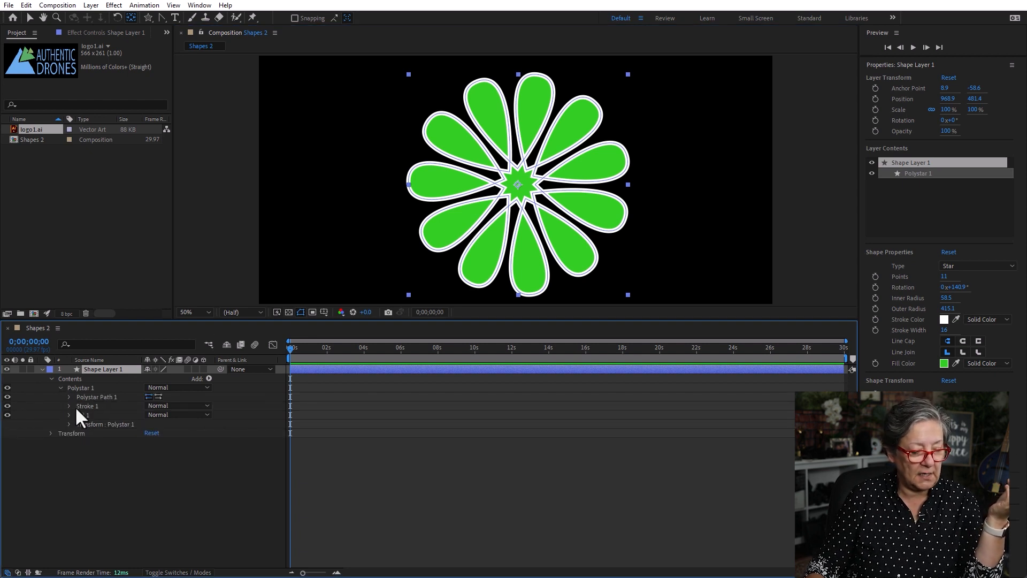
pyautogui.click(69, 396)
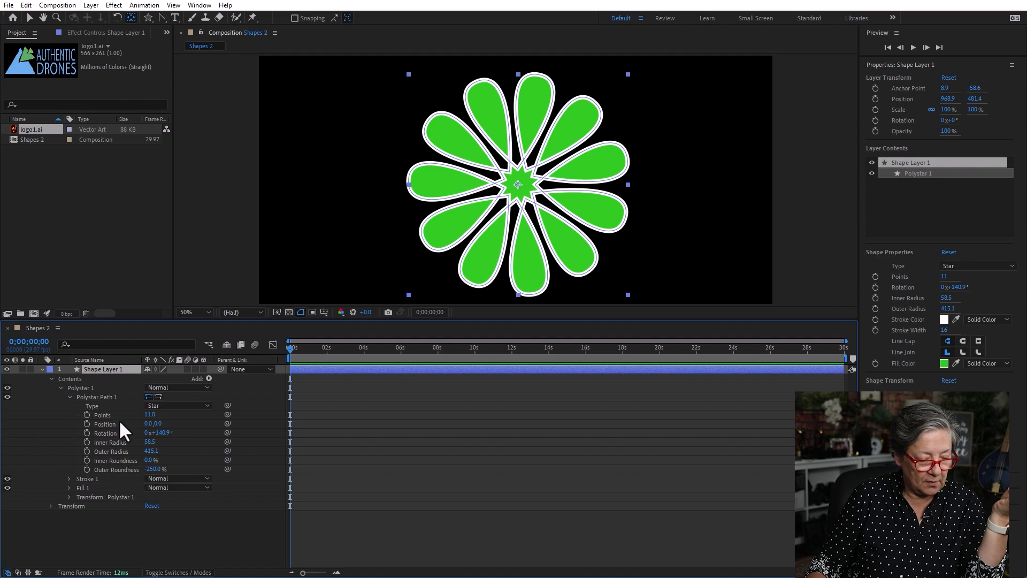
pyautogui.moveTo(150, 415)
pyautogui.mouseDown()
pyautogui.moveTo(170, 418)
pyautogui.moveTo(159, 418)
pyautogui.mouseUp()
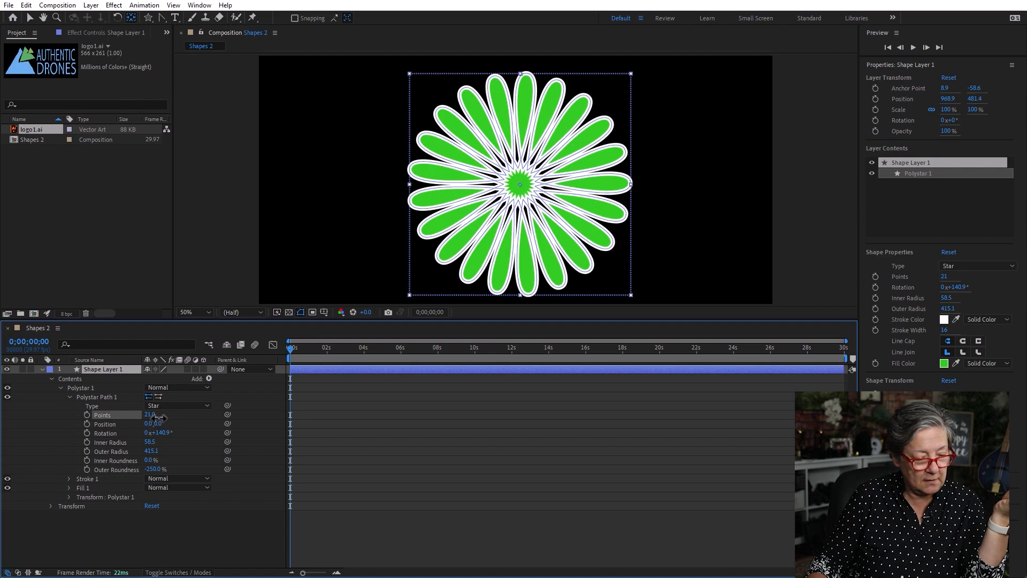
pyautogui.moveTo(159, 436); pyautogui.dragTo(152, 471)
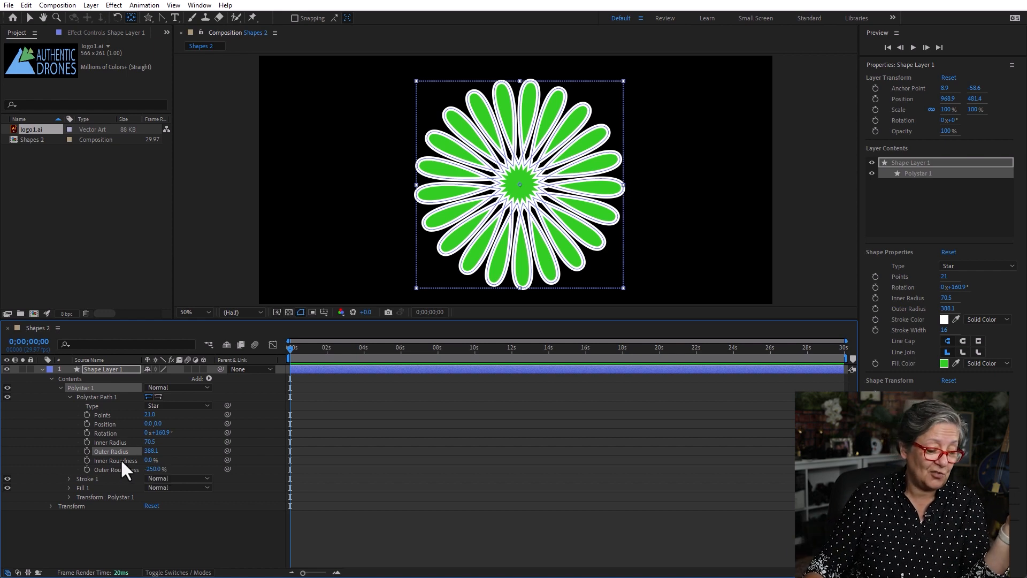
# Remove the stroke from the flower shape by setting its stroke type to None.
pyautogui.click(101, 370)
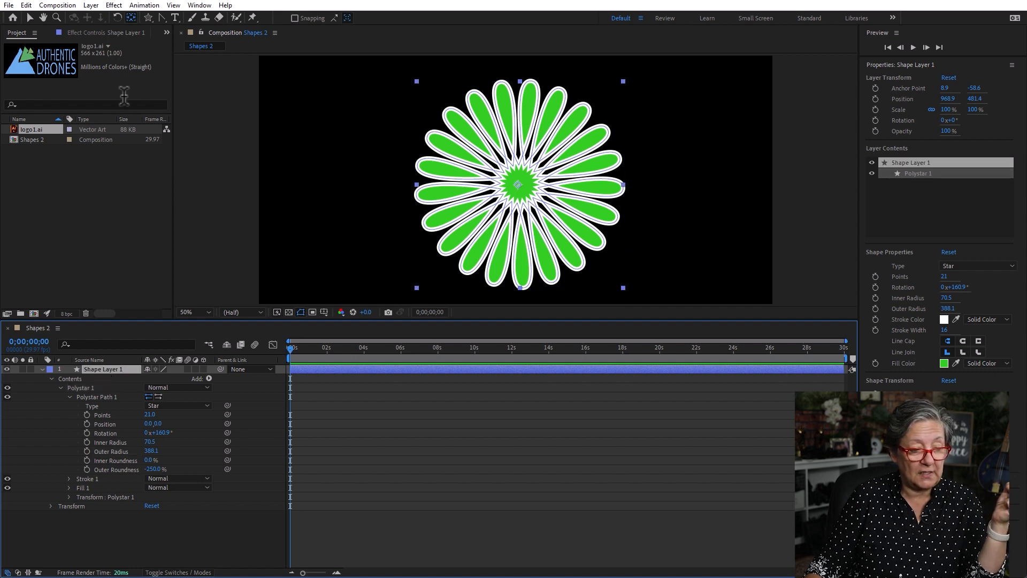
pyautogui.click(148, 17)
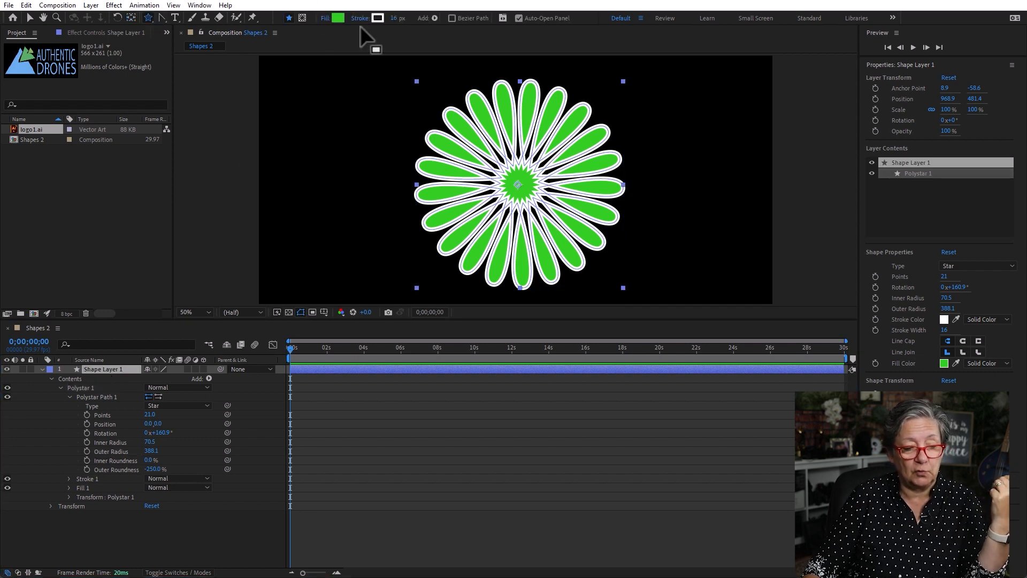
pyautogui.click(366, 19)
pyautogui.click(459, 258)
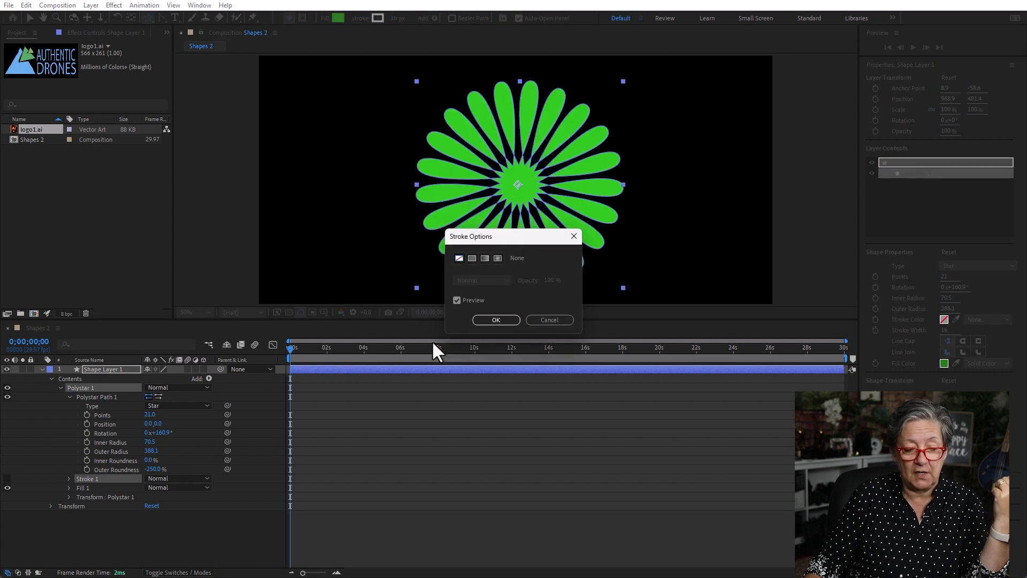
pyautogui.press('Return')
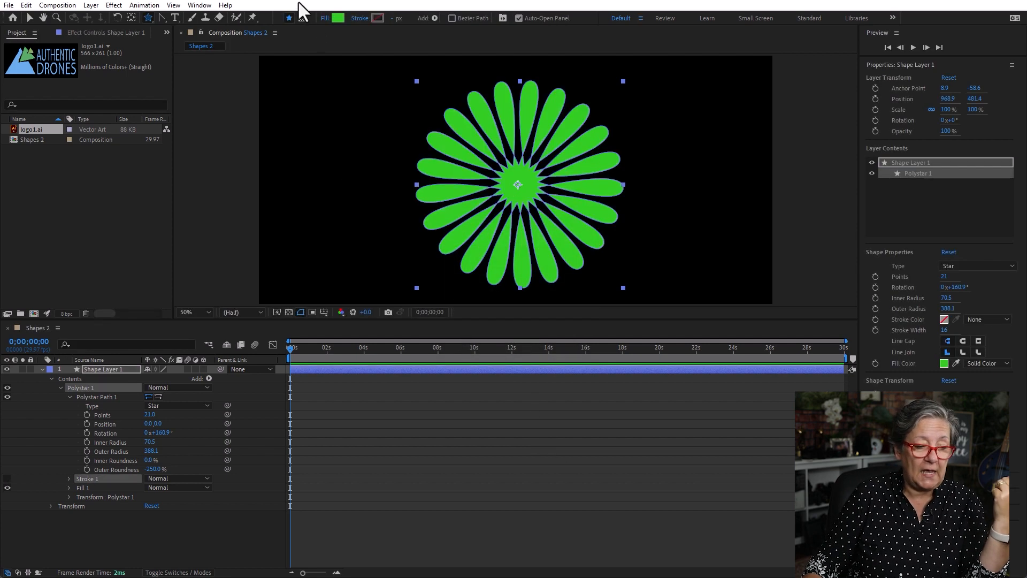
# Change the flower's fill from solid color to a radial gradient.
pyautogui.click(325, 19)
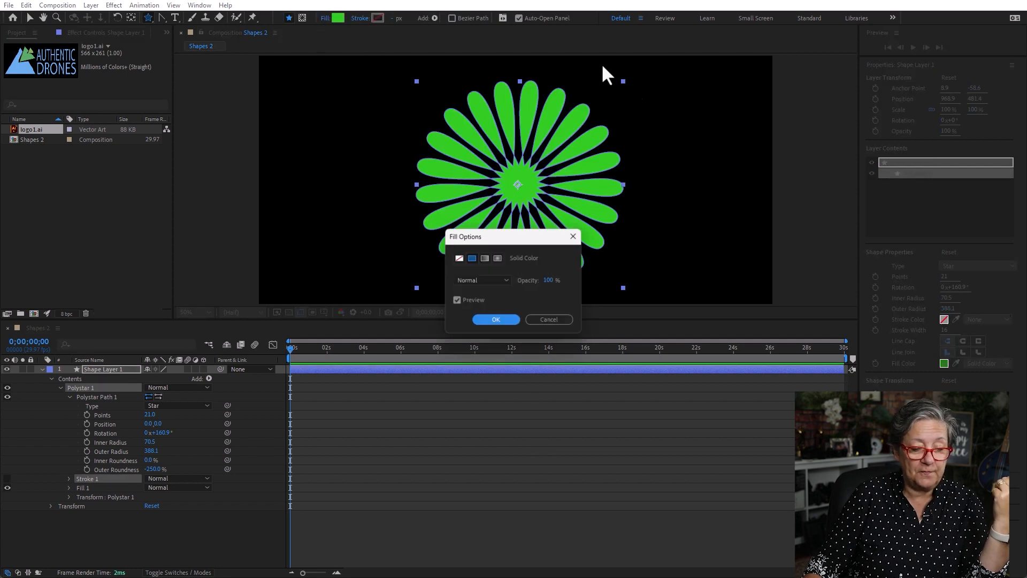
pyautogui.click(497, 257)
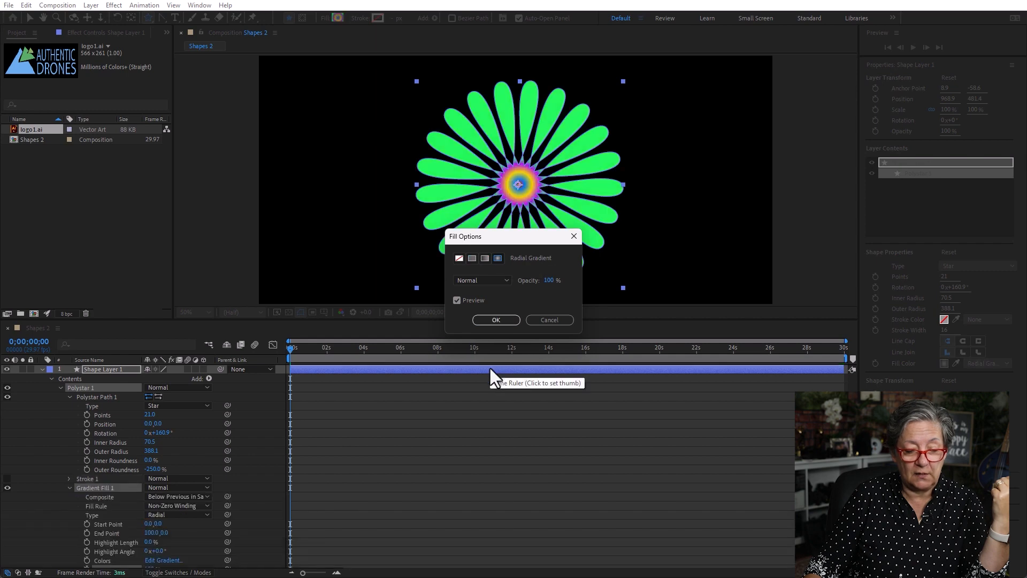
pyautogui.click(497, 319)
# Remove the blue, yellow and purple color stops from the fill gradient, keeping only the red and green ones.
pyautogui.click(339, 16)
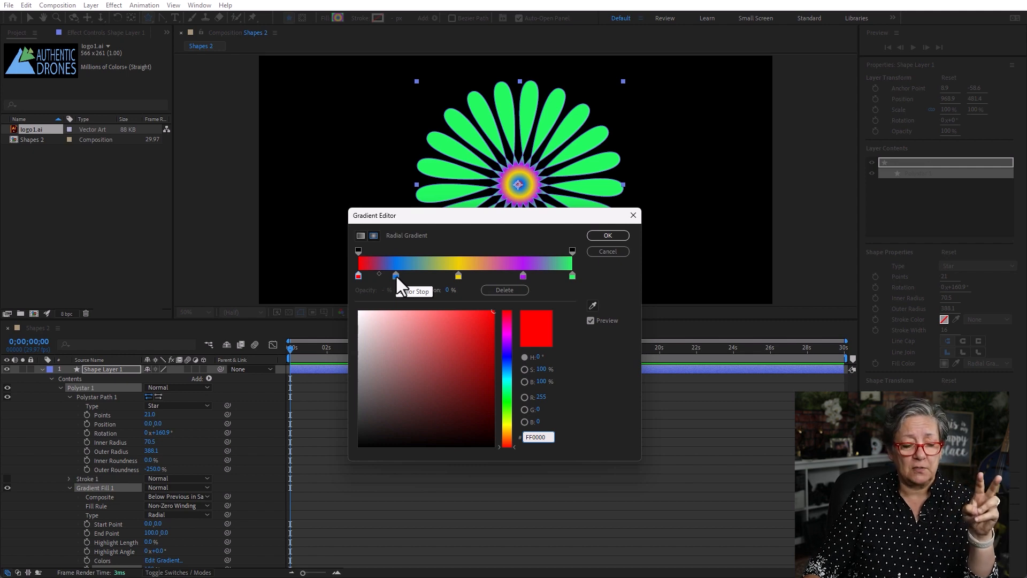
pyautogui.moveTo(396, 275); pyautogui.dragTo(396, 326)
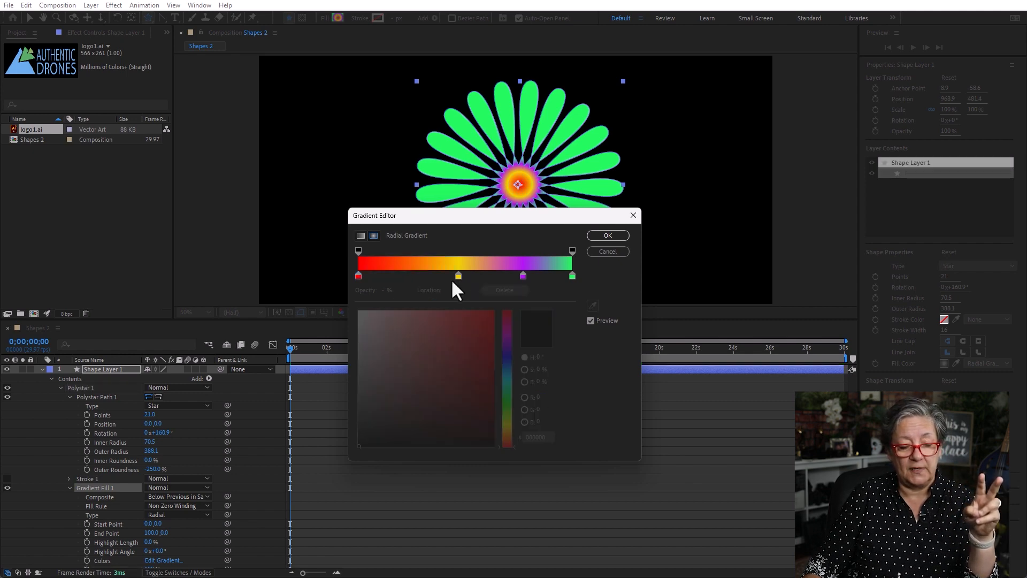
pyautogui.moveTo(458, 275); pyautogui.dragTo(460, 329)
pyautogui.click(522, 277)
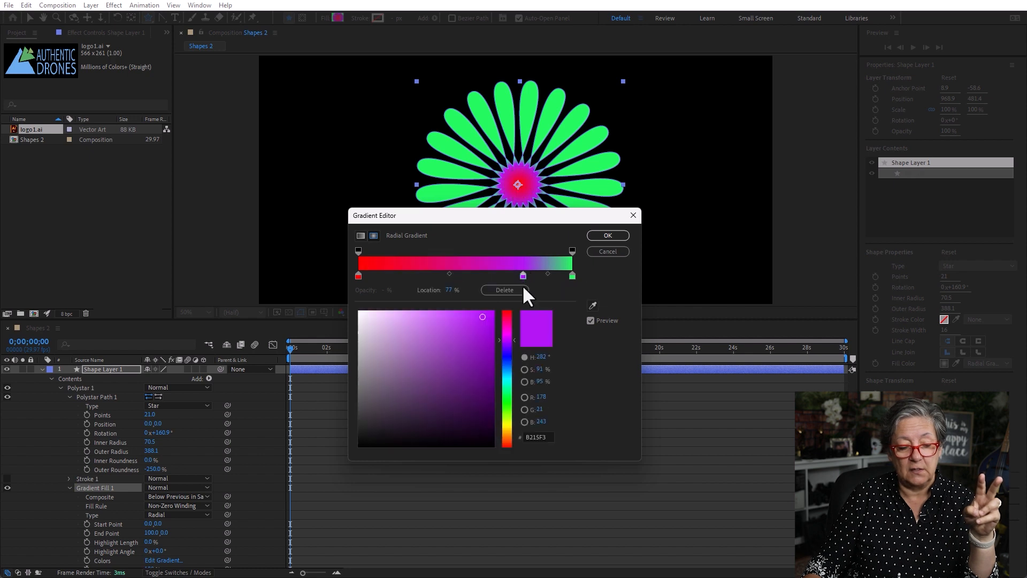
pyautogui.moveTo(523, 283); pyautogui.dragTo(584, 396)
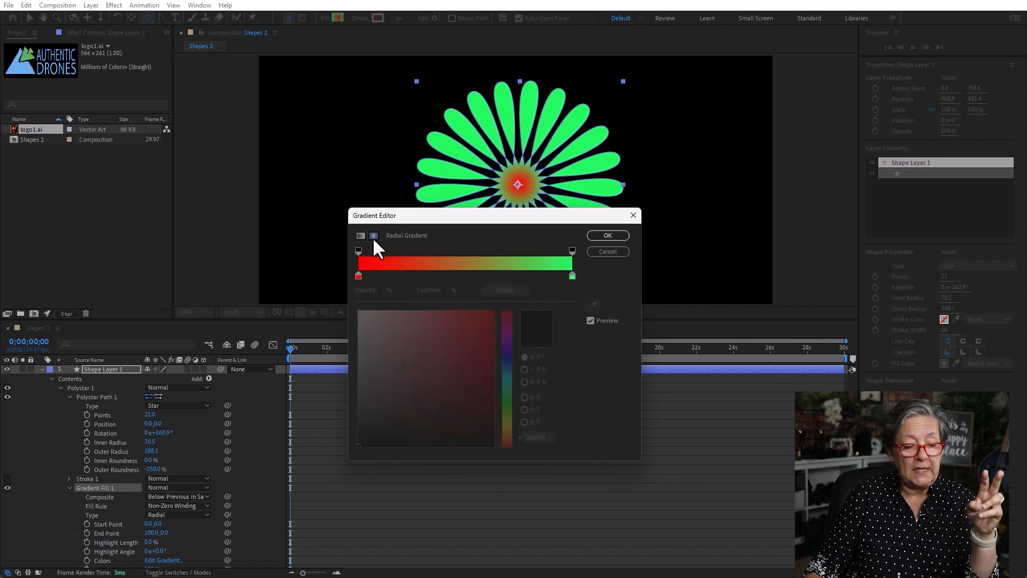
# Recolor the radial gradient with orange-yellow FFB504 at the center stop and white FFFFFF at the outer stop, and accept it.
pyautogui.click(358, 275)
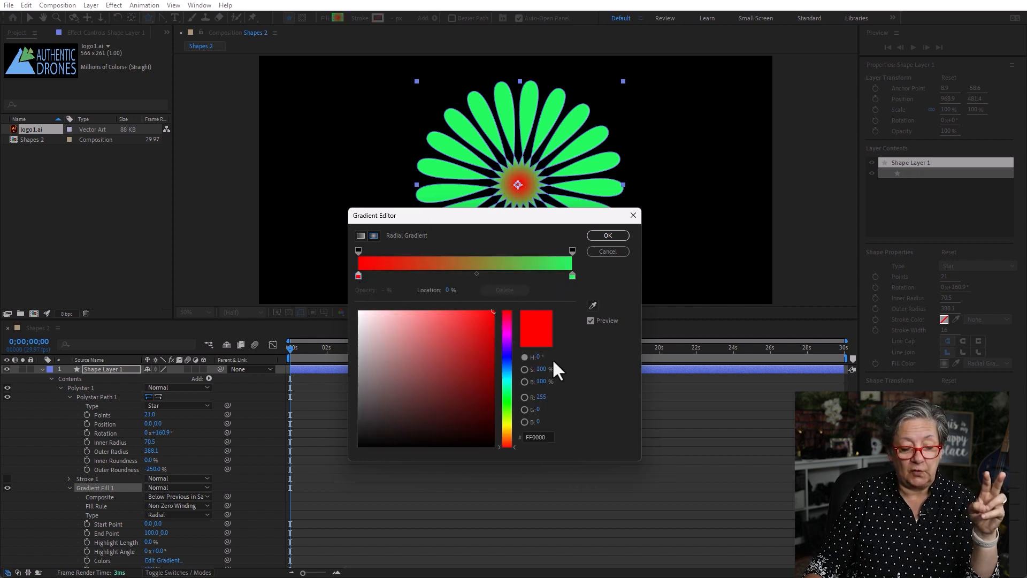
pyautogui.click(508, 431)
pyautogui.moveTo(482, 363); pyautogui.dragTo(492, 311)
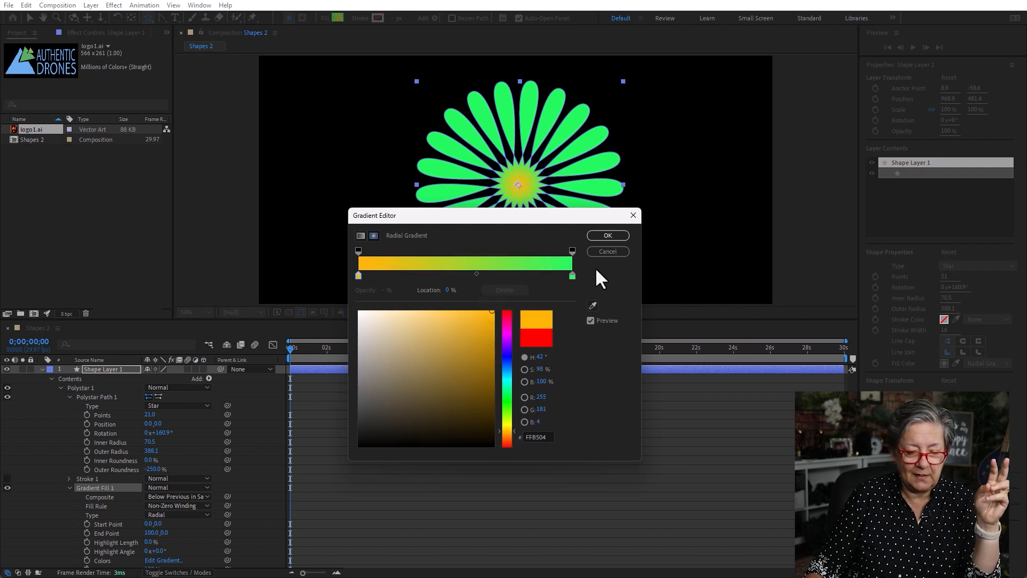
pyautogui.click(572, 275)
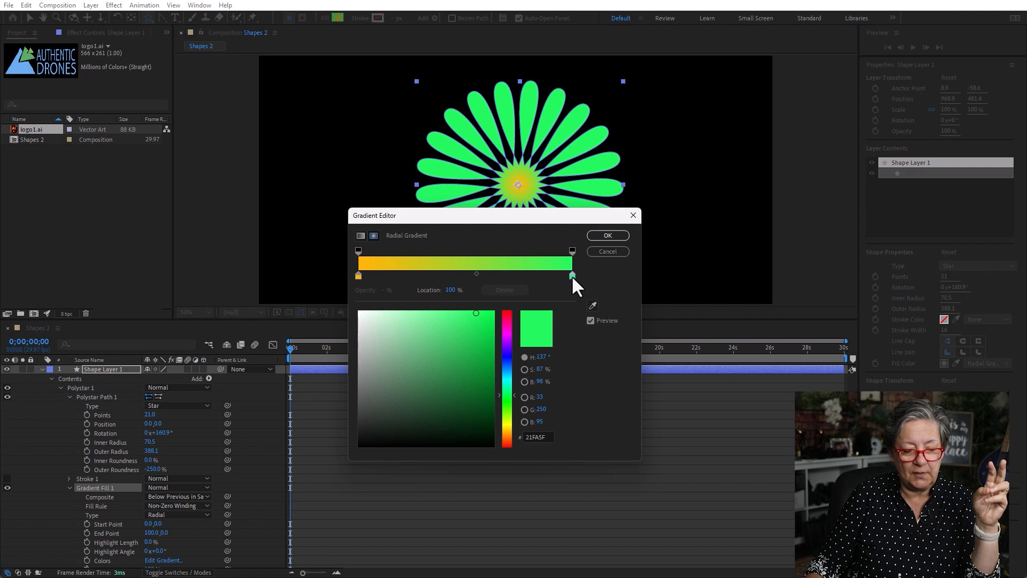
pyautogui.moveTo(428, 332); pyautogui.dragTo(317, 308)
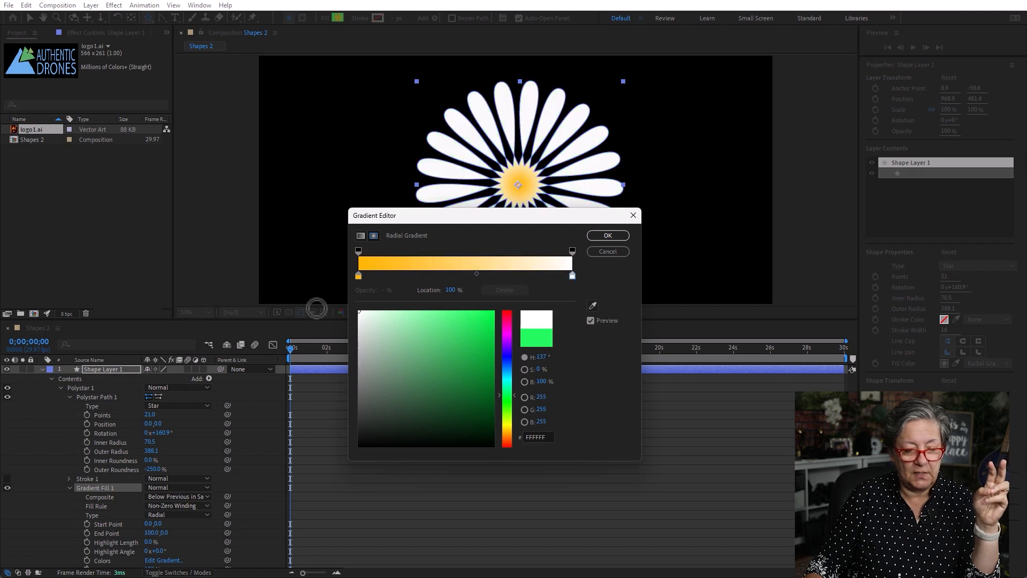
pyautogui.click(604, 234)
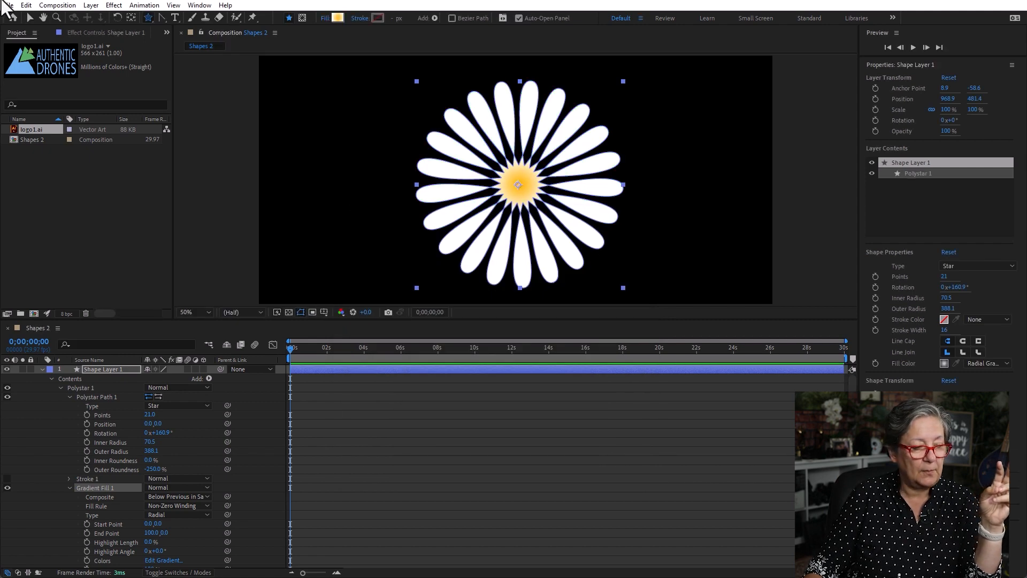
# Move the flower's gradient end point outward to 132, -8 and collapse the Polystar Path 1 and Gradient Fill 1 properties.
pyautogui.click(31, 17)
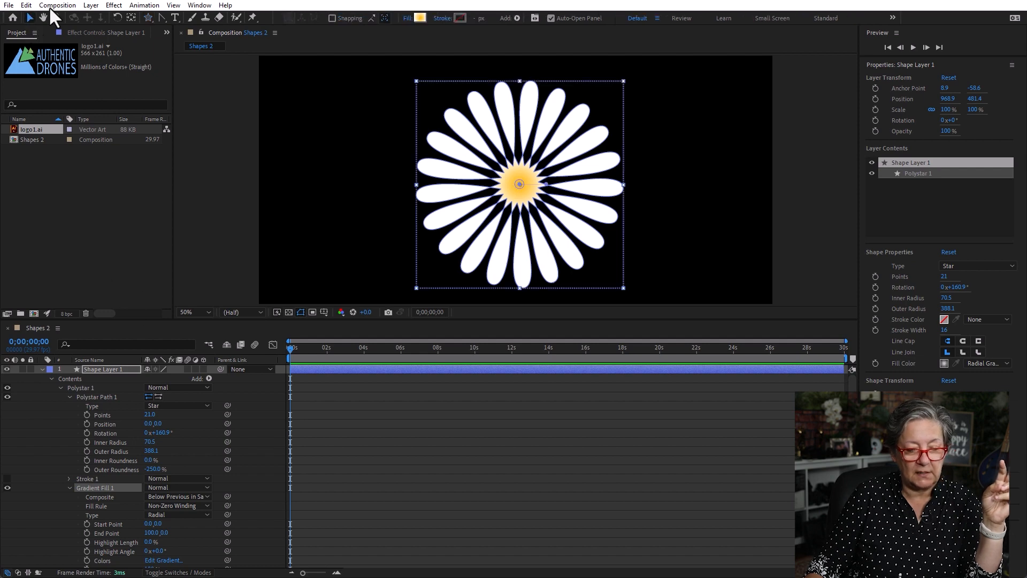
pyautogui.moveTo(547, 185)
pyautogui.mouseDown()
pyautogui.moveTo(615, 184)
pyautogui.moveTo(554, 183)
pyautogui.mouseUp()
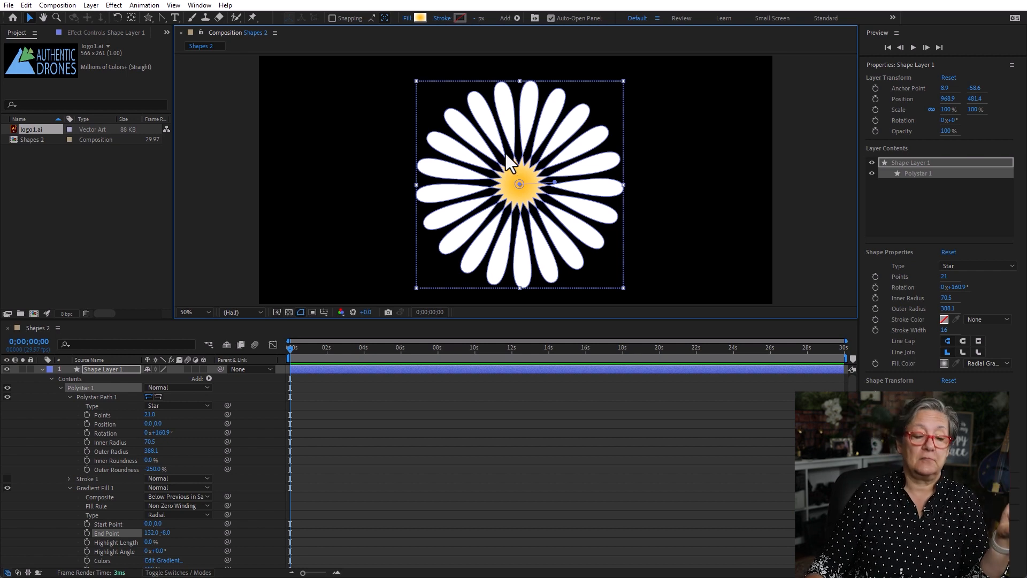
pyautogui.click(60, 388)
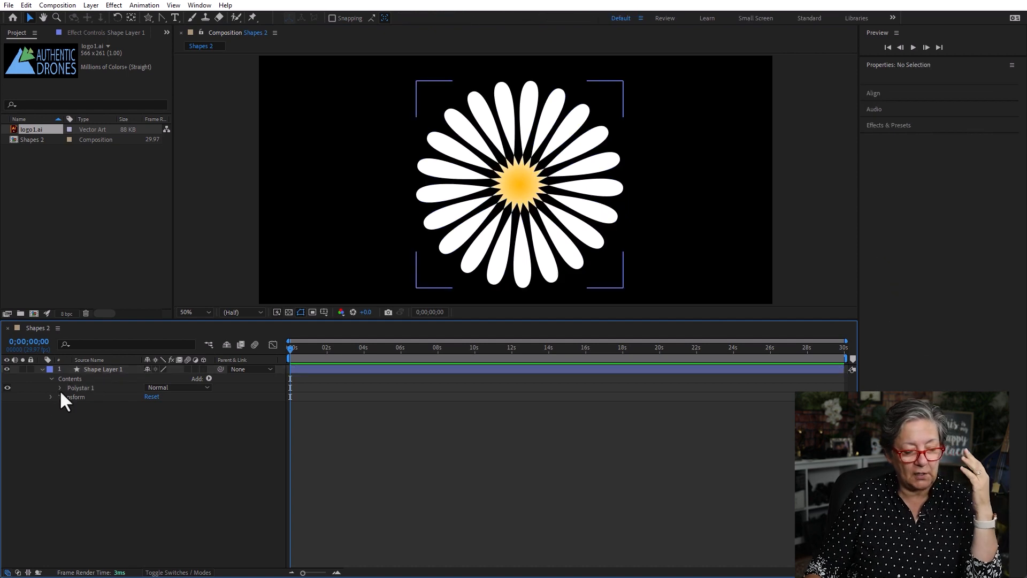
pyautogui.click(59, 388)
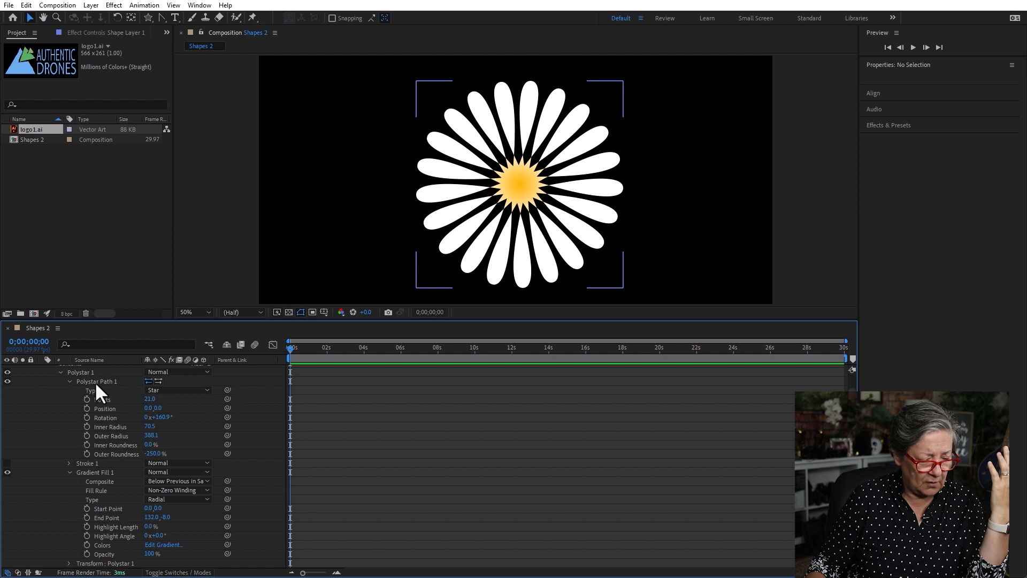
pyautogui.click(70, 381)
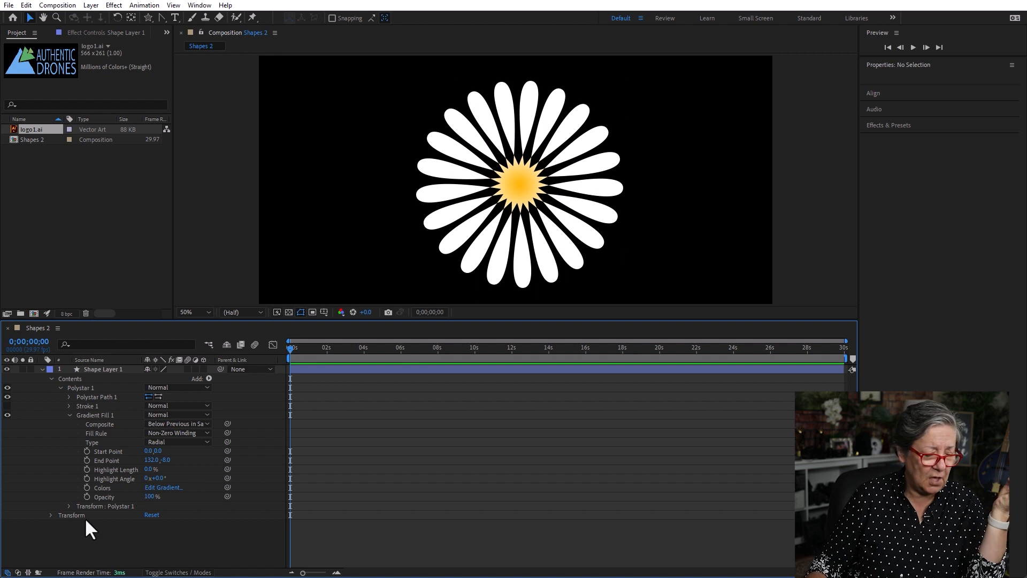
pyautogui.click(69, 415)
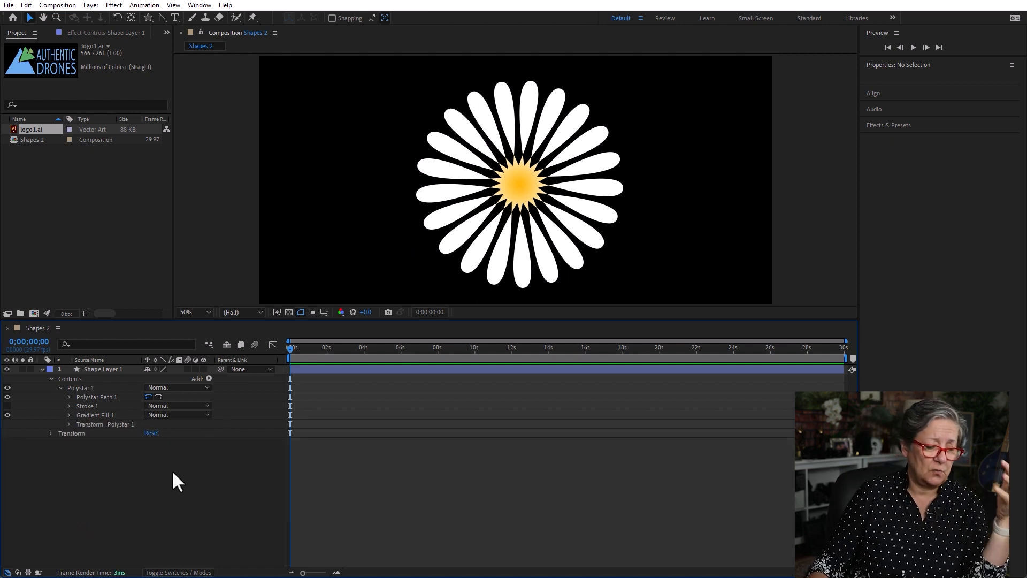
pyautogui.click(120, 369)
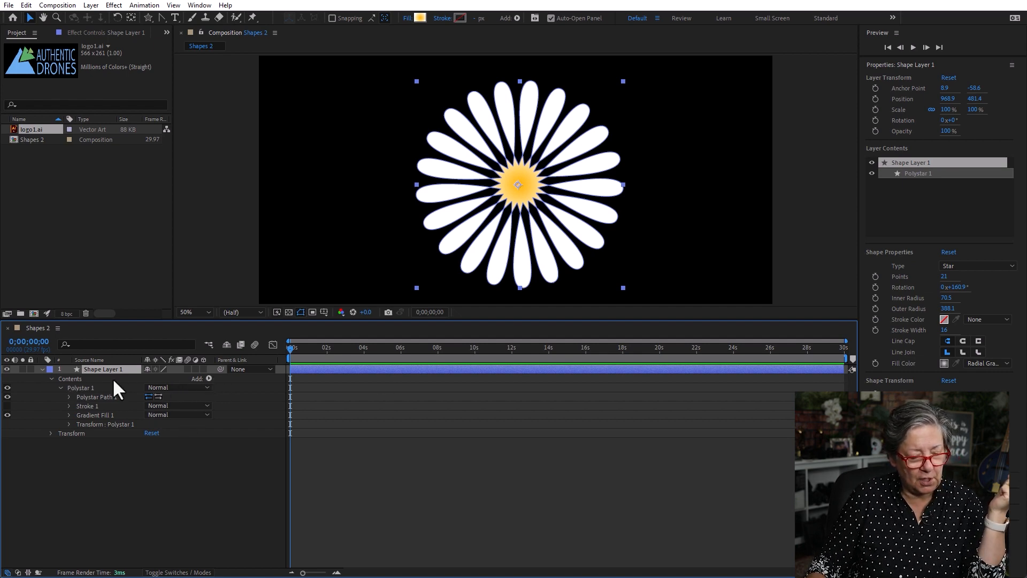
pyautogui.click(209, 378)
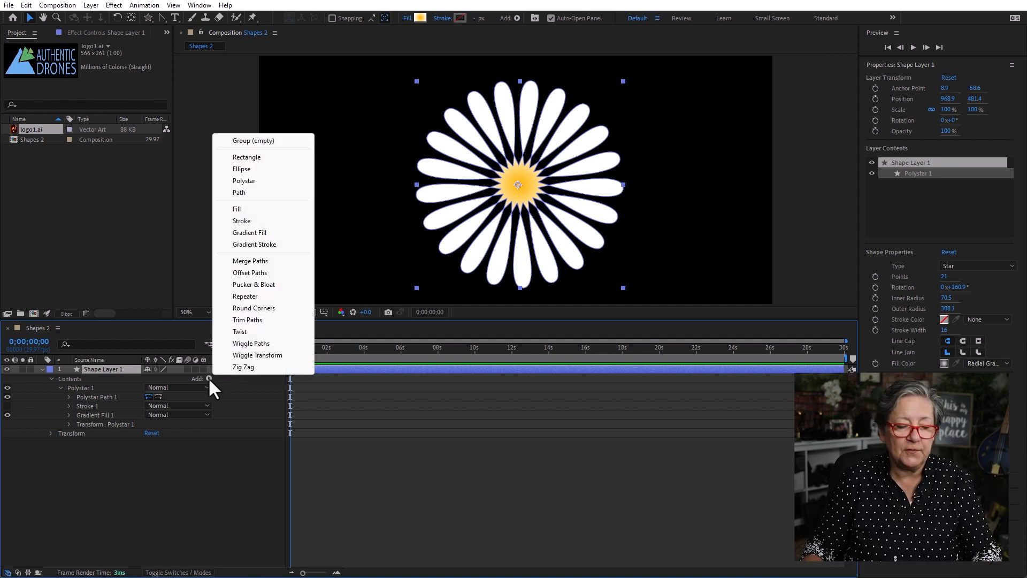
pyautogui.click(201, 493)
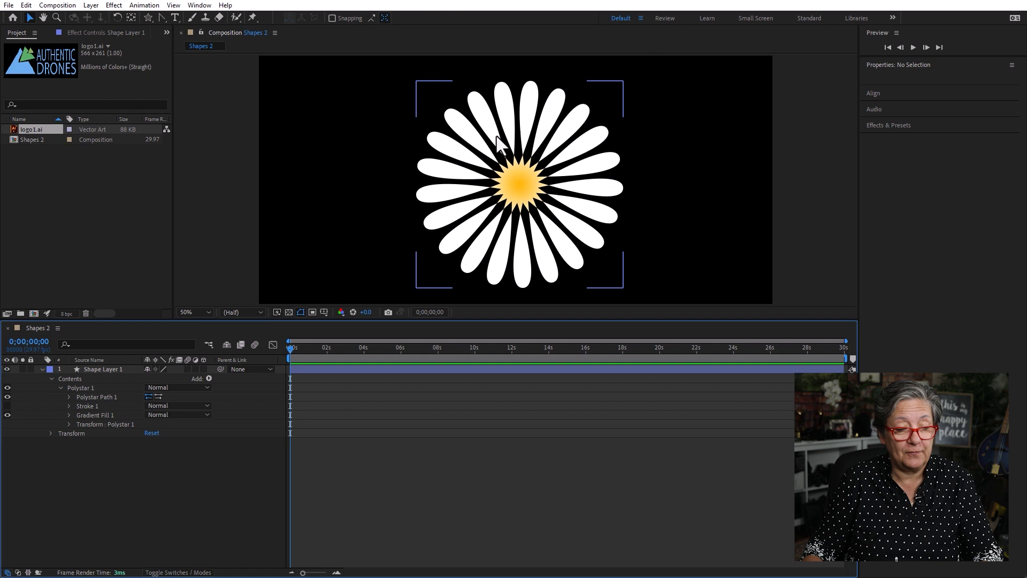
# Add a rectangle path and a solid fill to Shape Layer 1, with the Star tool active.
pyautogui.click(149, 17)
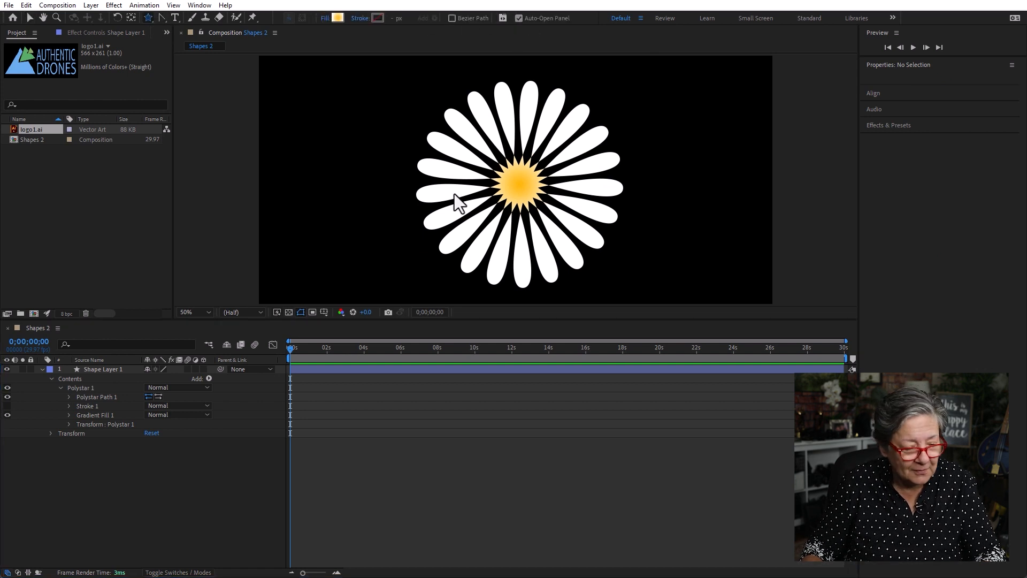
pyautogui.click(114, 369)
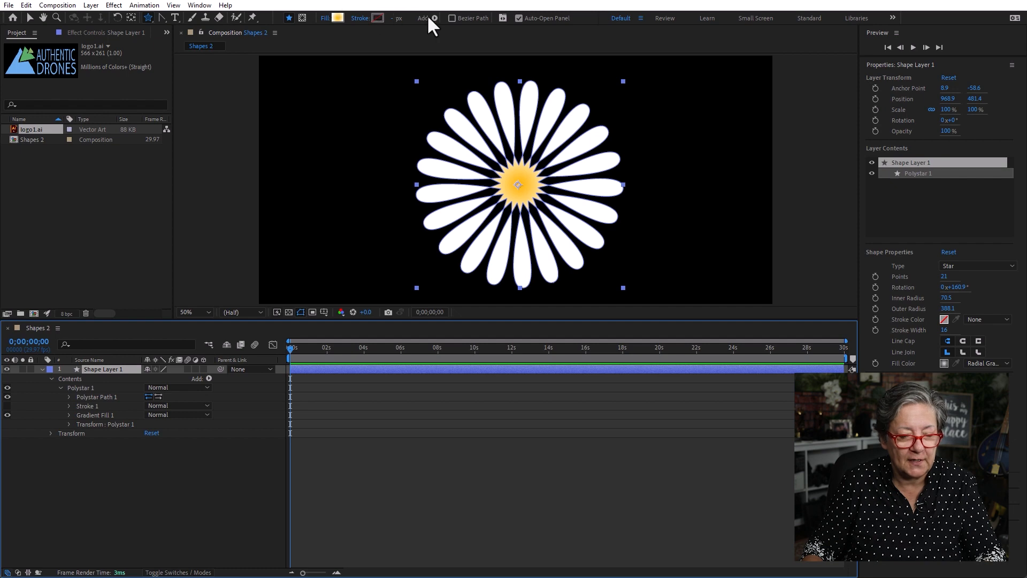
pyautogui.click(435, 17)
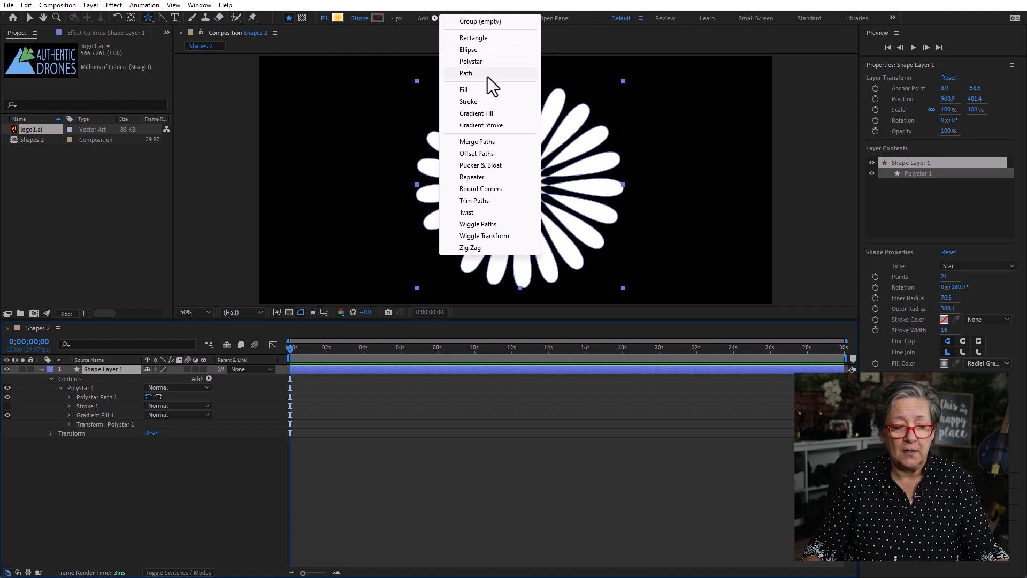
pyautogui.click(495, 37)
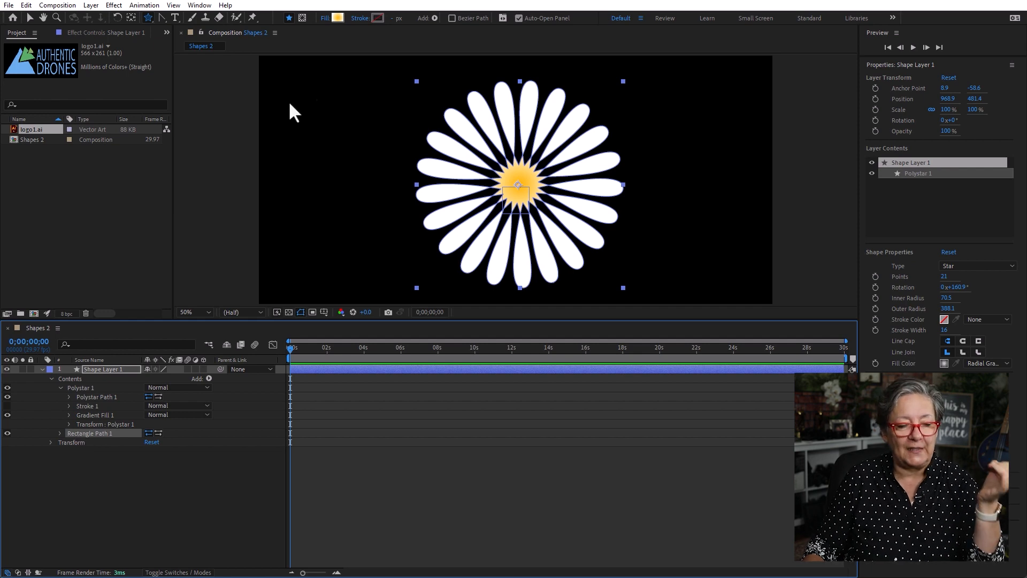
pyautogui.click(435, 18)
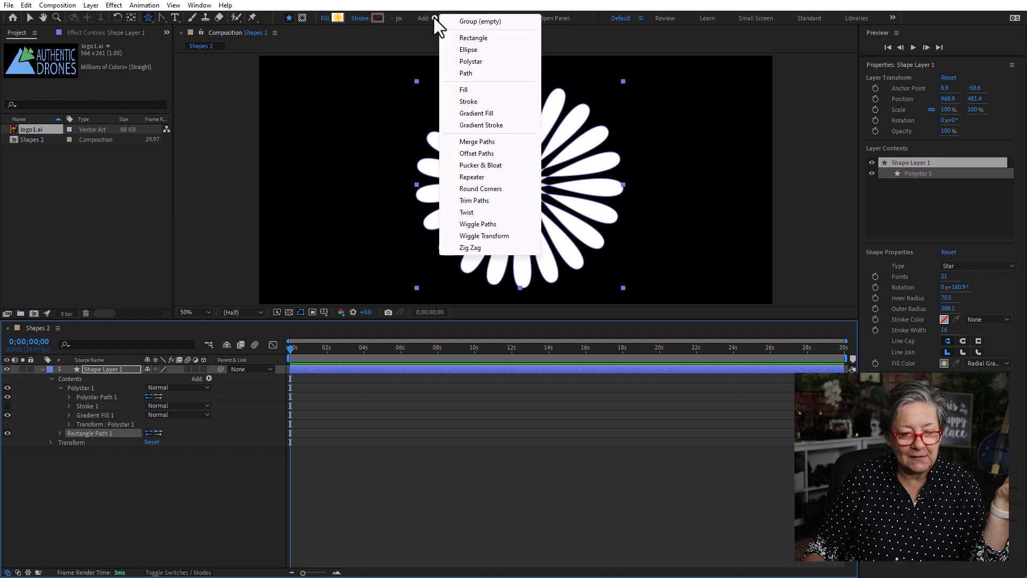
pyautogui.click(482, 91)
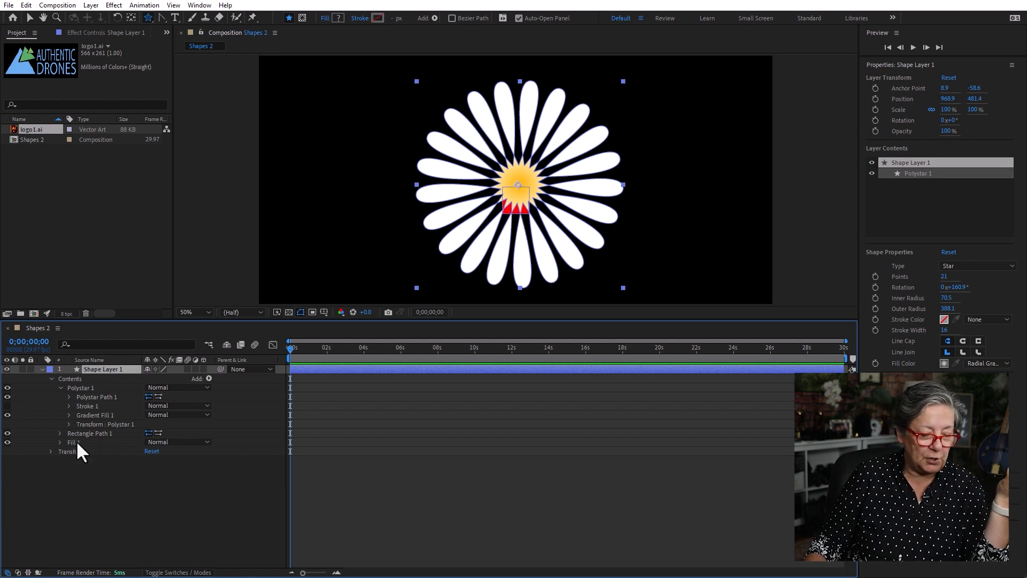
# Reorder the layer contents so Rectangle Path 1 comes first, followed by Fill 1, both above Polystar 1.
pyautogui.click(74, 442)
pyautogui.click(83, 434)
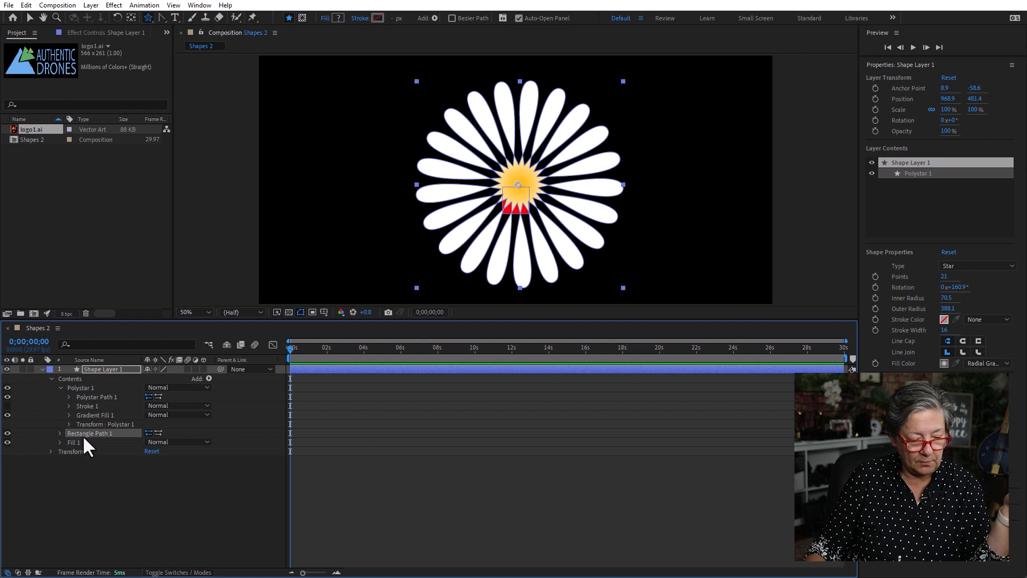
pyautogui.moveTo(83, 431); pyautogui.dragTo(85, 385)
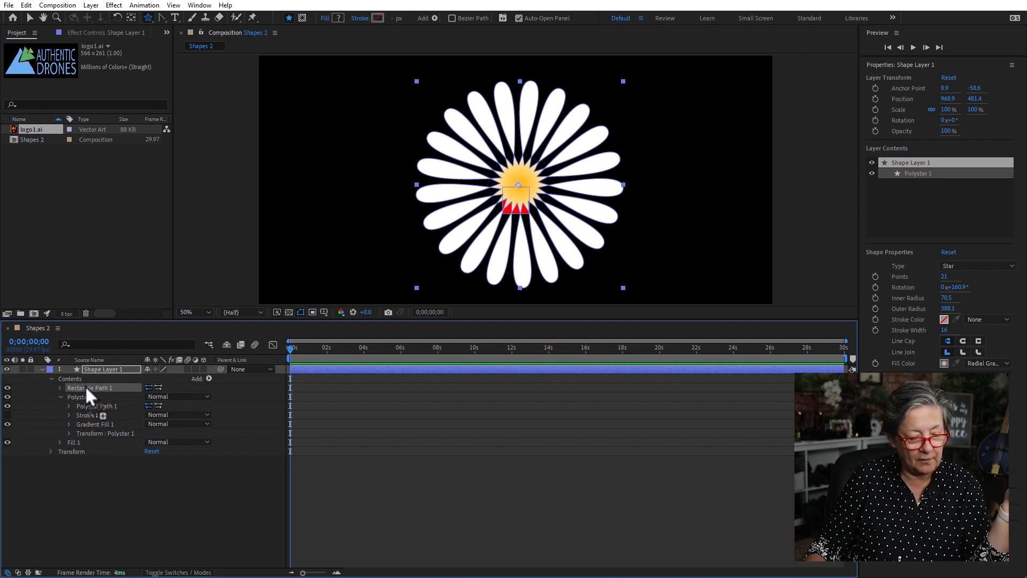
pyautogui.click(147, 536)
pyautogui.click(100, 387)
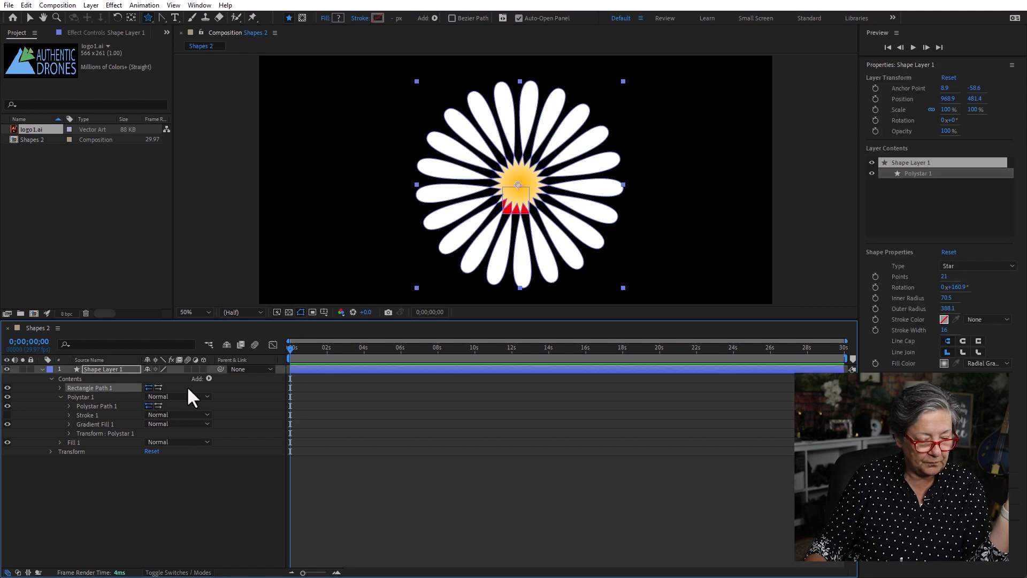
pyautogui.moveTo(75, 442); pyautogui.dragTo(93, 391)
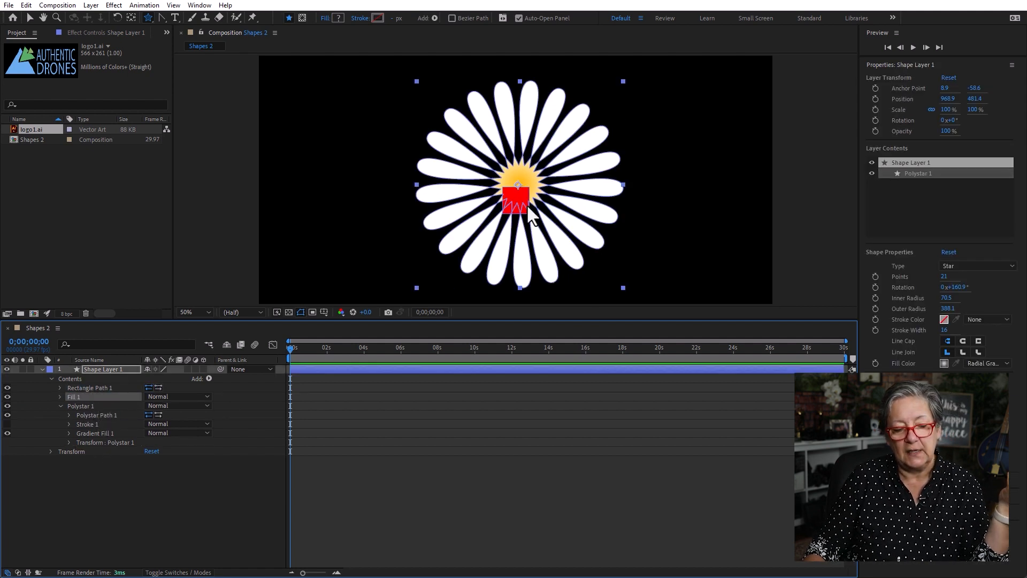
pyautogui.click(83, 387)
pyautogui.click(75, 398)
pyautogui.click(82, 386)
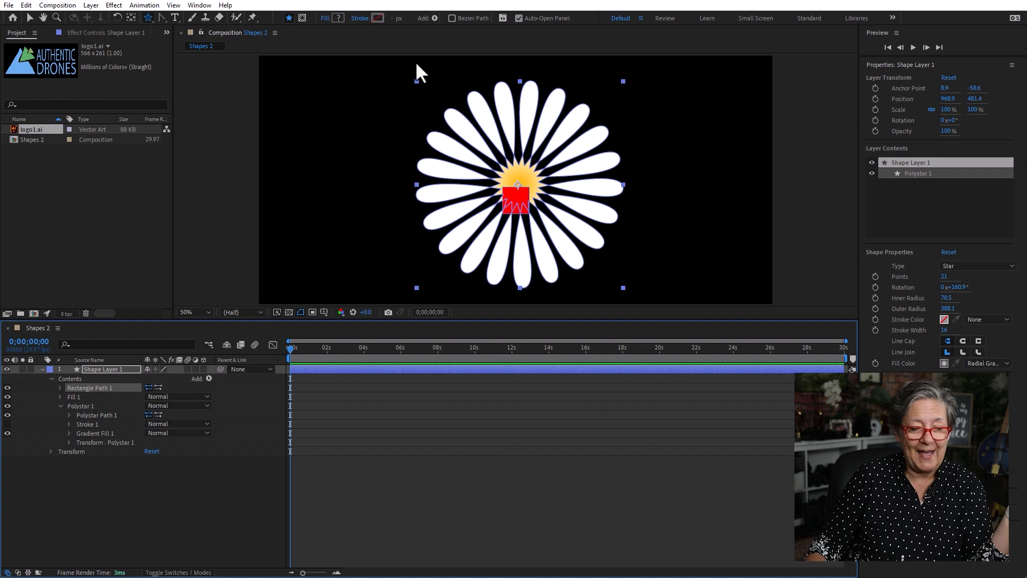
# Add an empty group to Shape Layer 1 and rename it Rectangle.
pyautogui.click(434, 17)
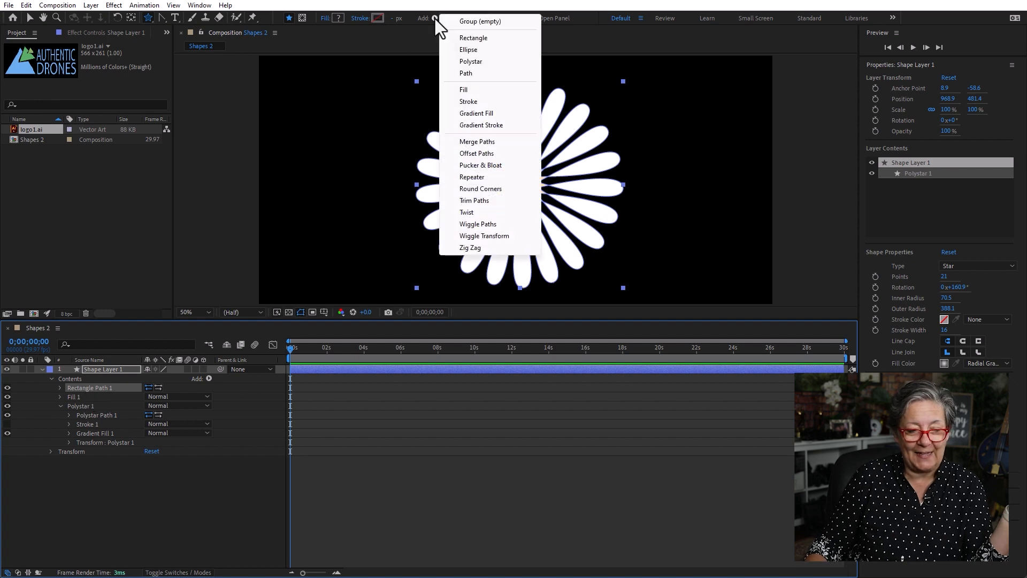
pyautogui.click(478, 23)
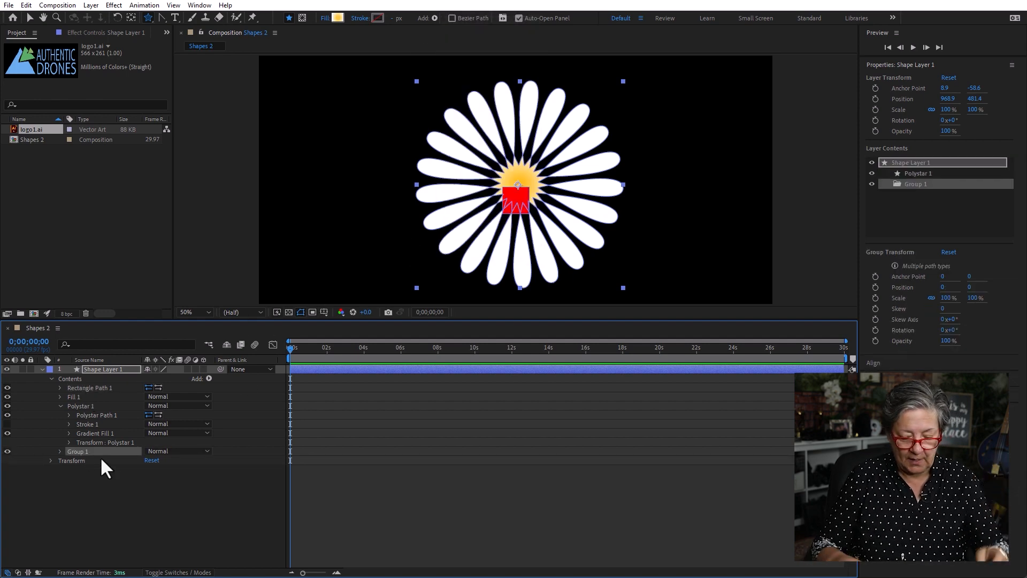
pyautogui.press('Return')
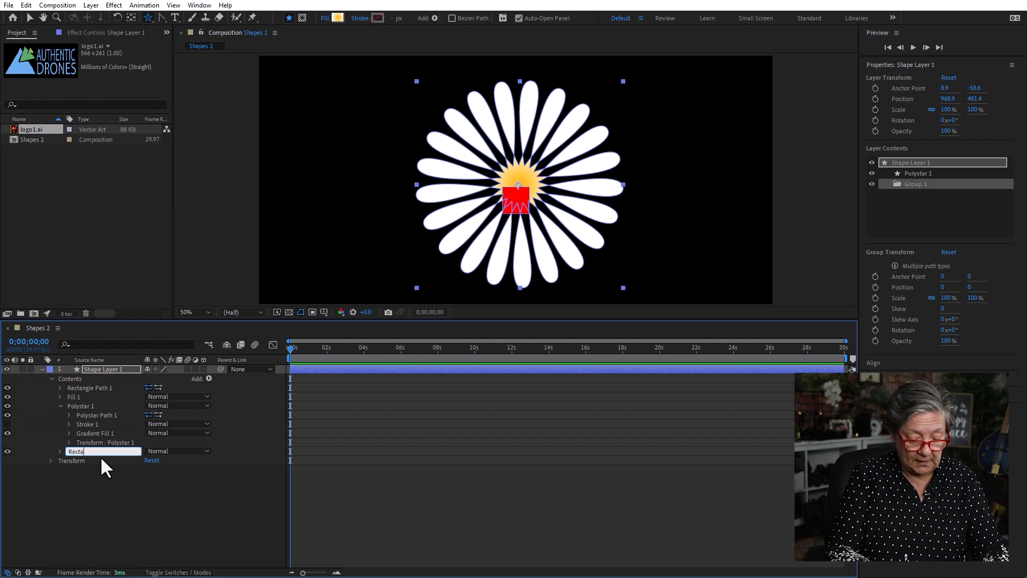
pyautogui.write('le')
pyautogui.click(117, 499)
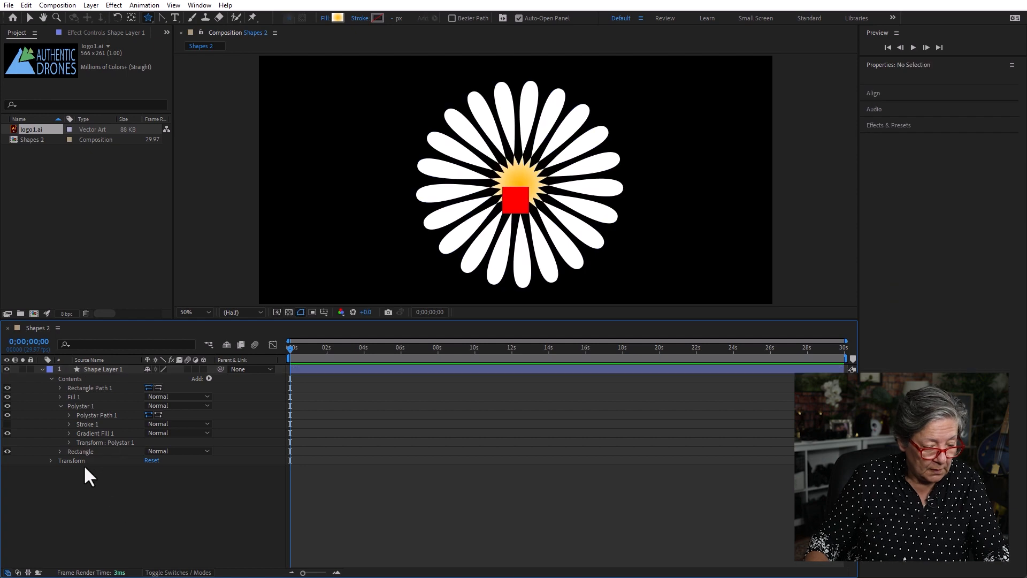
# Move the Rectangle group above Polystar 1 and place Rectangle Path 1 and Fill 1 inside it.
pyautogui.moveTo(83, 451); pyautogui.dragTo(97, 390)
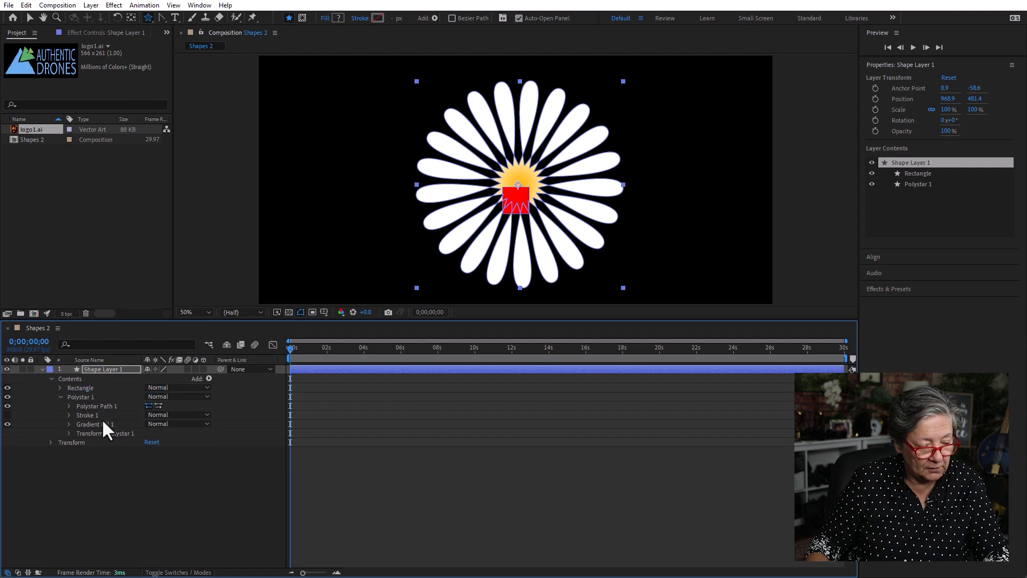
pyautogui.click(60, 387)
pyautogui.click(59, 387)
pyautogui.click(80, 387)
pyautogui.moveTo(80, 387)
pyautogui.mouseDown()
pyautogui.moveTo(82, 435)
pyautogui.moveTo(88, 413)
pyautogui.moveTo(74, 451)
pyautogui.moveTo(64, 429)
pyautogui.moveTo(76, 389)
pyautogui.mouseUp()
pyautogui.click(126, 508)
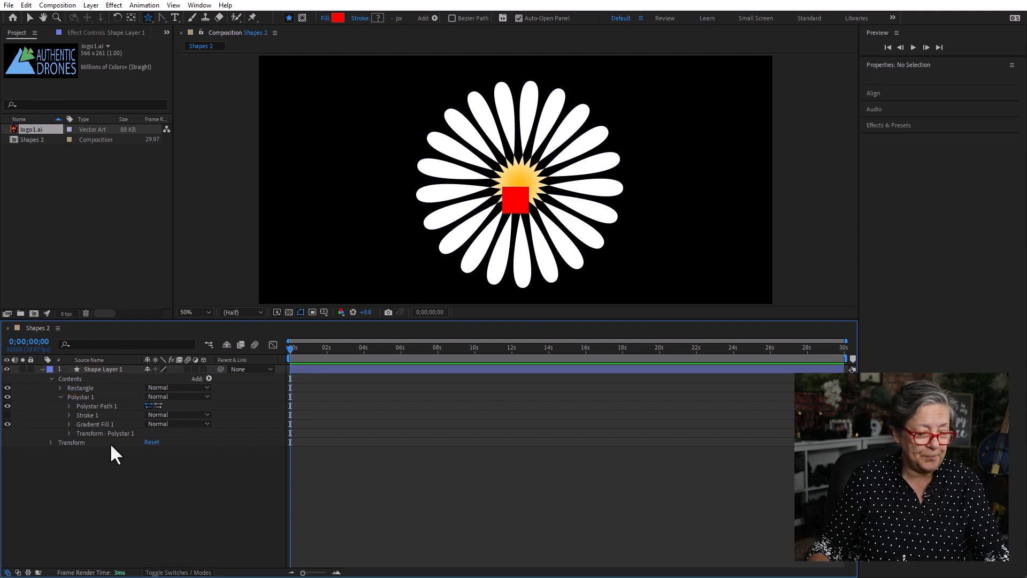
# Delete the Rectangle group from Shape Layer 1.
pyautogui.click(90, 386)
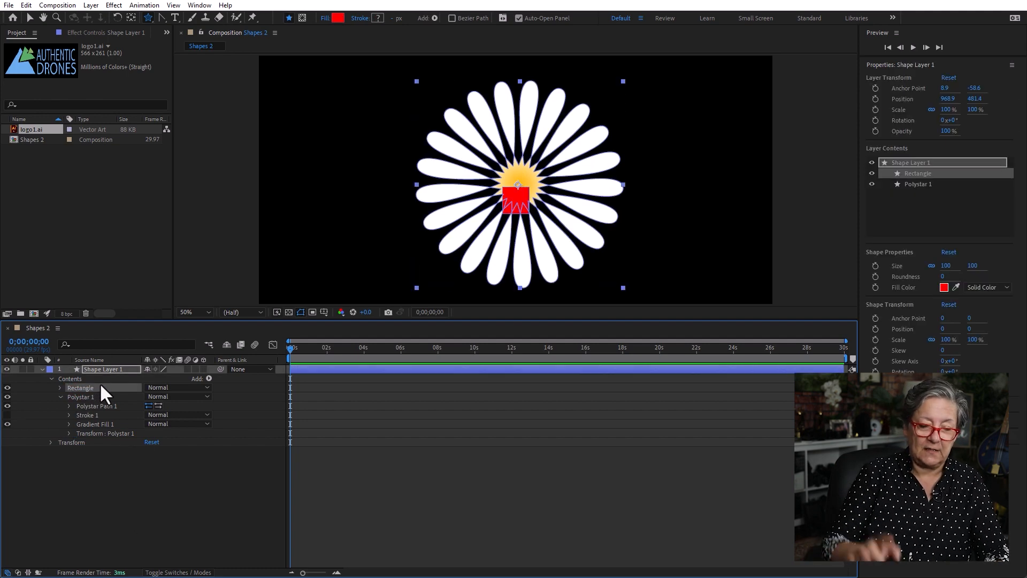
pyautogui.press('Delete')
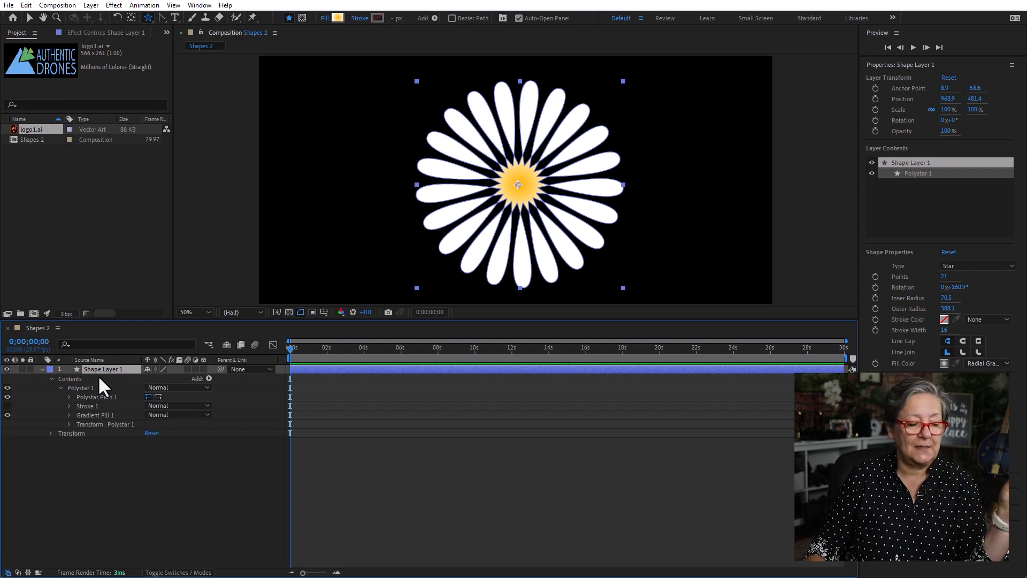
# Add a solid fill to the contents of Shape Layer 1.
pyautogui.click(434, 18)
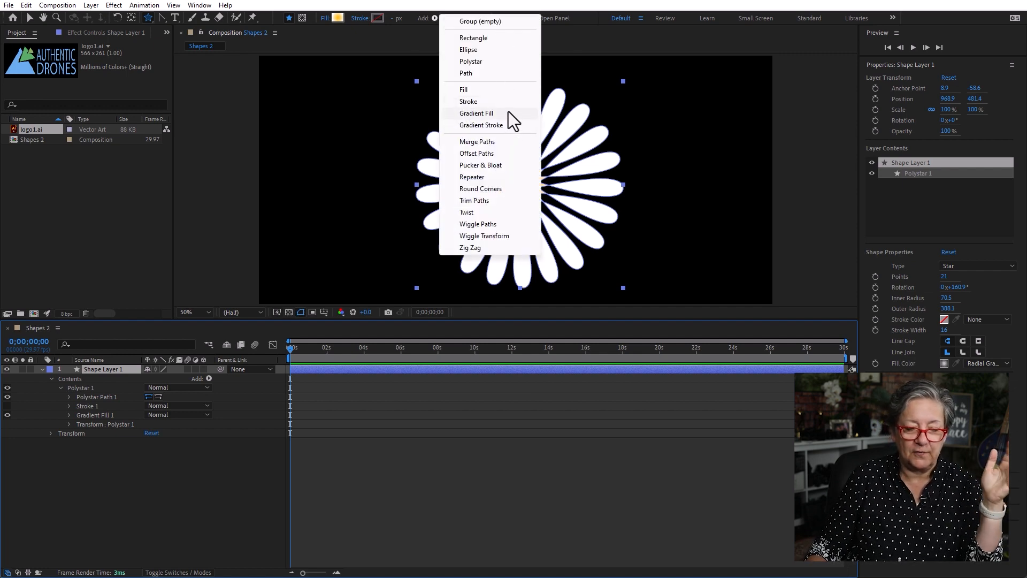
pyautogui.click(490, 89)
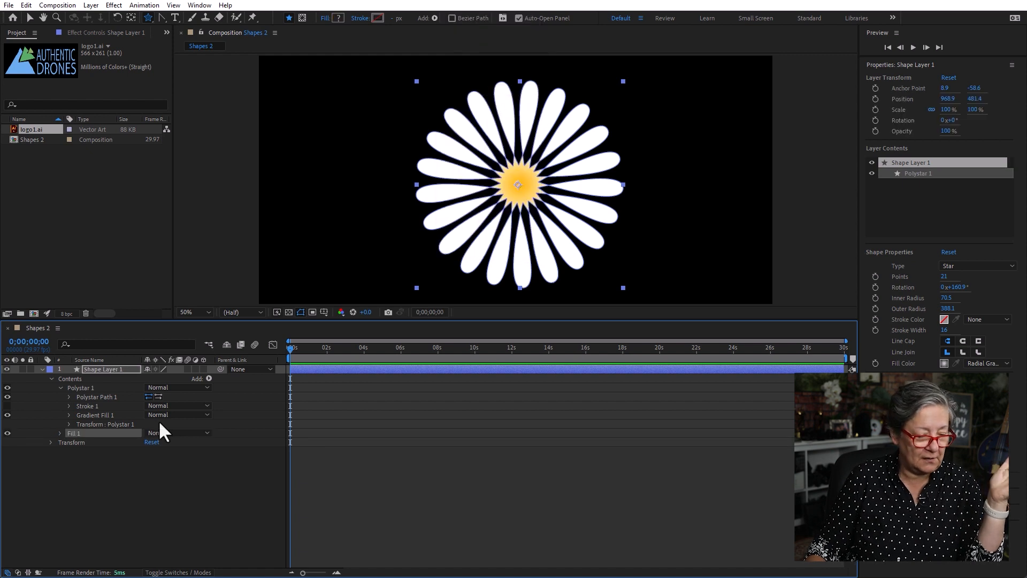
# Set the Composite option of Fill 1 to Above Previous in Same Group.
pyautogui.click(59, 433)
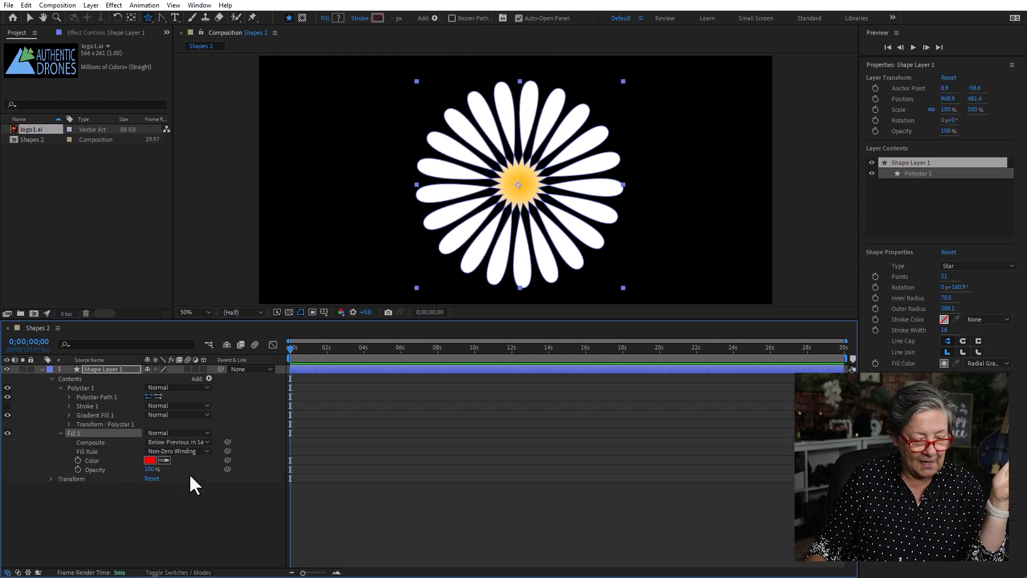
pyautogui.click(182, 450)
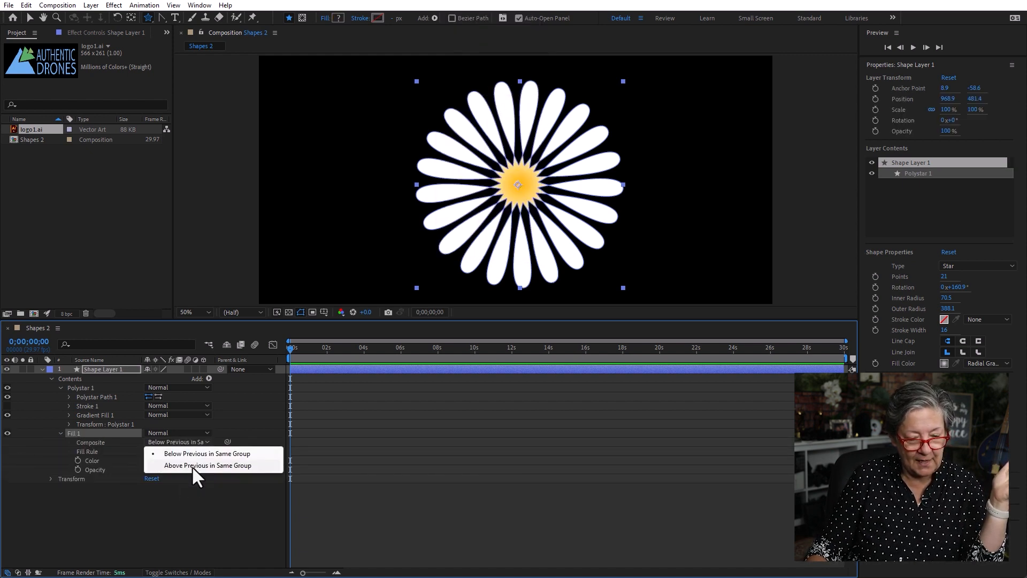
pyautogui.click(192, 466)
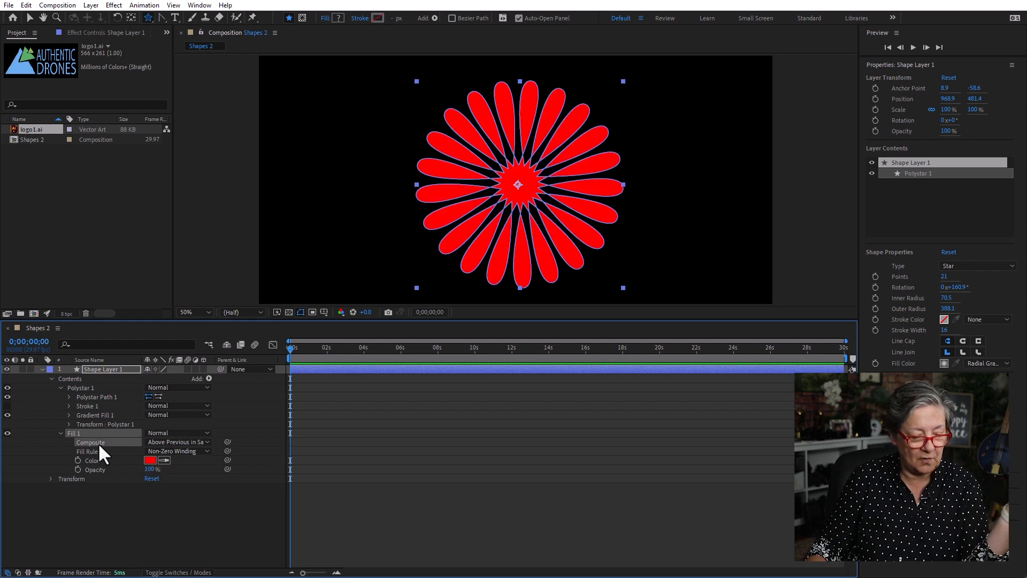
# Lower the opacity of Fill 1 to about 48% and set its blending mode to Soft Light.
pyautogui.moveTo(152, 472); pyautogui.dragTo(126, 470)
pyautogui.click(184, 443)
pyautogui.click(182, 432)
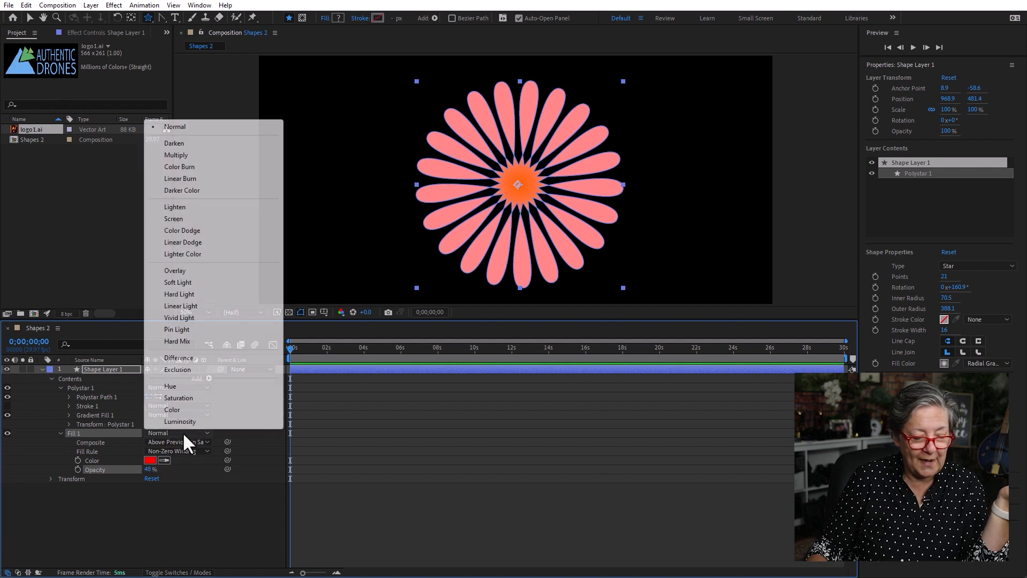
pyautogui.click(204, 283)
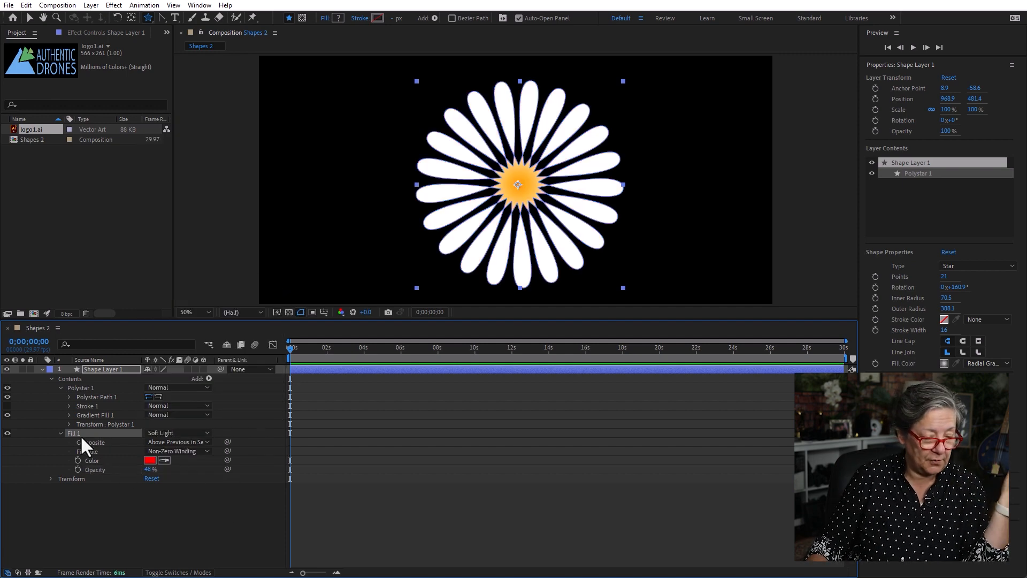
# Delete Fill 1 from Shape Layer 1 and deselect the layer.
pyautogui.press('Delete')
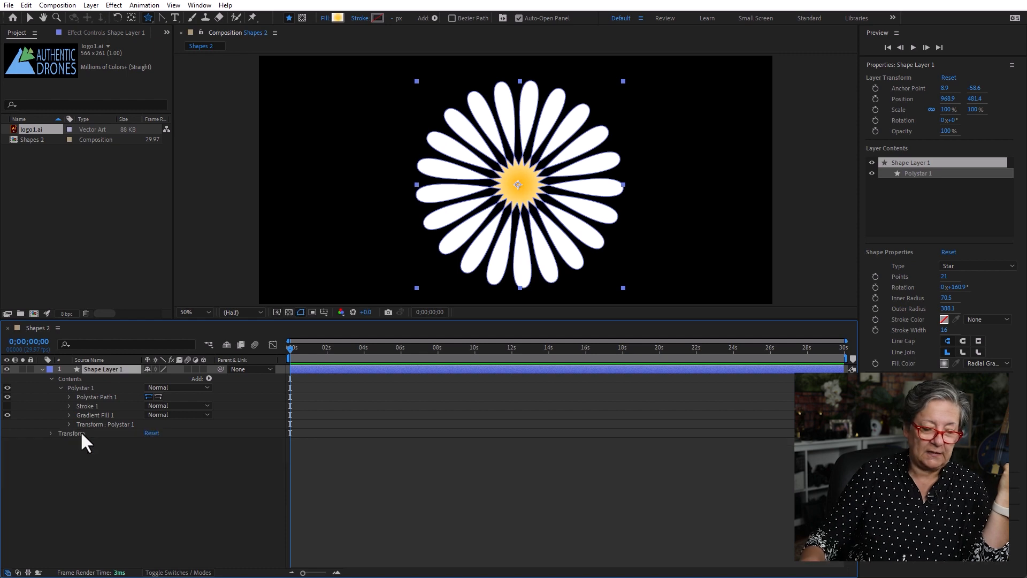
pyautogui.click(102, 464)
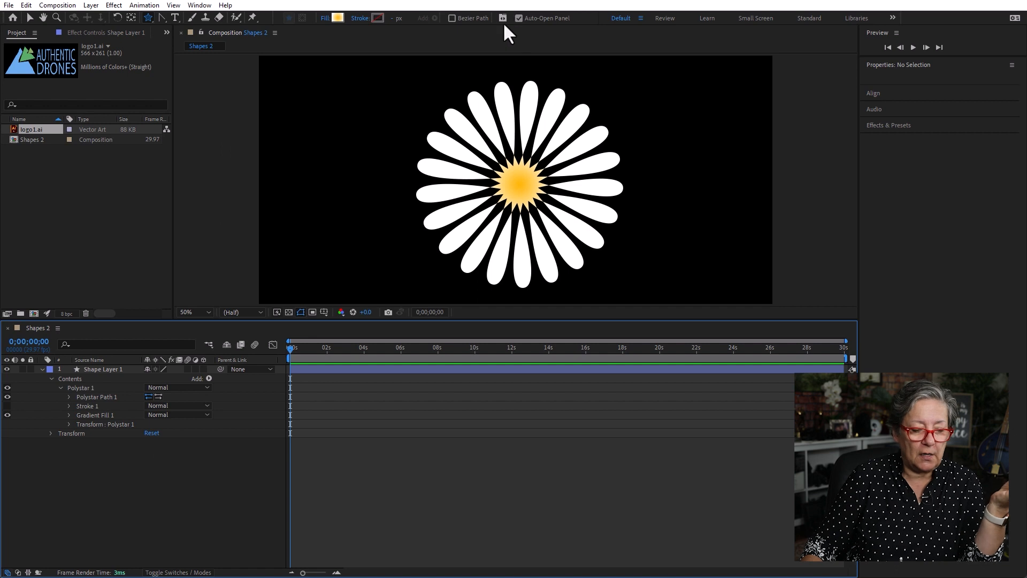
# Try Merge Paths on the daisy's Shape Layer 1 and delete only the Merge Paths 1 entry, keeping the added stroke and gradient fill.
pyautogui.click(105, 370)
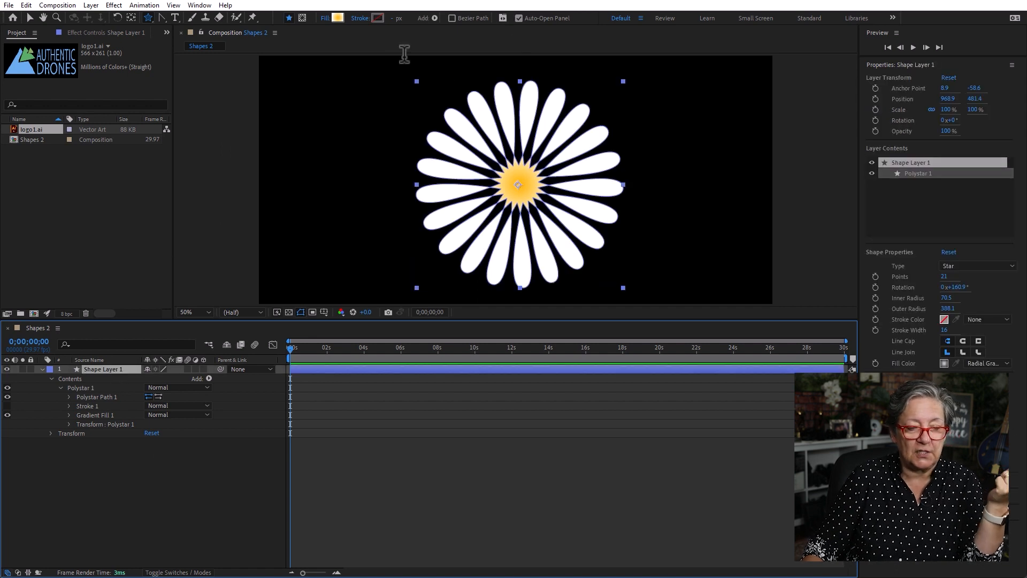
pyautogui.click(435, 18)
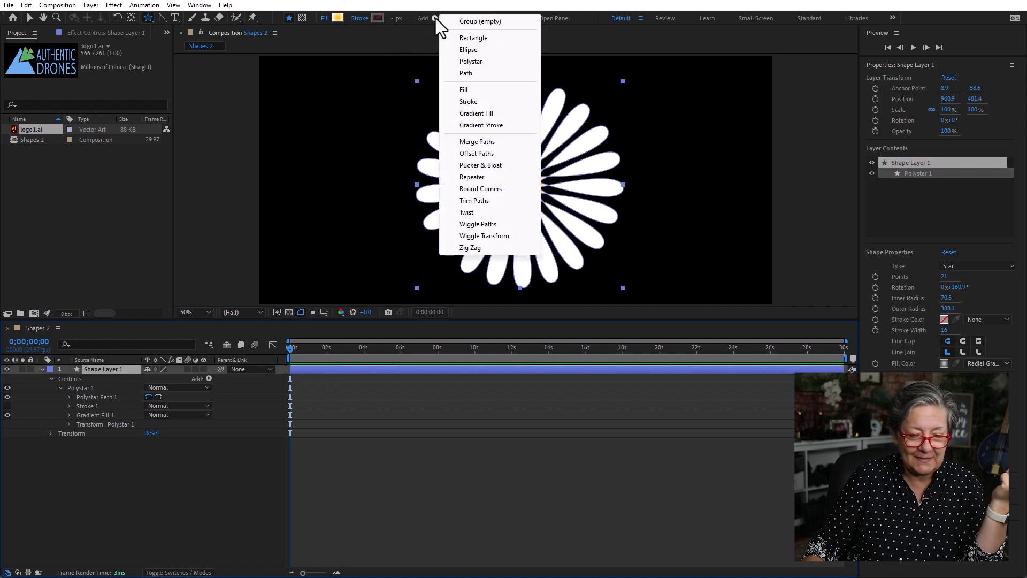
pyautogui.click(513, 142)
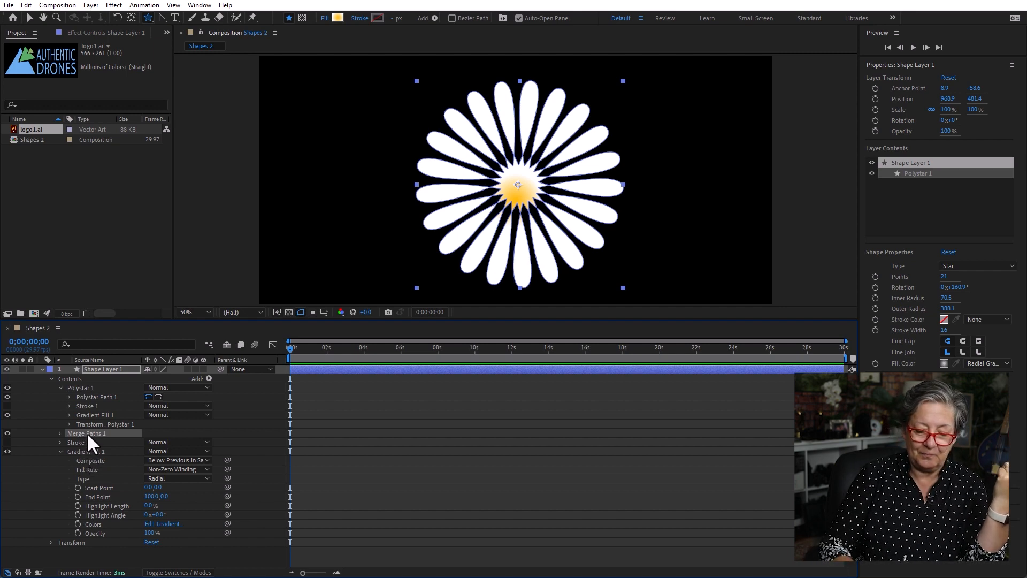
pyautogui.press('Delete')
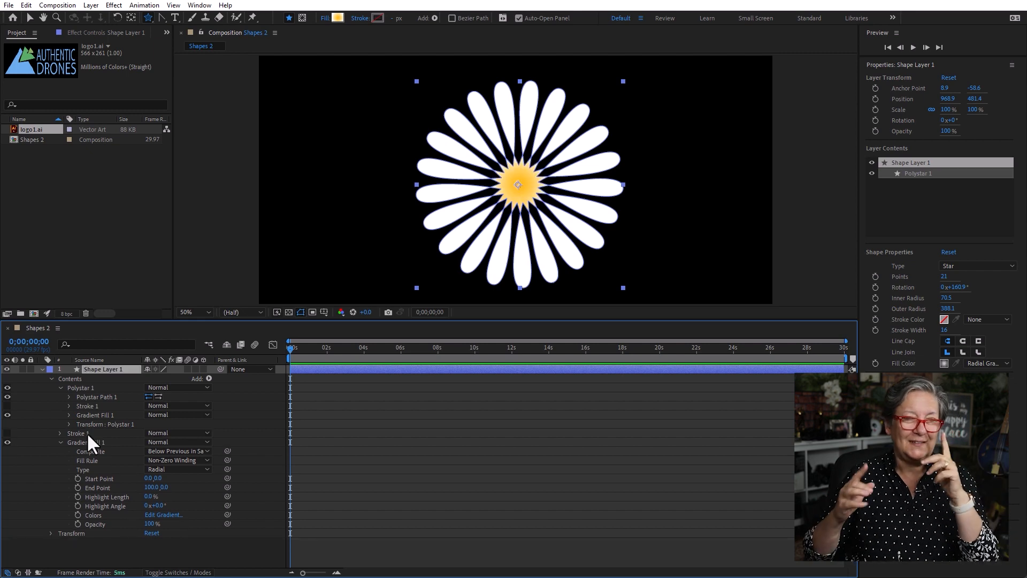
# Create an HD 1920x1080 composition named Comp 1 and draw two overlapping rectangles on one shape layer, the second about 646 × 382 px.
pyautogui.hotkey('ctrl', 'n')
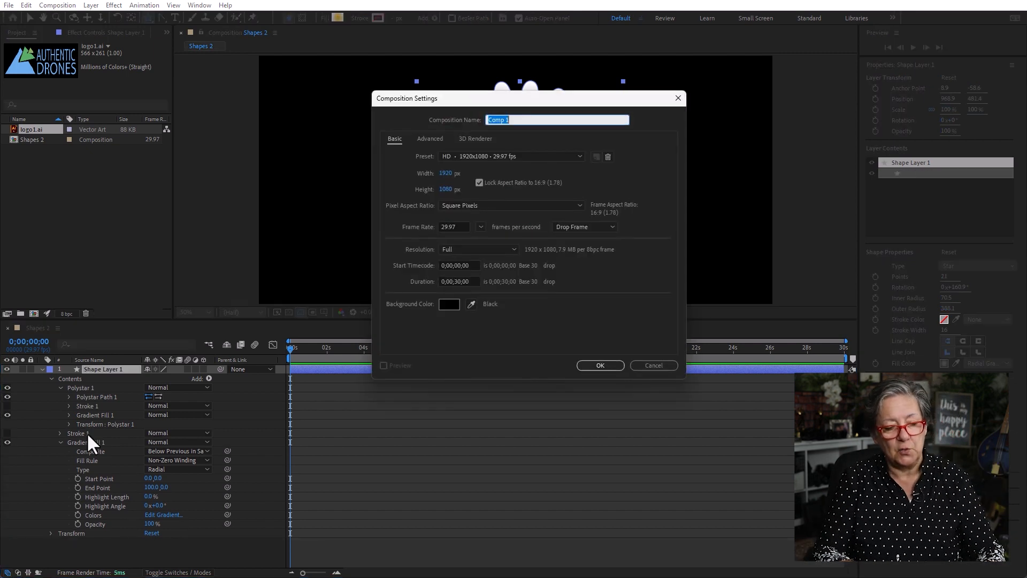
pyautogui.press('Return')
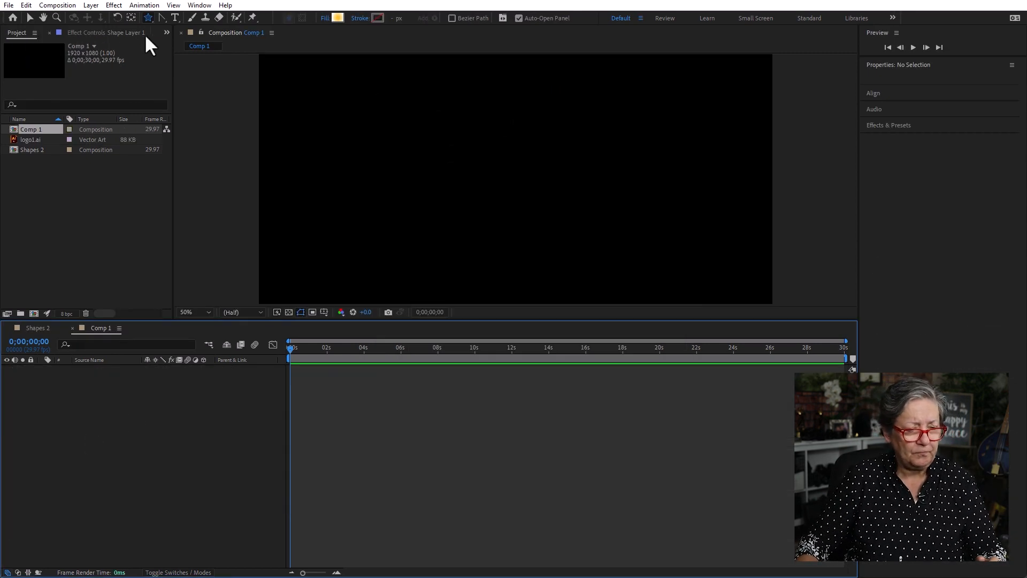
pyautogui.moveTo(148, 18); pyautogui.dragTo(192, 17)
pyautogui.moveTo(376, 138)
pyautogui.mouseDown()
pyautogui.moveTo(499, 228)
pyautogui.moveTo(526, 231)
pyautogui.mouseUp()
pyautogui.moveTo(452, 99); pyautogui.dragTo(624, 201)
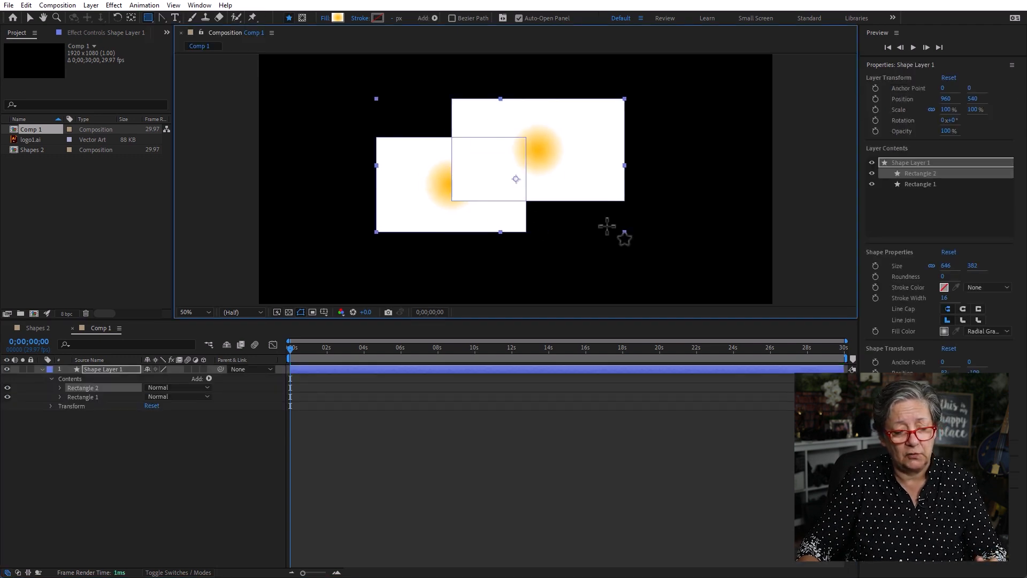
# Add Merge Paths to the shape layer holding the two overlapping rectangles.
pyautogui.click(103, 456)
pyautogui.click(107, 369)
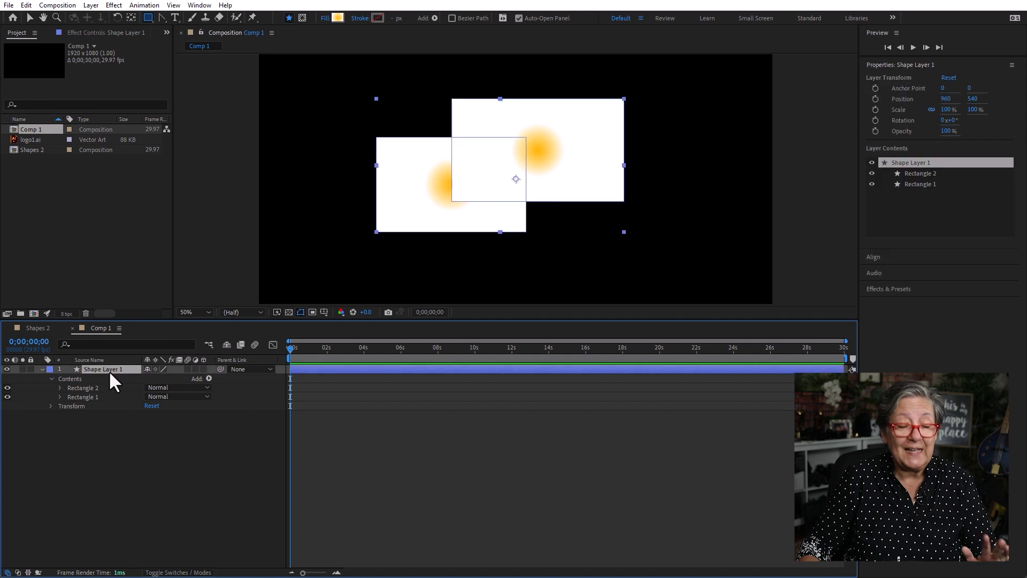
pyautogui.click(435, 18)
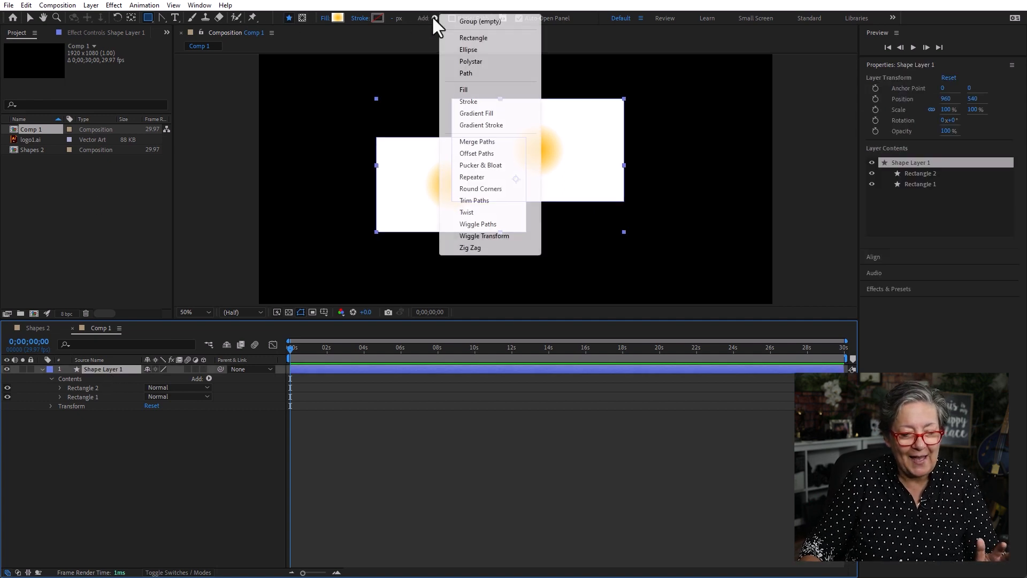
pyautogui.click(486, 142)
pyautogui.click(439, 529)
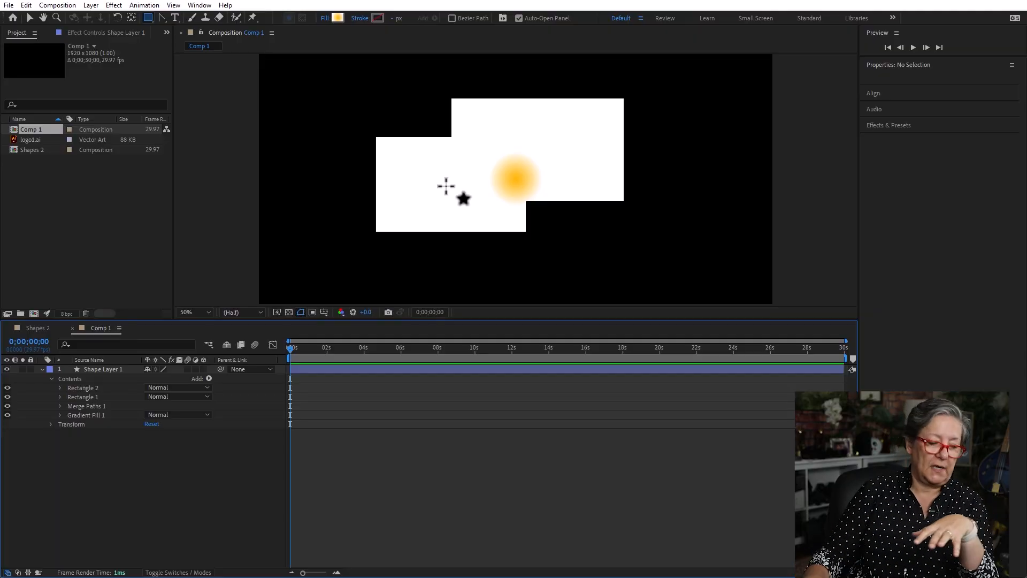
# Expand the merged rectangles' Gradient Fill 1 settings and add a stroke to the shape layer.
pyautogui.click(86, 415)
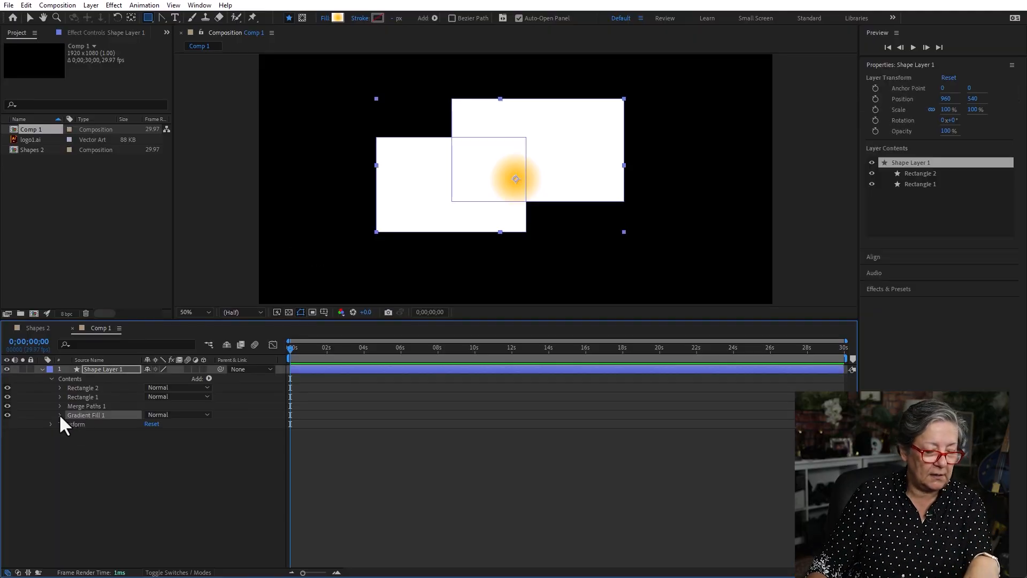
pyautogui.click(59, 415)
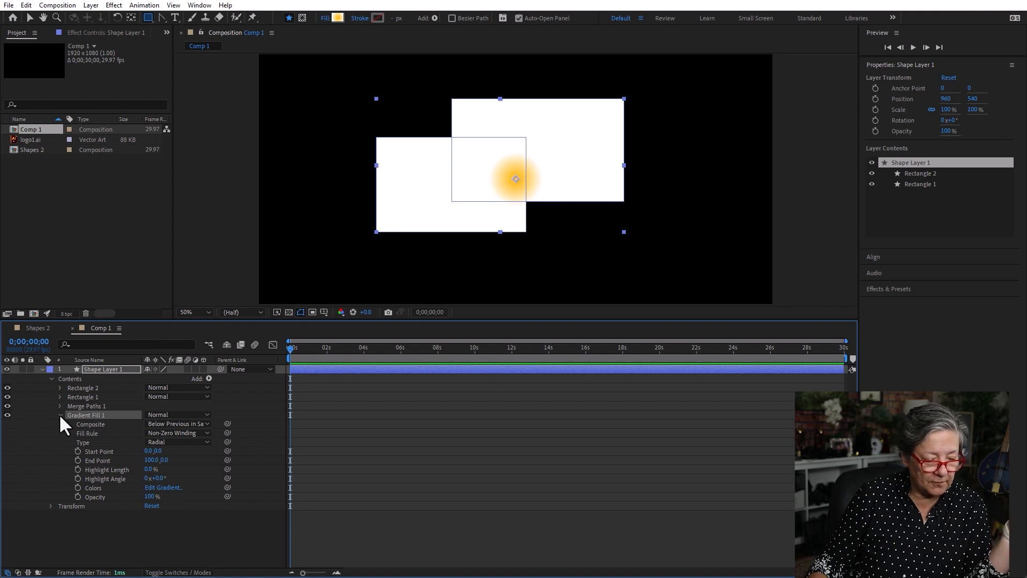
pyautogui.click(435, 18)
pyautogui.click(468, 102)
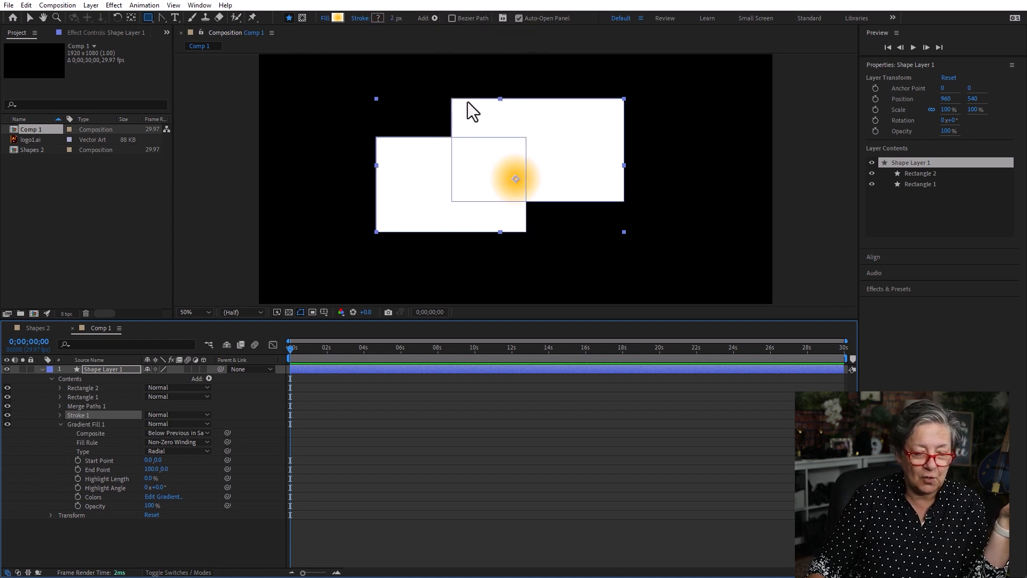
# Set the merged rectangles' stroke color to red and its stroke width to 37.
pyautogui.click(59, 416)
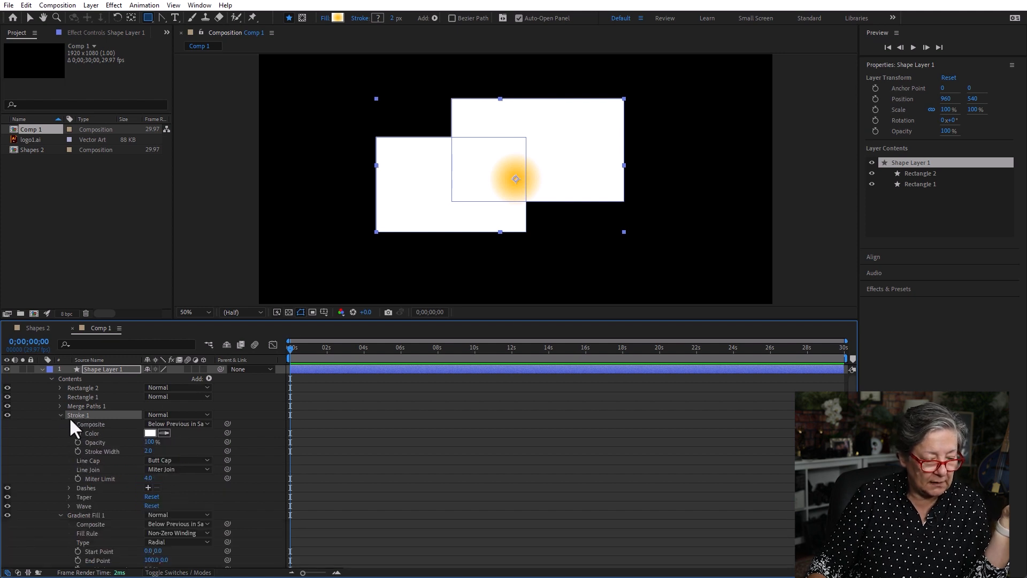
pyautogui.click(149, 434)
pyautogui.moveTo(485, 350); pyautogui.dragTo(532, 270)
pyautogui.click(604, 288)
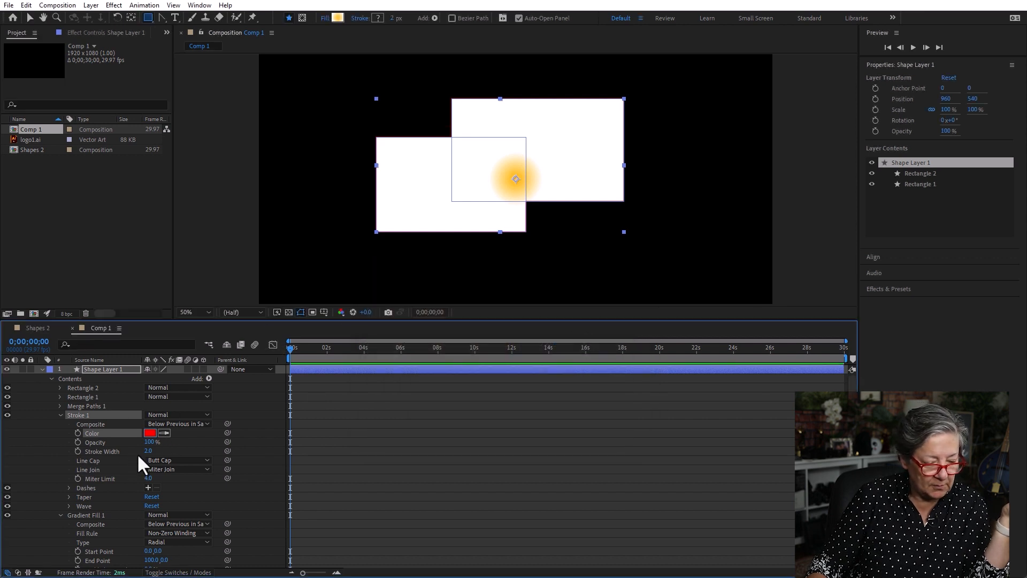
pyautogui.moveTo(148, 452); pyautogui.dragTo(163, 445)
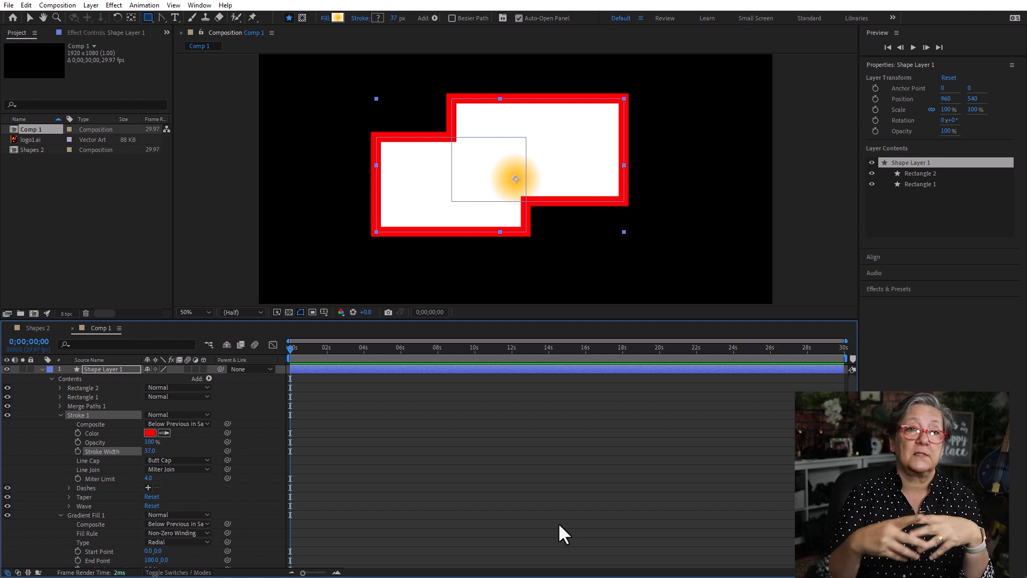
# Return to the Shapes 2 composition and add Offset Paths to the daisy's Shape Layer 1.
pyautogui.click(34, 329)
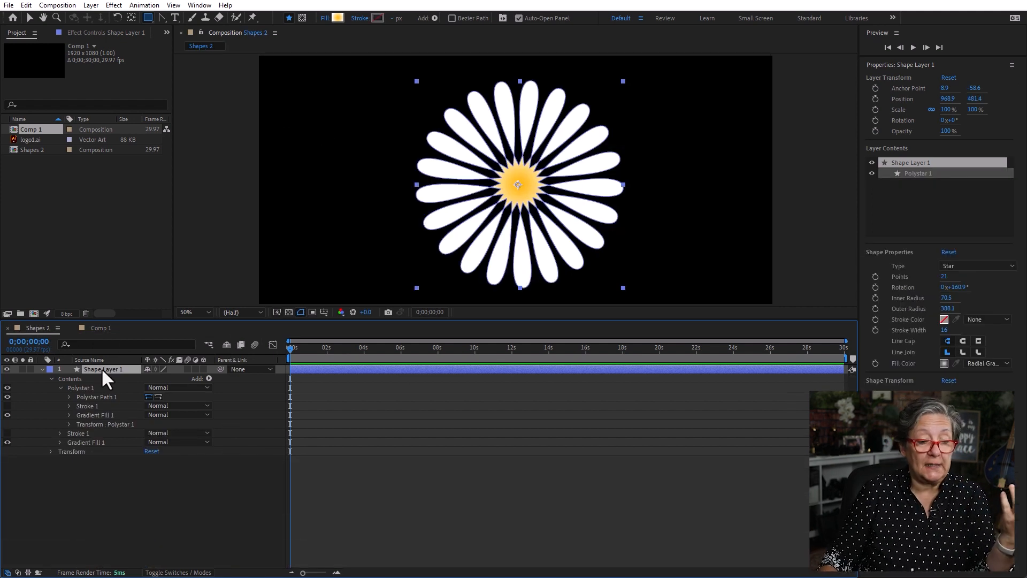
pyautogui.click(434, 19)
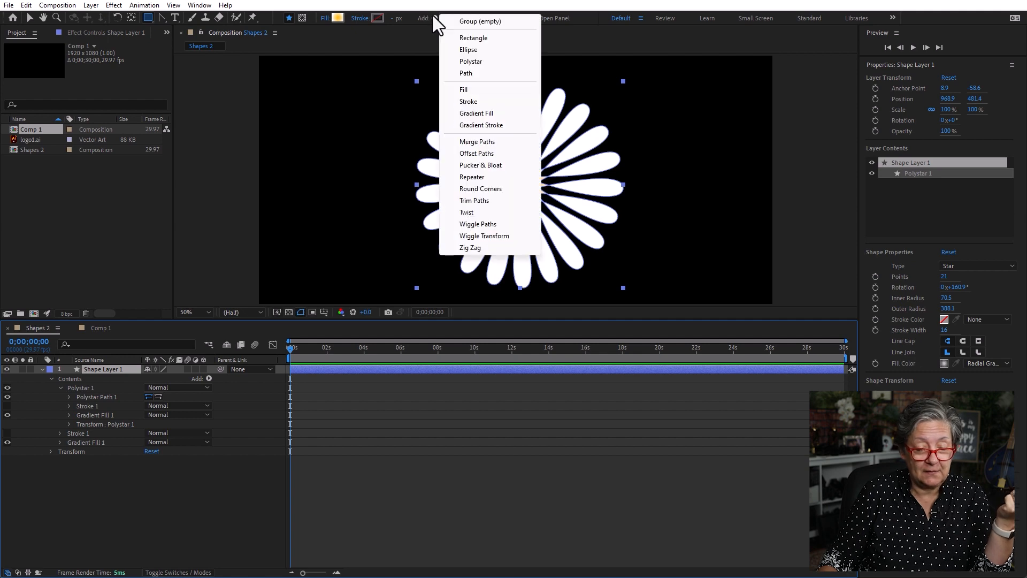
pyautogui.click(494, 154)
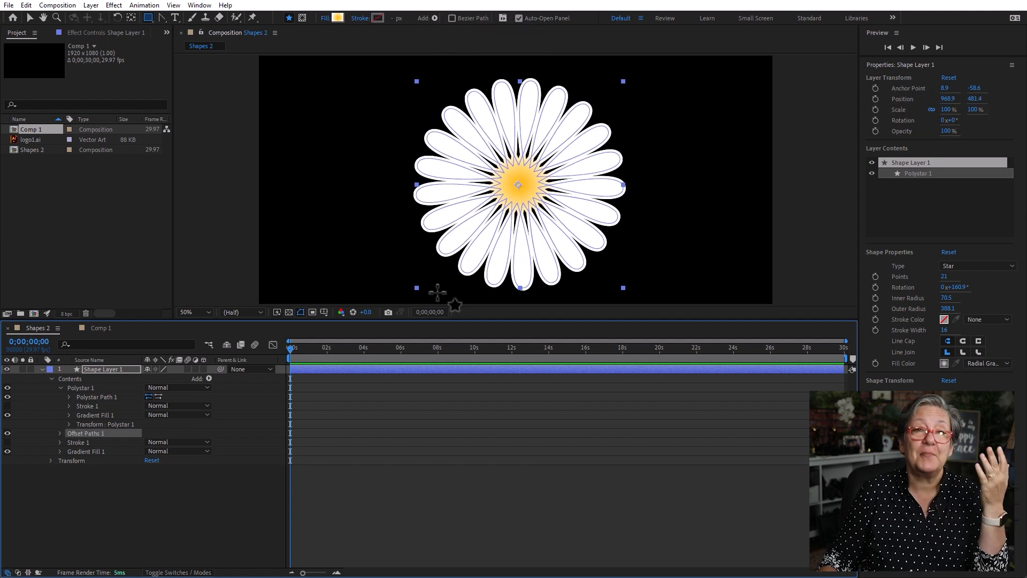
# Try different Offset Paths amounts on the daisy, first 4.0 and finally -18.0.
pyautogui.click(60, 433)
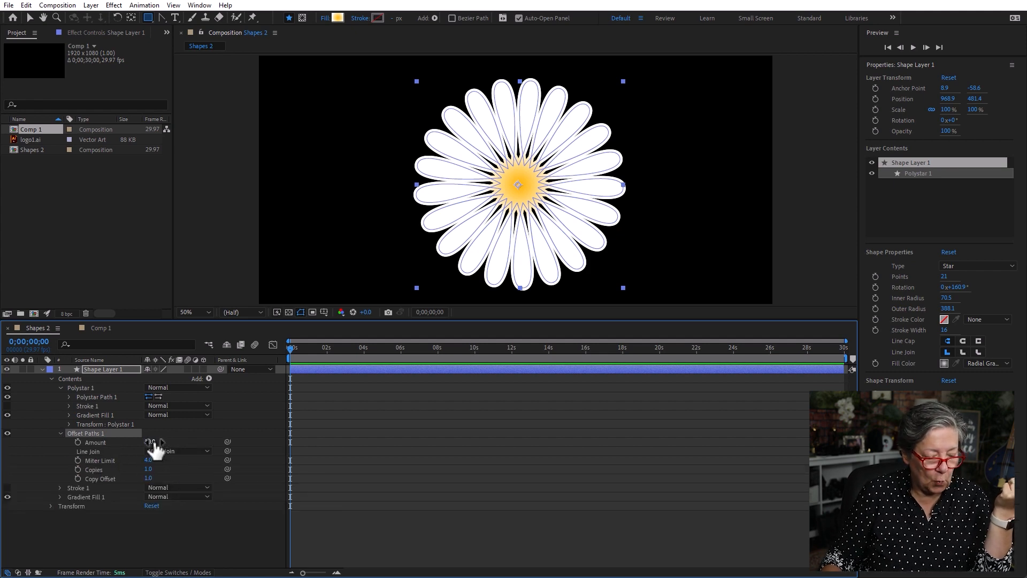
pyautogui.moveTo(151, 442); pyautogui.dragTo(141, 442)
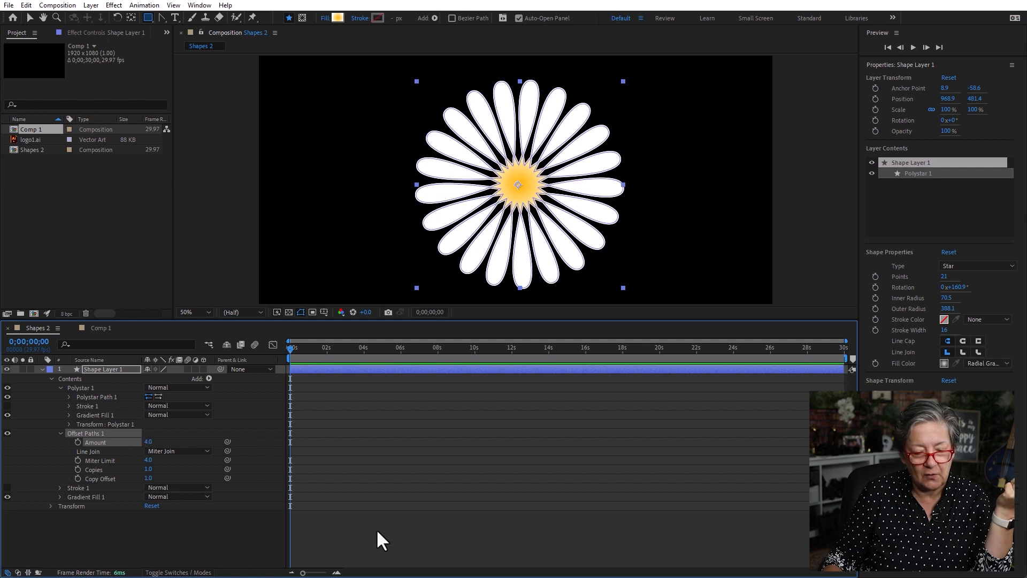
pyautogui.click(391, 529)
pyautogui.moveTo(149, 442); pyautogui.dragTo(134, 442)
pyautogui.click(421, 556)
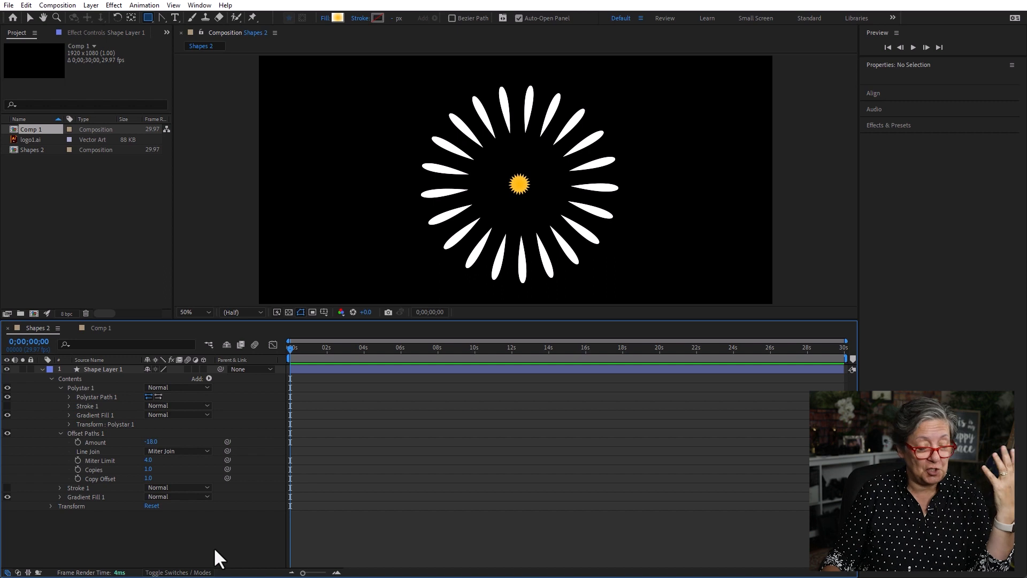
# Delete Offset Paths 1 from the daisy's shape layer and deselect the layer.
pyautogui.click(101, 433)
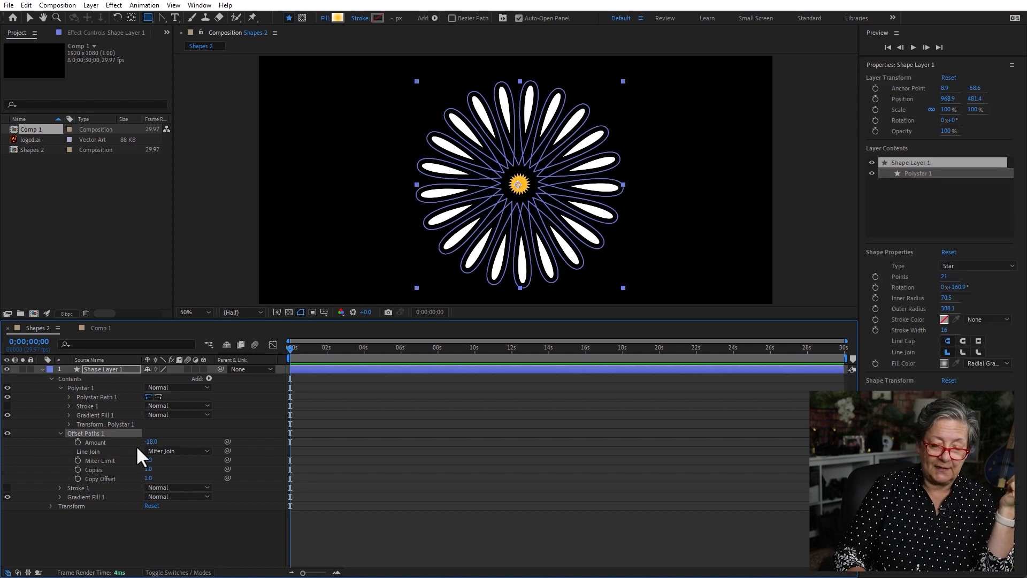
pyautogui.press('Delete')
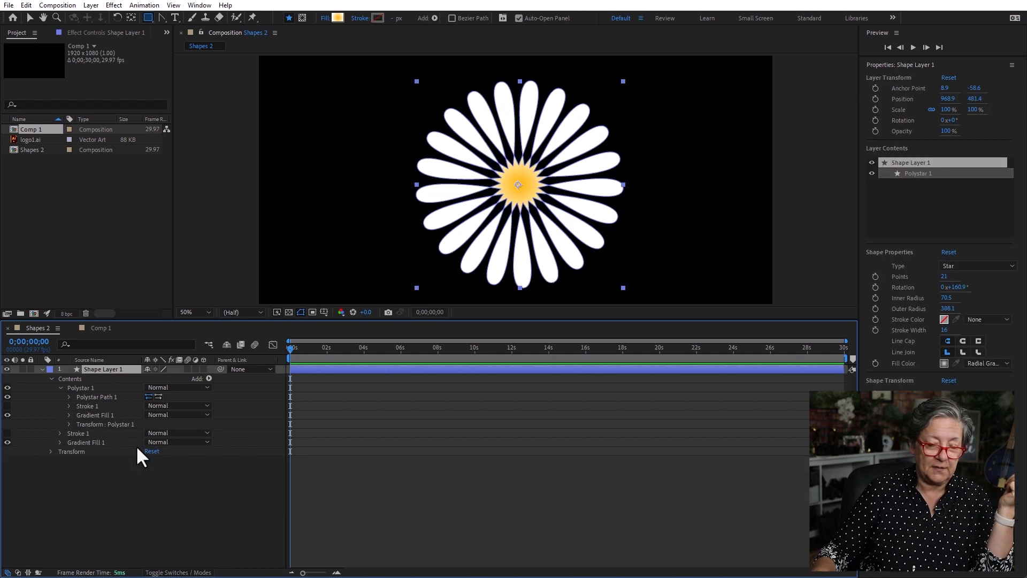
pyautogui.click(219, 512)
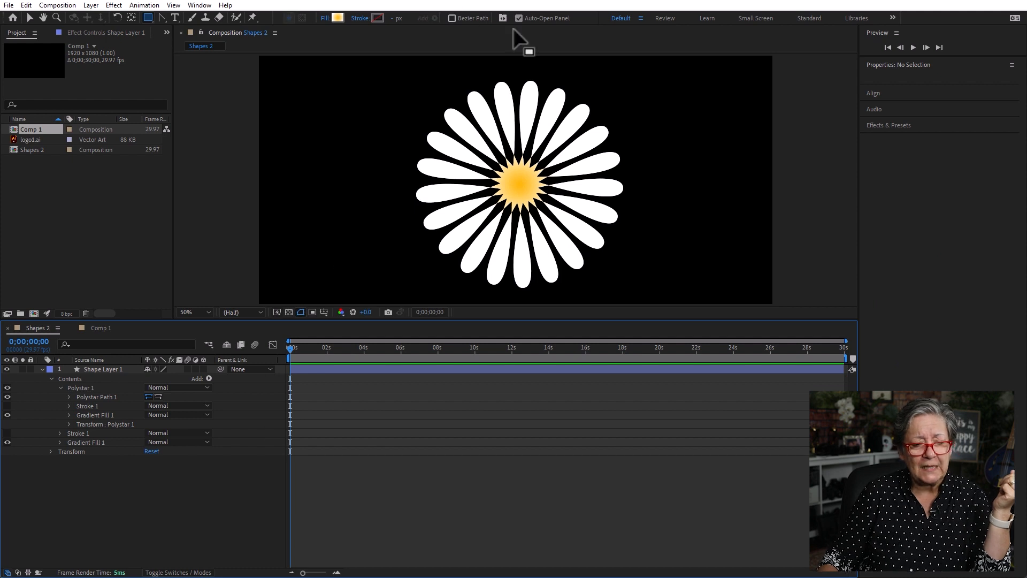
# Add Pucker & Bloat to the contents of the daisy's Shape Layer 1.
pyautogui.click(109, 368)
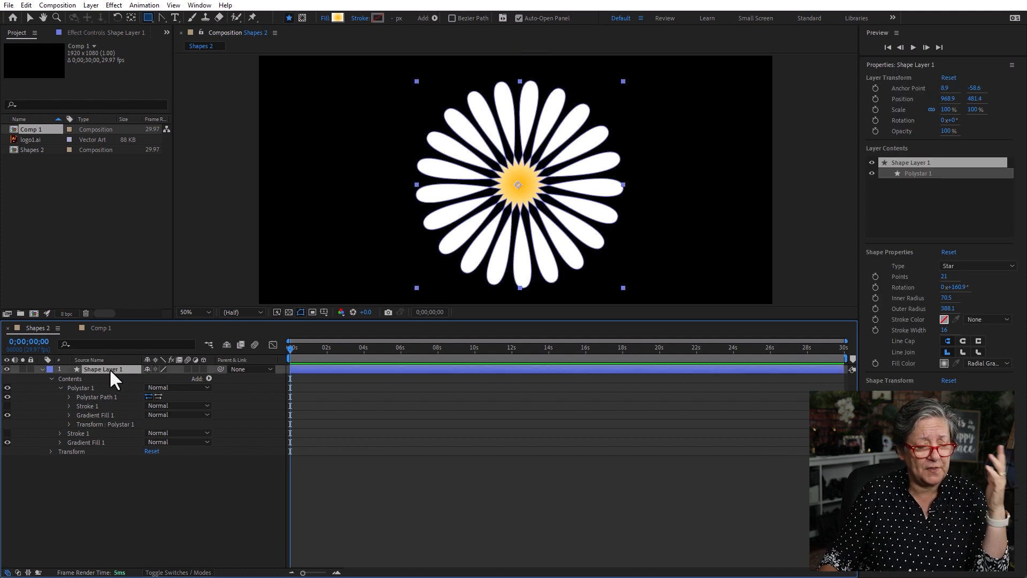
pyautogui.click(435, 18)
pyautogui.click(188, 510)
pyautogui.click(208, 378)
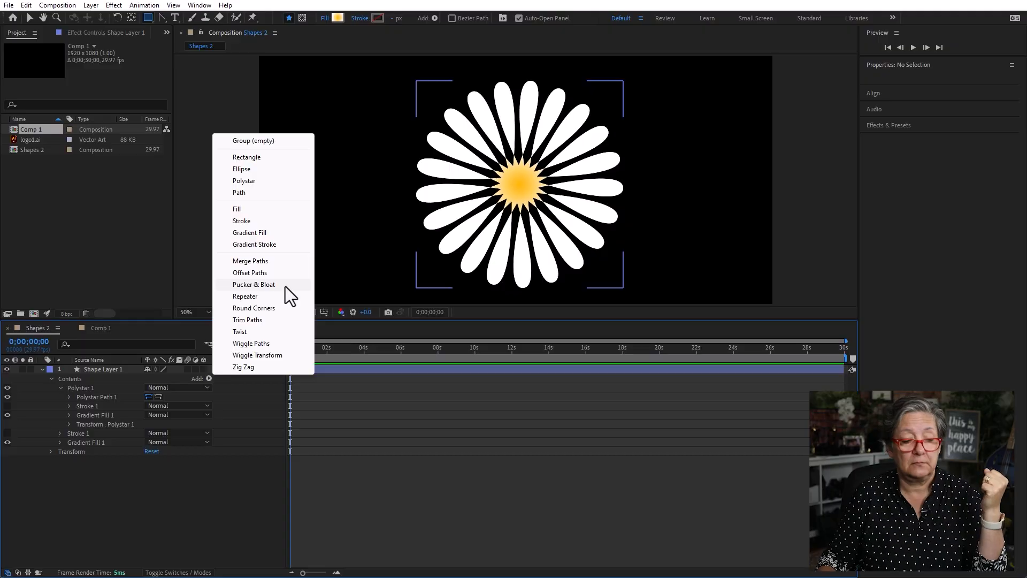
pyautogui.click(285, 286)
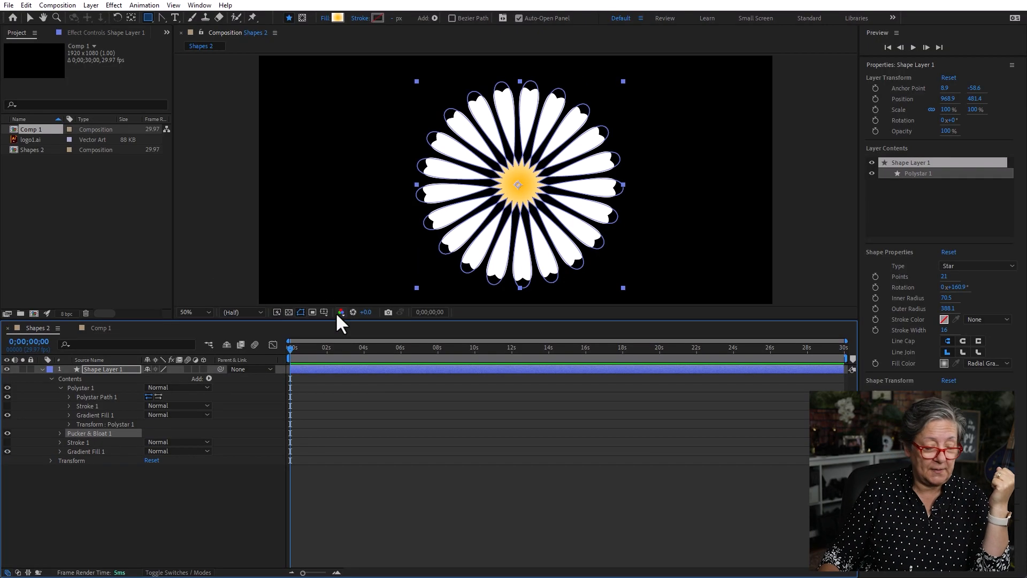
# Try different Pucker & Bloat amounts on the daisy, first 111.0 and finally -24.0.
pyautogui.click(60, 433)
pyautogui.moveTo(151, 446); pyautogui.dragTo(206, 449)
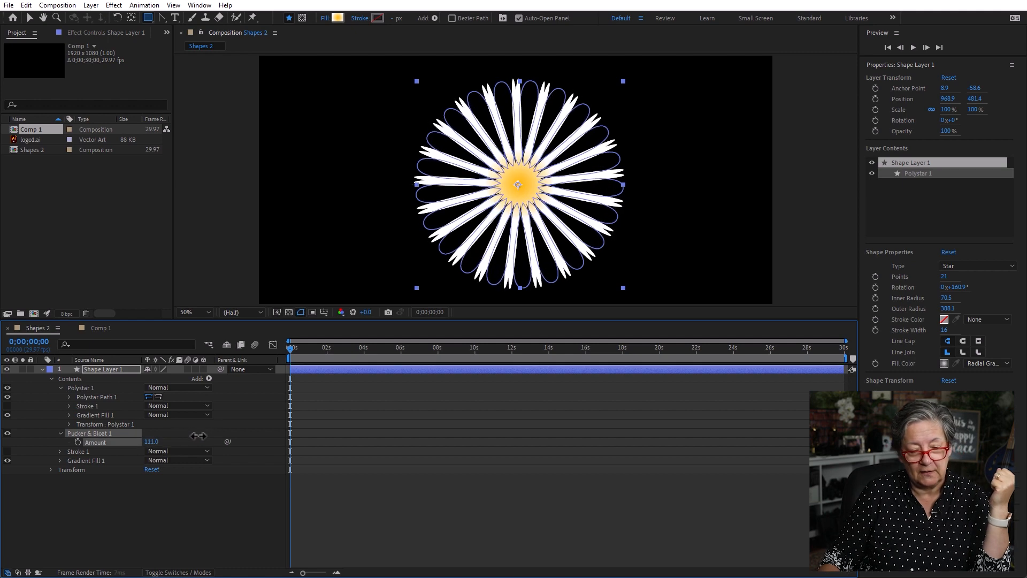
pyautogui.click(269, 535)
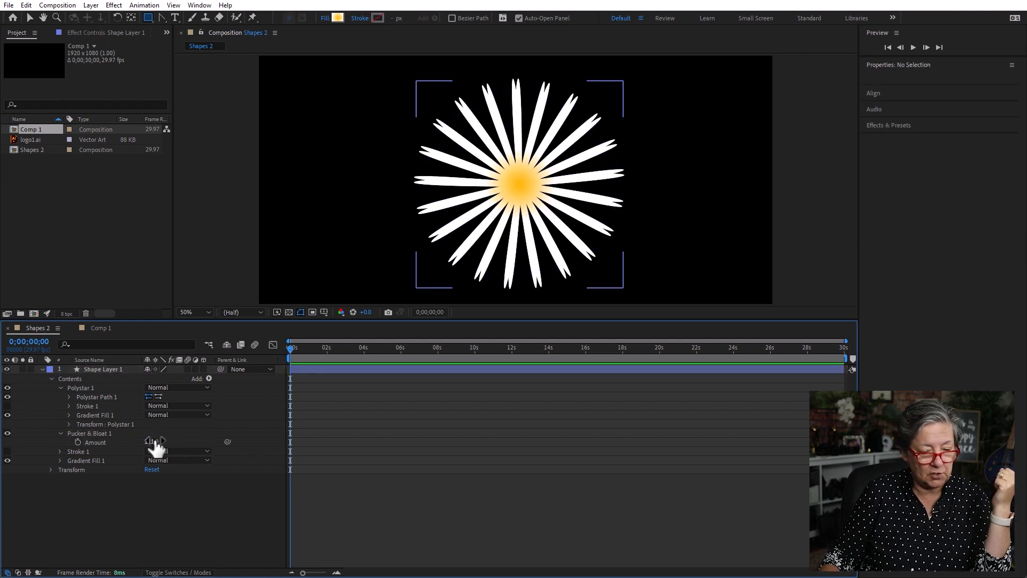
pyautogui.moveTo(152, 442); pyautogui.dragTo(80, 440)
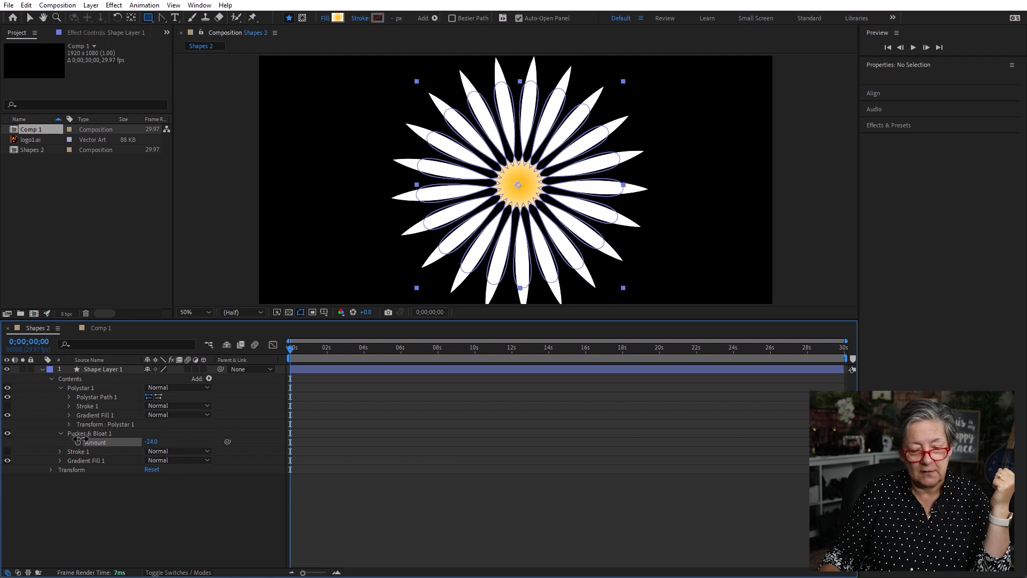
pyautogui.click(374, 498)
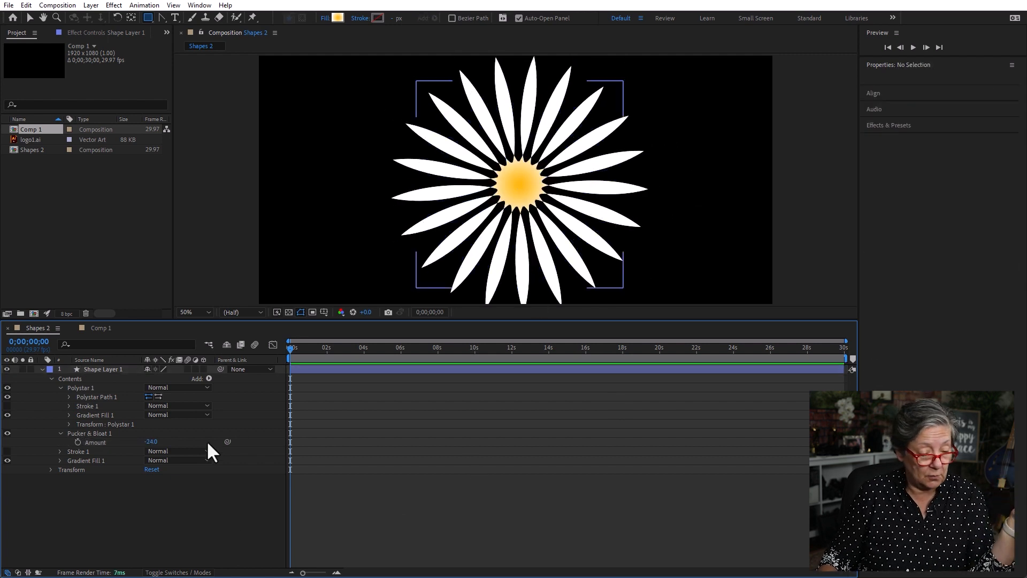
# Scale the Polystar 1 group to 51% with its own group transform, then collapse the transform and Pucker & Bloat properties.
pyautogui.click(50, 469)
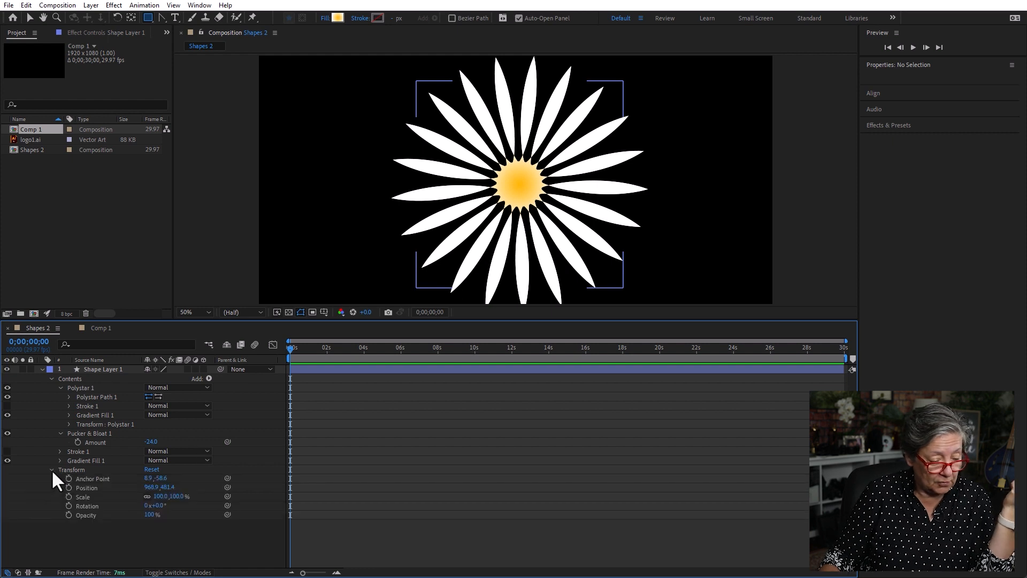
pyautogui.click(50, 470)
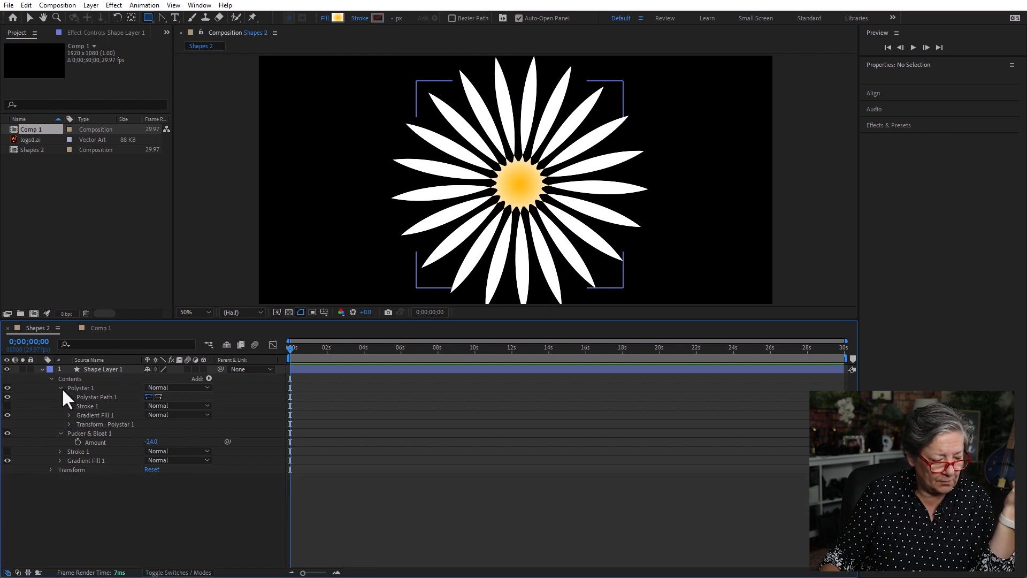
pyautogui.click(68, 425)
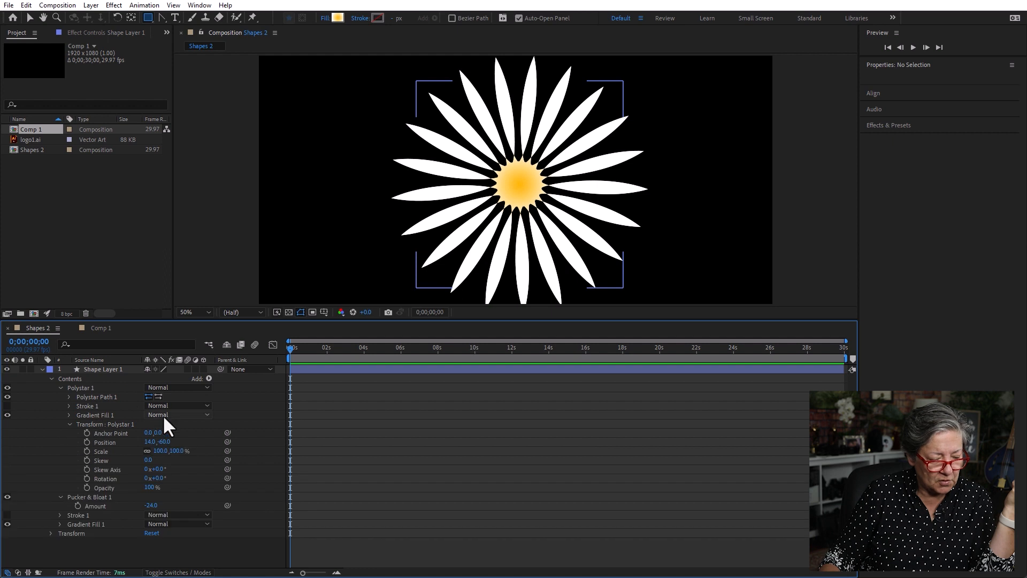
pyautogui.moveTo(162, 454); pyautogui.dragTo(137, 454)
pyautogui.click(327, 539)
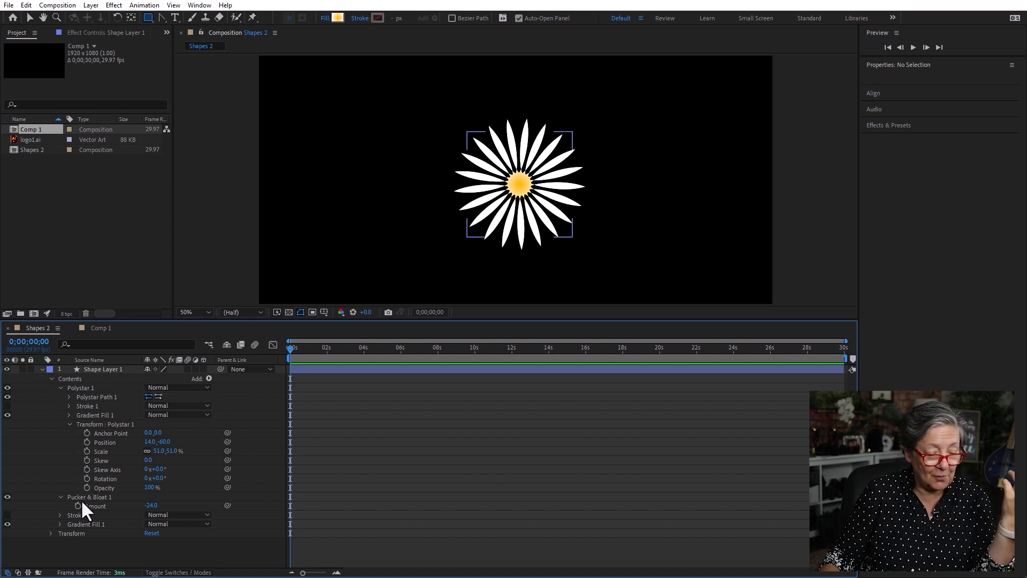
pyautogui.click(69, 423)
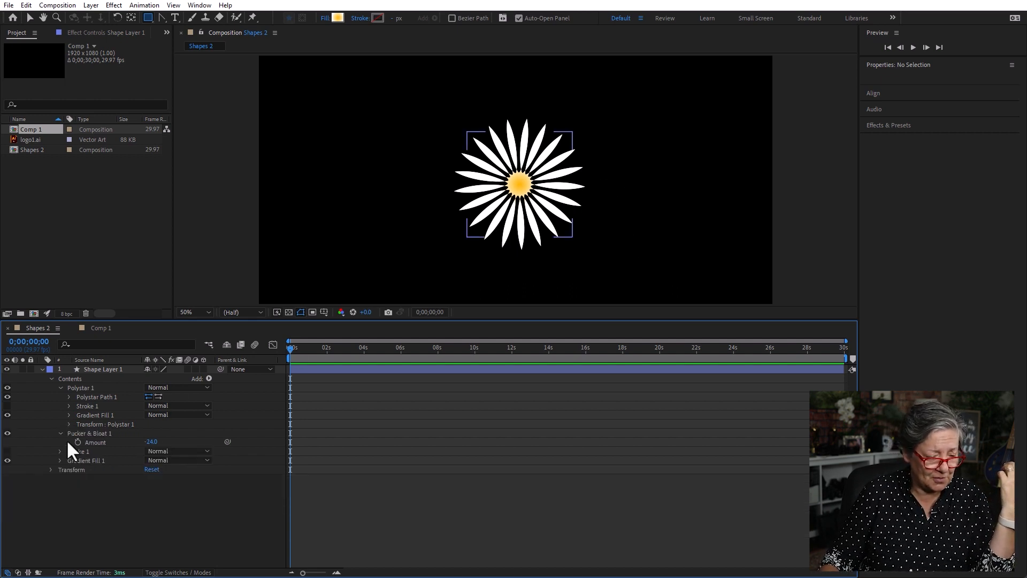
pyautogui.click(60, 433)
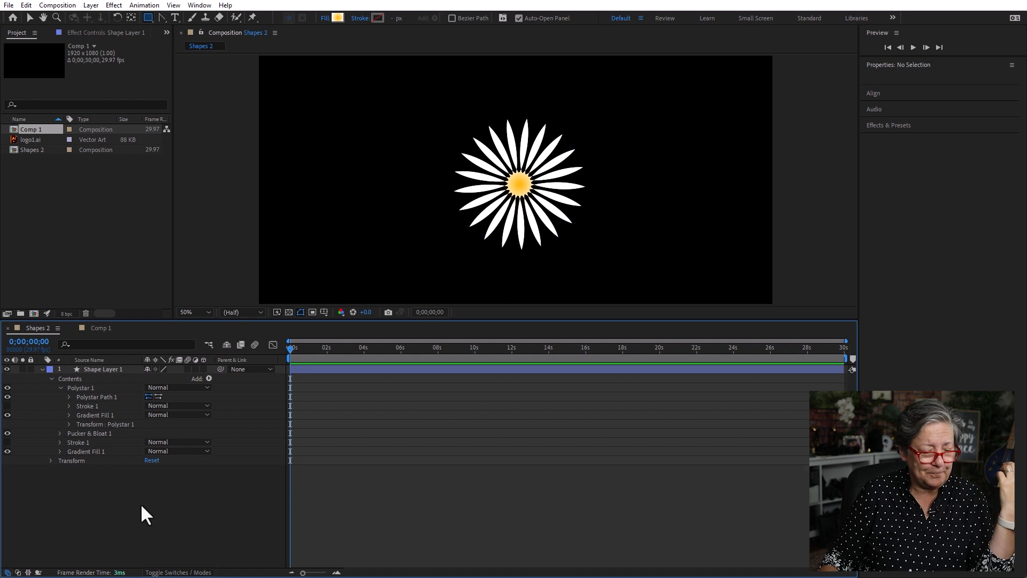
# Add a Repeater to the contents of the daisy's Shape Layer 1 and show its properties.
pyautogui.click(113, 369)
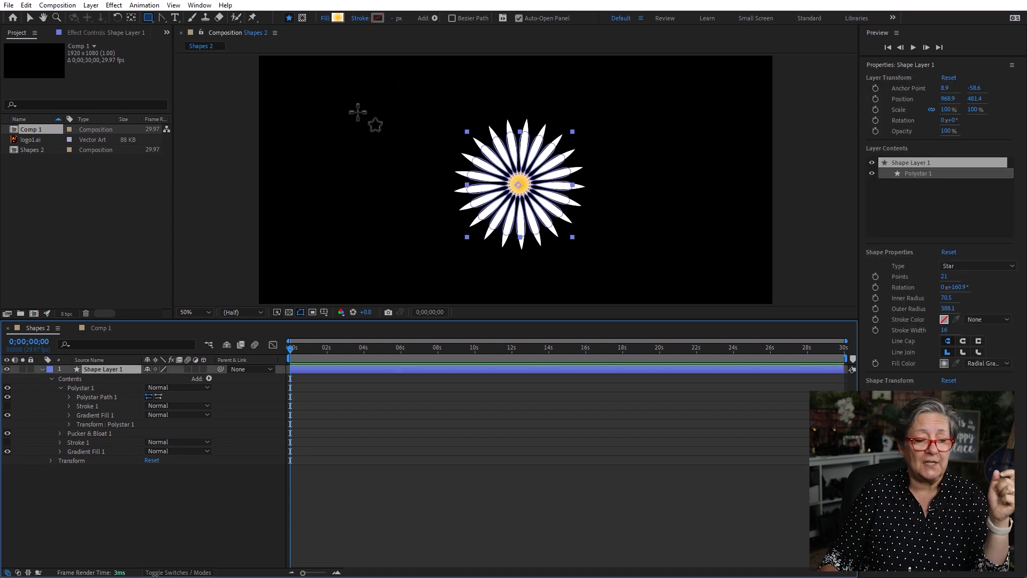
pyautogui.click(434, 16)
pyautogui.click(496, 178)
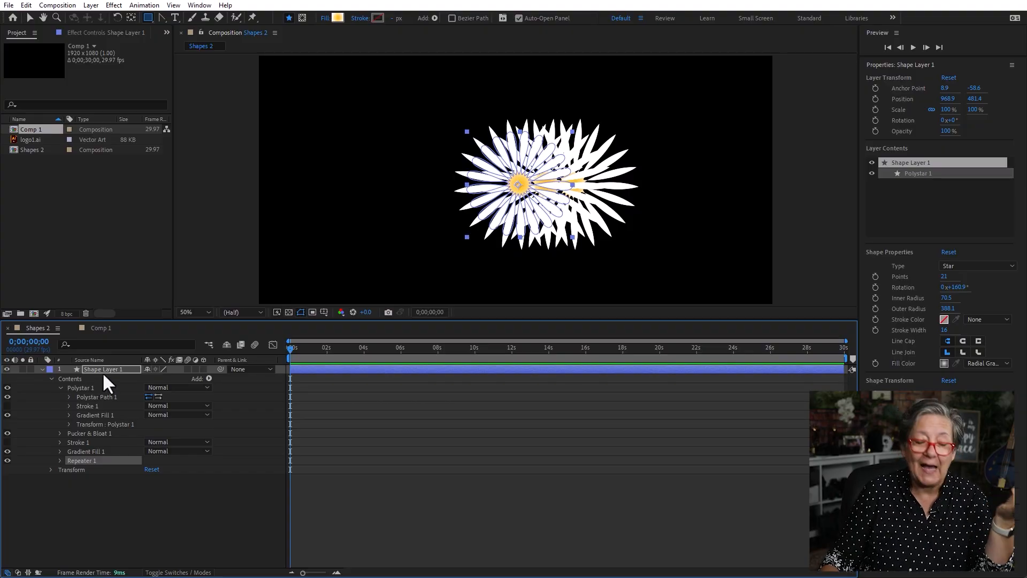
pyautogui.click(60, 461)
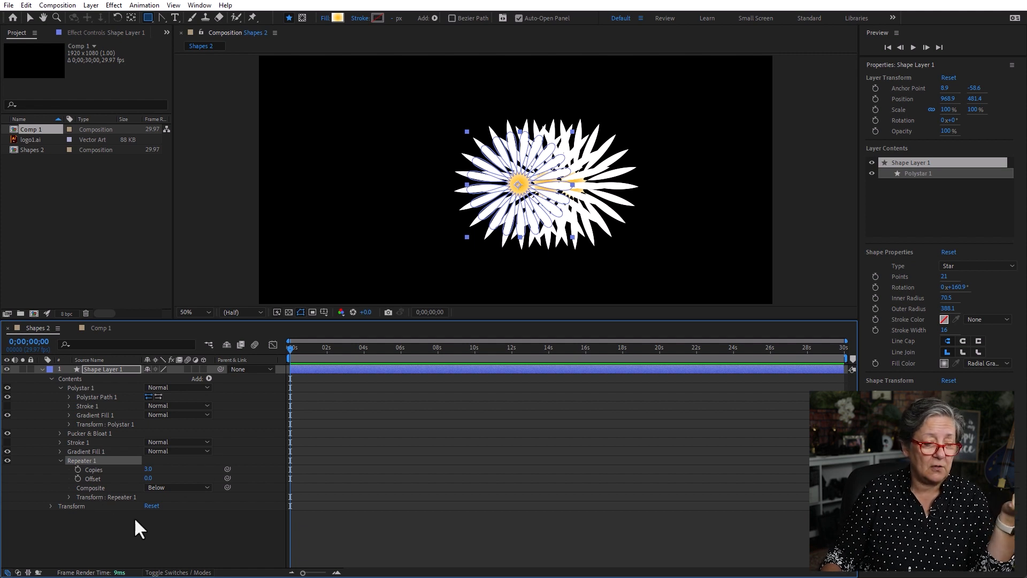
# Move the repeated daisy to the upper-left area of the frame, at about 260.9, 259.4, and set the Repeater's copies to 7.
pyautogui.click(29, 18)
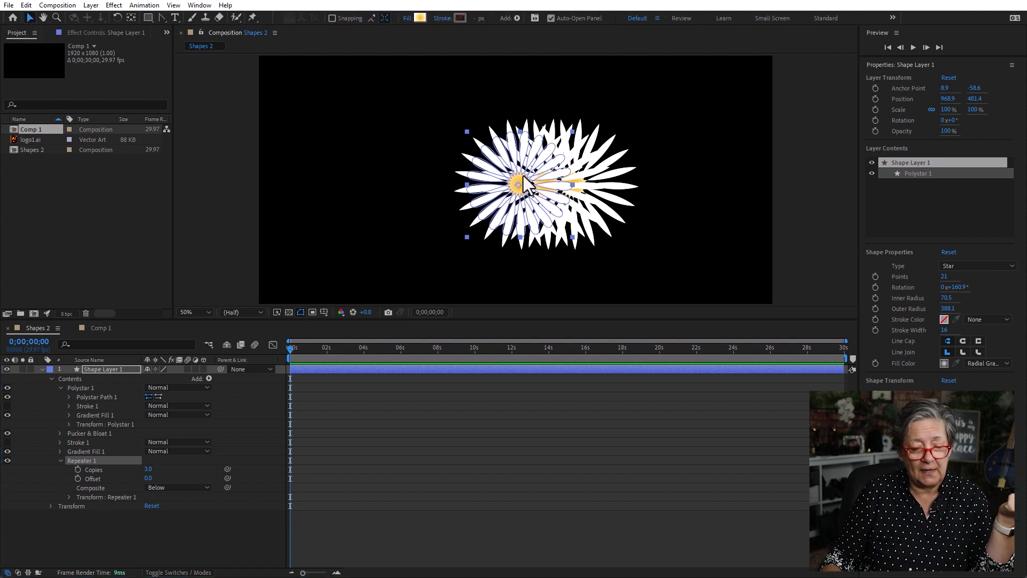
pyautogui.click(505, 262)
pyautogui.moveTo(532, 203); pyautogui.dragTo(342, 144)
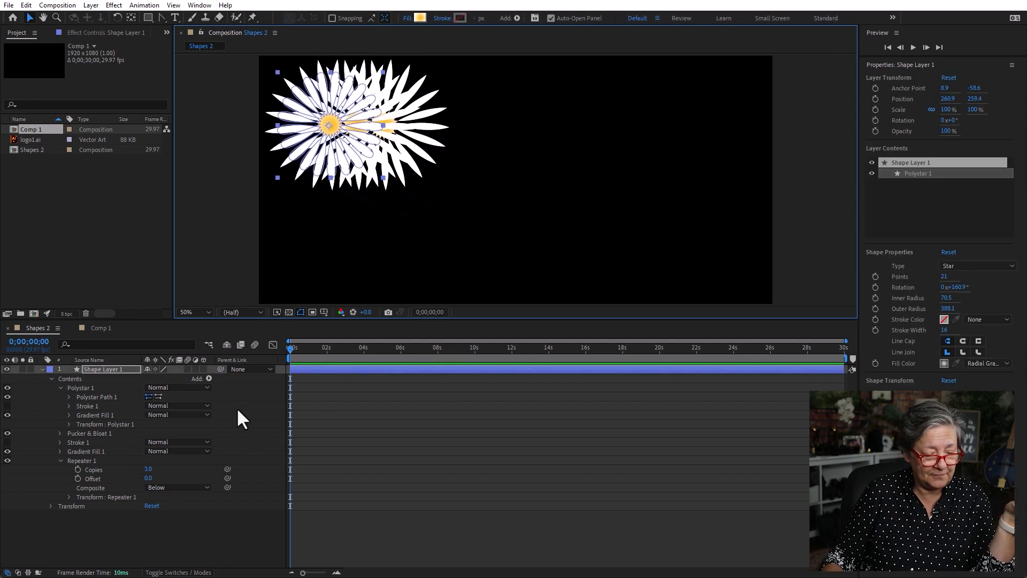
pyautogui.click(187, 478)
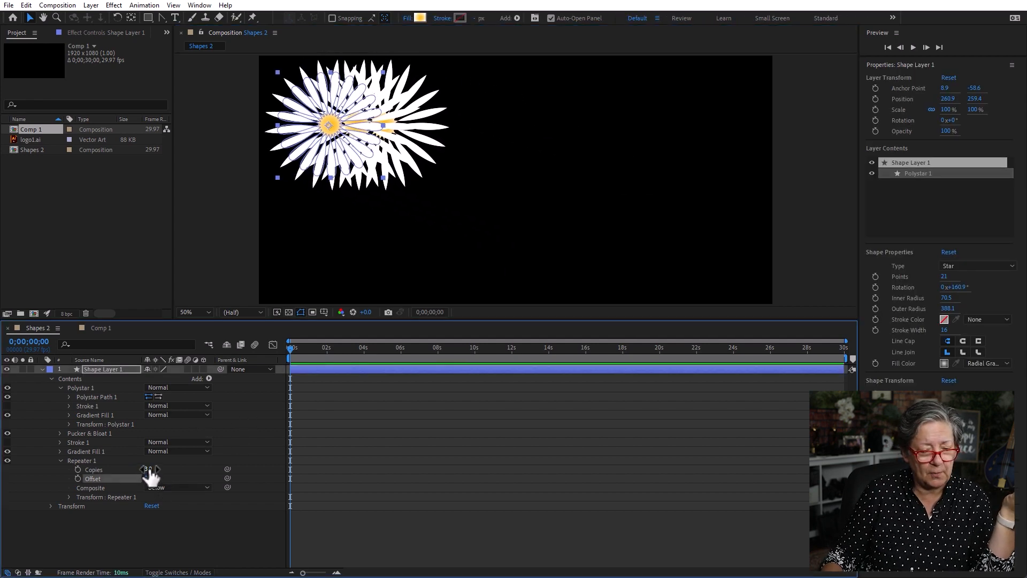
pyautogui.moveTo(150, 469)
pyautogui.mouseDown()
pyautogui.moveTo(181, 469)
pyautogui.moveTo(159, 476)
pyautogui.mouseUp()
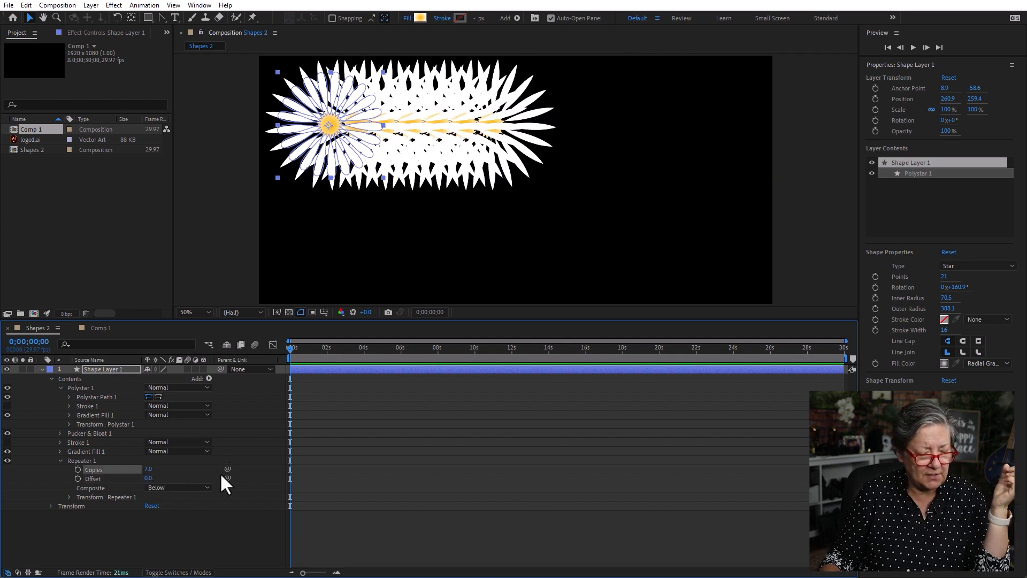
# Animate the Repeater transform's Position from 0.0, 0.0 at the start to 260.0, 0.0 at 0;00;03;26.
pyautogui.click(68, 496)
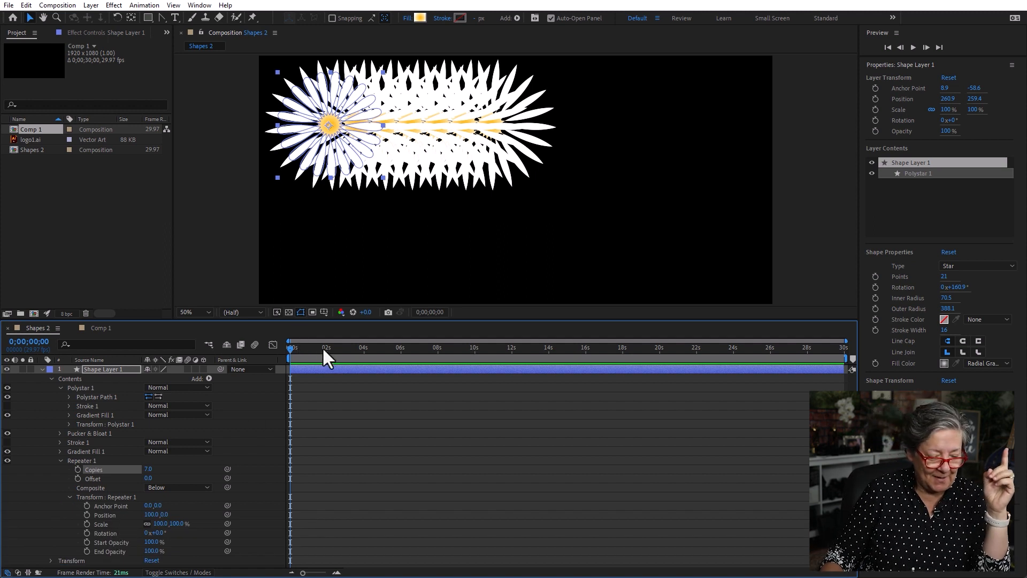
pyautogui.click(86, 515)
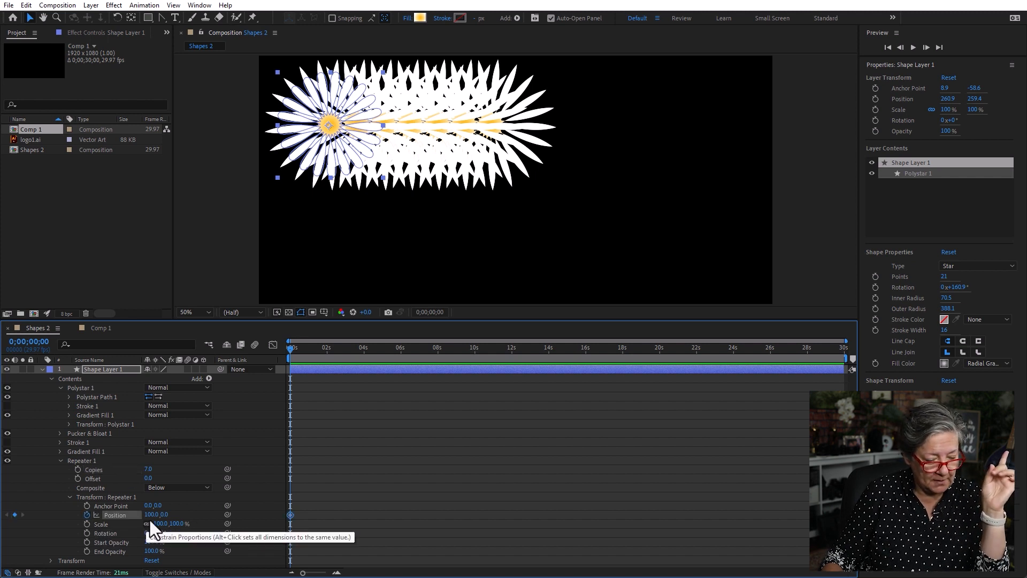
pyautogui.press('Return')
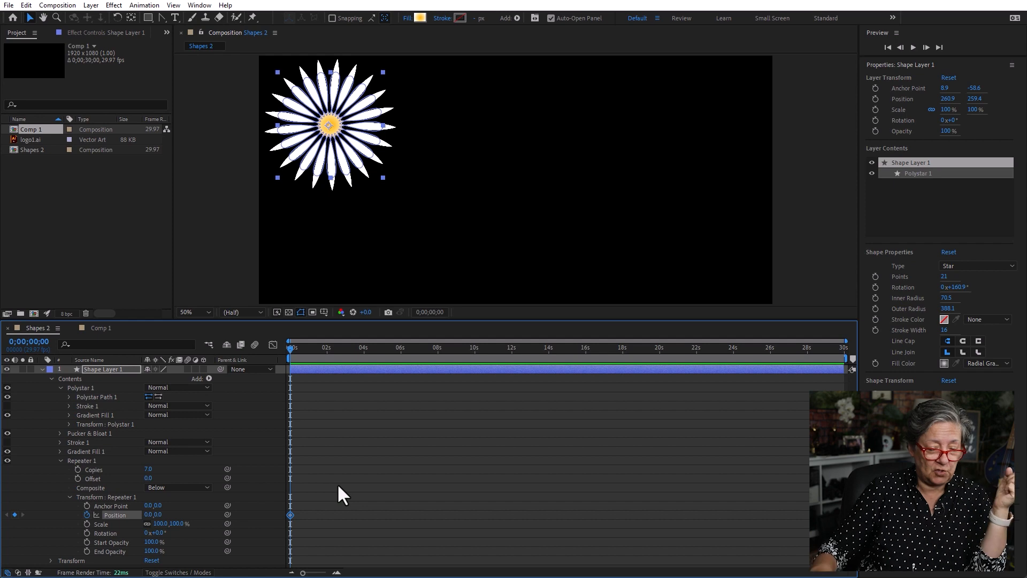
pyautogui.click(362, 347)
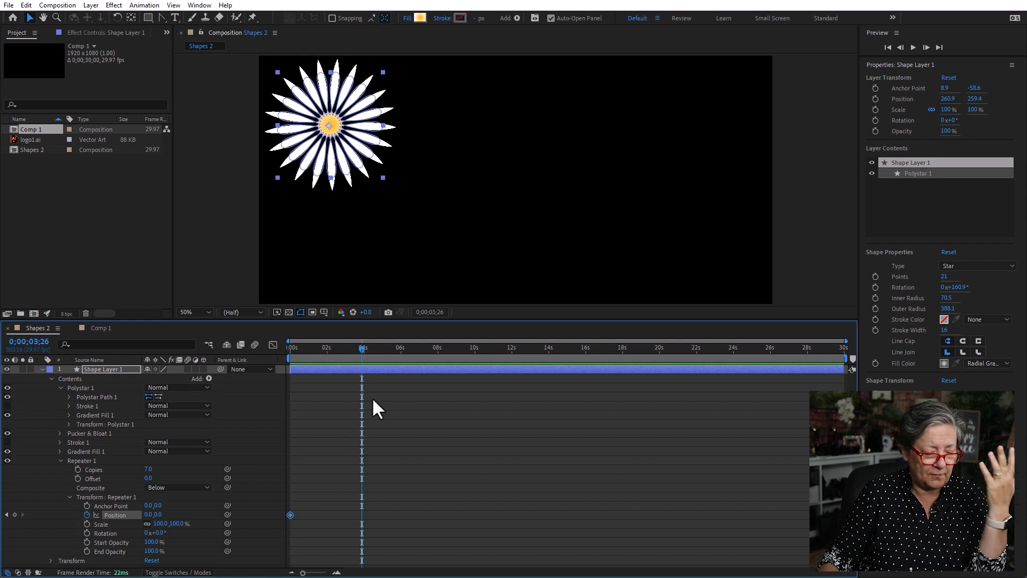
pyautogui.moveTo(147, 514); pyautogui.dragTo(297, 520)
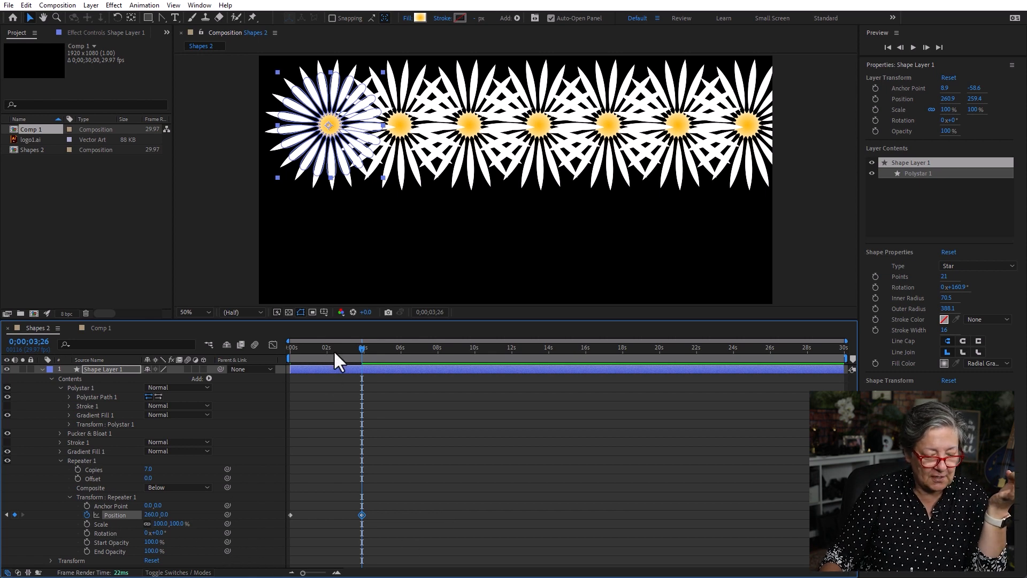
# Keyframe the Repeater transform's Scale at the start of the composition and set it to 89.0% at 0;00;03;26.
pyautogui.moveTo(332, 350); pyautogui.dragTo(248, 360)
pyautogui.click(87, 525)
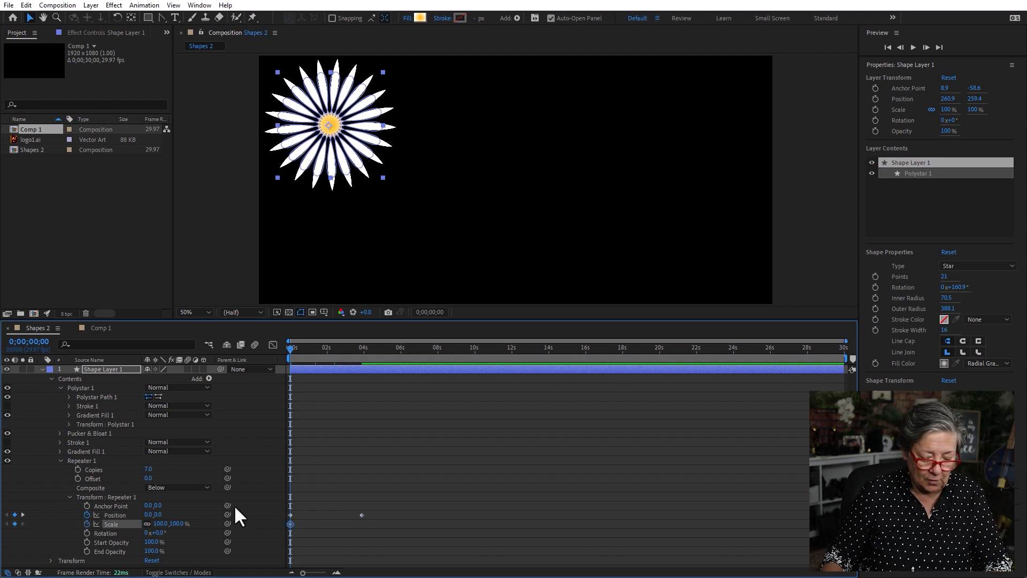
pyautogui.press('k')
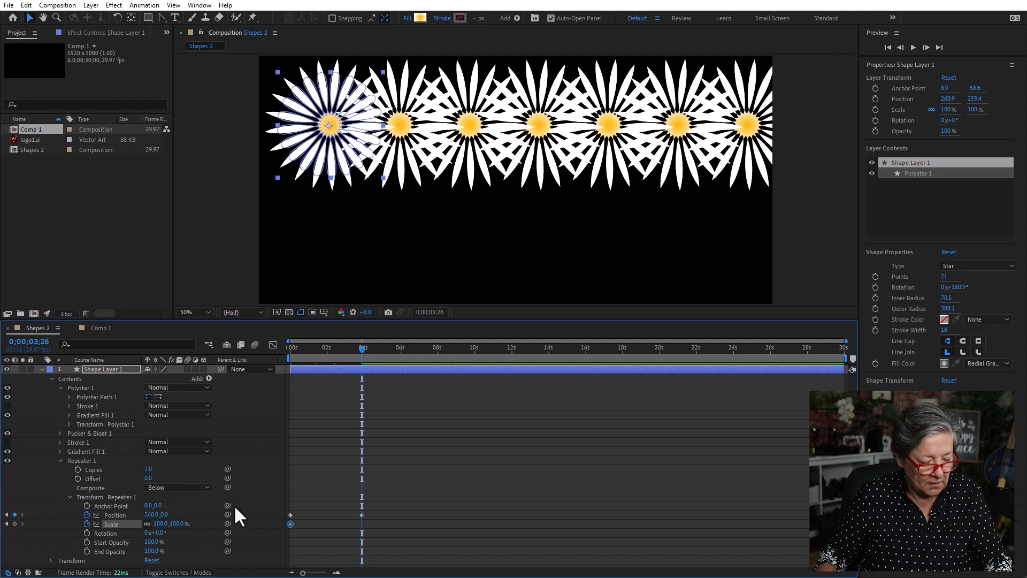
pyautogui.moveTo(164, 524); pyautogui.dragTo(158, 524)
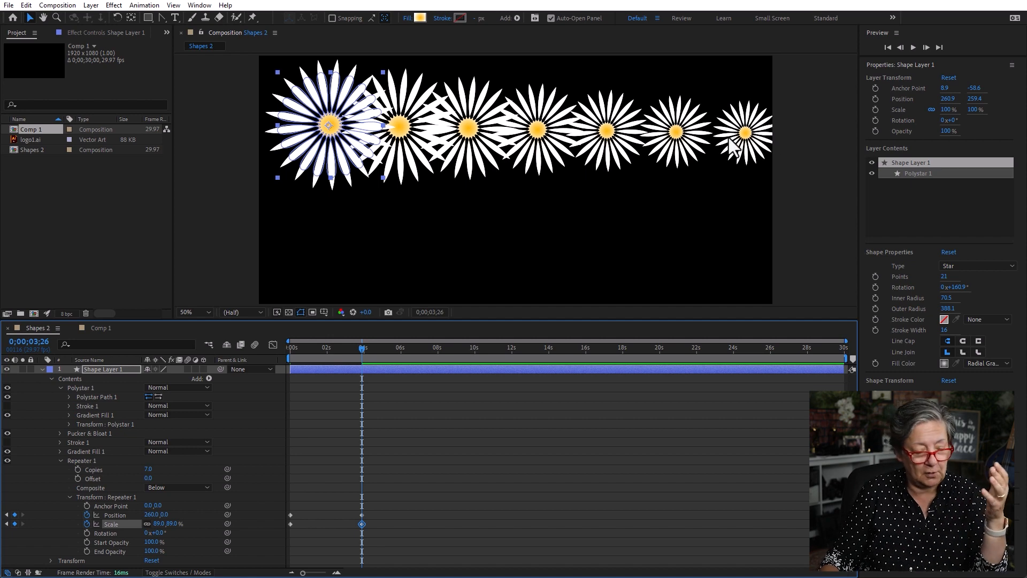
# Keyframe the Repeater transform's Rotation at the start and set it to 91.0° at 0;00;03;26.
pyautogui.press('Home')
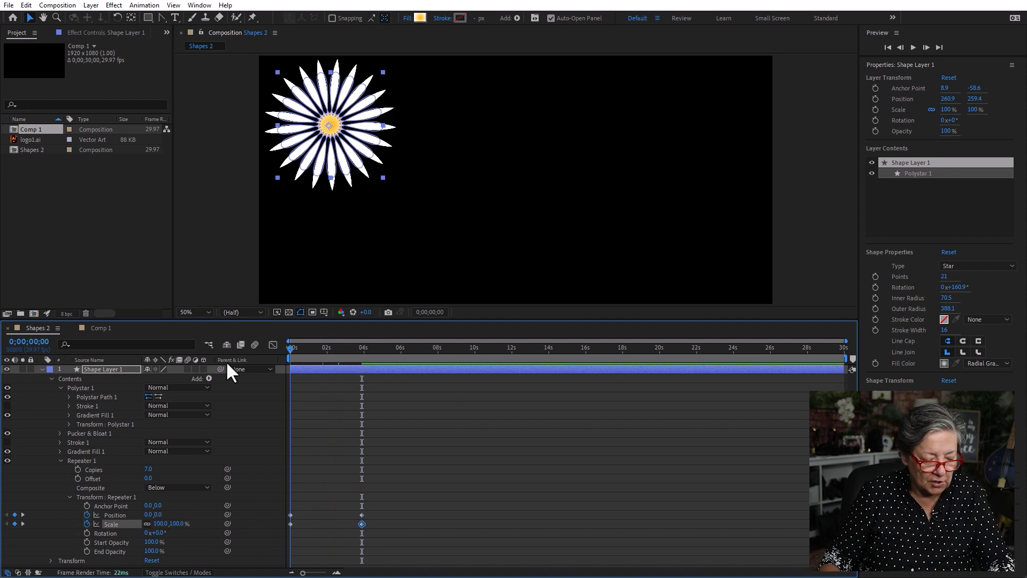
pyautogui.click(87, 533)
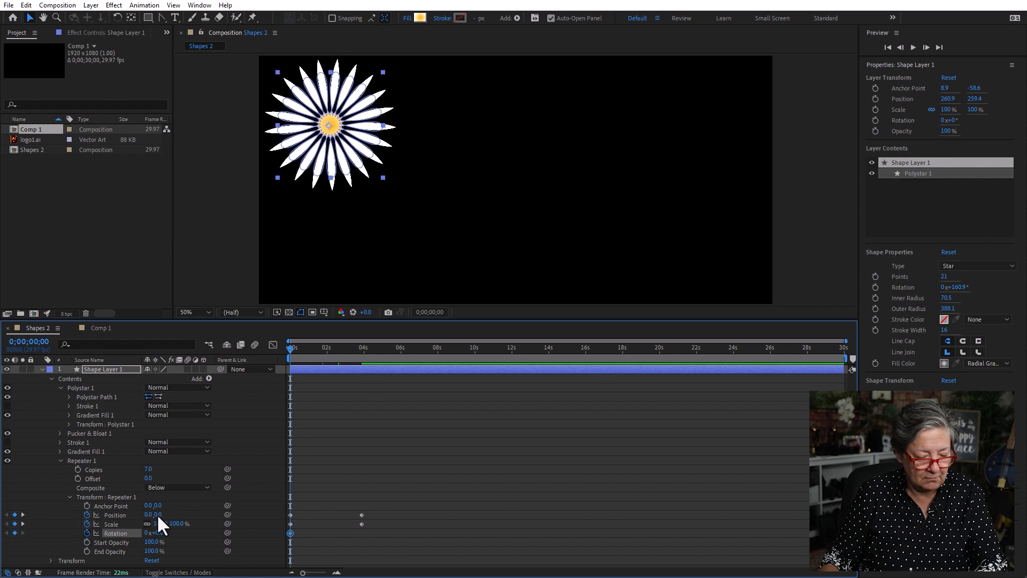
pyautogui.press('k')
pyautogui.moveTo(159, 532); pyautogui.dragTo(206, 526)
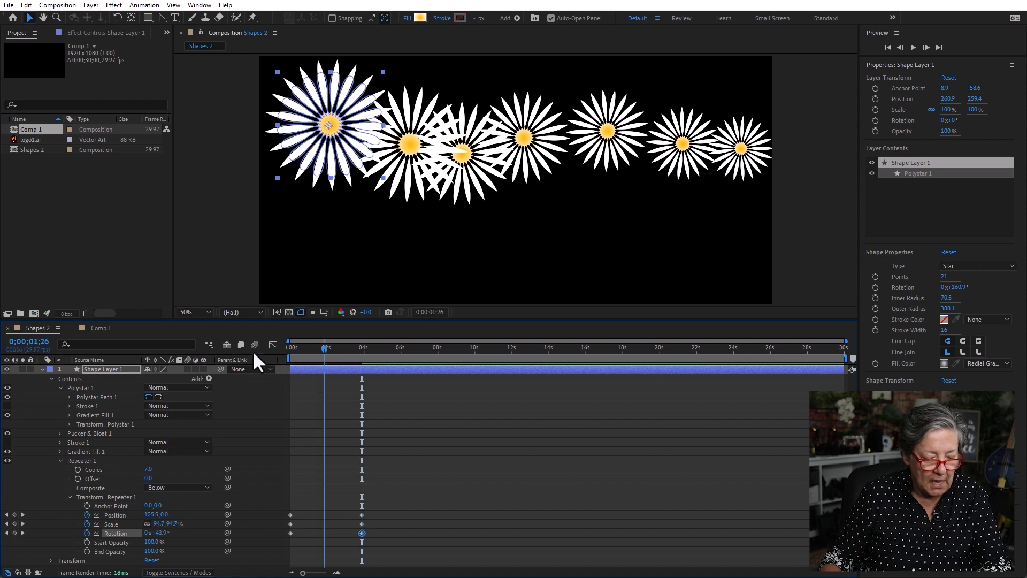
# Keyframe the Repeater's End Opacity at the start and set it to 11.0% at 0;00;03;26, leaving Start Opacity without keyframes.
pyautogui.press('Home')
pyautogui.click(88, 542)
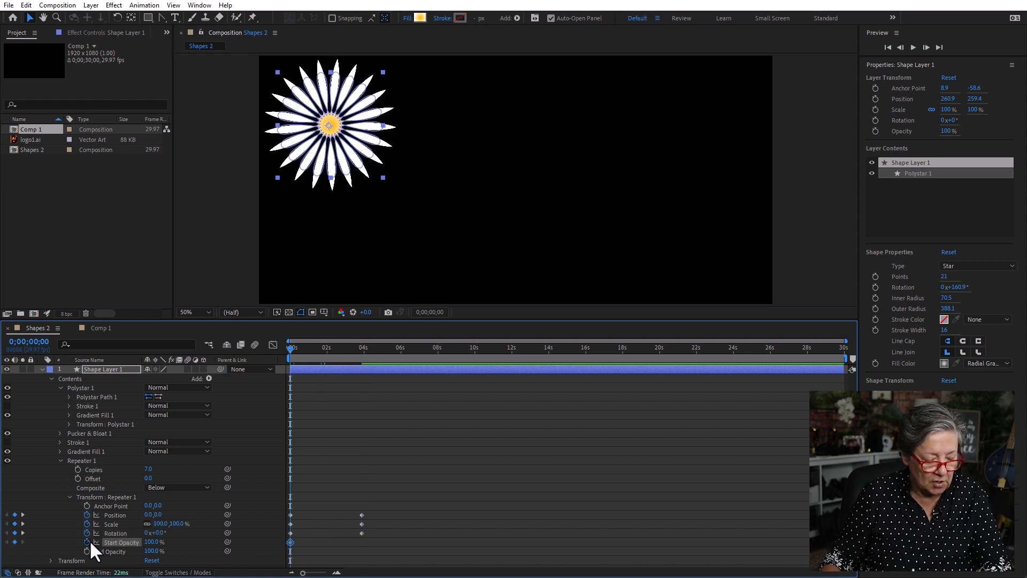
pyautogui.click(87, 542)
pyautogui.click(86, 551)
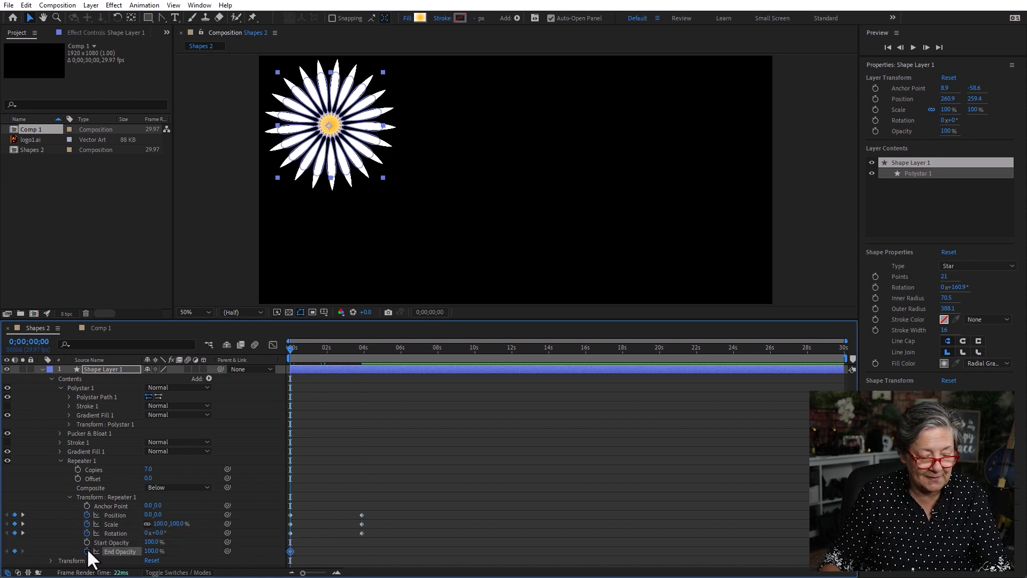
pyautogui.press('k')
pyautogui.moveTo(152, 551); pyautogui.dragTo(98, 543)
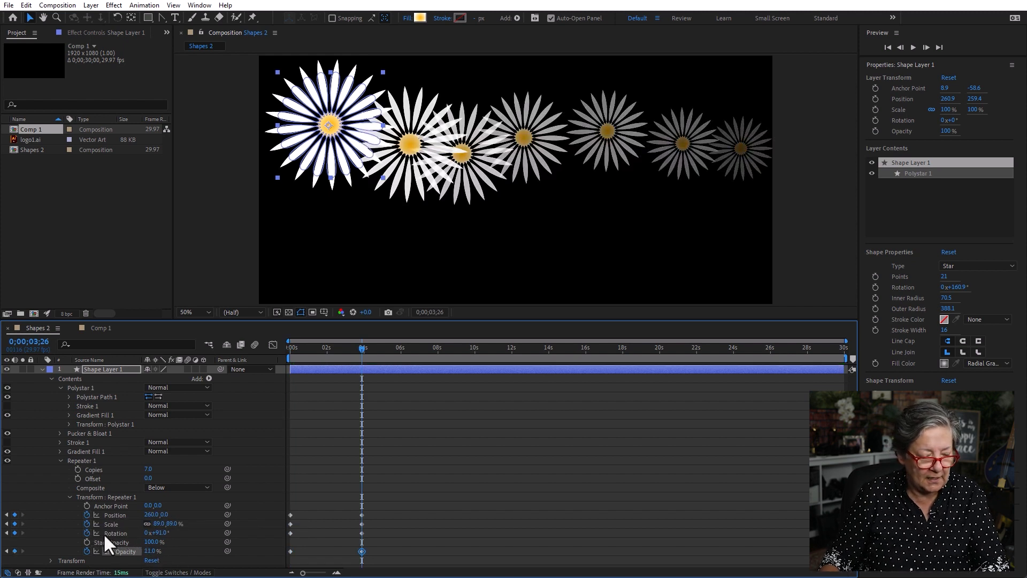
# Set the Repeater's copies to 12 and its Position at 0;00;03;26 to 148.0, 0.0.
pyautogui.click(151, 469)
pyautogui.write('12')
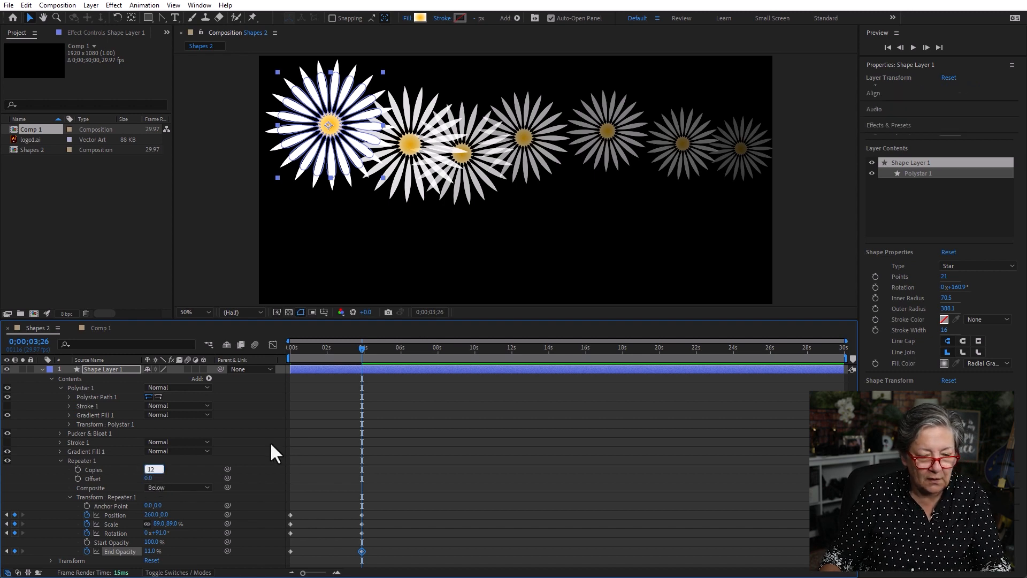
pyautogui.click(270, 441)
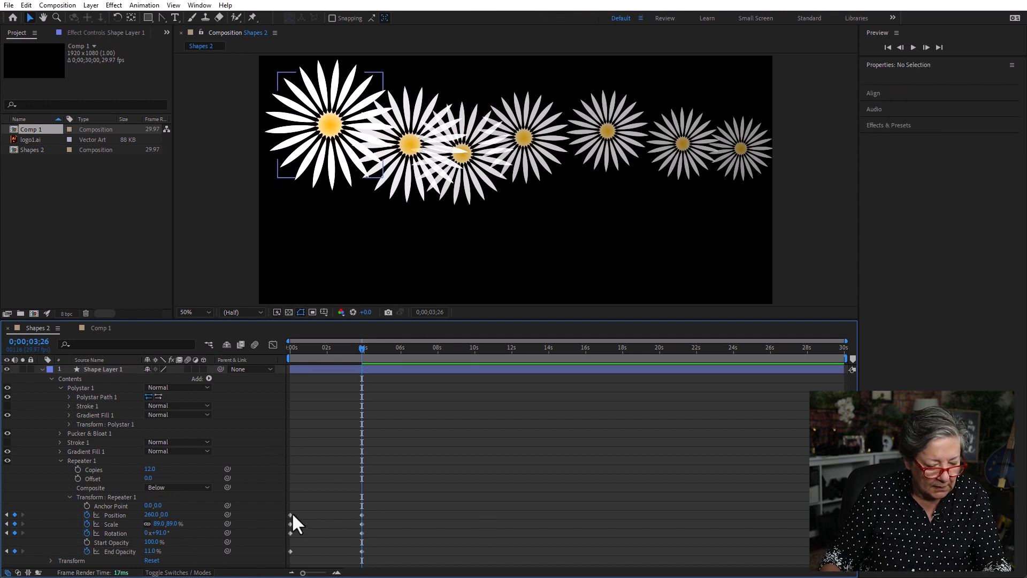
pyautogui.click(168, 532)
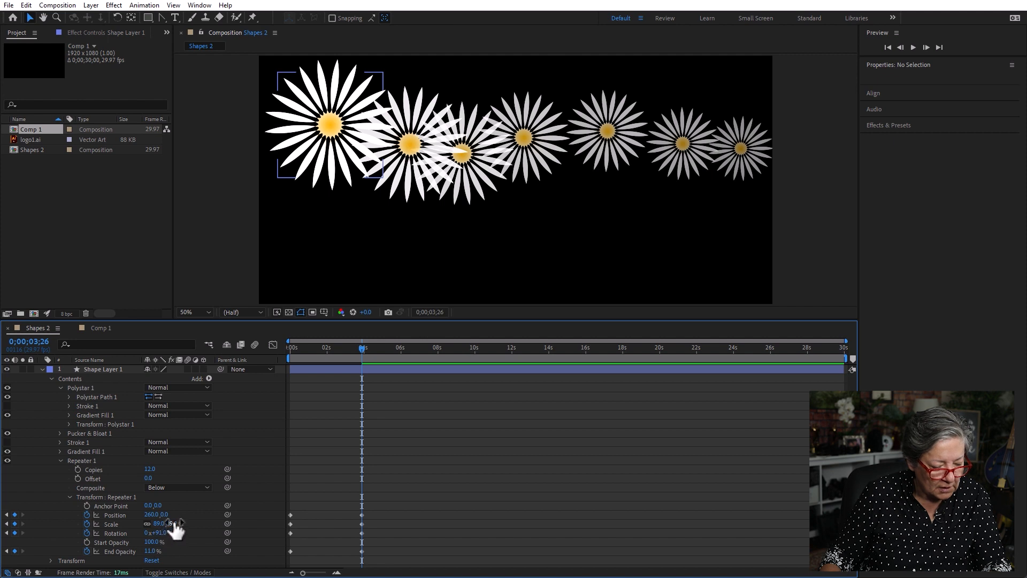
pyautogui.moveTo(153, 522); pyautogui.dragTo(96, 520)
pyautogui.click(391, 162)
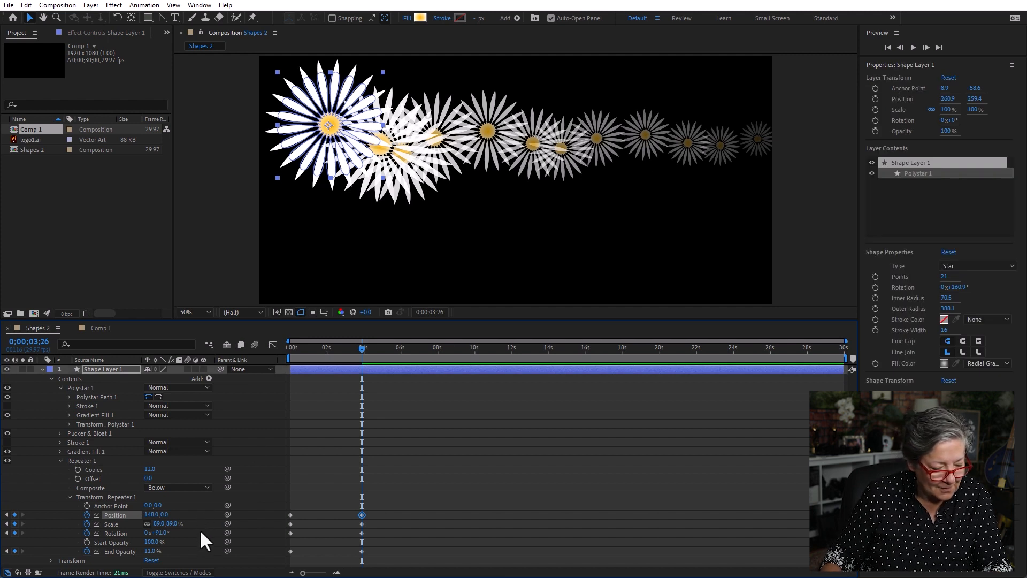
# Set the Repeater transform's Scale at 0;00;03;26 to 107.0% and preview the animation from the start.
pyautogui.moveTo(158, 524)
pyautogui.mouseDown()
pyautogui.moveTo(173, 523)
pyautogui.moveTo(163, 522)
pyautogui.mouseUp()
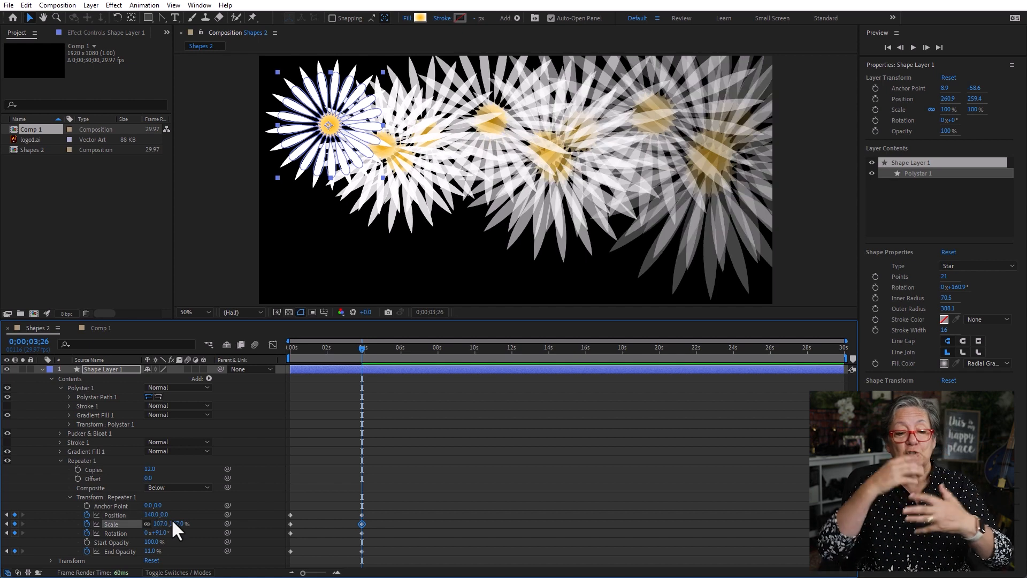
pyautogui.press('Home')
pyautogui.press('space')
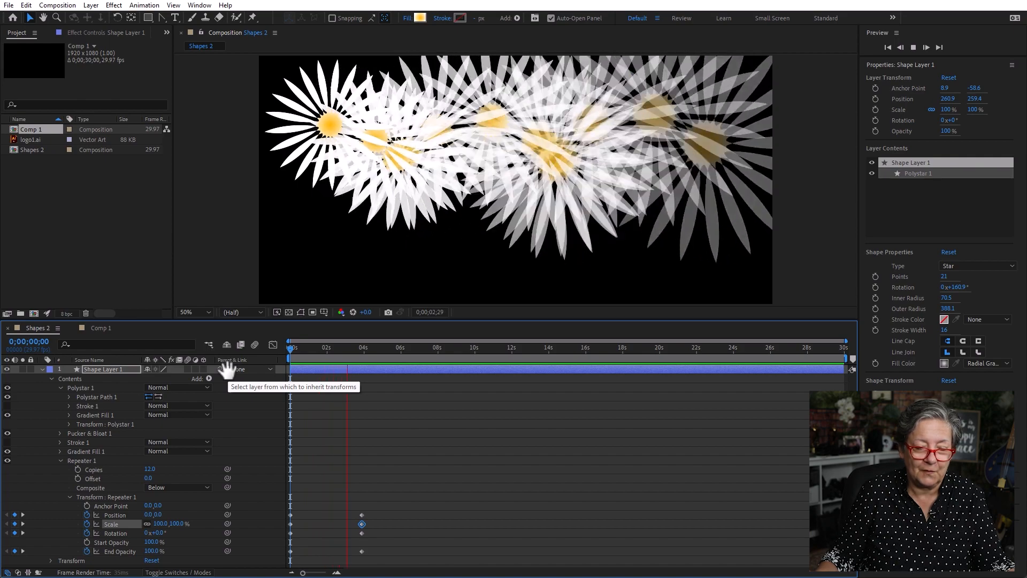
pyautogui.press('space')
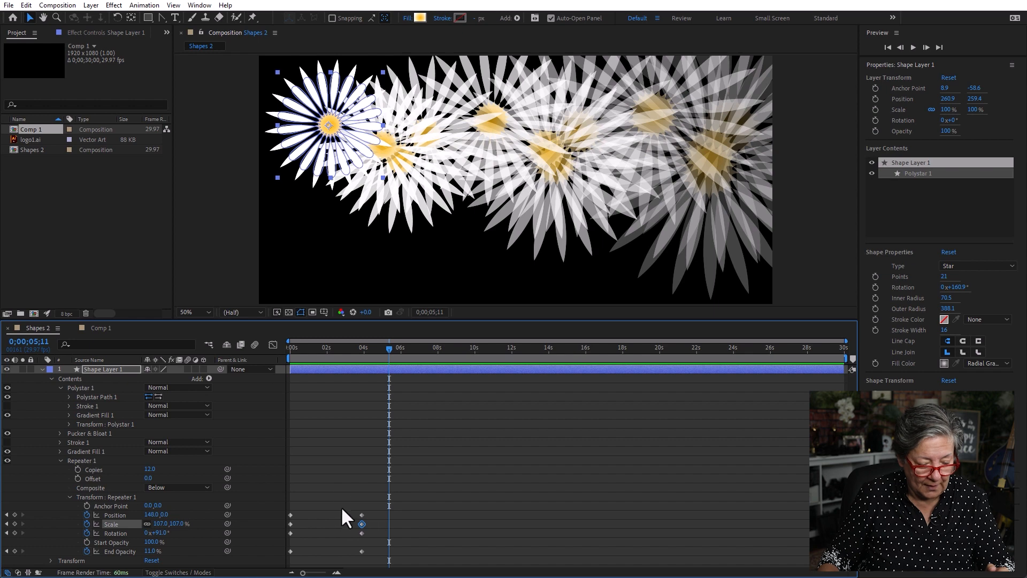
# Move the Repeater's four ending keyframes from 0;00;03;26 to 0;00;29;17 and preview the slower animation.
pyautogui.moveTo(337, 485); pyautogui.dragTo(395, 562)
pyautogui.moveTo(361, 515); pyautogui.dragTo(836, 517)
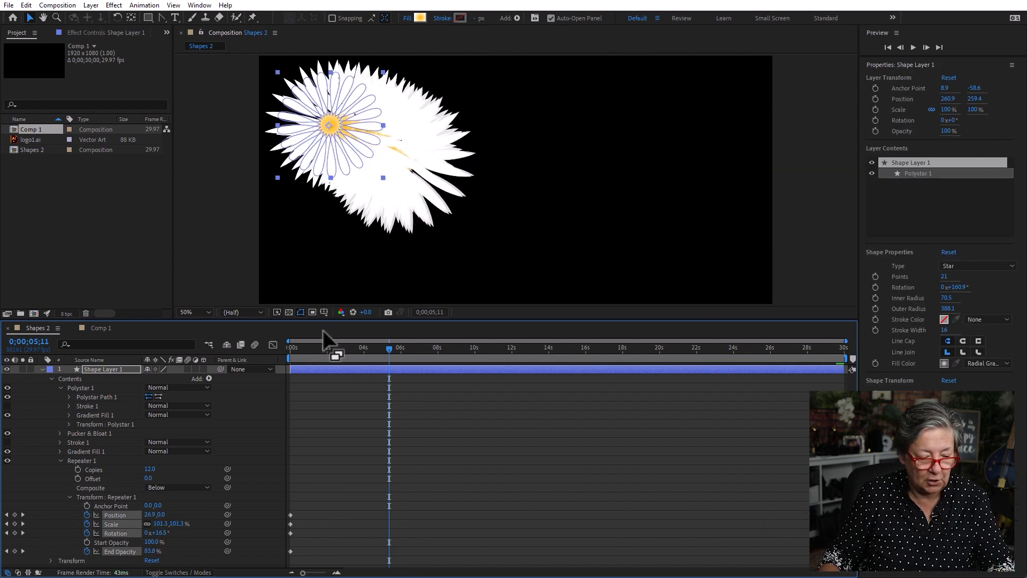
pyautogui.click(289, 351)
pyautogui.press('space')
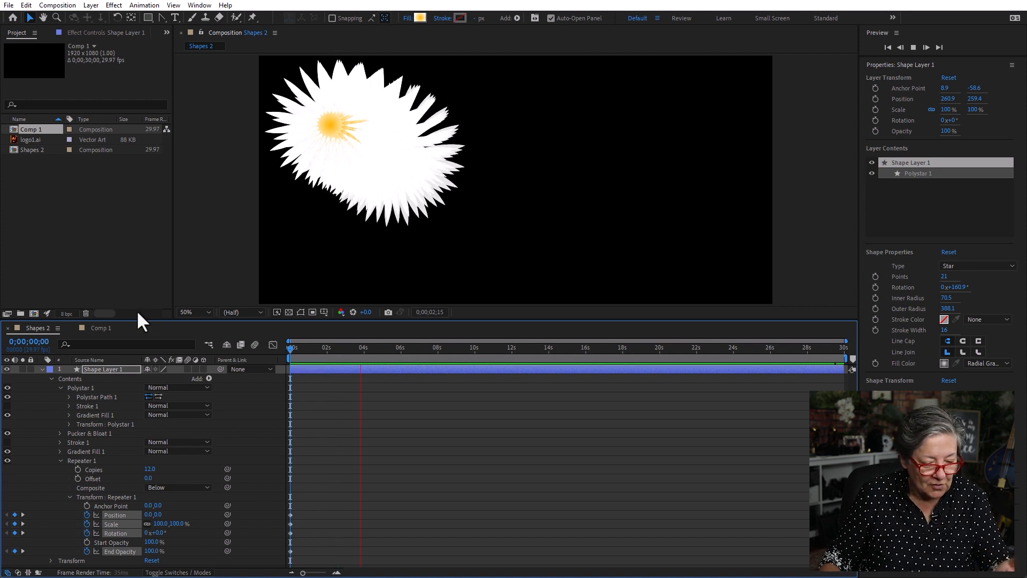
pyautogui.press('space')
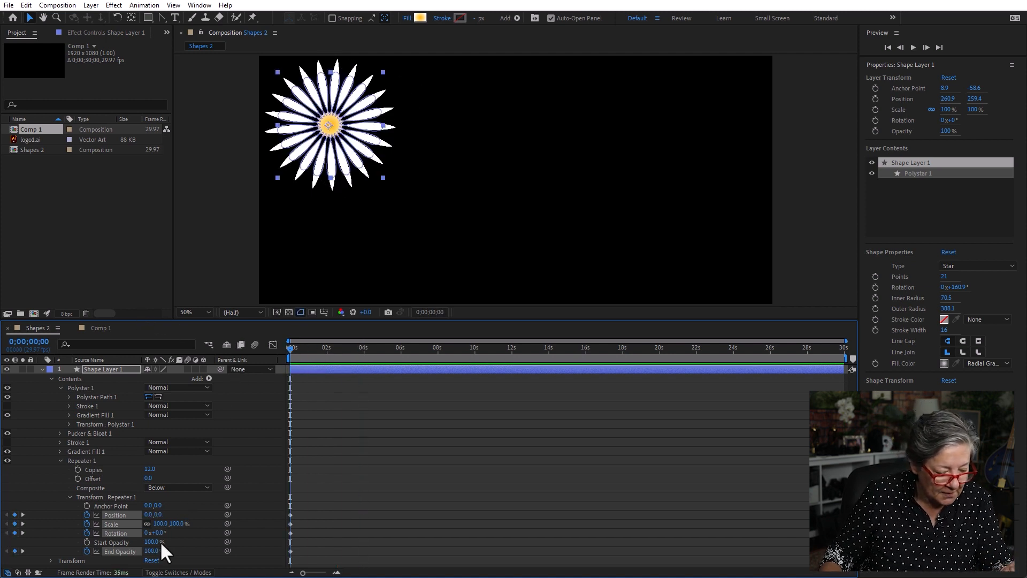
# Set the Repeater's End Opacity at the start of the composition to 63.0% and preview the animation.
pyautogui.moveTo(153, 551); pyautogui.dragTo(141, 551)
pyautogui.press('space')
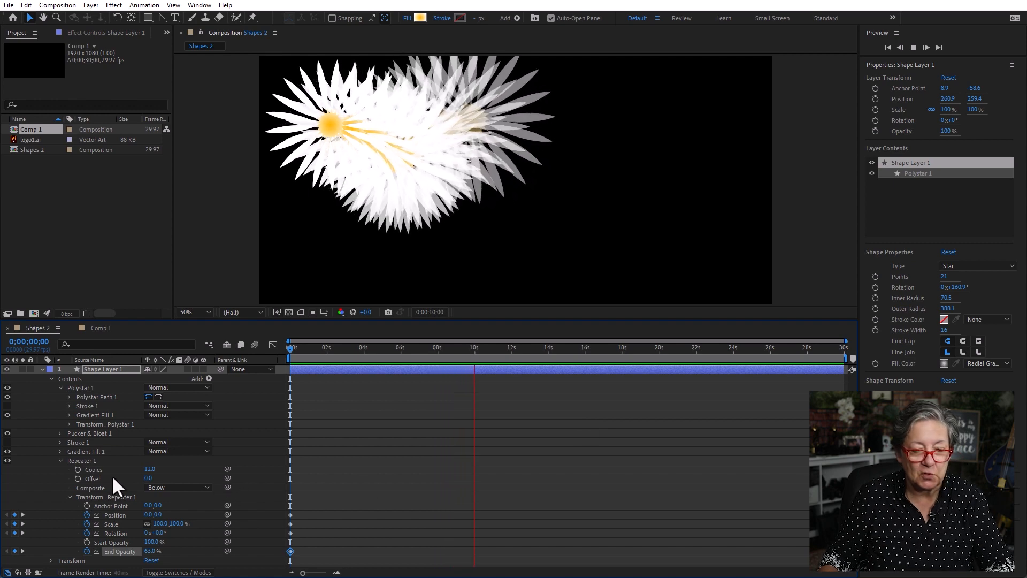
pyautogui.press('space')
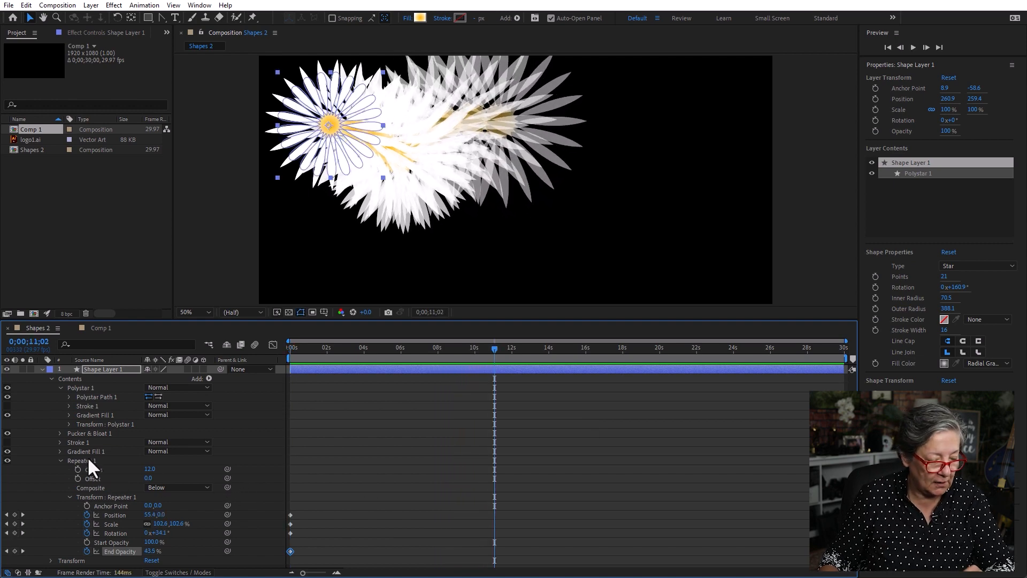
# Keyframe Polystar 1's transform Rotation at the start, set it to 3 full revolutions at 0;00;29;29, and preview the animation.
pyautogui.click(60, 461)
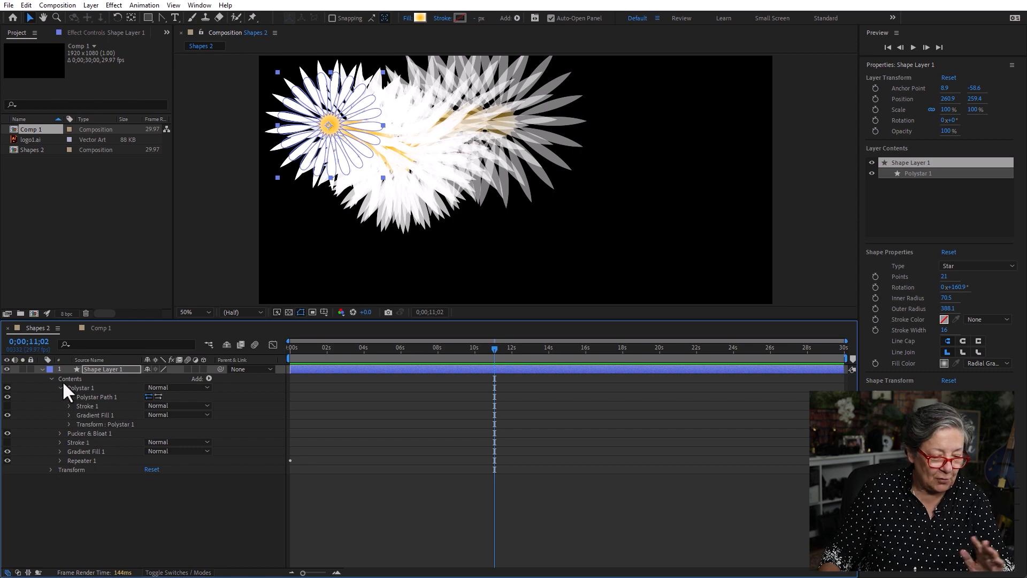
pyautogui.click(69, 424)
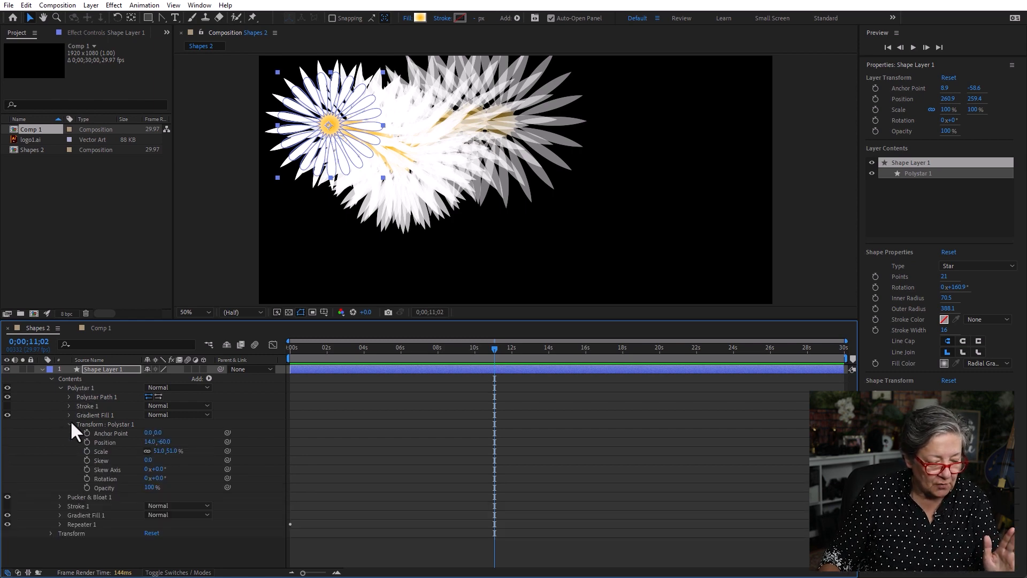
pyautogui.press('Home')
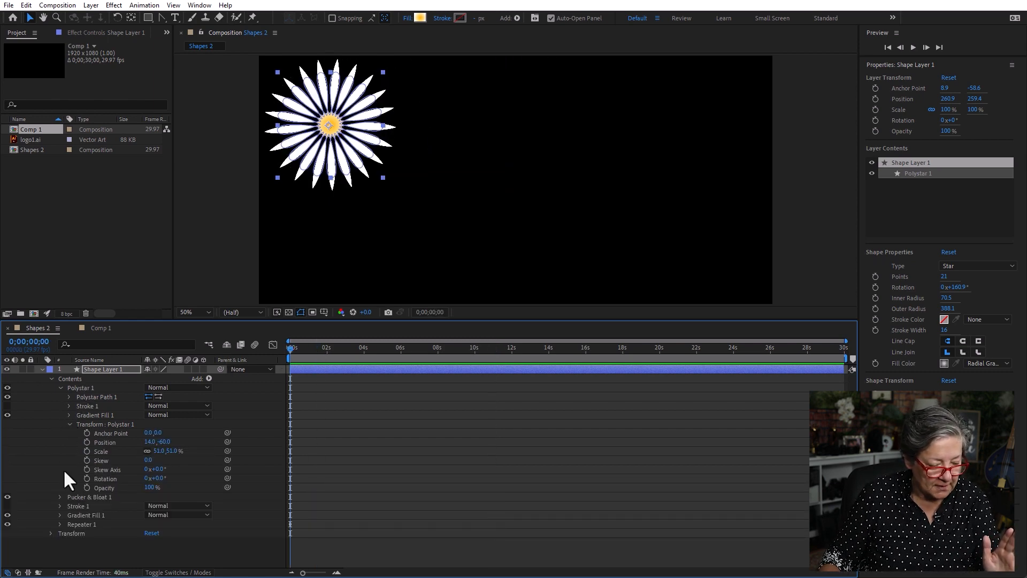
pyautogui.click(86, 477)
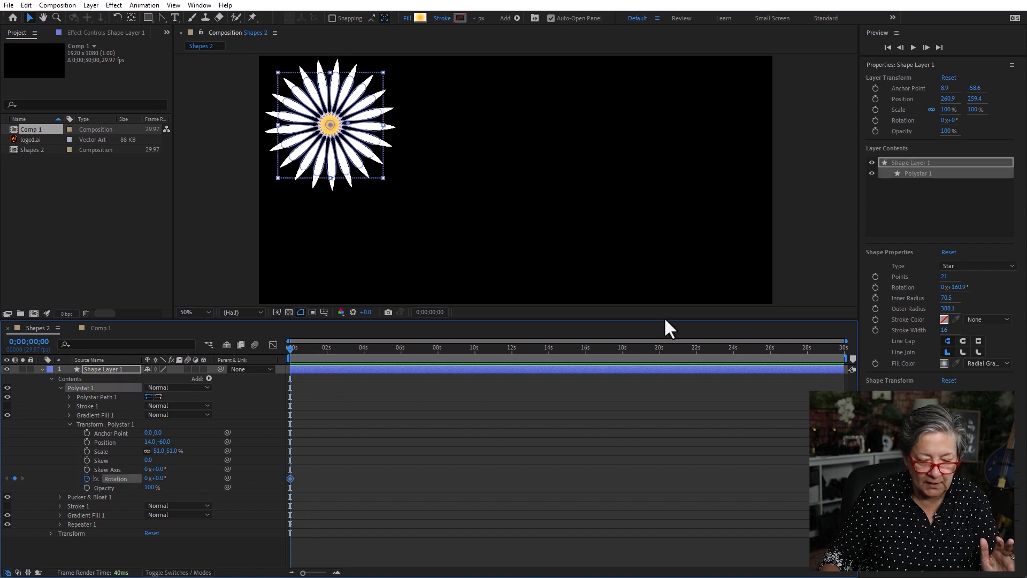
pyautogui.press('End')
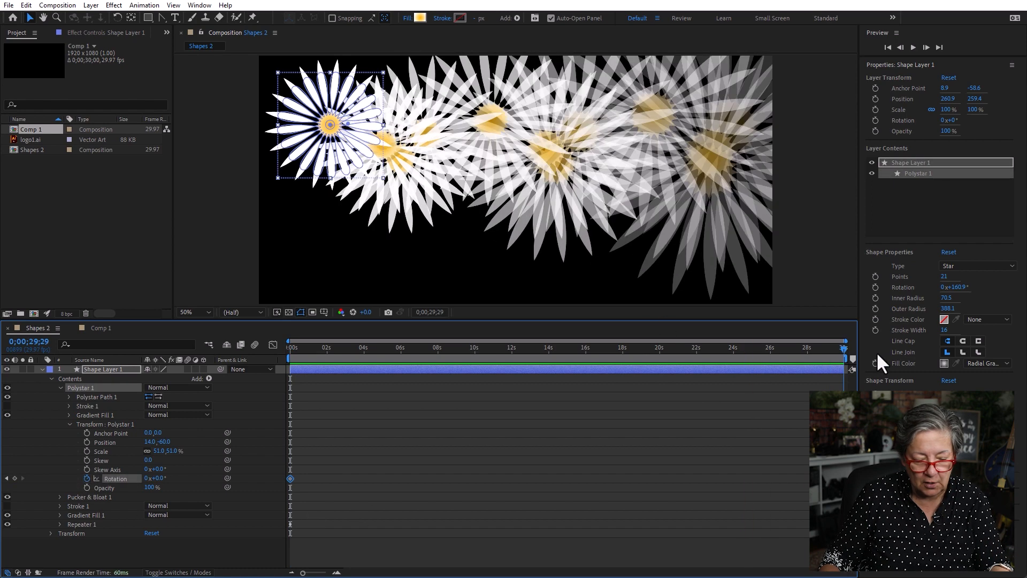
pyautogui.click(147, 477)
pyautogui.write('3')
pyautogui.click(264, 551)
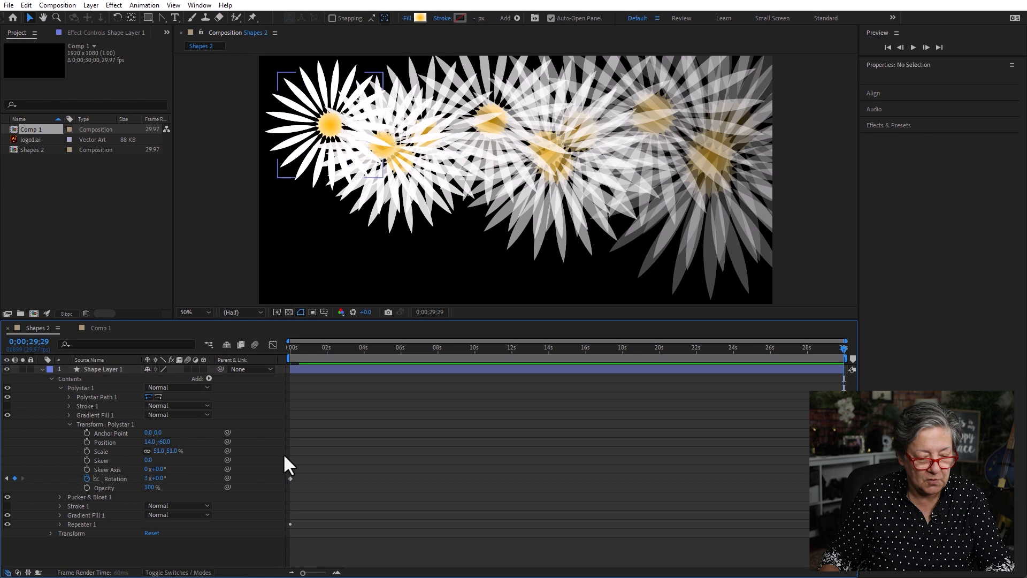
pyautogui.moveTo(336, 349); pyautogui.dragTo(189, 348)
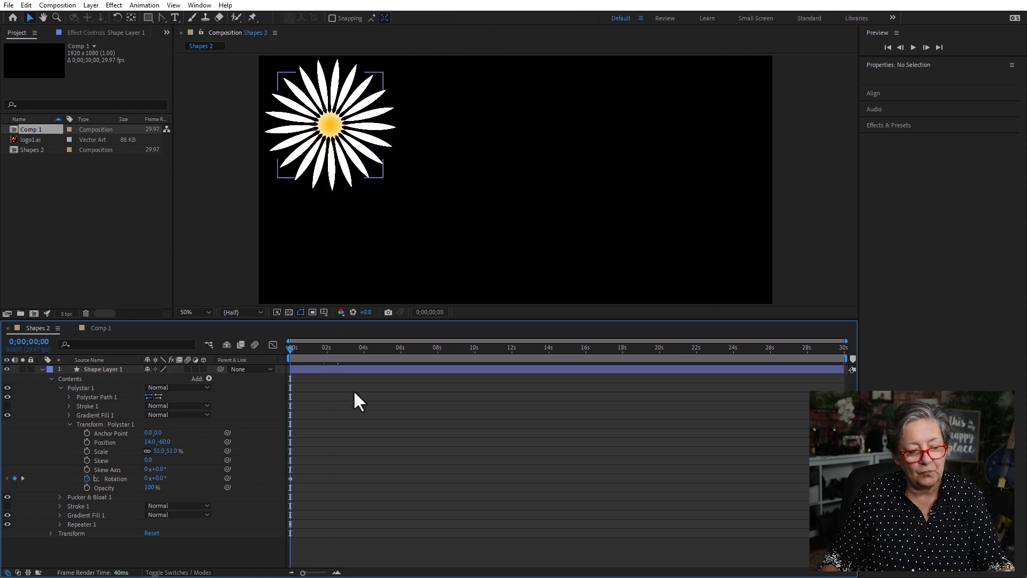
pyautogui.press('space')
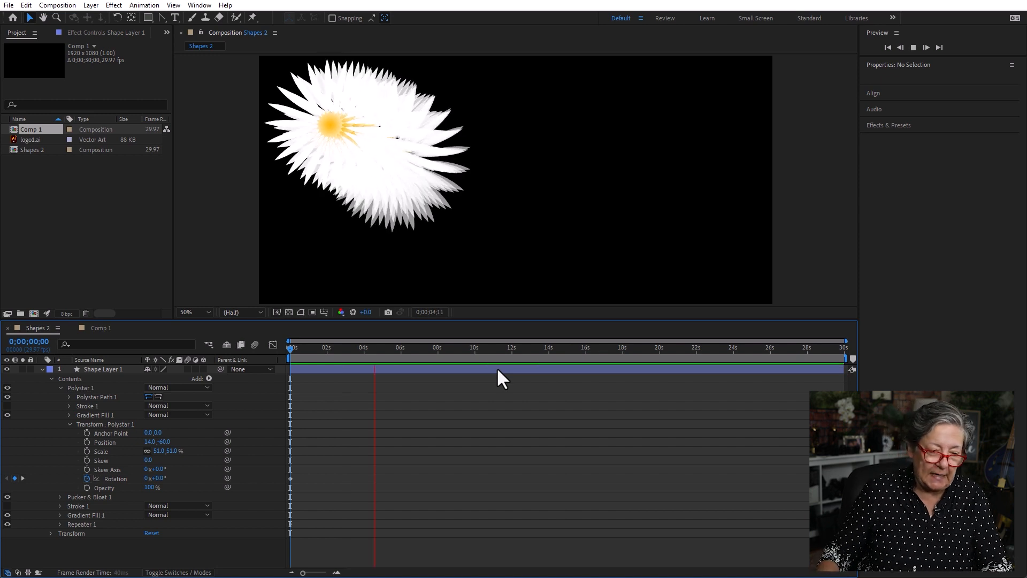
pyautogui.press('space')
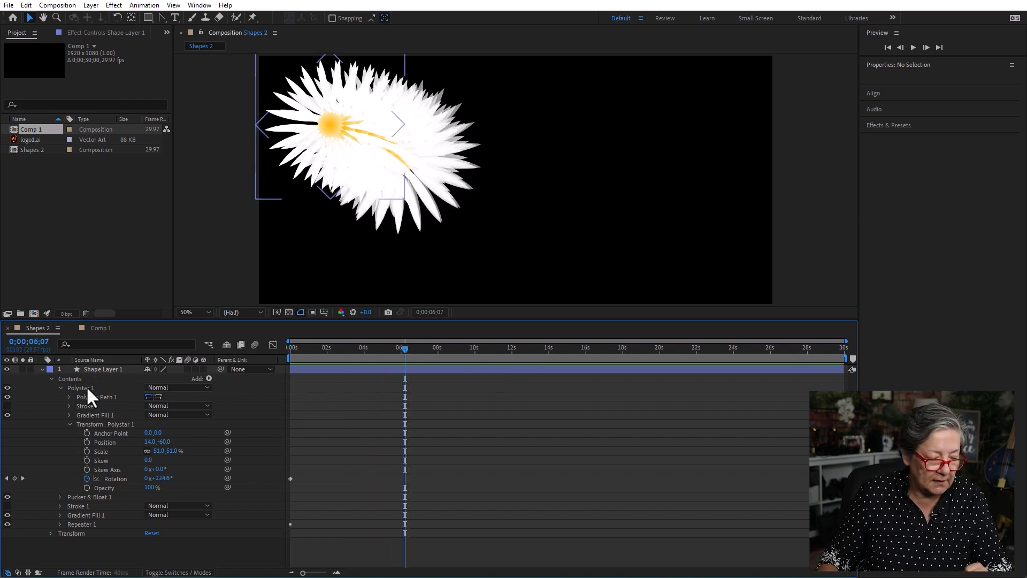
# Add a second Repeater to the daisy's shape layer and set its copies to 5.
pyautogui.click(102, 369)
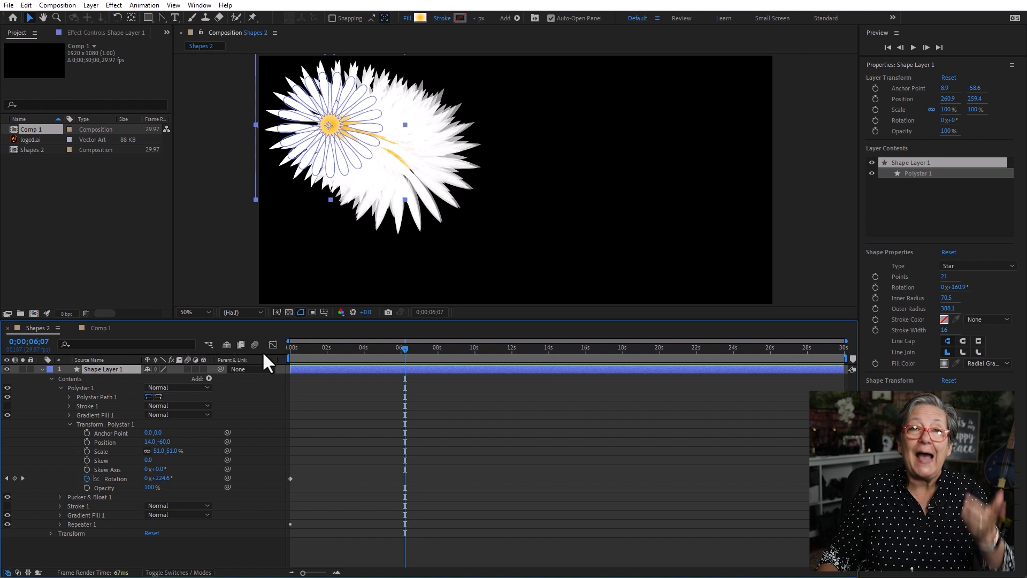
pyautogui.moveTo(337, 347); pyautogui.dragTo(259, 347)
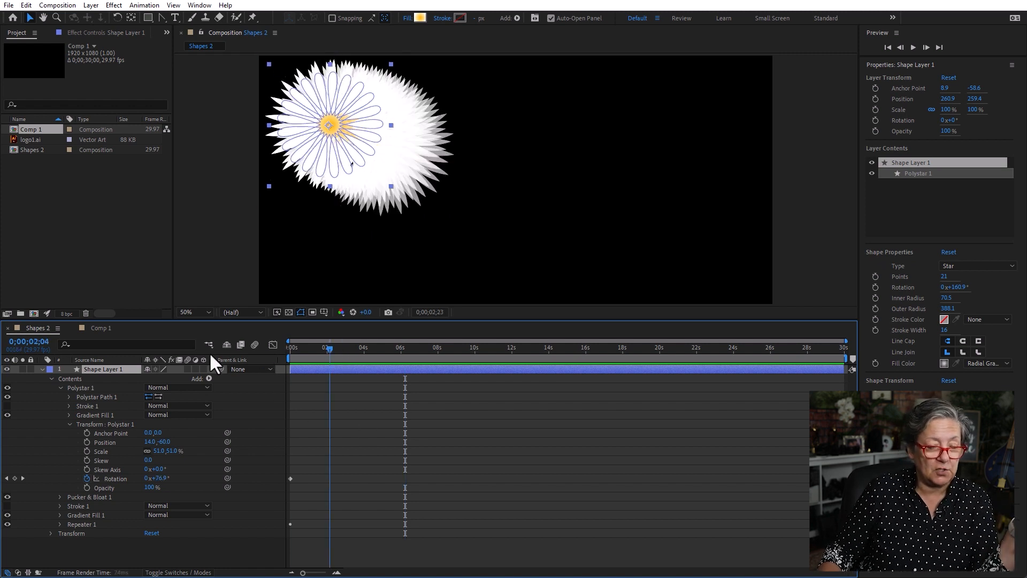
pyautogui.click(517, 18)
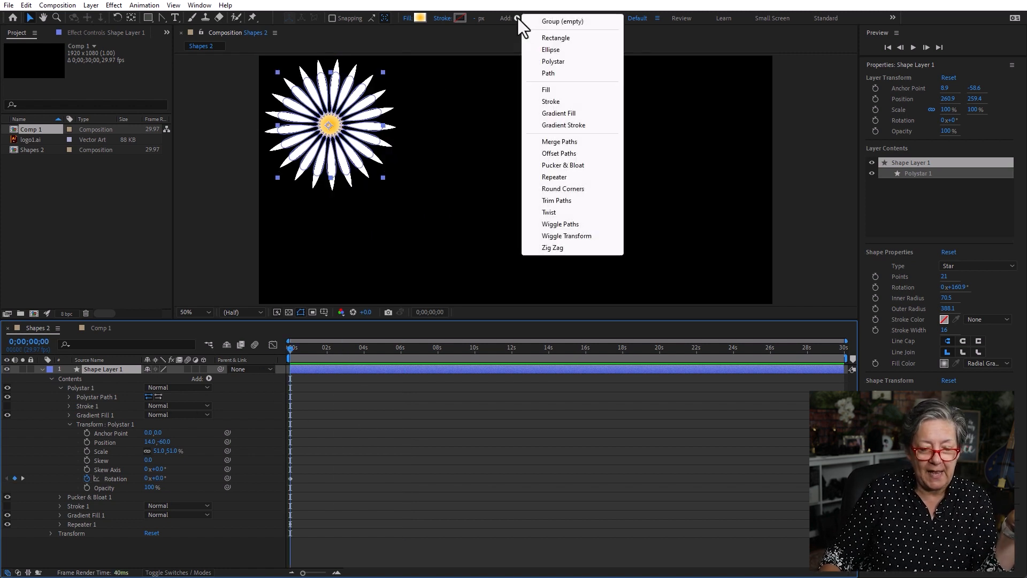
pyautogui.click(553, 178)
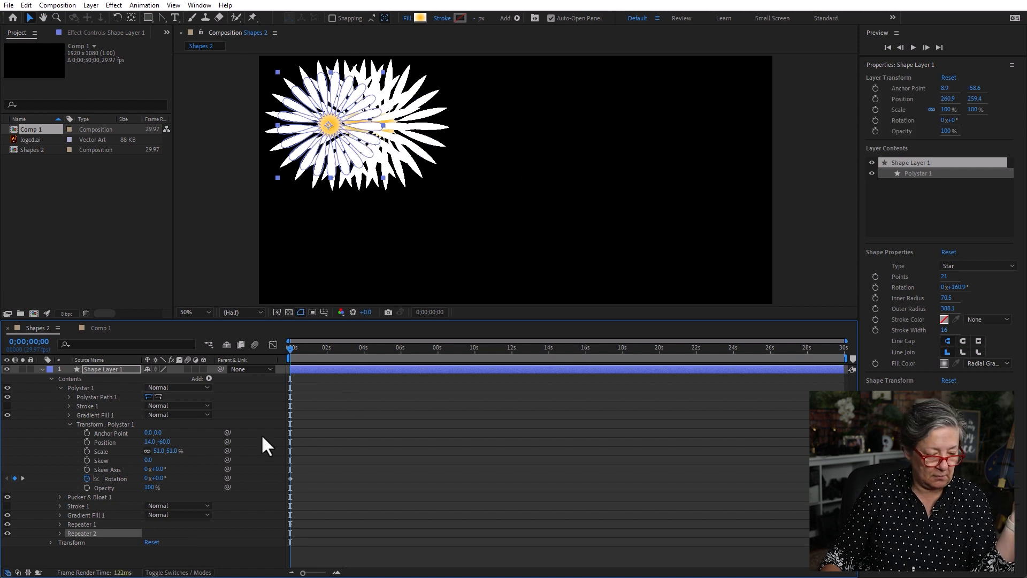
pyautogui.click(59, 534)
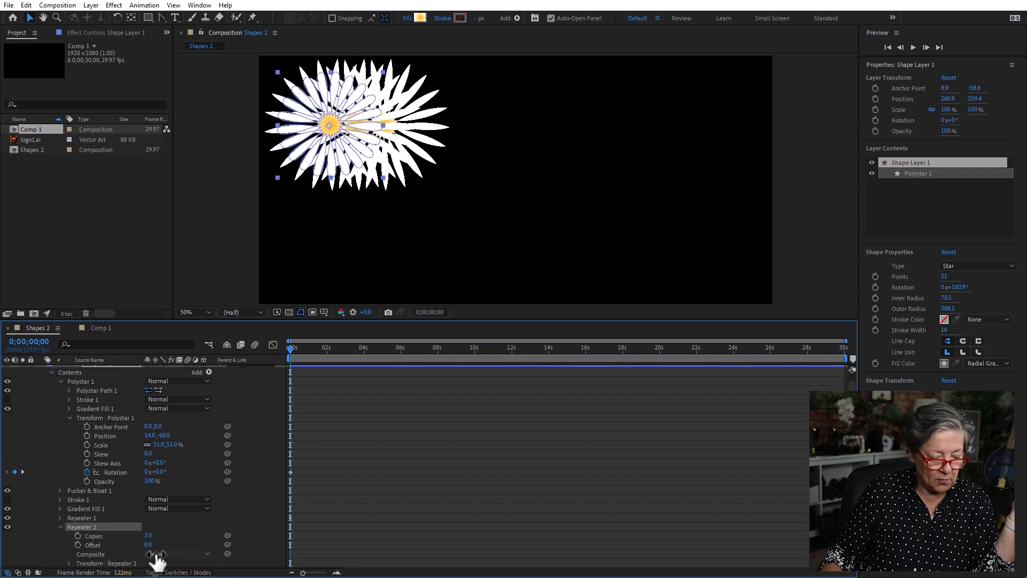
pyautogui.click(148, 536)
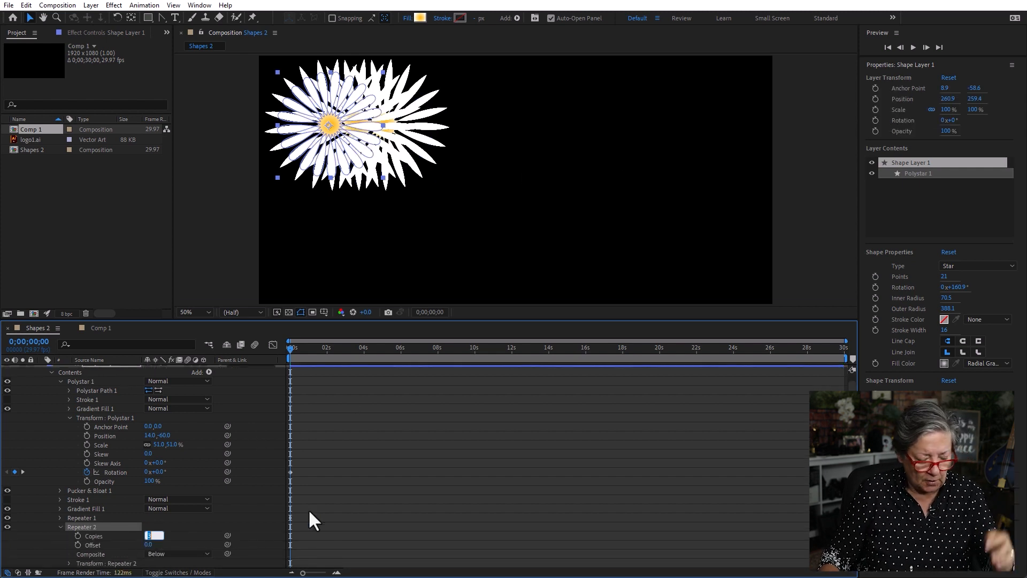
pyautogui.write('5')
pyautogui.click(284, 512)
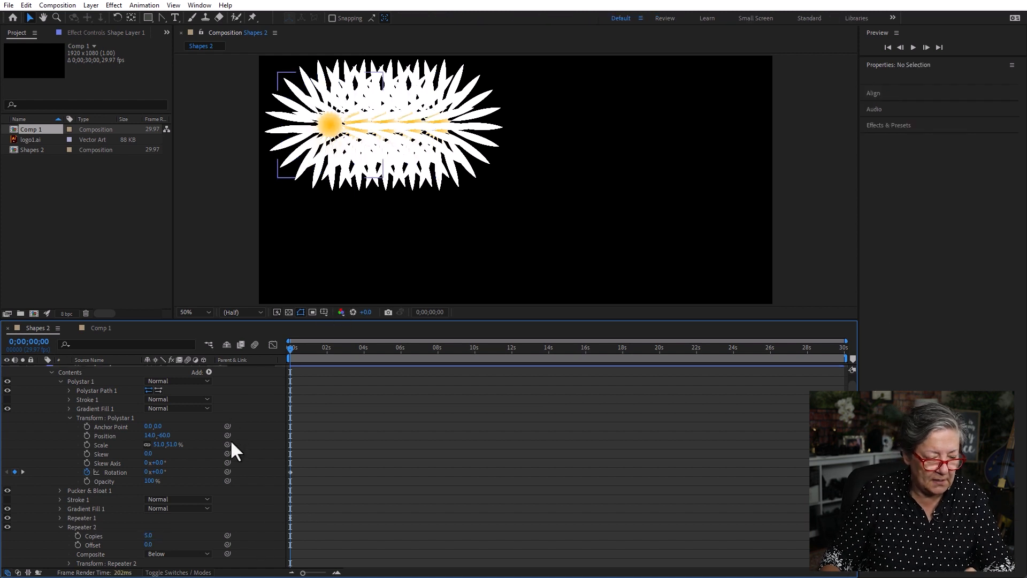
# Keyframe Repeater 2's transform Position at the start of the composition with the value 0.0, 0.0.
pyautogui.click(70, 418)
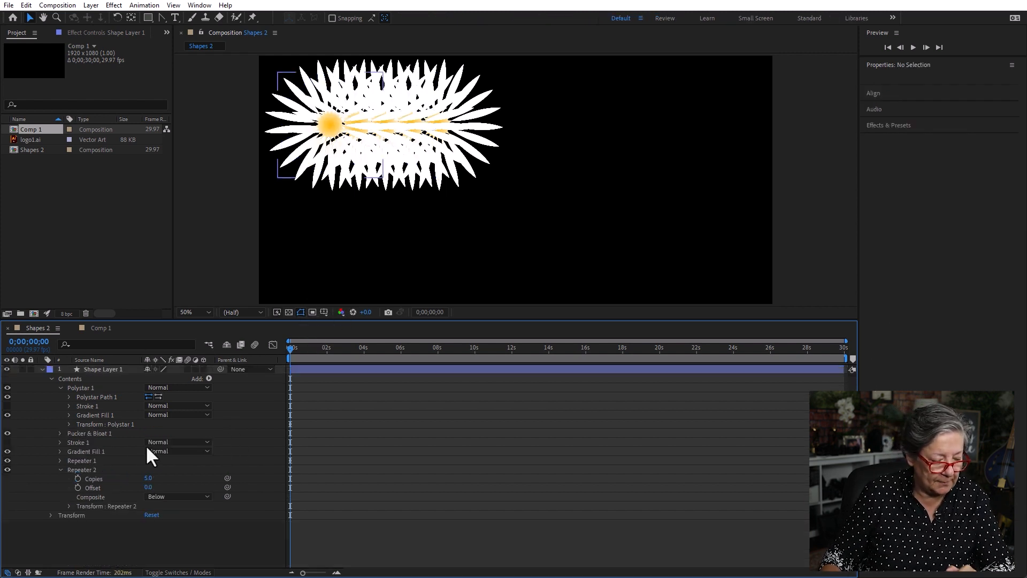
pyautogui.click(69, 506)
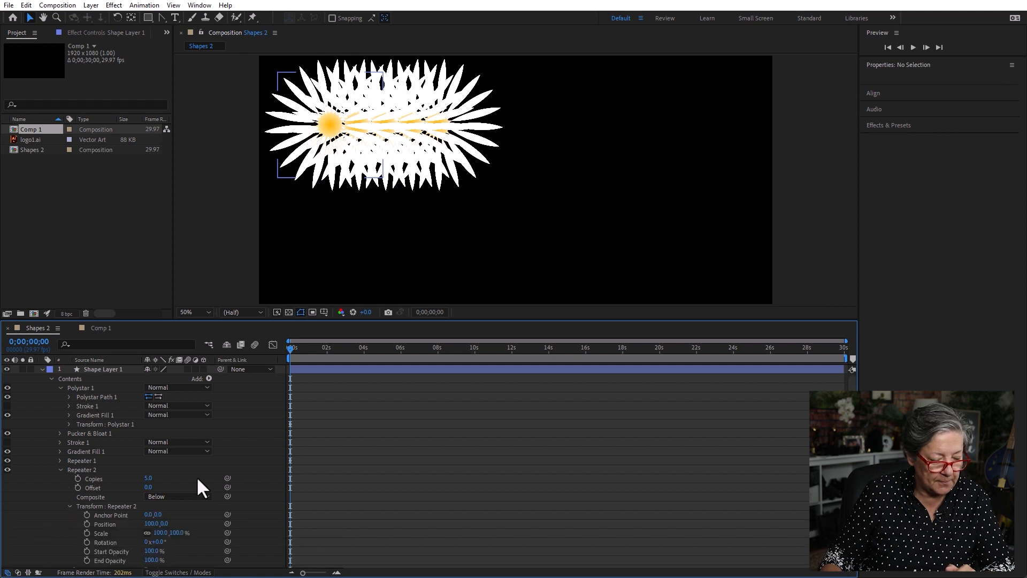
pyautogui.click(87, 524)
pyautogui.click(150, 524)
pyautogui.write('0')
pyautogui.press('Return')
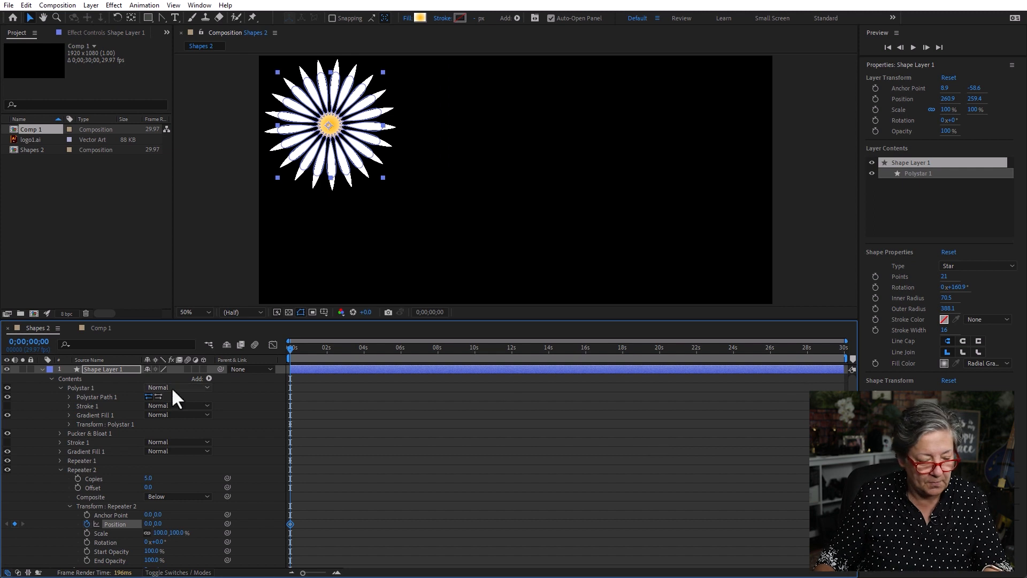
# Show only the layer's keyframed properties and set Repeater 2's Position to 0.0, 205.0 at 0;00;29;17.
pyautogui.click(123, 369)
pyautogui.press('u')
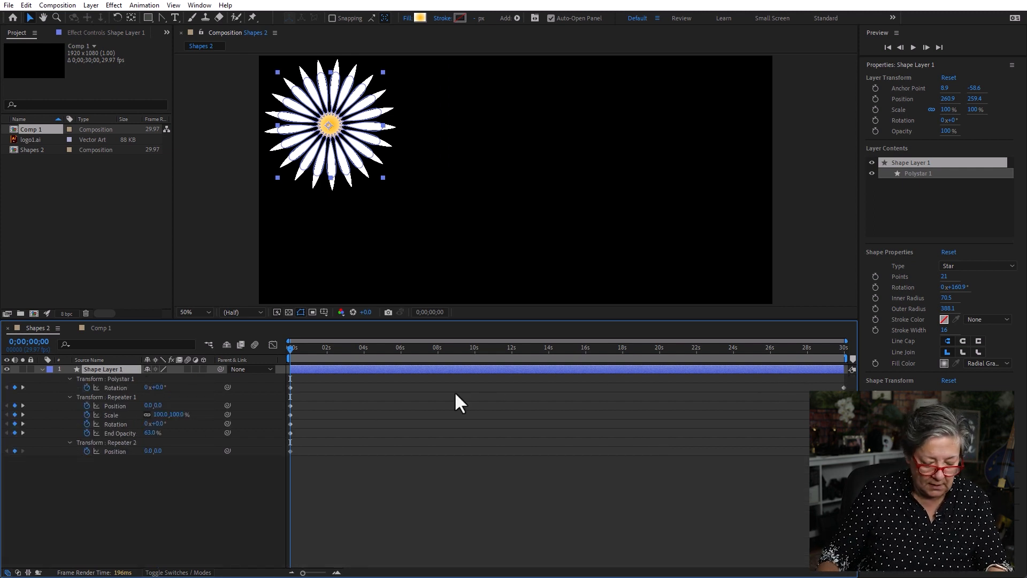
pyautogui.press('End')
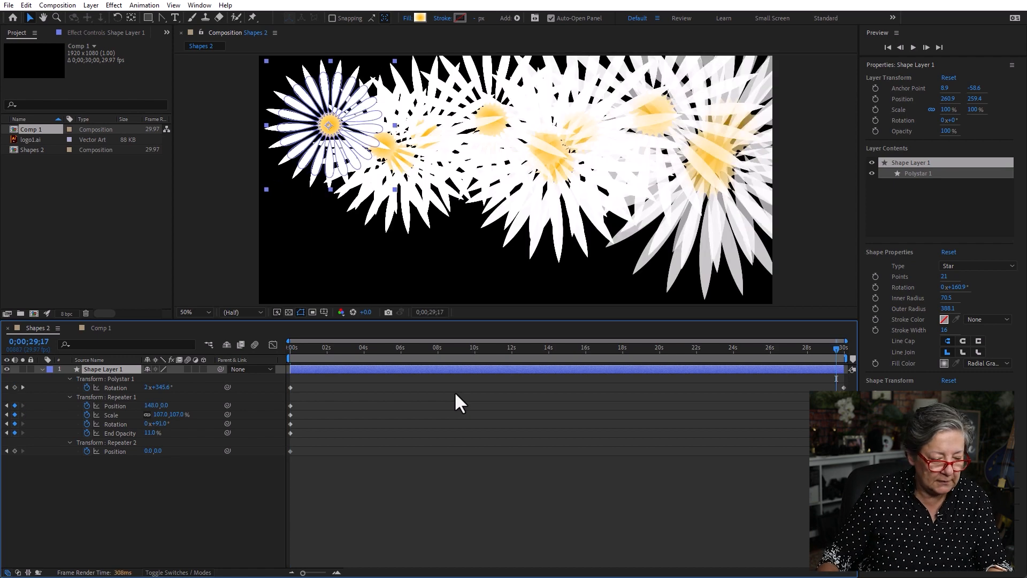
pyautogui.moveTo(157, 451); pyautogui.dragTo(281, 440)
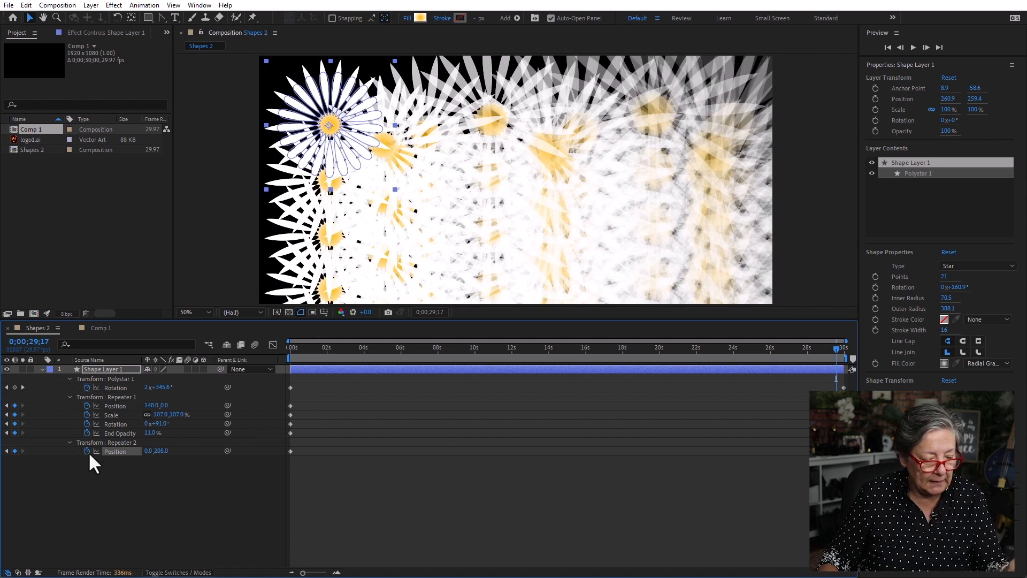
pyautogui.press('F2')
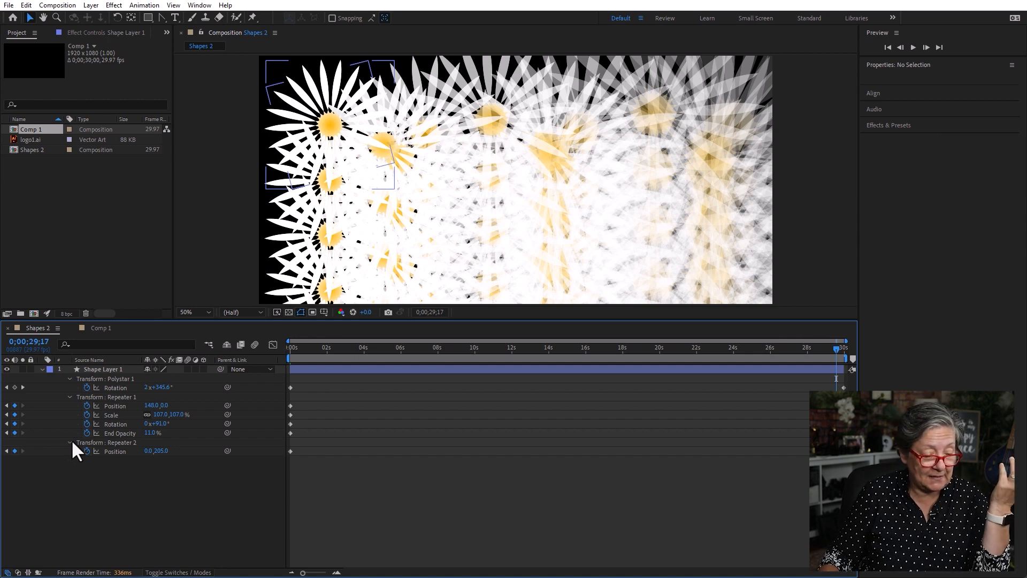
# Reveal all Repeater 2 transform properties, keyframe its Scale at the start and set it to 58.0% at 0;00;29;17.
pyautogui.click(70, 442)
pyautogui.click(70, 443)
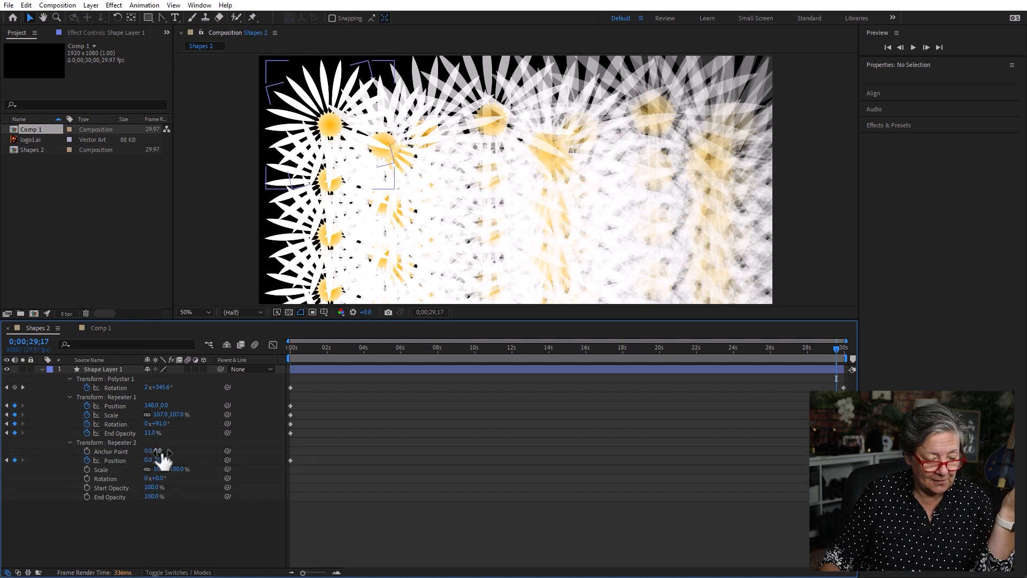
pyautogui.moveTo(342, 347); pyautogui.dragTo(125, 448)
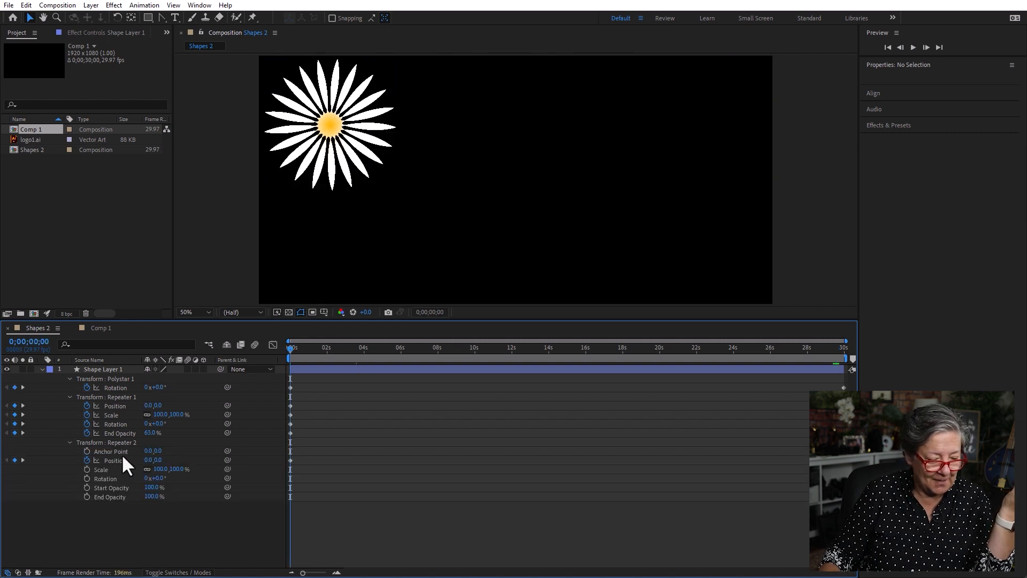
pyautogui.click(87, 469)
pyautogui.moveTo(722, 355); pyautogui.dragTo(836, 351)
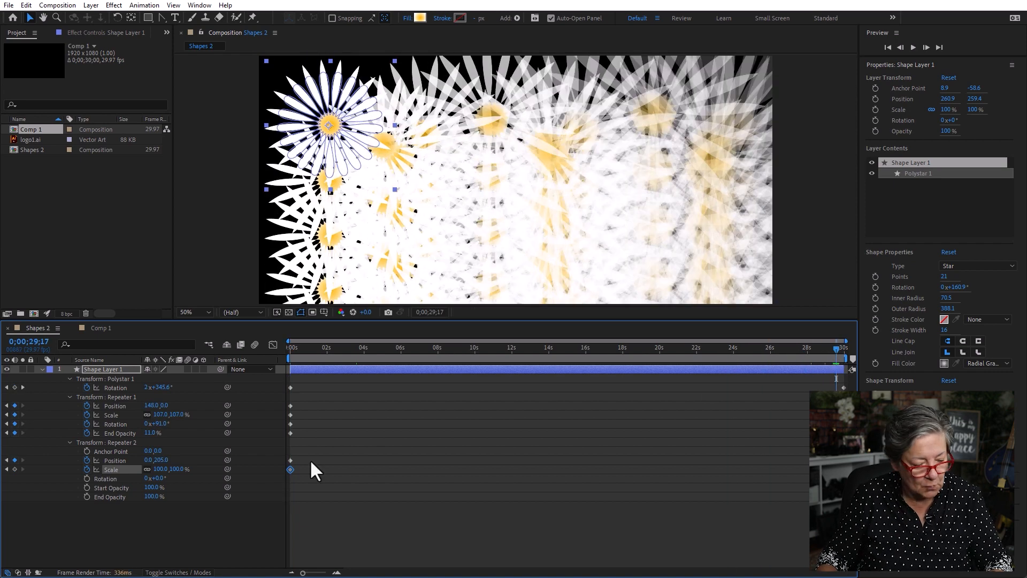
pyautogui.moveTo(161, 470)
pyautogui.mouseDown()
pyautogui.moveTo(131, 469)
pyautogui.moveTo(148, 470)
pyautogui.mouseUp()
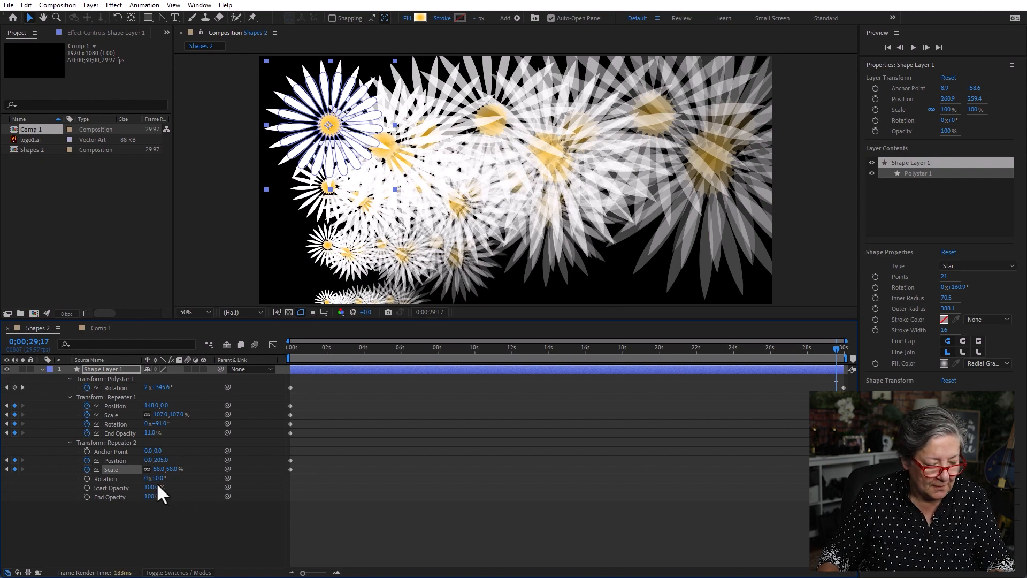
# Set Repeater 2's transform Rotation to 0x+19.0°, Start Opacity to 78.0% and End Opacity to 52.0%.
pyautogui.moveTo(153, 477)
pyautogui.mouseDown()
pyautogui.moveTo(136, 476)
pyautogui.moveTo(166, 472)
pyautogui.mouseUp()
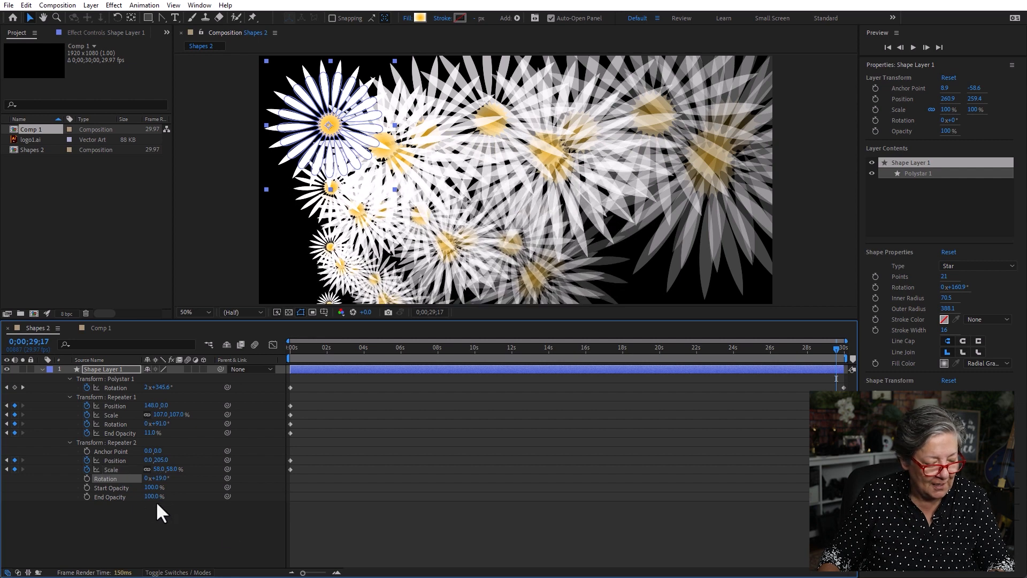
pyautogui.moveTo(151, 488); pyautogui.dragTo(131, 496)
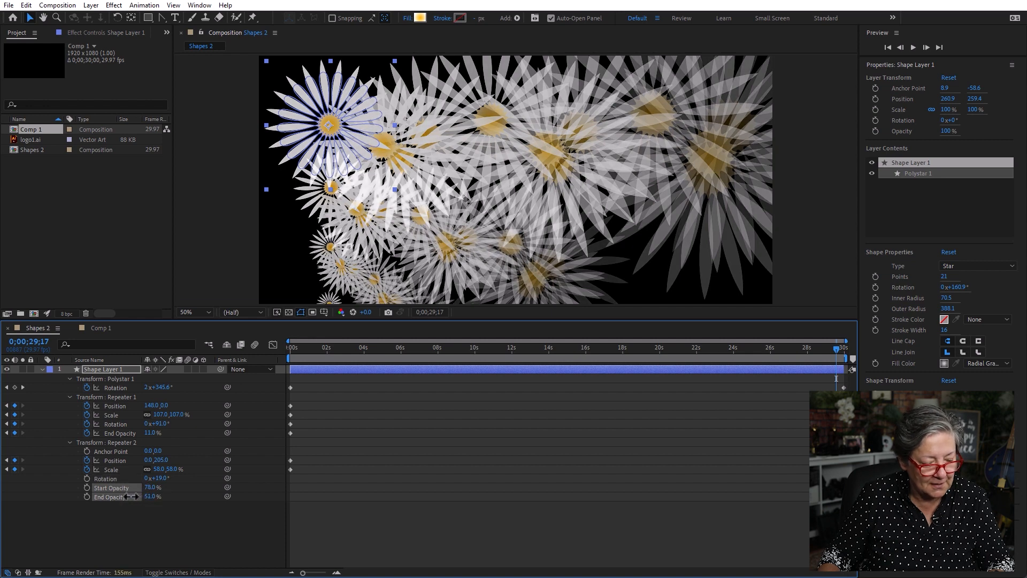
# Keyframe Repeater 2's End Opacity at the start of the composition and set it to 0.0% at 0;00;29;17.
pyautogui.moveTo(336, 347); pyautogui.dragTo(194, 355)
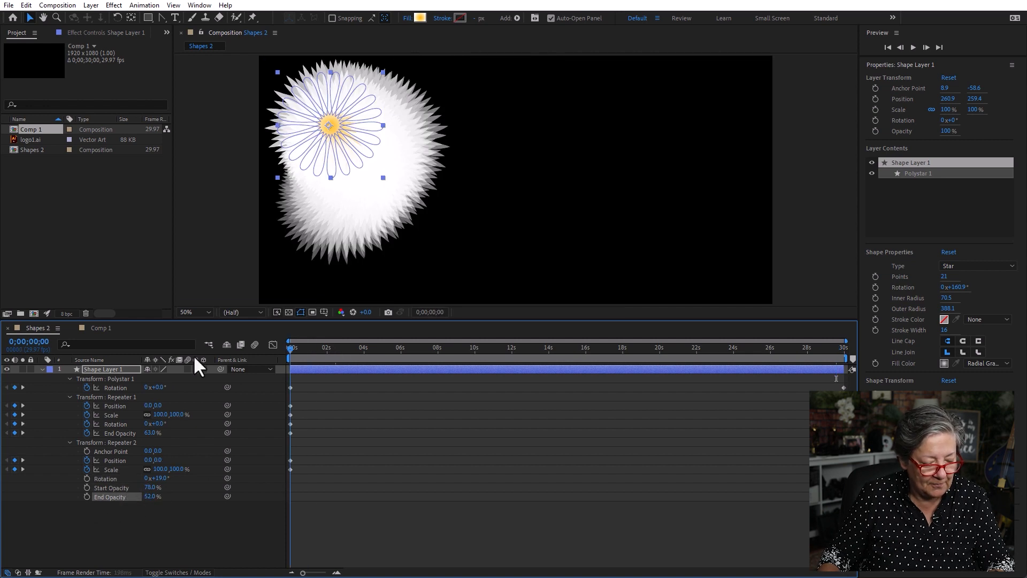
pyautogui.click(86, 496)
pyautogui.moveTo(779, 351); pyautogui.dragTo(835, 347)
pyautogui.moveTo(155, 498); pyautogui.dragTo(110, 496)
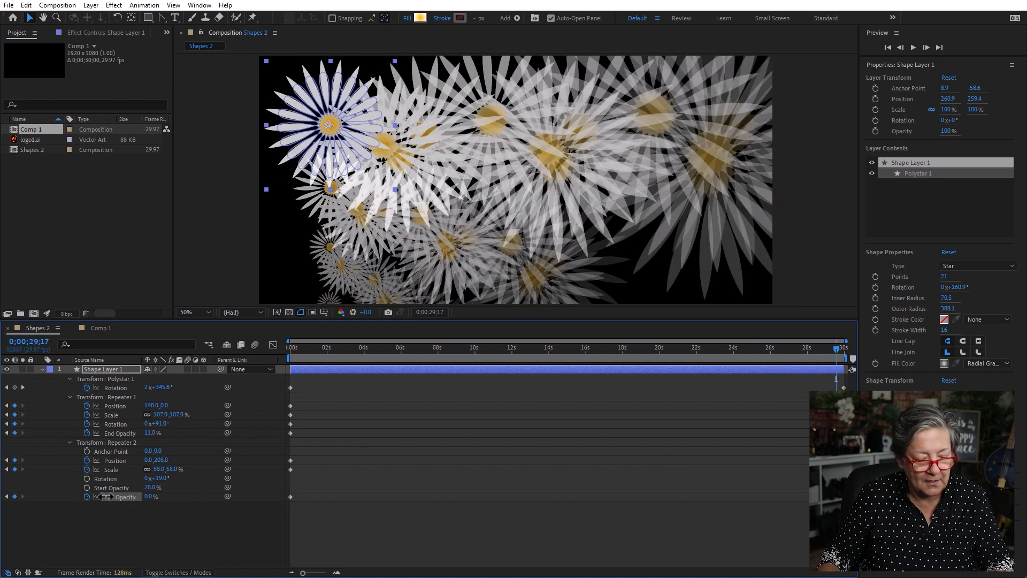
# Preview the animated daisy pattern from the start of the composition.
pyautogui.moveTo(343, 345); pyautogui.dragTo(147, 364)
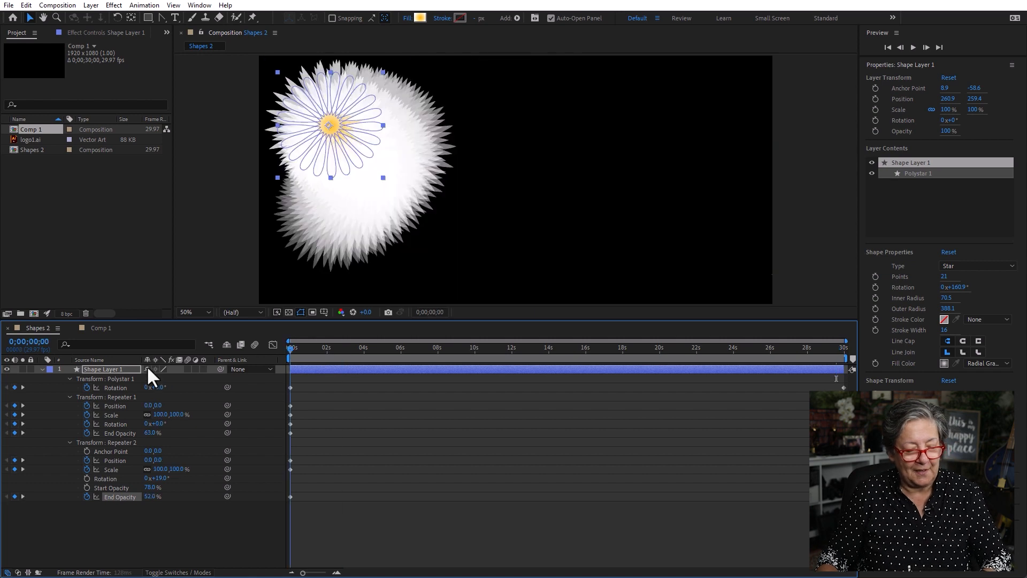
pyautogui.click(409, 533)
pyautogui.press('space')
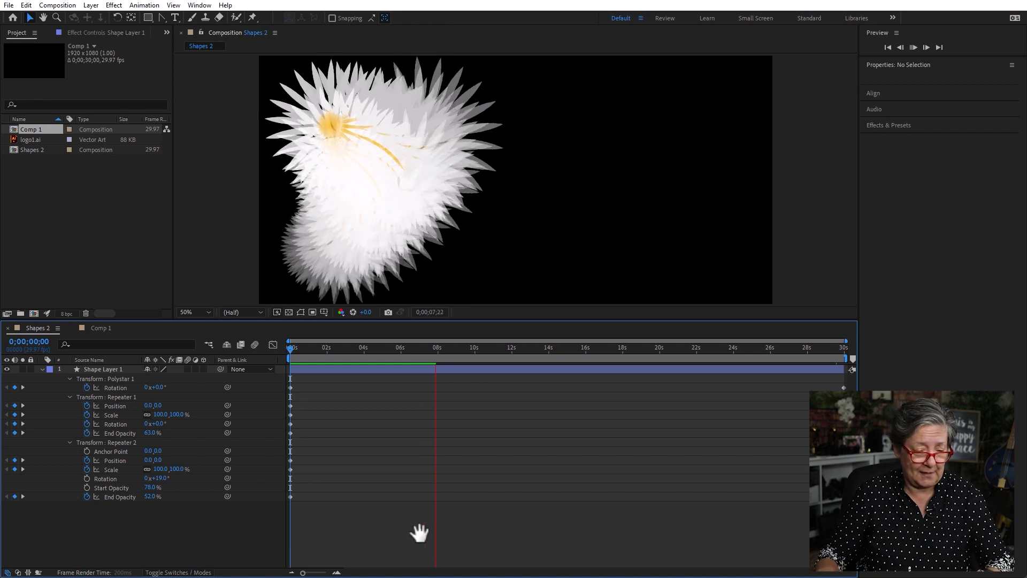
pyautogui.press('space')
# Enable motion blur for the daisy's shape layer and return to the start of the composition.
pyautogui.click(187, 369)
pyautogui.press('Home')
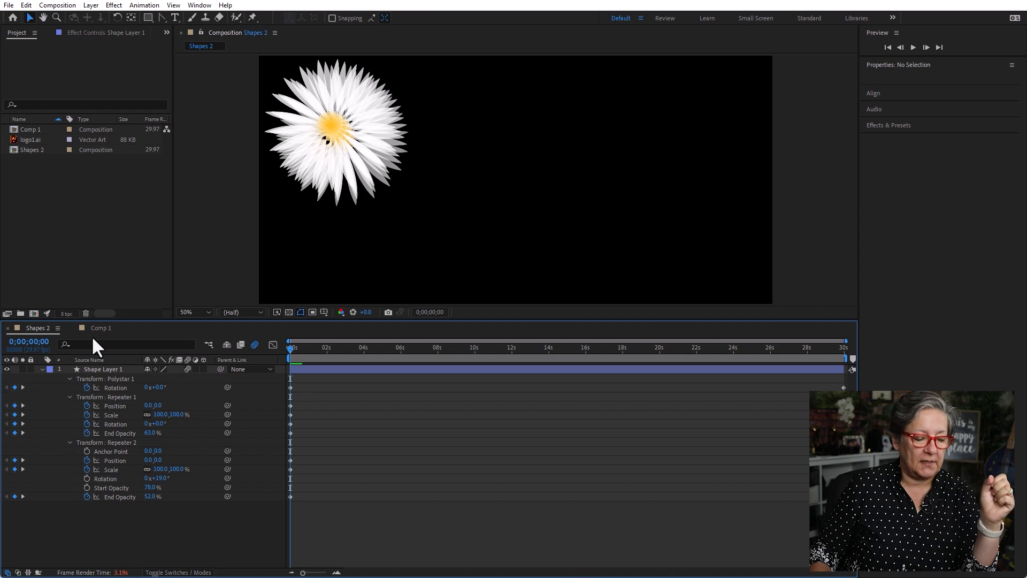
pyautogui.click(124, 380)
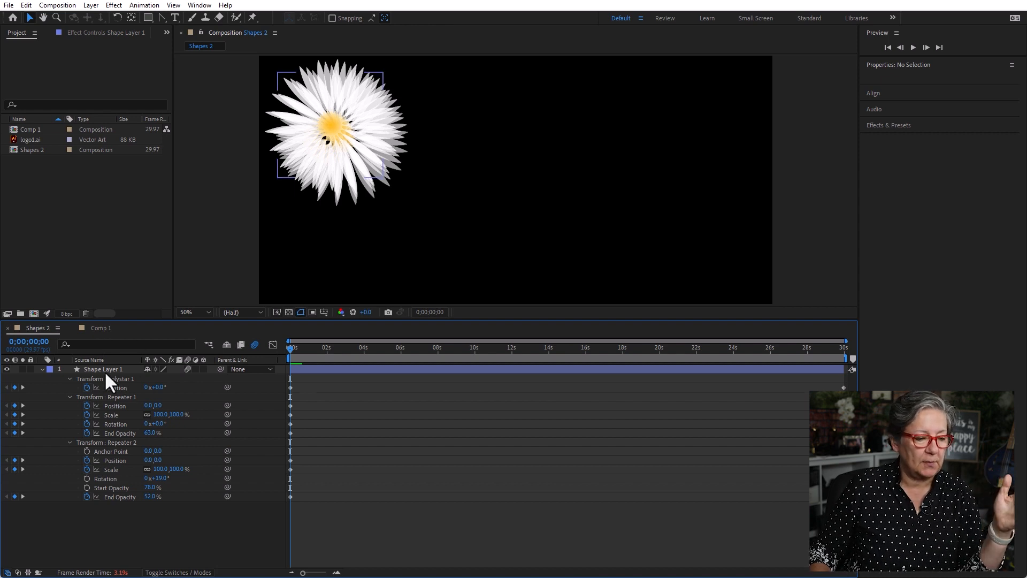
# Draw a rectangle about 1632 × 384 px inside the daisy's shape layer, and delete it again.
pyautogui.click(105, 370)
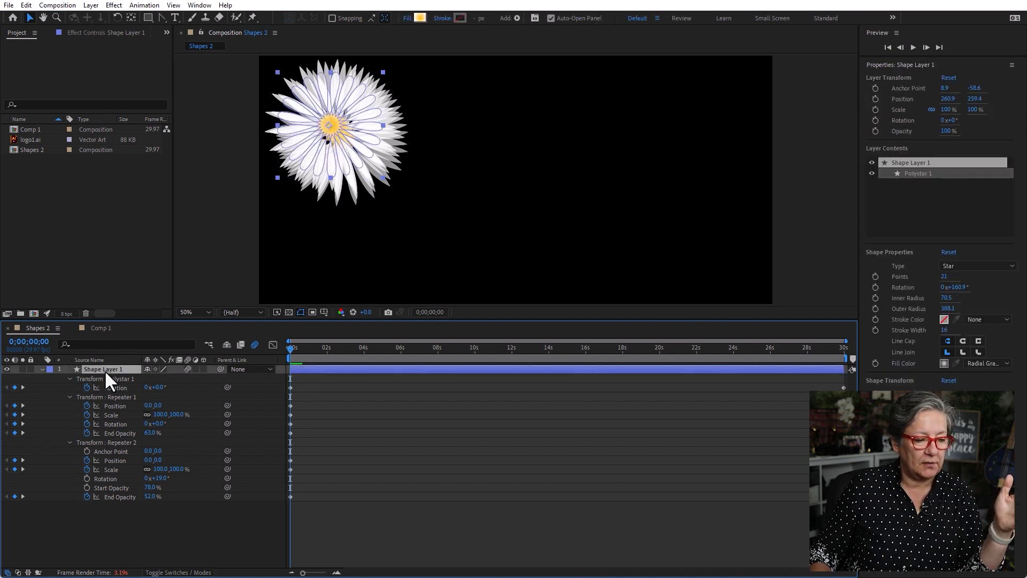
pyautogui.click(146, 15)
pyautogui.moveTo(460, 128); pyautogui.dragTo(706, 192)
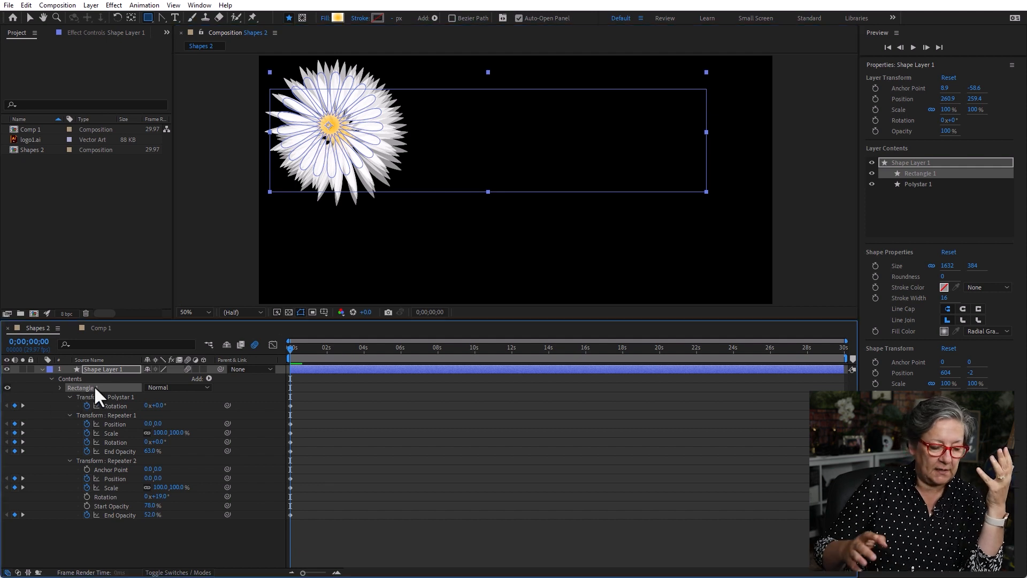
pyautogui.press('Delete')
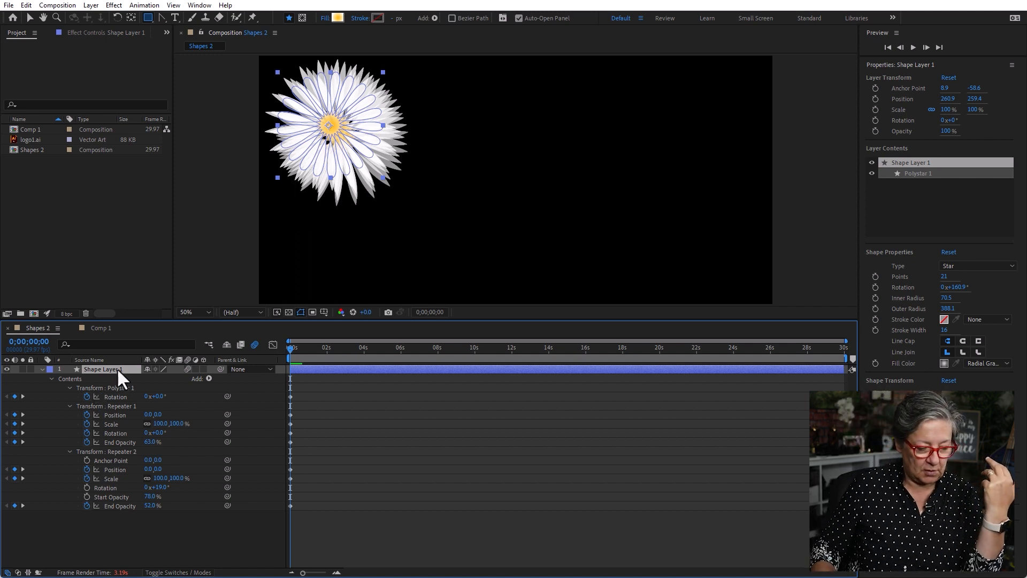
# Go to 0;00;25;06 and try drawing a wide rectangular mask across the daisy pattern's shape layer.
pyautogui.moveTo(114, 368); pyautogui.dragTo(613, 370)
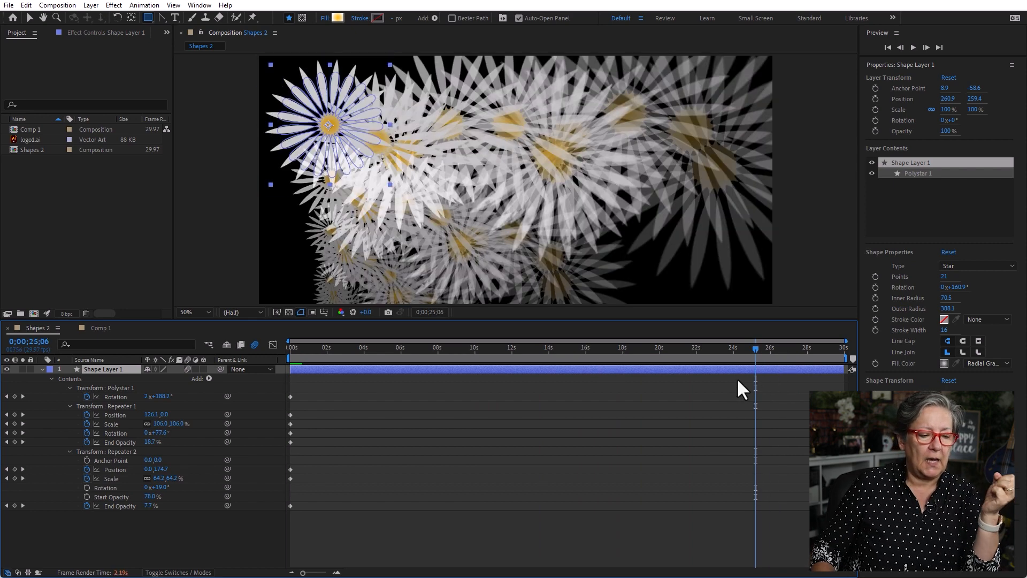
pyautogui.click(302, 18)
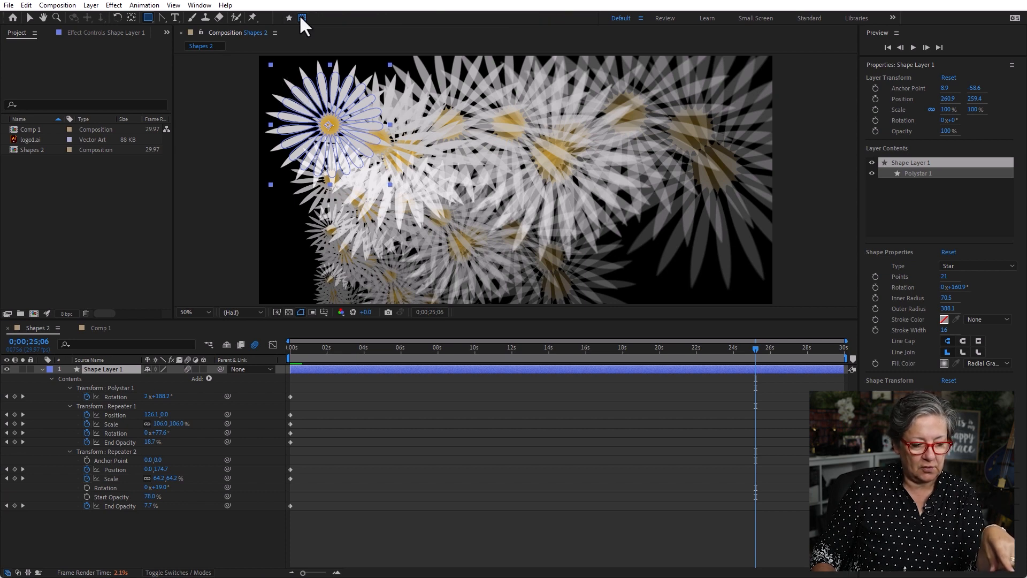
pyautogui.moveTo(267, 74); pyautogui.dragTo(760, 157)
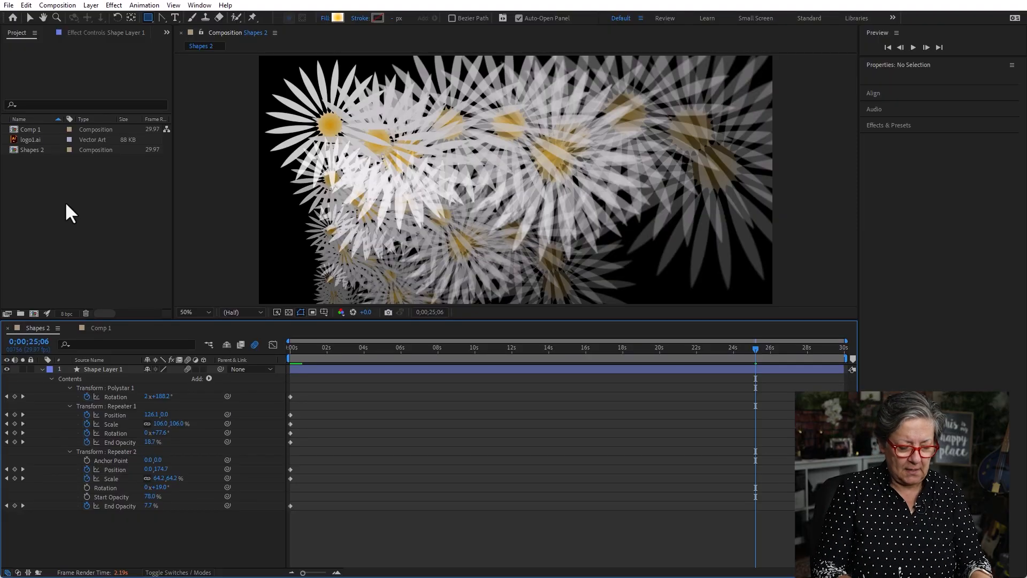
# Create a new HD 1920×1080, 29.97 fps composition named Shapes 3.
pyautogui.hotkey('ctrl', 'n')
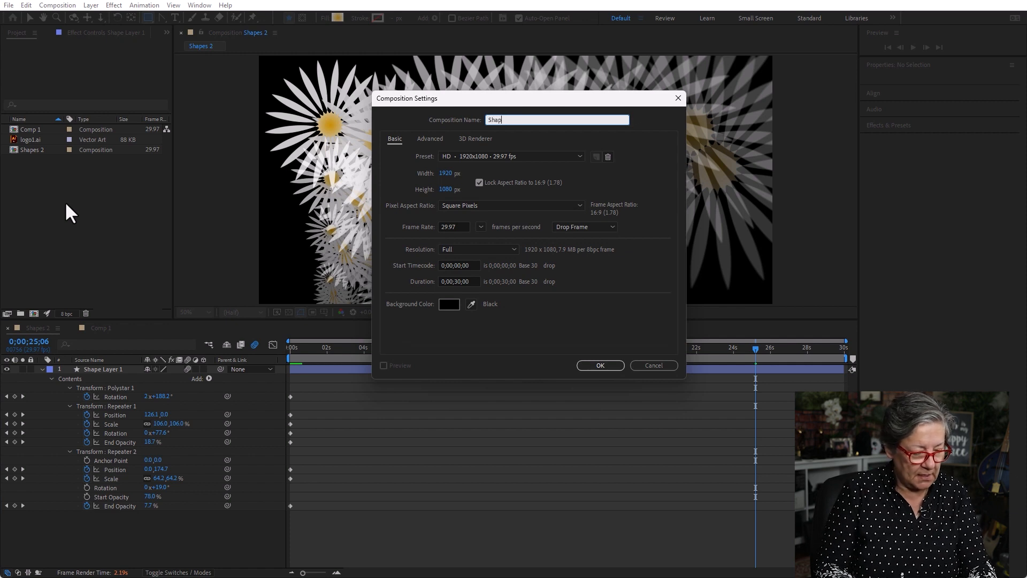
pyautogui.press('Return')
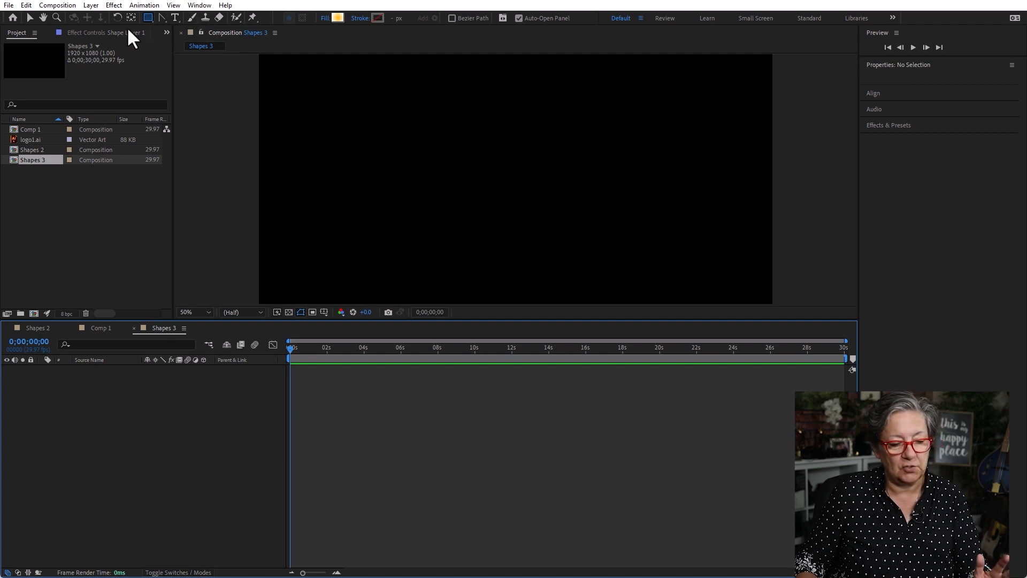
# Draw a rectangle about 1178 × 484 px in the middle of the composition and add Round Corners to it.
pyautogui.moveTo(362, 118); pyautogui.dragTo(677, 248)
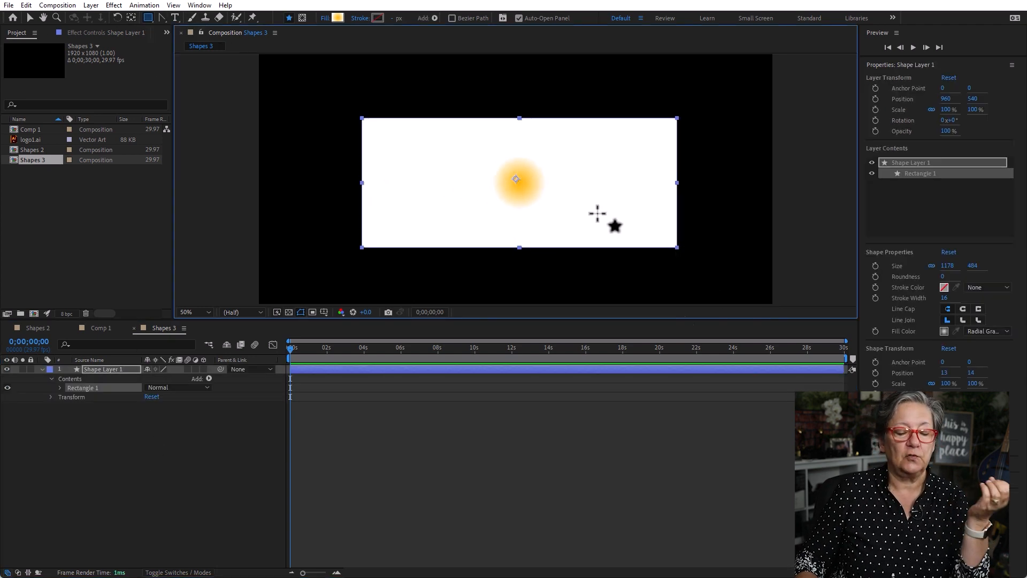
pyautogui.click(434, 17)
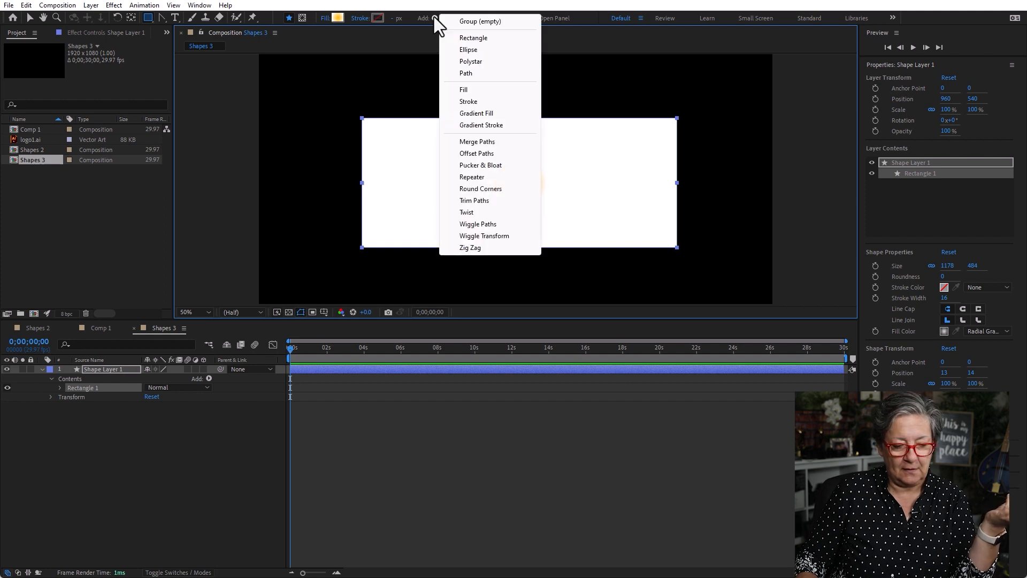
pyautogui.click(514, 190)
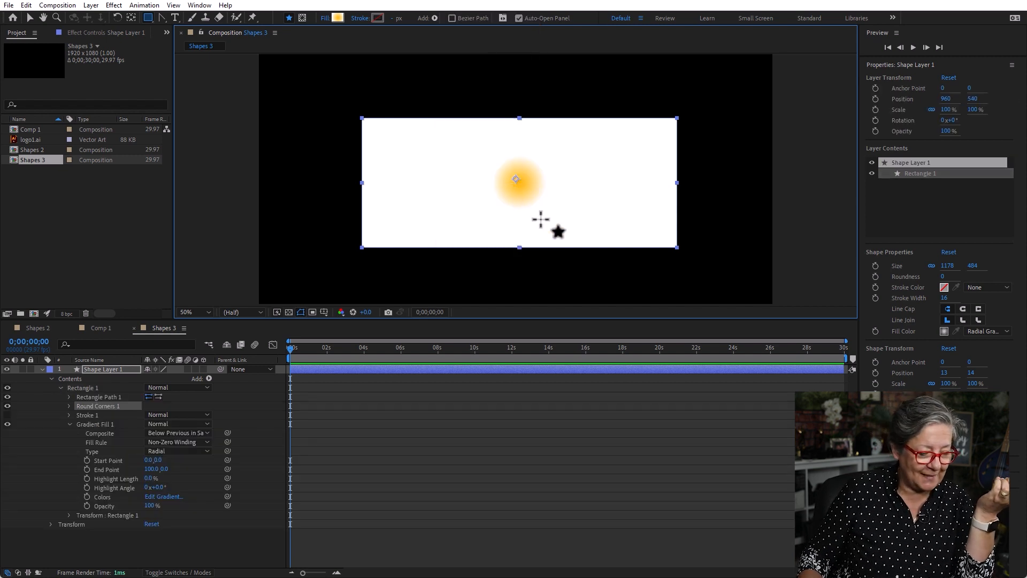
# Set the rectangle path's Roundness to 92.0, and delete the rectangle from the shape layer.
pyautogui.click(69, 397)
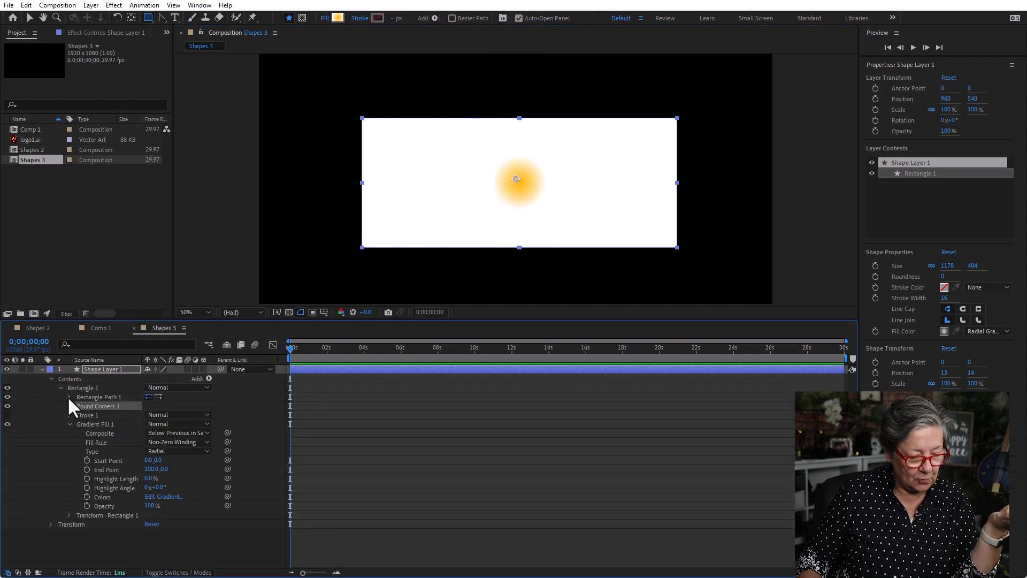
pyautogui.moveTo(148, 424); pyautogui.dragTo(188, 420)
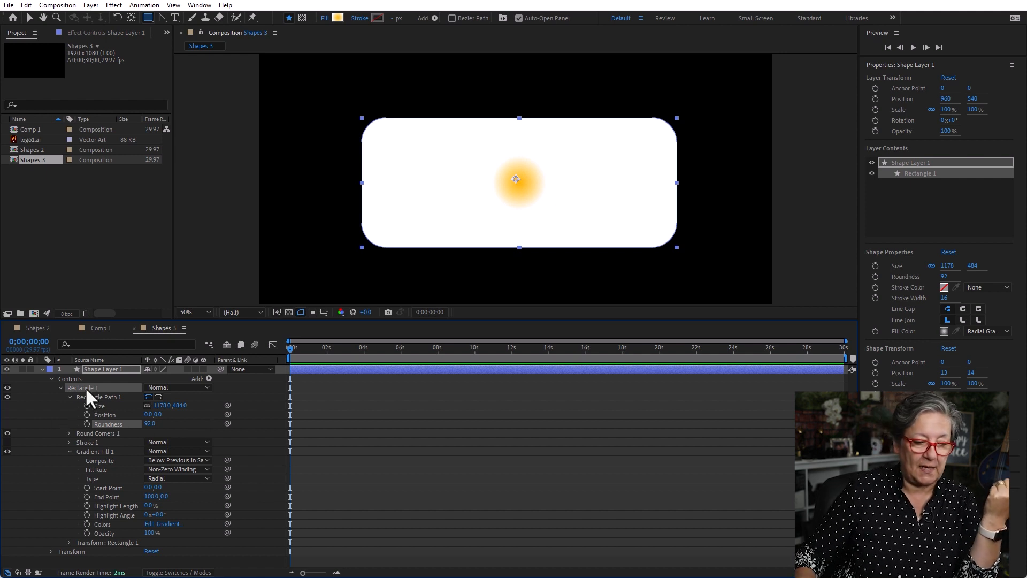
pyautogui.press('Delete')
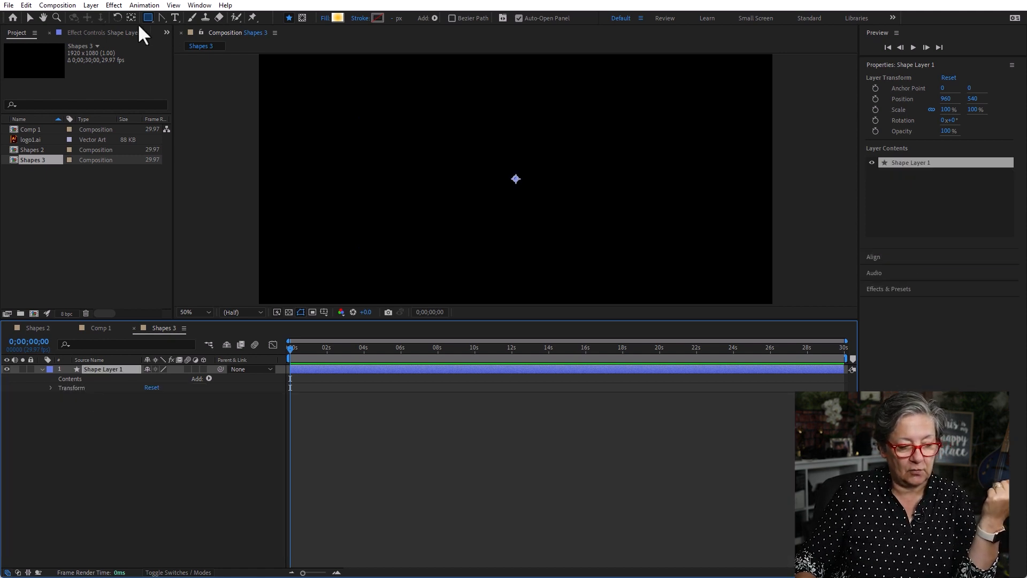
# Draw a rectangle about 1378 × 602 px in the empty shape layer and convert its path to a Bezier path.
pyautogui.moveTo(328, 101); pyautogui.dragTo(697, 264)
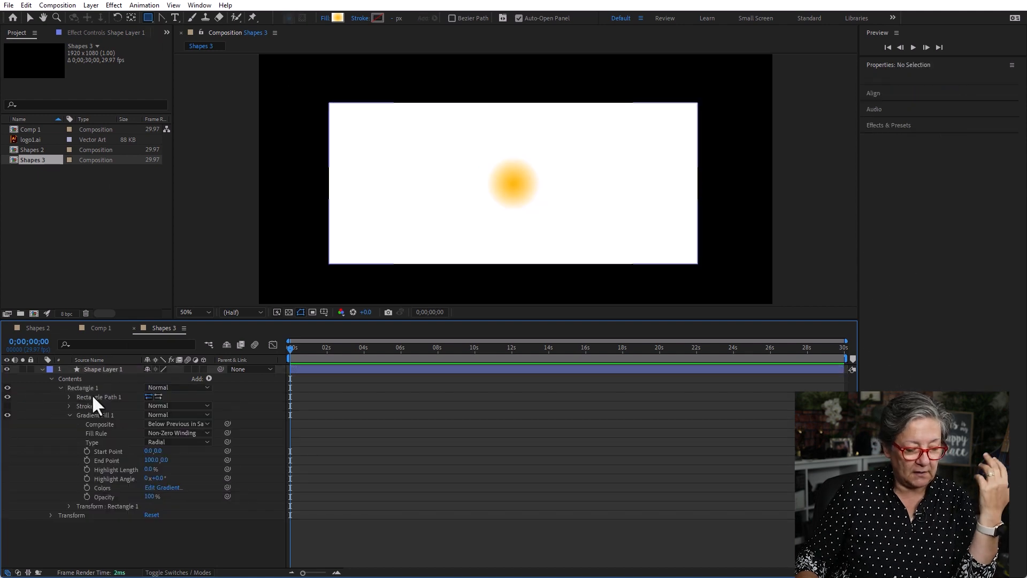
pyautogui.rightClick(94, 399)
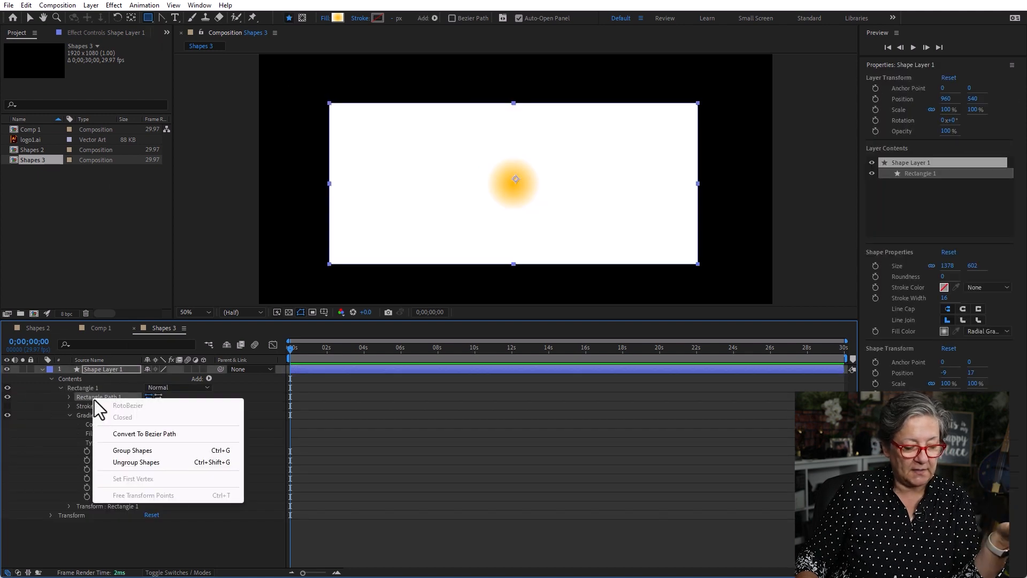
pyautogui.click(174, 433)
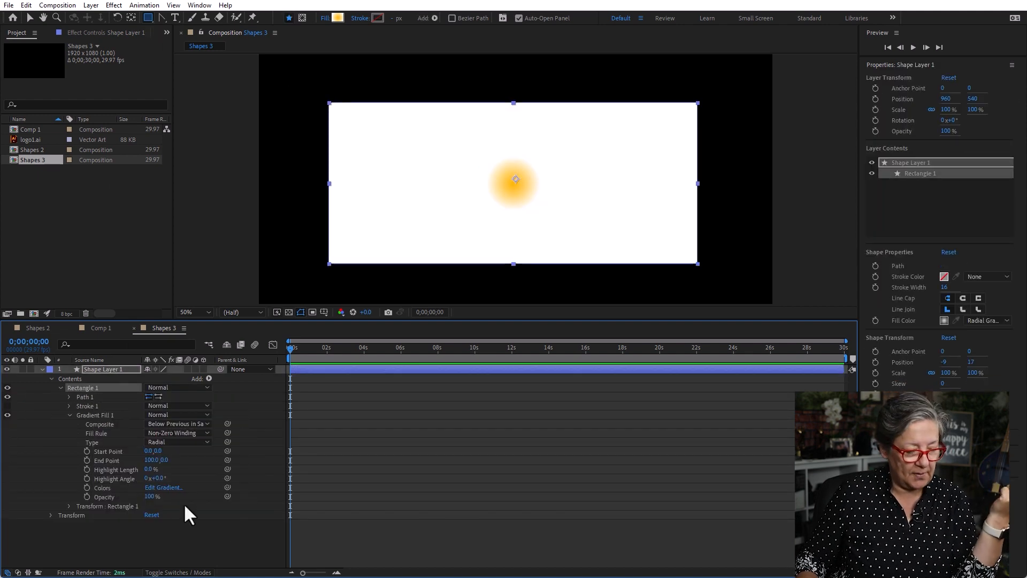
pyautogui.click(67, 397)
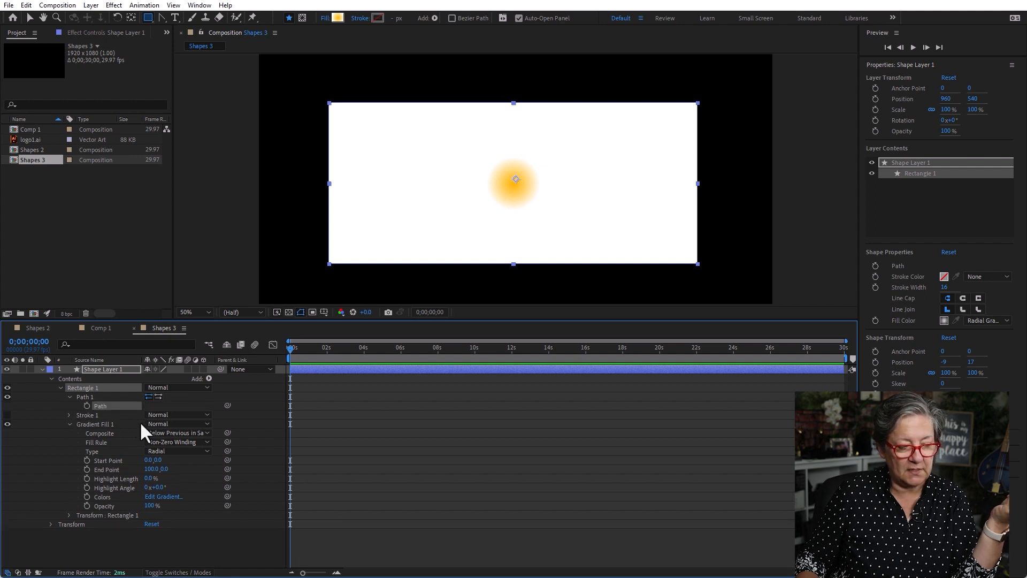
pyautogui.click(70, 397)
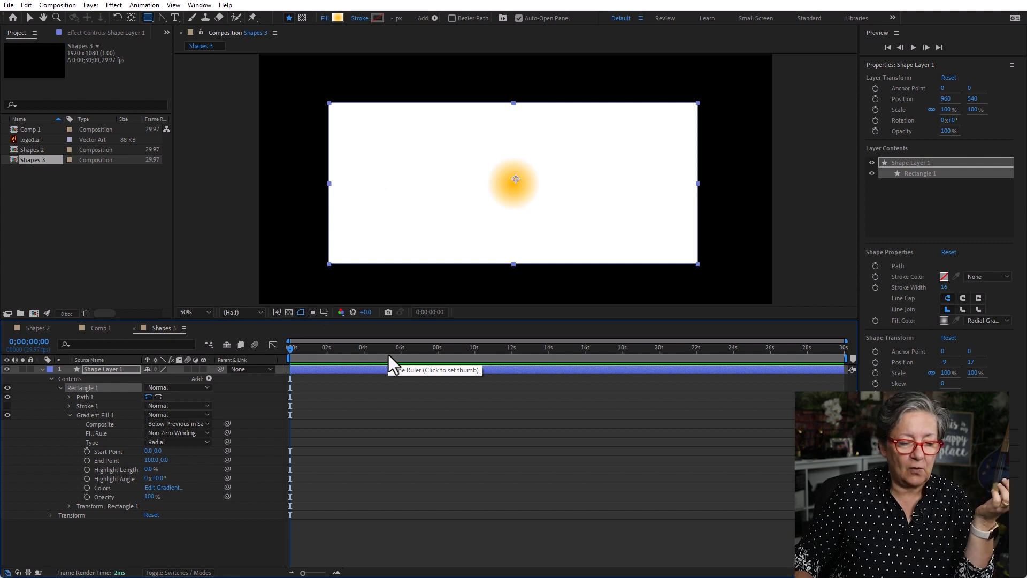
# Add Round Corners with a Radius of 297.0 to the Bezier rectangle, and delete its shape layer.
pyautogui.click(434, 18)
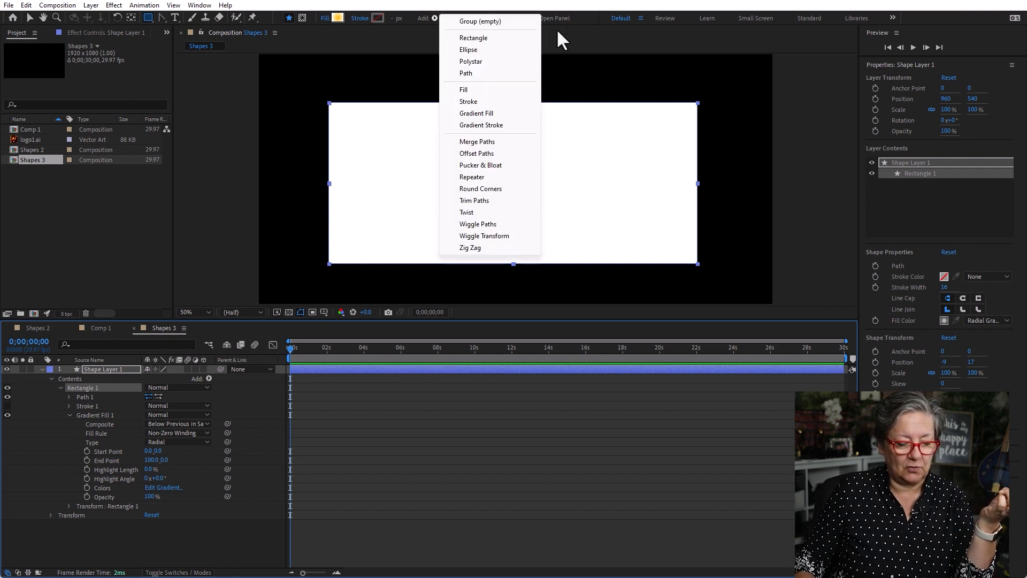
pyautogui.click(502, 190)
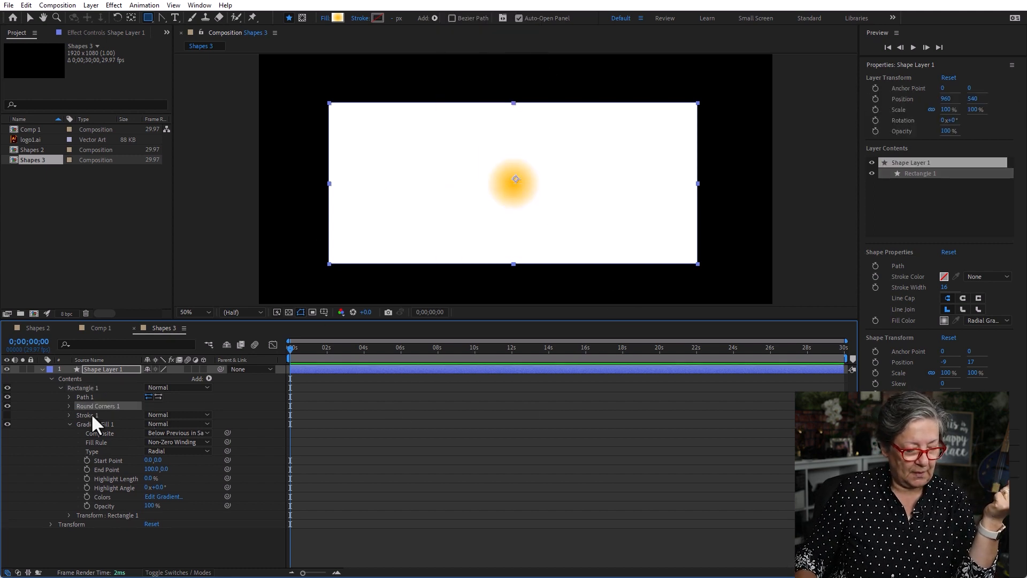
pyautogui.click(69, 406)
pyautogui.moveTo(170, 414); pyautogui.dragTo(726, 523)
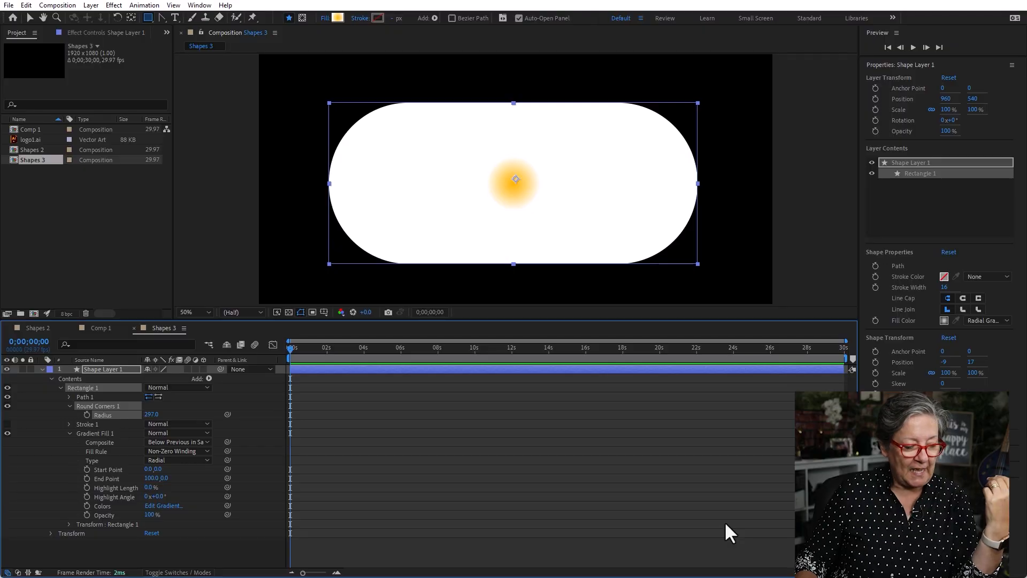
pyautogui.click(114, 367)
pyautogui.press('Delete')
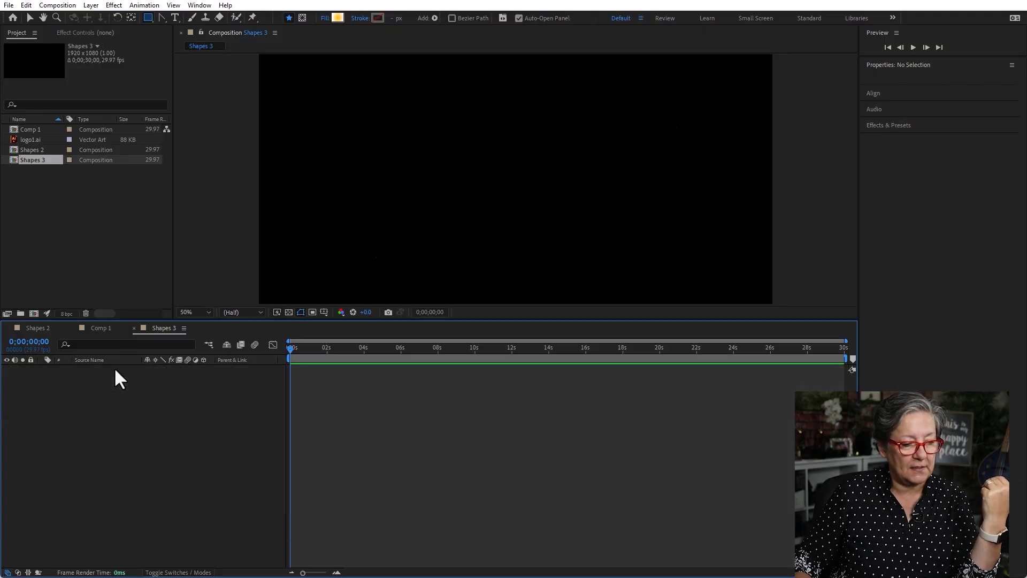
# Draw a closed, irregular five-point shape with the Pen tool, curving the path at its lower-right point.
pyautogui.moveTo(159, 17); pyautogui.dragTo(199, 28)
pyautogui.click(335, 166)
pyautogui.click(546, 95)
pyautogui.click(711, 151)
pyautogui.moveTo(668, 254); pyautogui.dragTo(384, 247)
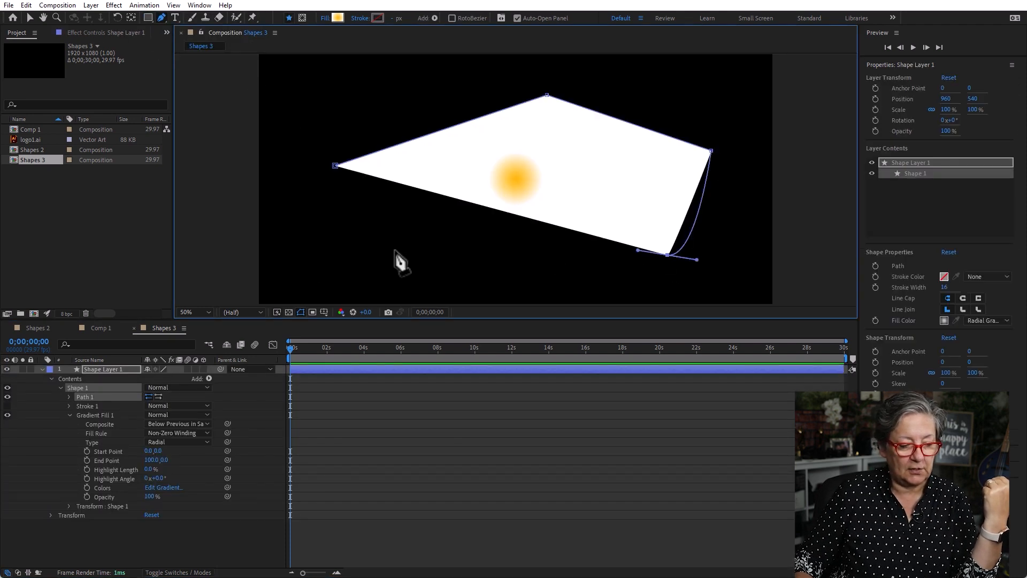
pyautogui.click(335, 165)
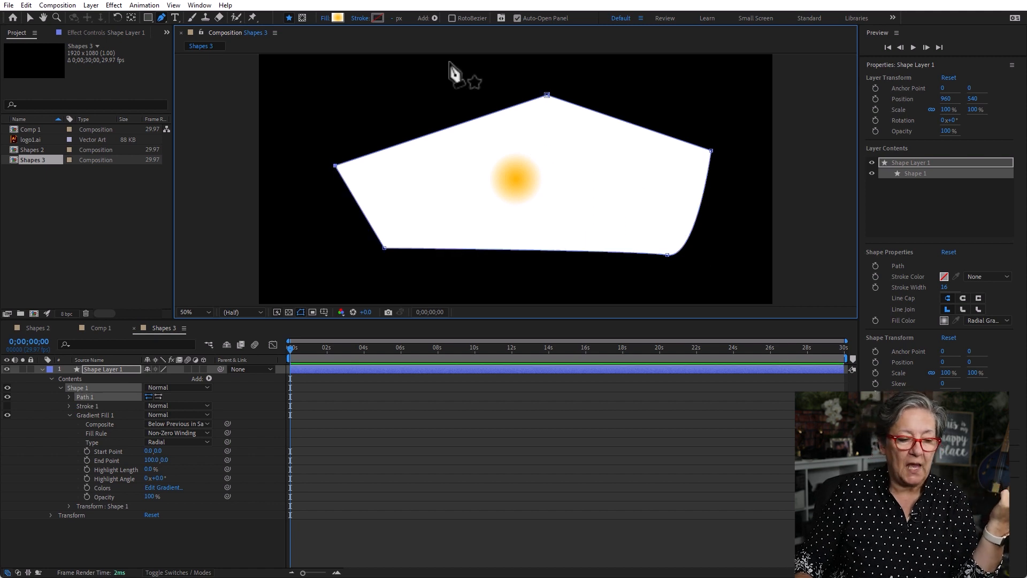
# Add Round Corners with a Radius of 349.0 to the pen-drawn shape, and delete its shape layer.
pyautogui.click(435, 18)
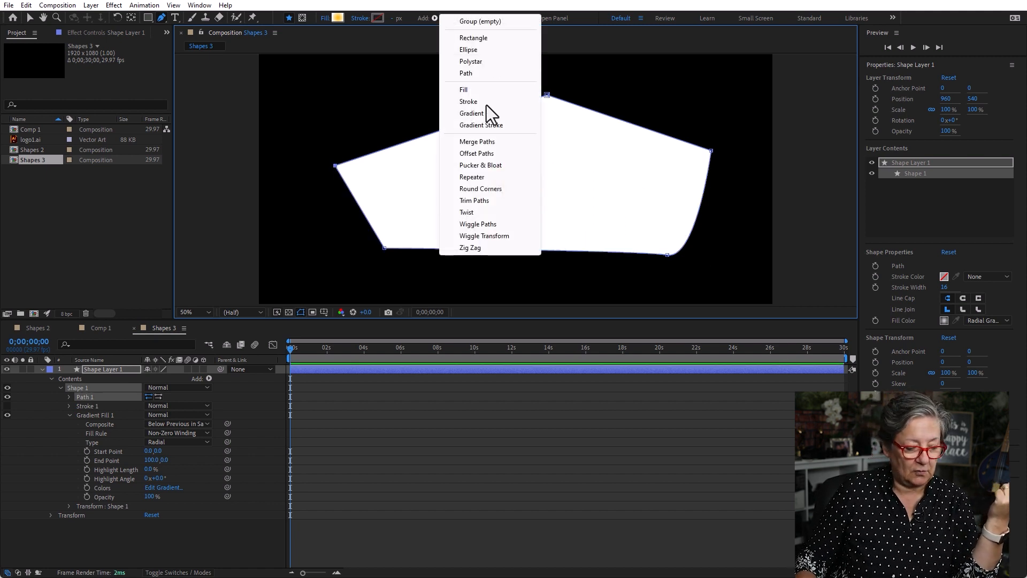
pyautogui.click(498, 189)
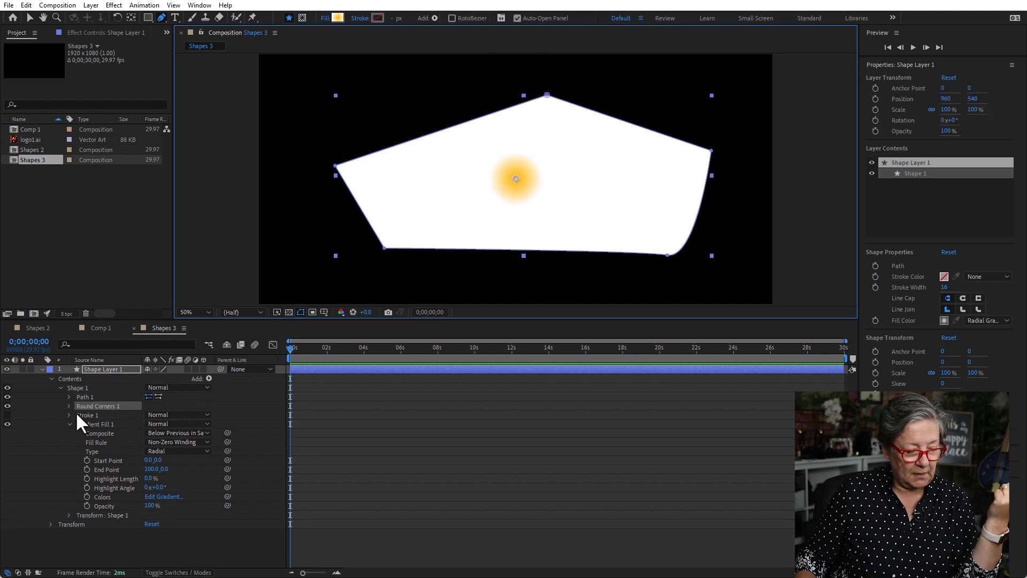
pyautogui.click(69, 406)
pyautogui.moveTo(151, 415); pyautogui.dragTo(330, 405)
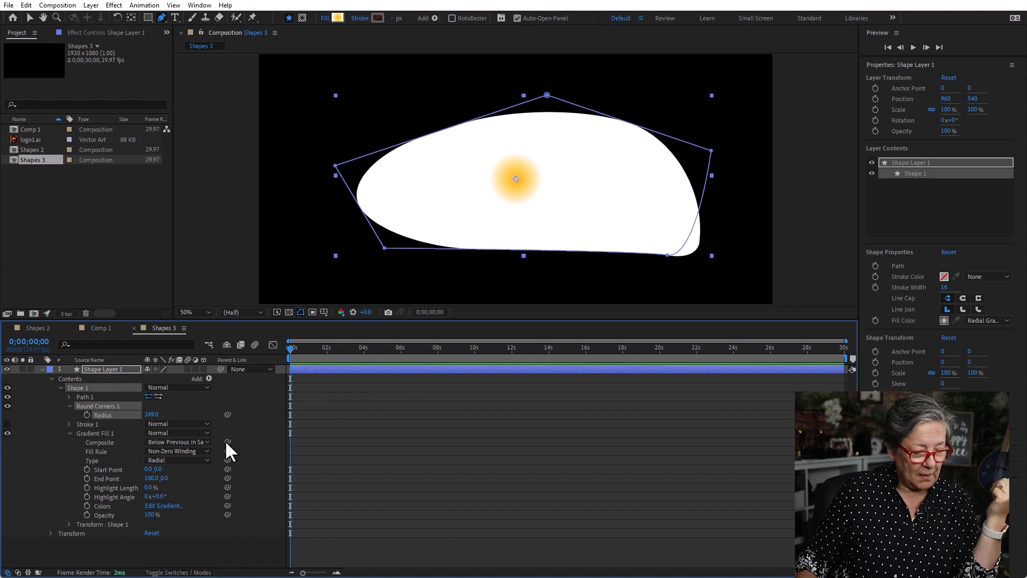
pyautogui.click(101, 368)
pyautogui.press('Delete')
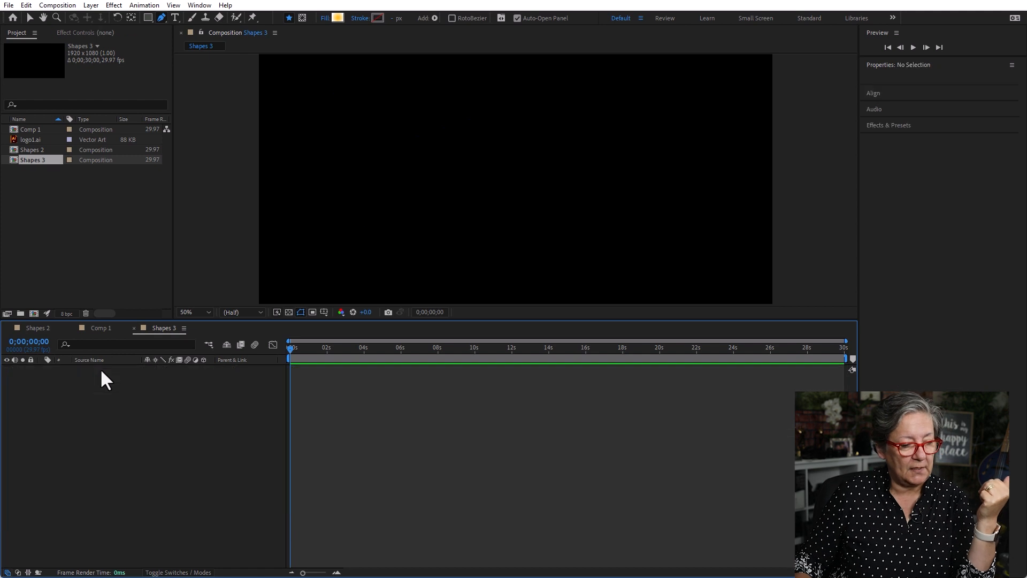
# Draw a rectangle about 1048 × 554 px in a new shape layer and add Trim Paths to it.
pyautogui.click(148, 18)
pyautogui.moveTo(373, 109); pyautogui.dragTo(652, 256)
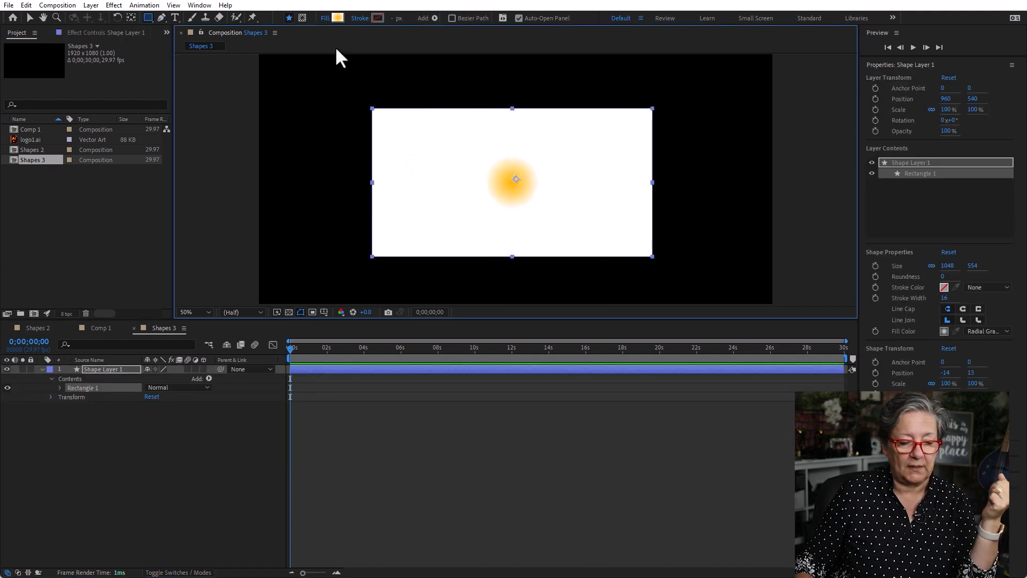
pyautogui.click(435, 18)
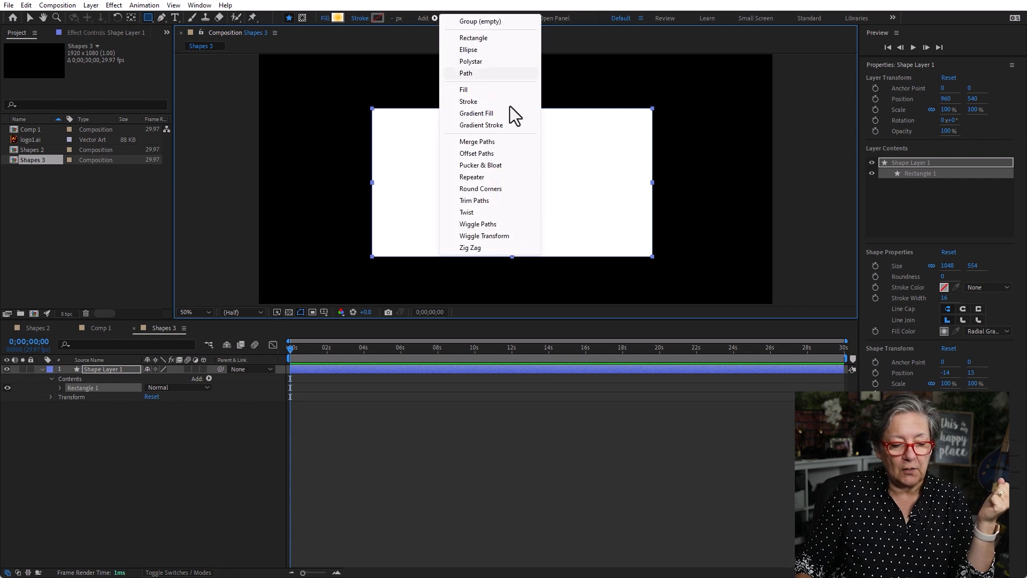
pyautogui.click(508, 200)
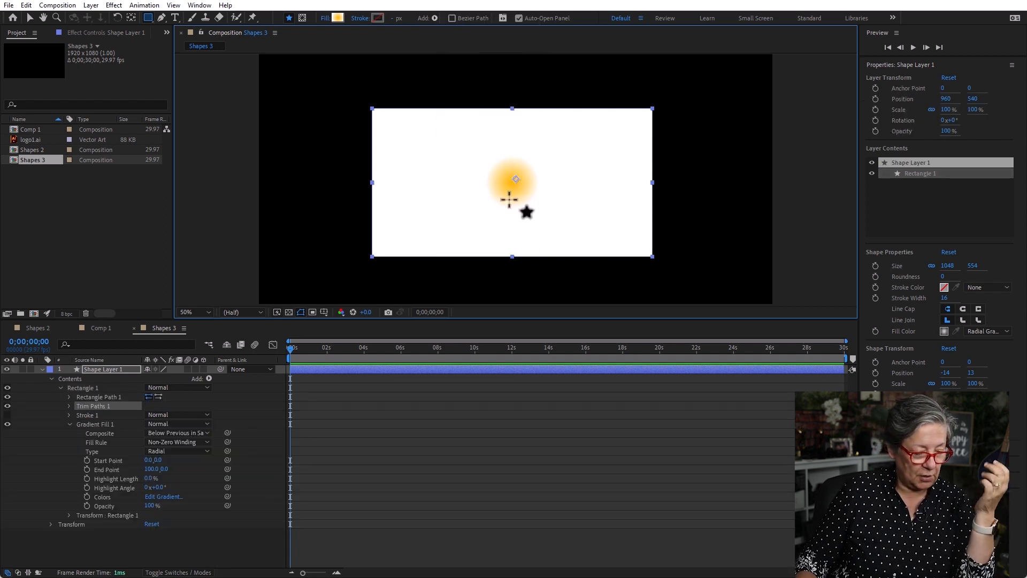
# Set the rectangle's Trim Paths End to 33.0% and Offset to 254.0°, and delete the shape layer.
pyautogui.click(69, 406)
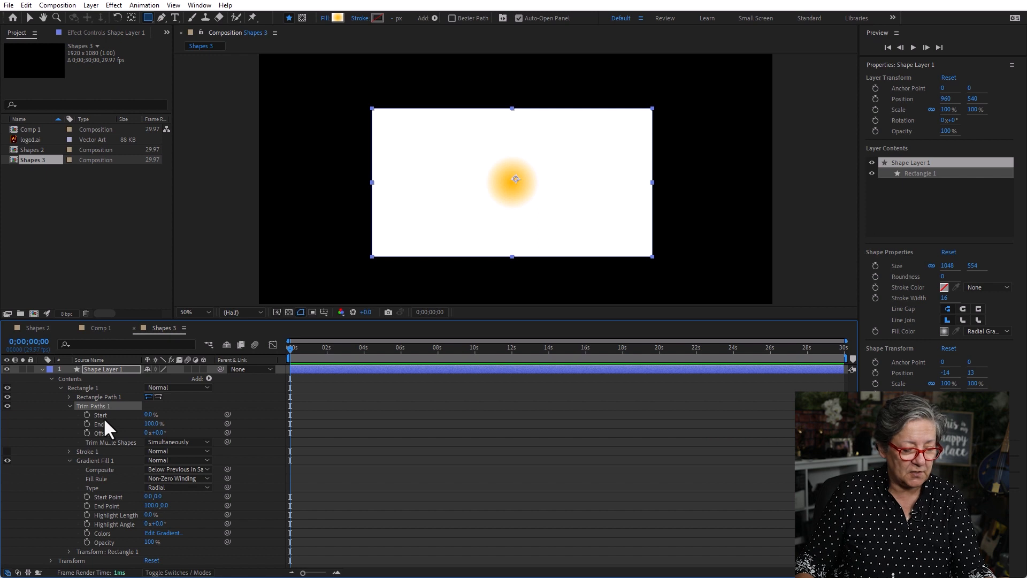
pyautogui.moveTo(150, 416); pyautogui.dragTo(153, 377)
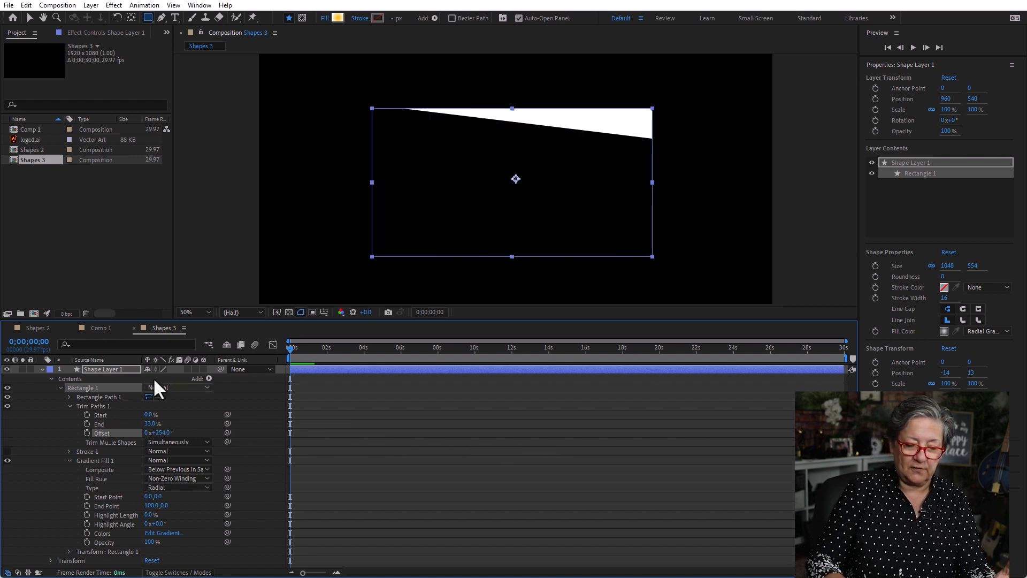
pyautogui.click(120, 368)
pyautogui.press('Delete')
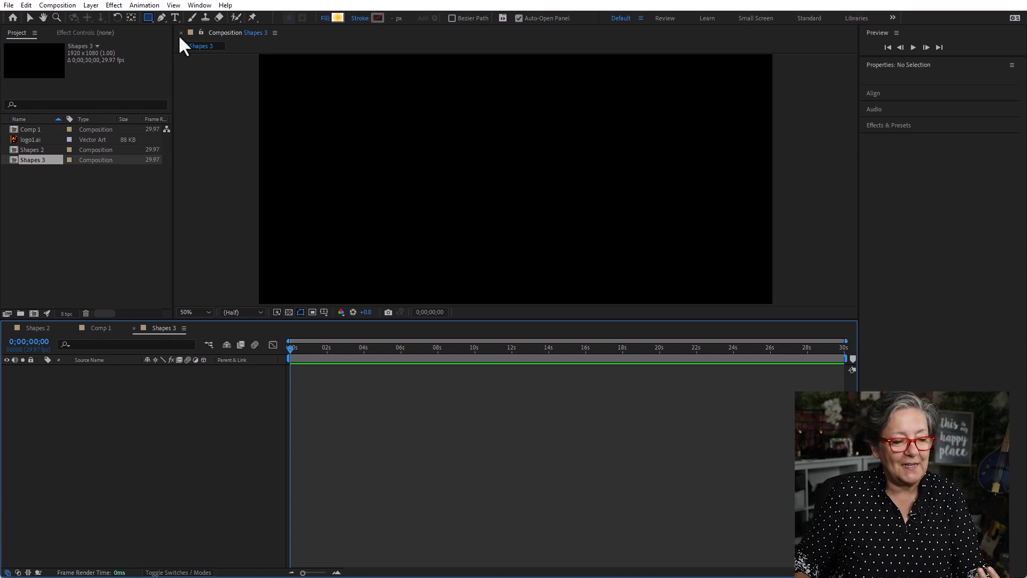
# Change the Pen tool's fill type from radial gradient to a solid colour.
pyautogui.click(161, 17)
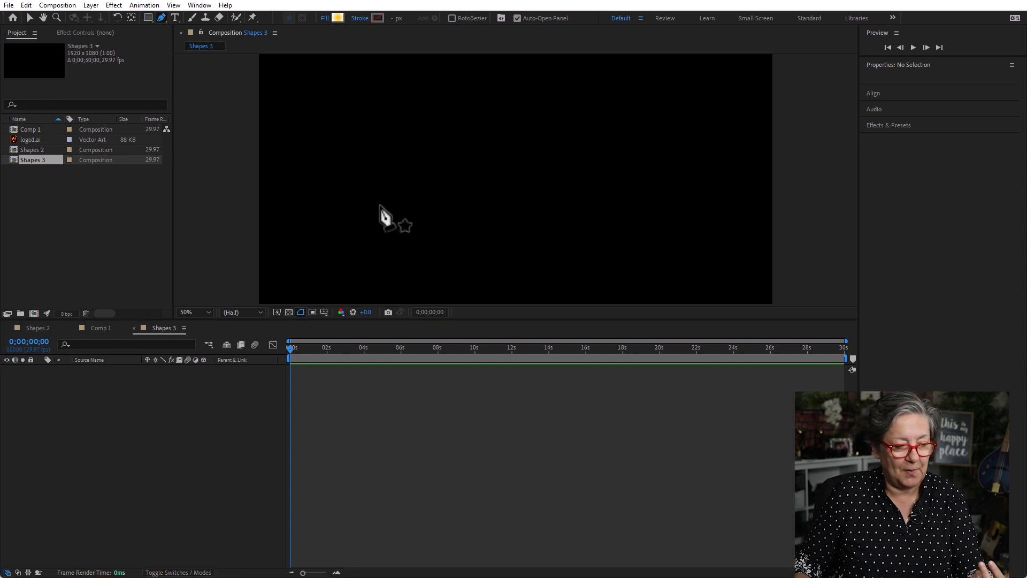
pyautogui.click(325, 18)
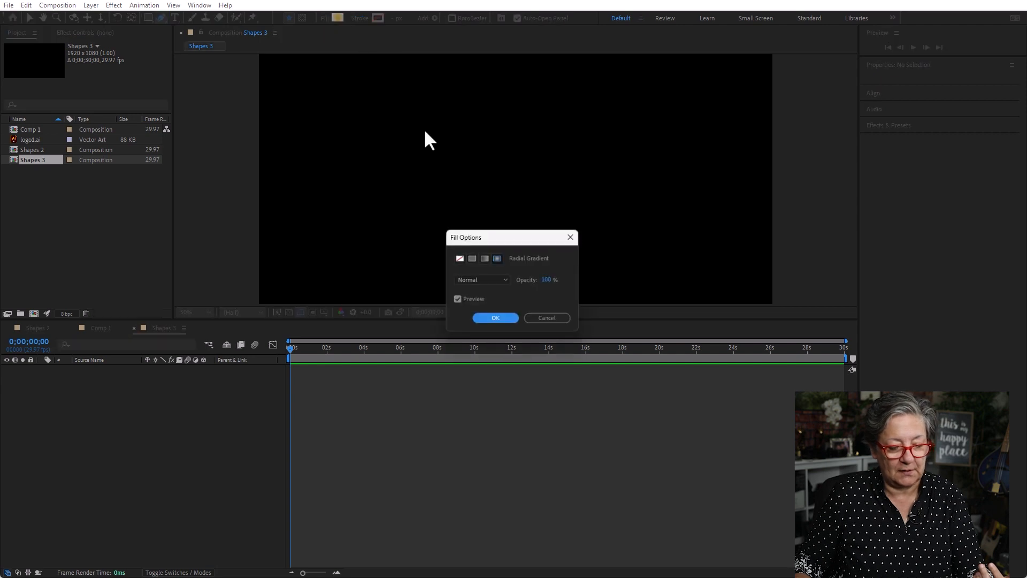
pyautogui.click(458, 259)
pyautogui.click(473, 260)
pyautogui.click(497, 321)
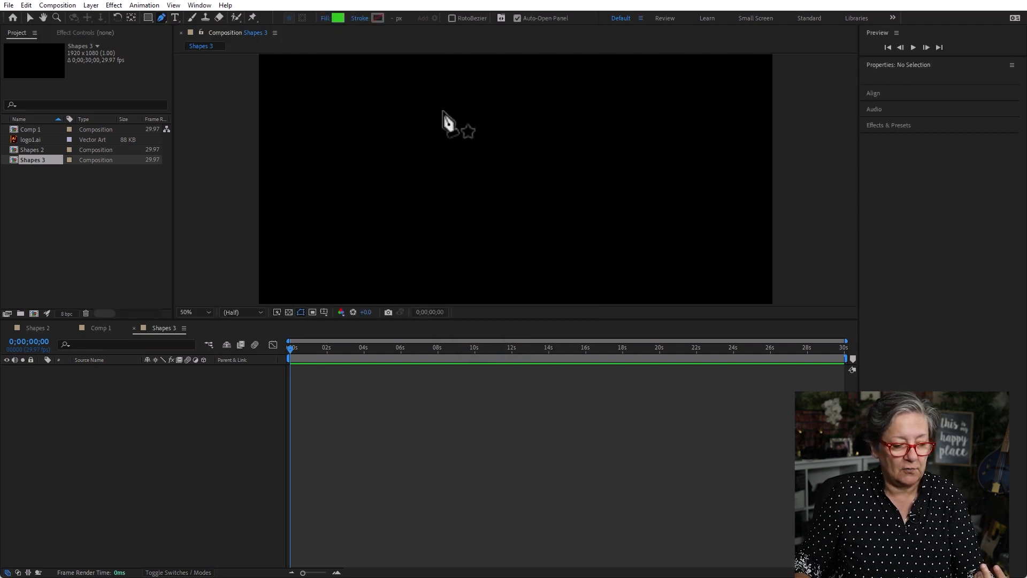
# Draw a closed, curving arch-like shape with the Pen tool, using smooth points along its outer and inner edges.
pyautogui.click(355, 195)
pyautogui.moveTo(506, 88); pyautogui.dragTo(574, 91)
pyautogui.moveTo(661, 137); pyautogui.dragTo(683, 184)
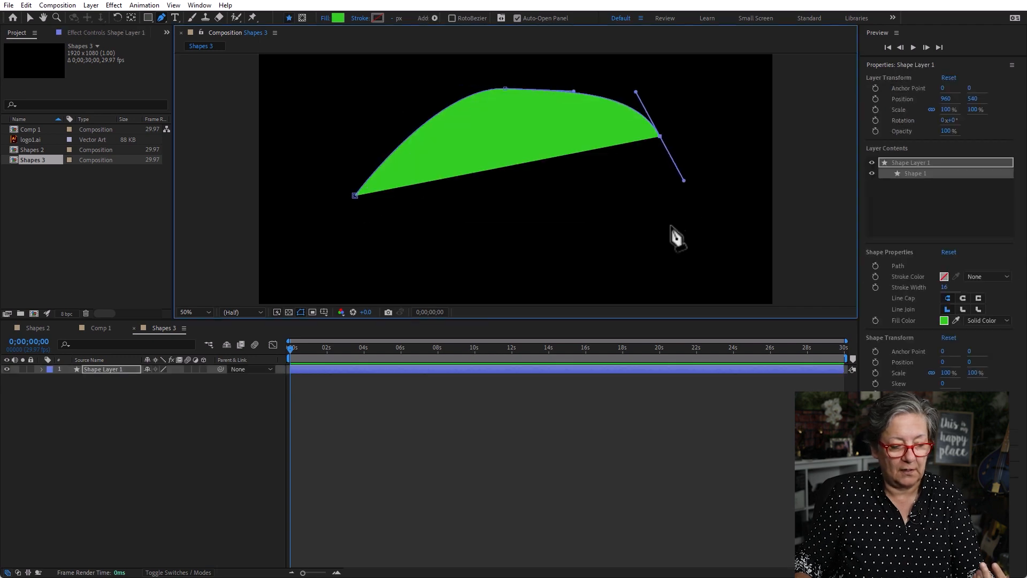
pyautogui.moveTo(664, 228); pyautogui.dragTo(571, 242)
pyautogui.moveTo(466, 254); pyautogui.dragTo(410, 236)
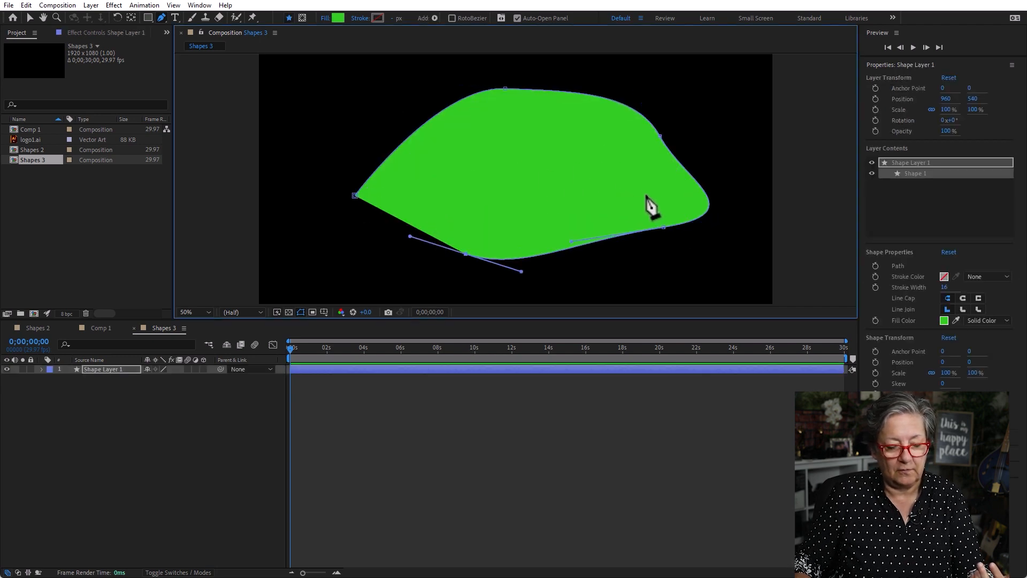
pyautogui.moveTo(647, 195); pyautogui.dragTo(647, 168)
pyautogui.moveTo(614, 127); pyautogui.dragTo(474, 129)
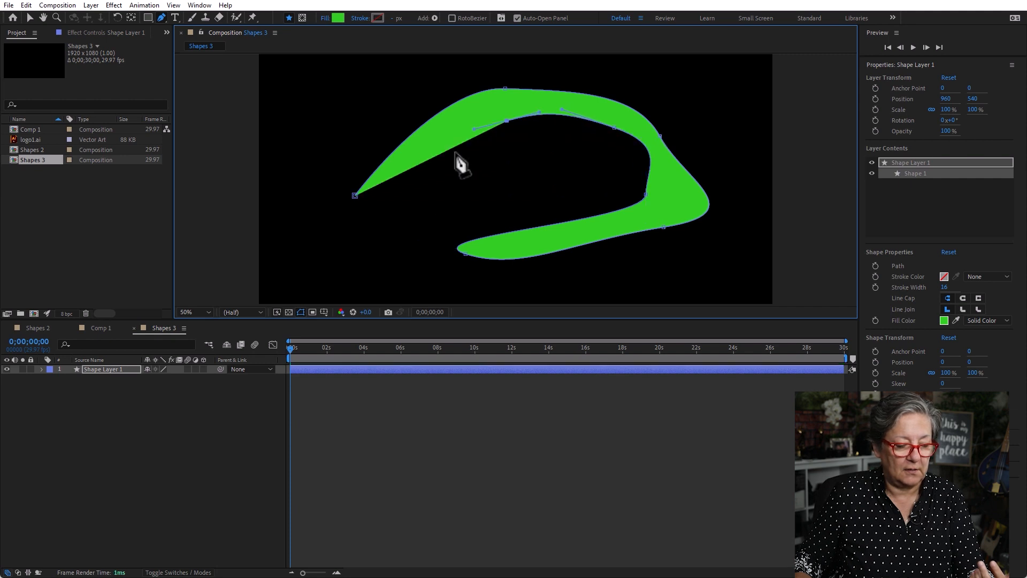
pyautogui.moveTo(421, 184); pyautogui.dragTo(376, 255)
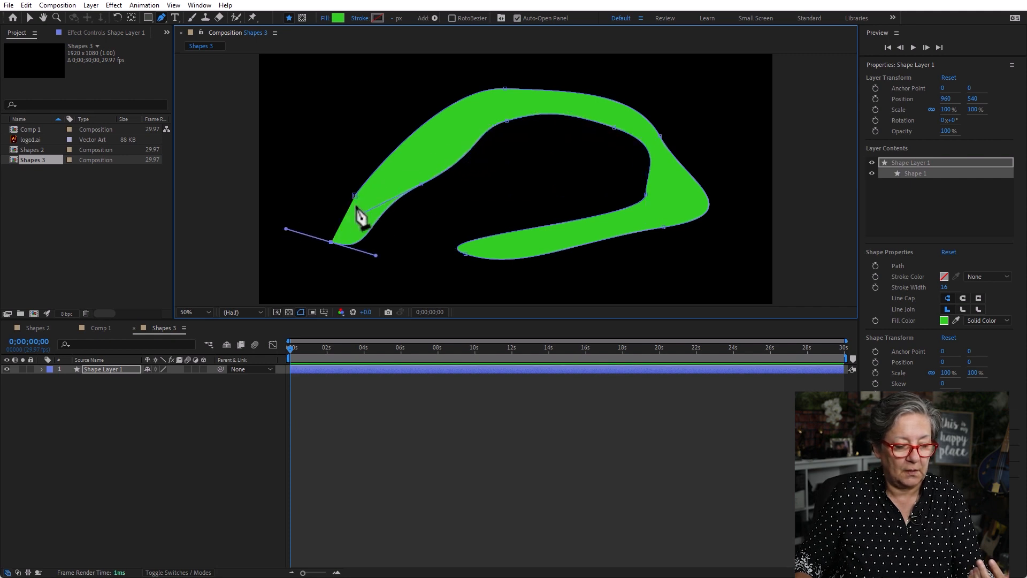
pyautogui.moveTo(355, 196); pyautogui.dragTo(377, 172)
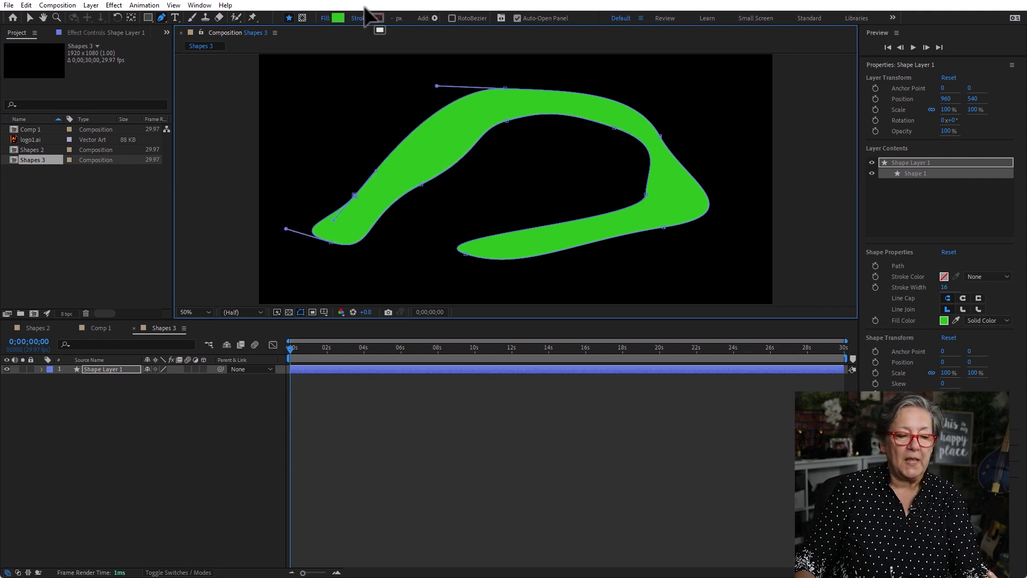
# Add Trim Paths to the pen-drawn shape and try out its Start value.
pyautogui.click(435, 18)
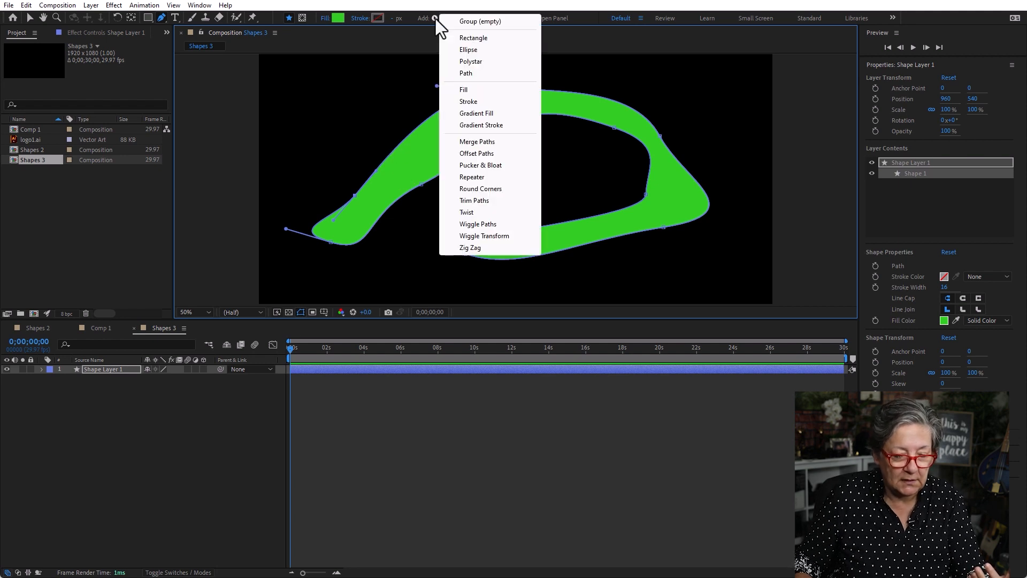
pyautogui.click(498, 202)
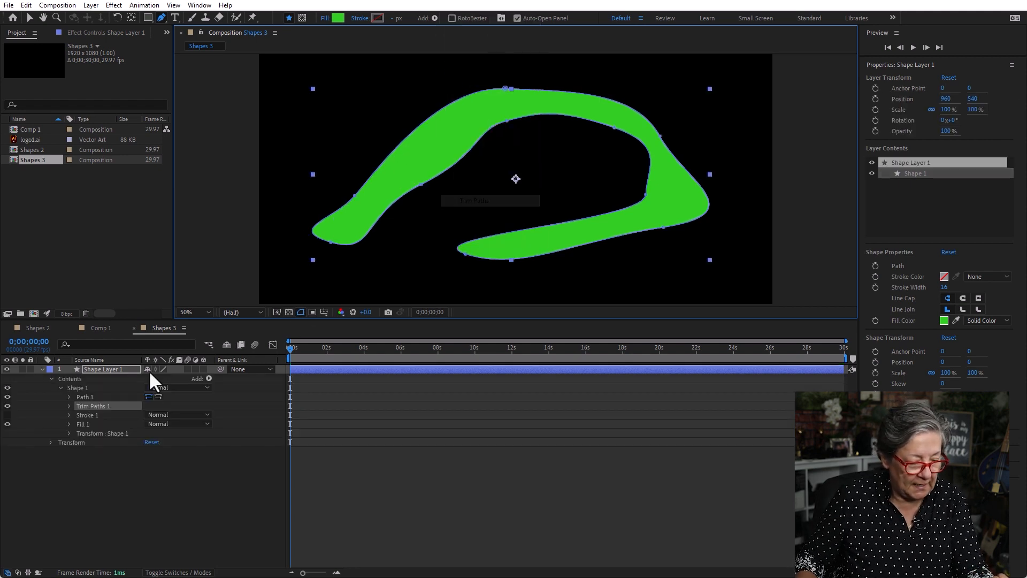
pyautogui.click(70, 405)
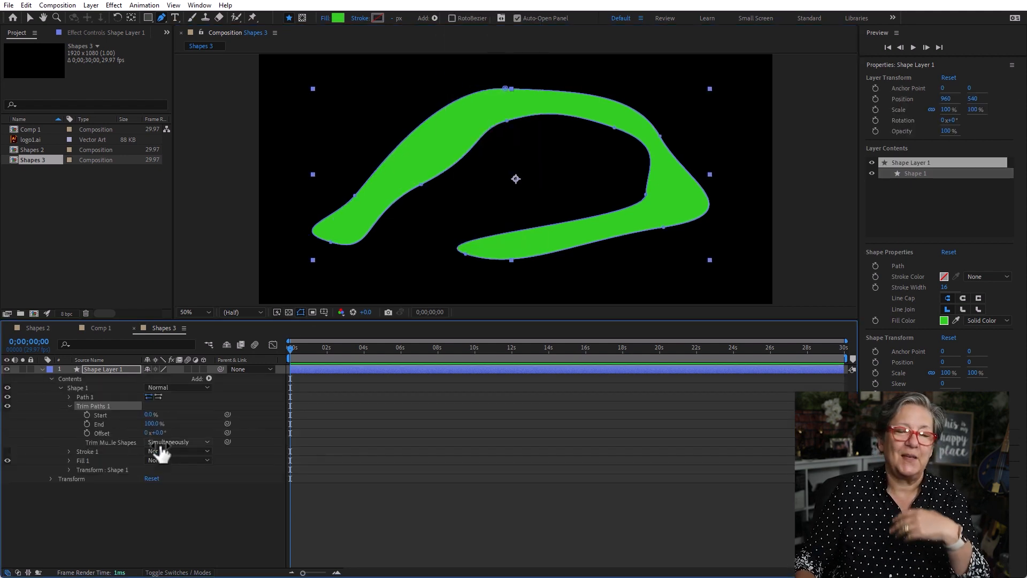
pyautogui.click(92, 413)
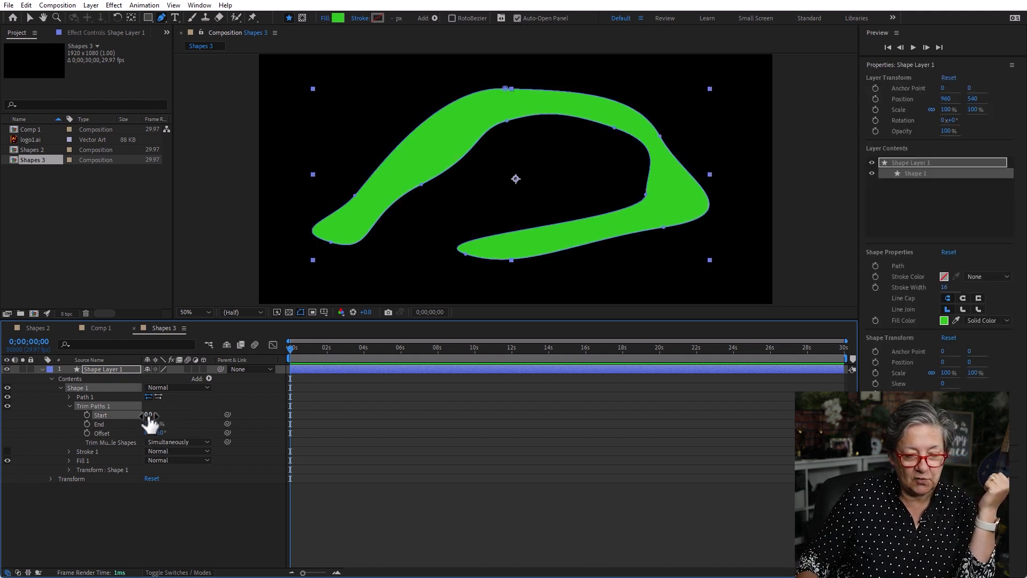
pyautogui.moveTo(156, 414)
pyautogui.mouseDown()
pyautogui.moveTo(220, 406)
pyautogui.moveTo(155, 408)
pyautogui.mouseUp()
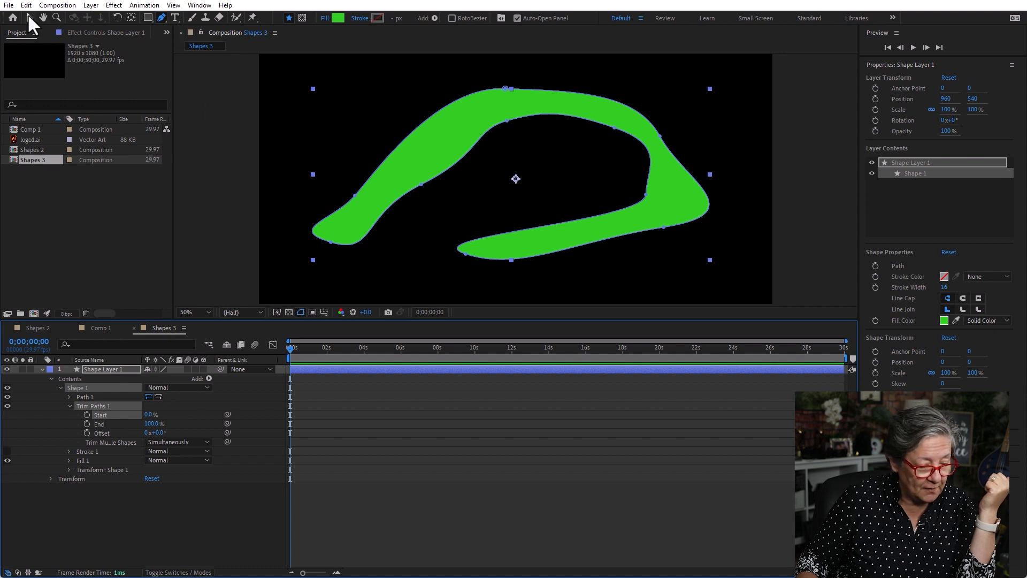
# Make the vertex at the lower-left tip of the green shape the path's first vertex.
pyautogui.click(28, 15)
pyautogui.click(103, 415)
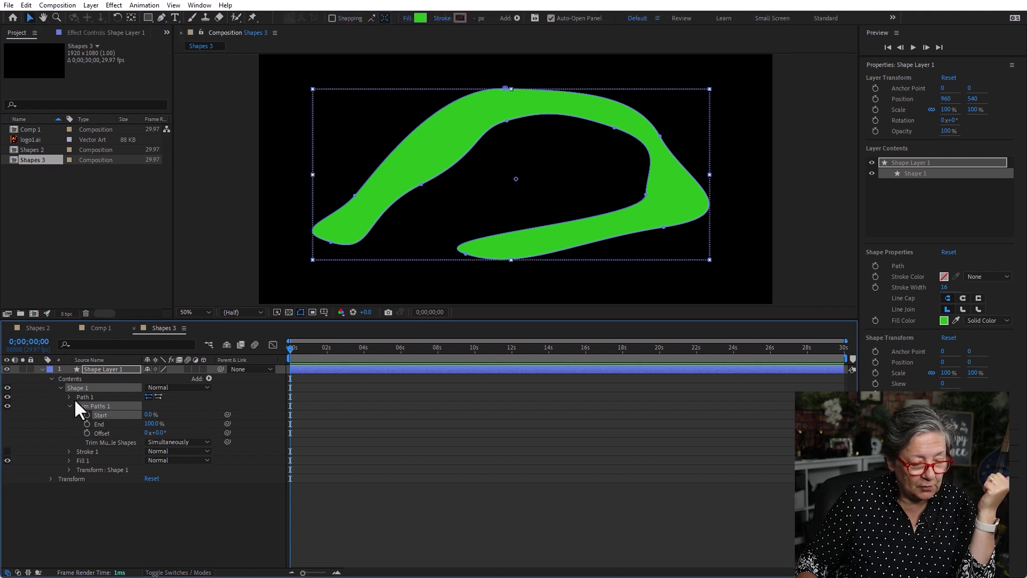
pyautogui.click(69, 396)
pyautogui.click(99, 404)
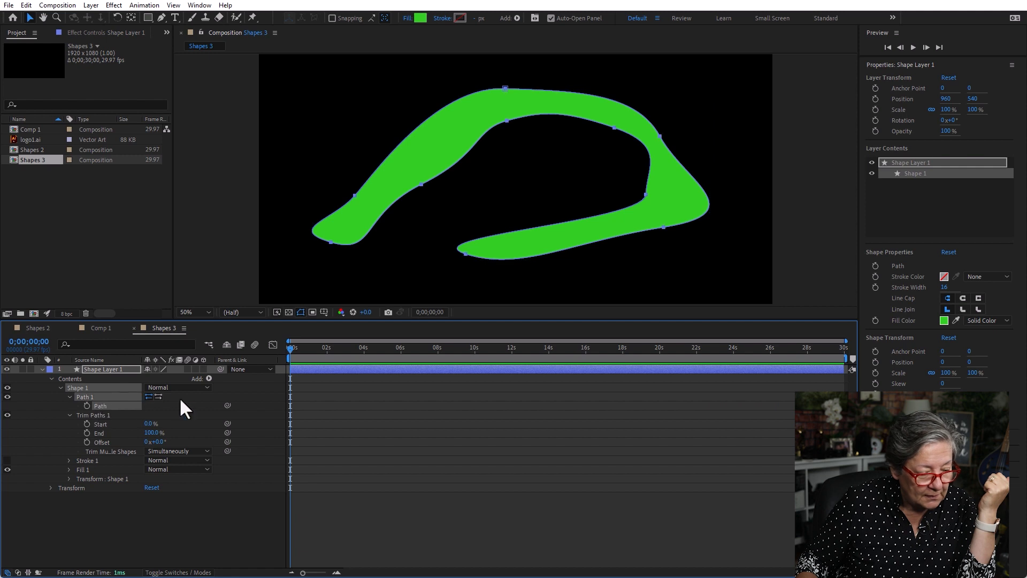
pyautogui.click(78, 414)
pyautogui.click(92, 396)
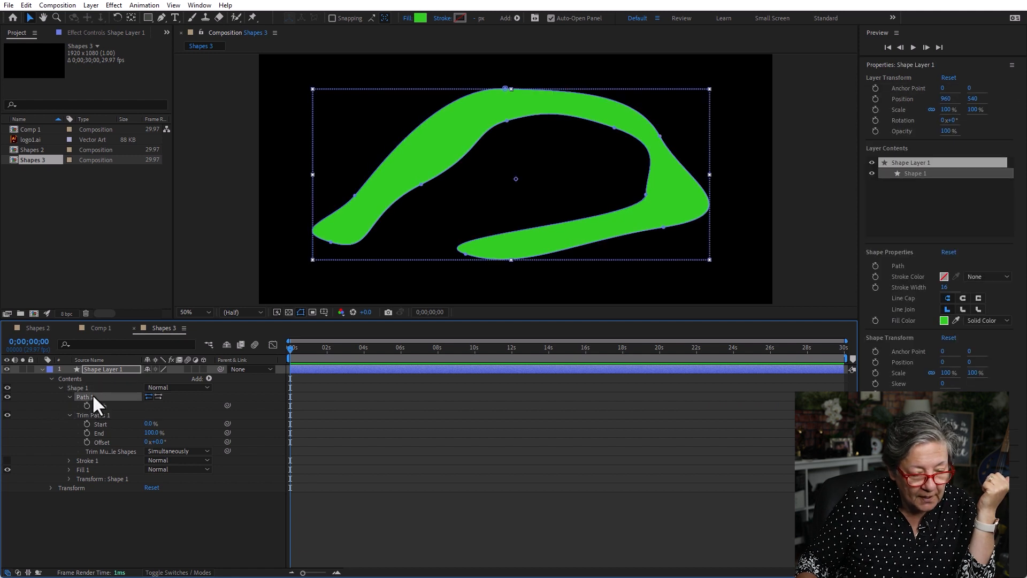
pyautogui.click(331, 243)
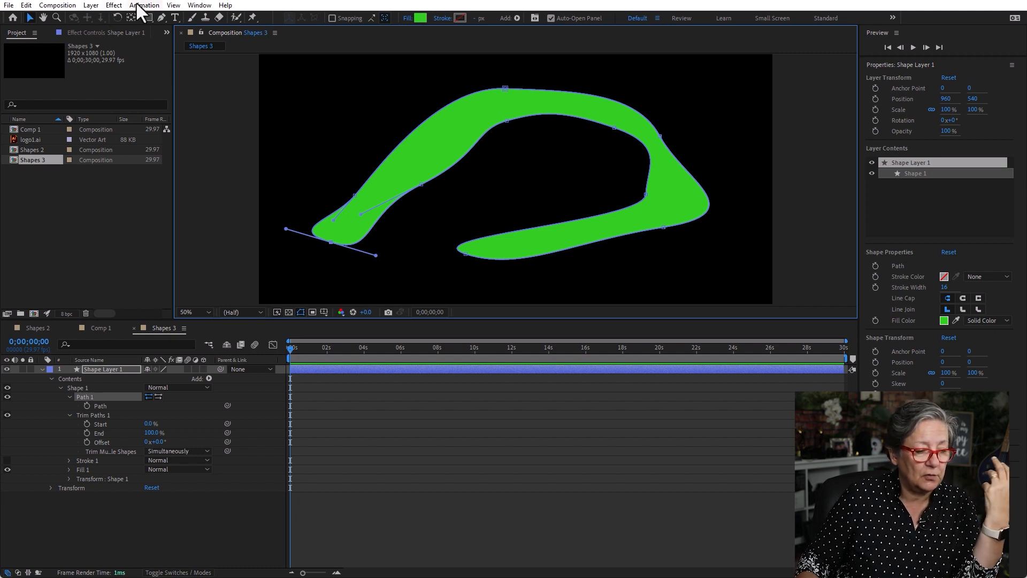
pyautogui.click(91, 5)
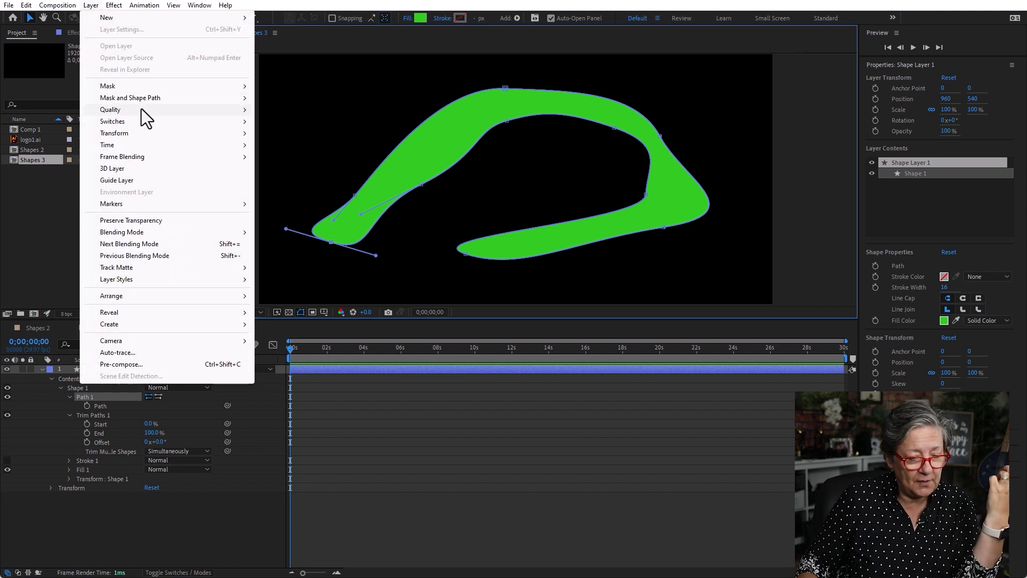
pyautogui.moveTo(146, 99)
pyautogui.click(318, 172)
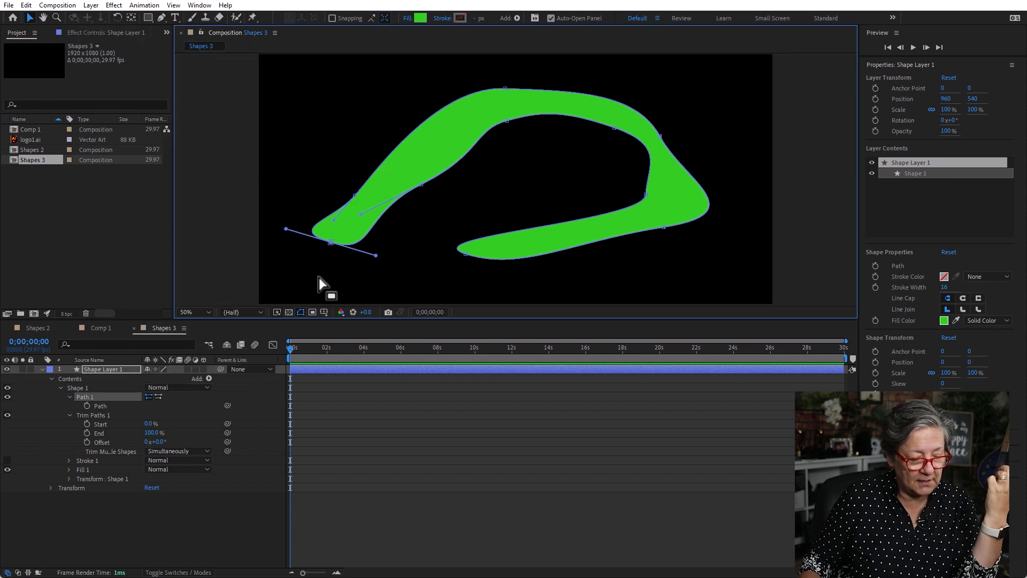
# Set the green shape's Trim Paths Start to 89.0% and adjust its Offset.
pyautogui.click(158, 495)
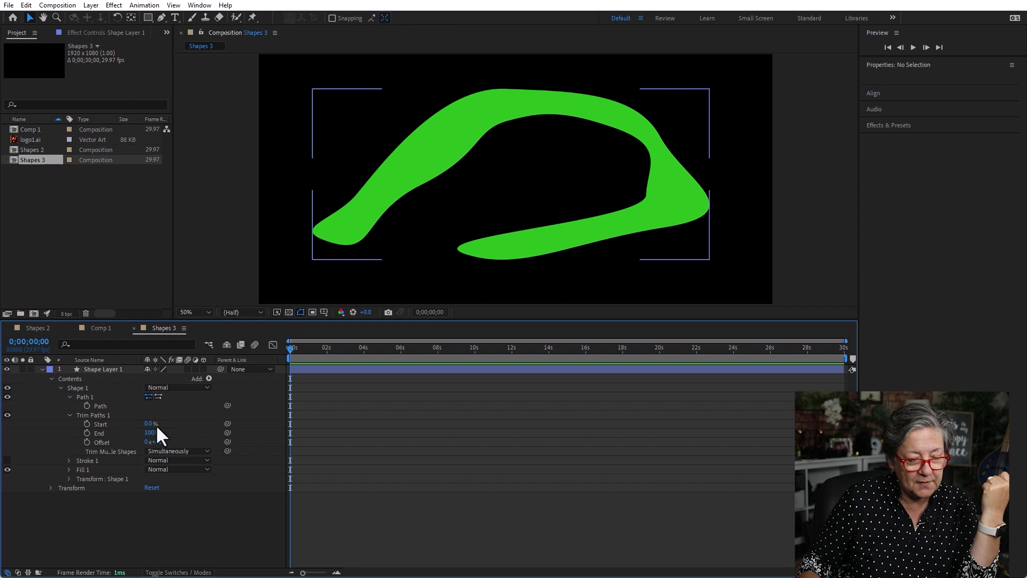
pyautogui.moveTo(151, 424); pyautogui.dragTo(185, 424)
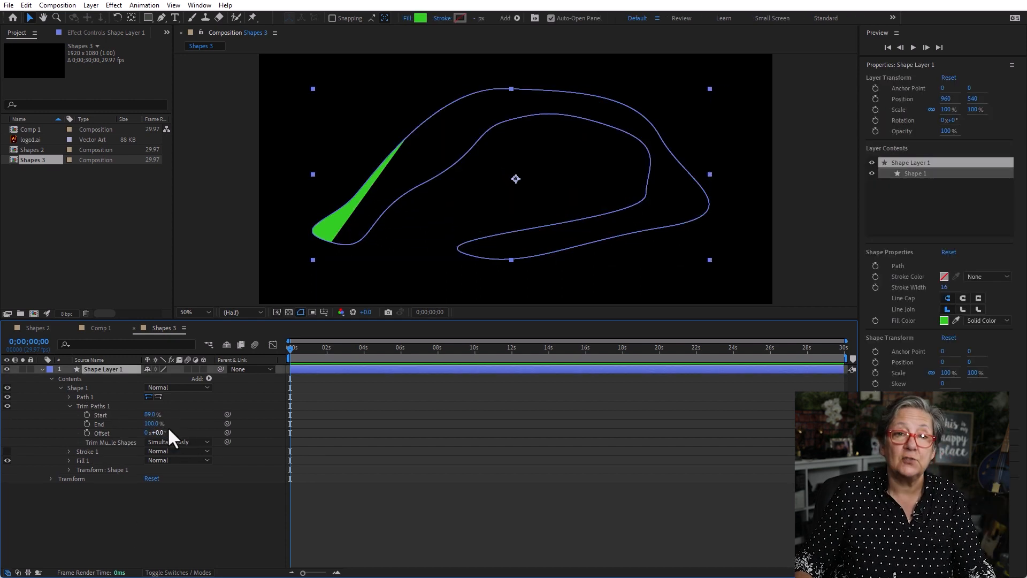
pyautogui.moveTo(159, 432); pyautogui.dragTo(212, 455)
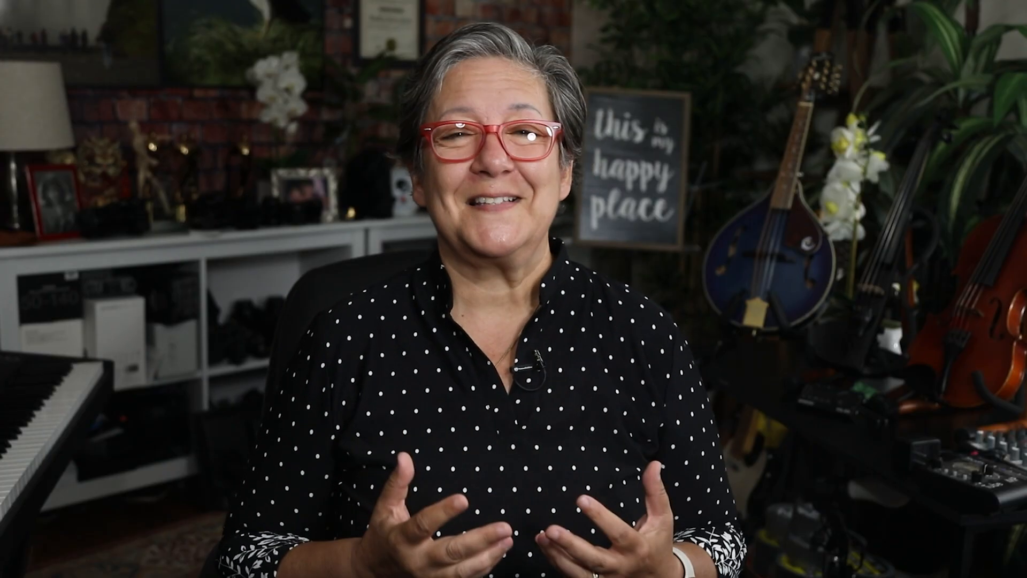
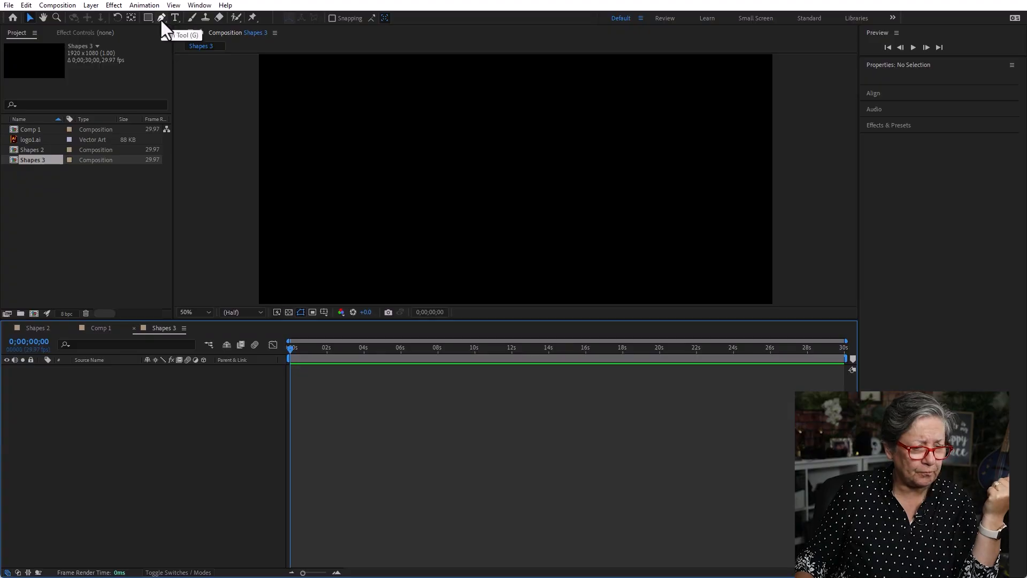
# Draw a green rectangle about 1198 by 558 px in the middle of the composition and add Twist to it.
pyautogui.click(148, 18)
pyautogui.moveTo(359, 106); pyautogui.dragTo(678, 255)
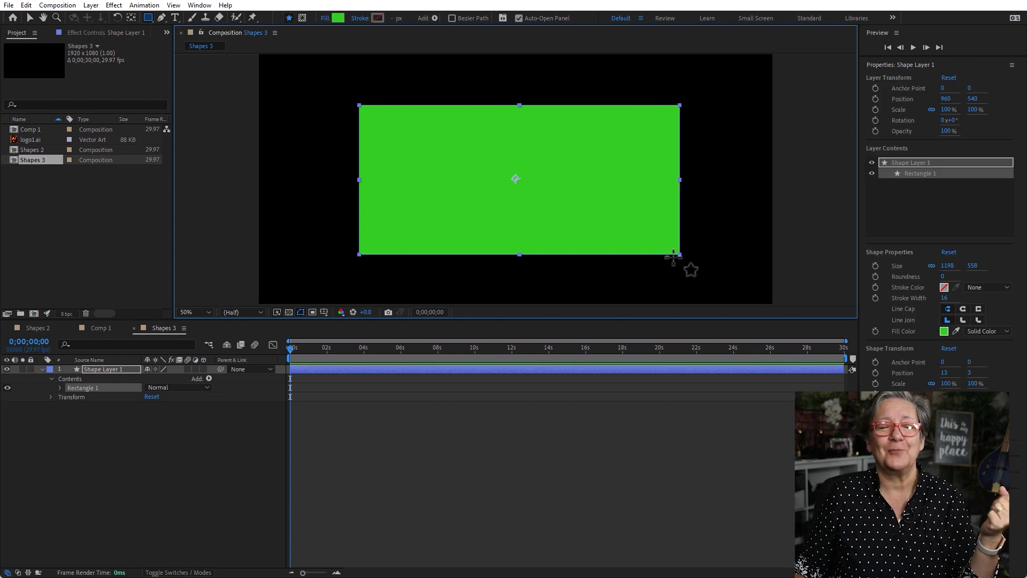
pyautogui.click(435, 18)
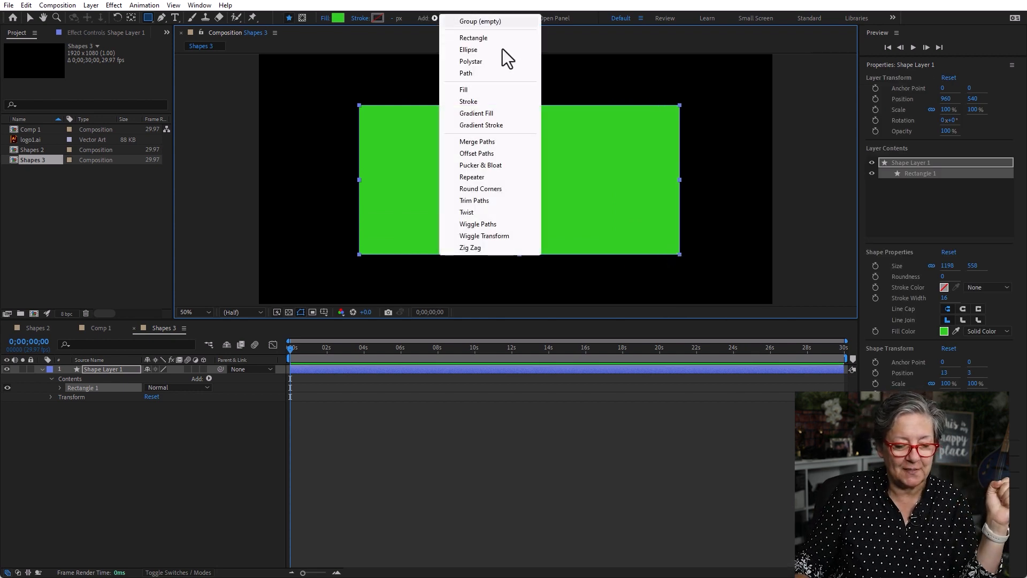
pyautogui.click(486, 211)
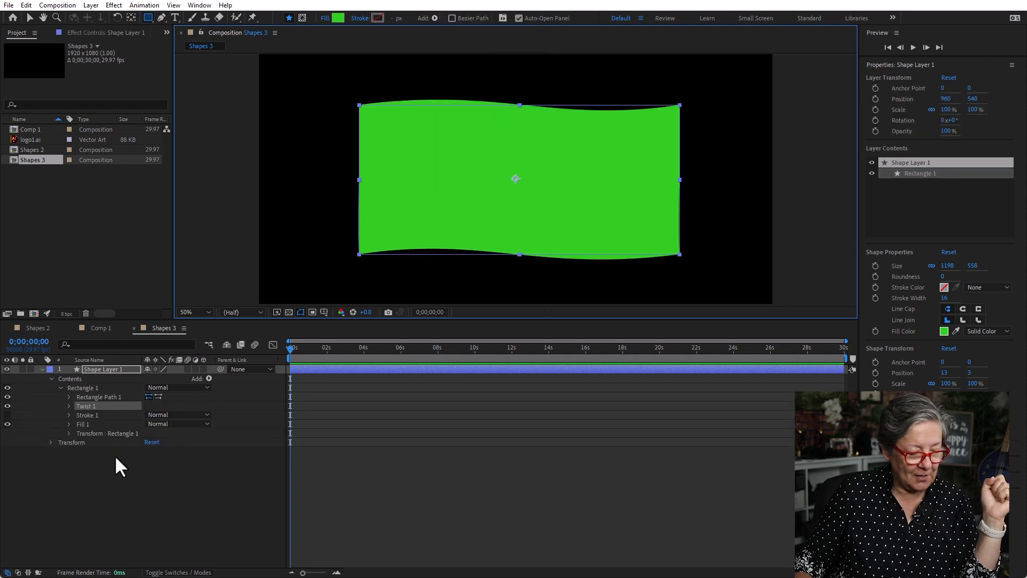
# Try out the rectangle's Twist angle and delete the rectangle's shape layer.
pyautogui.click(69, 407)
pyautogui.moveTo(150, 415); pyautogui.dragTo(111, 368)
pyautogui.click(110, 368)
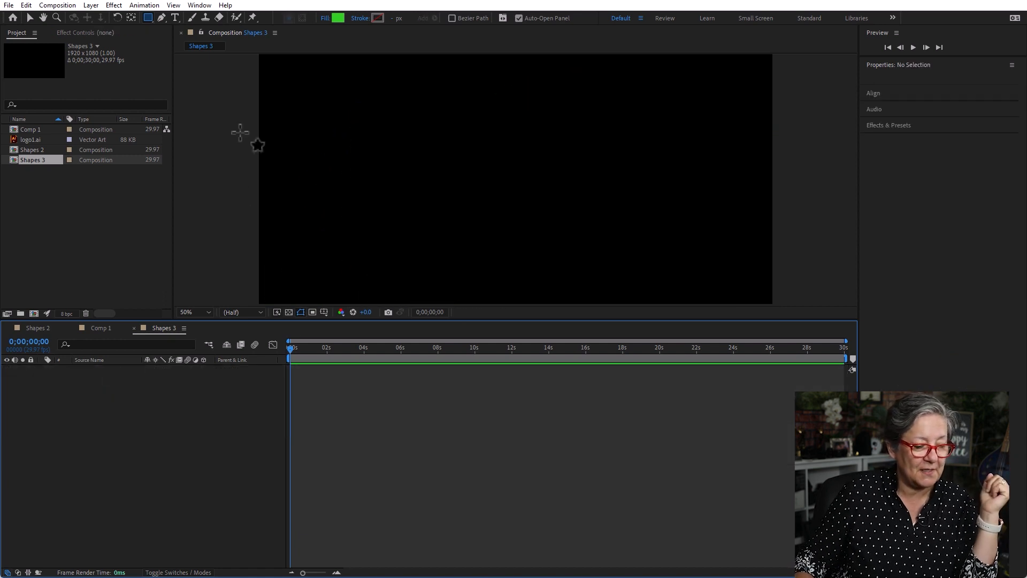
# Draw an 11-point rounded star with an outer radius of about 290 and centre the layer's anchor point on it.
pyautogui.moveTo(147, 16); pyautogui.dragTo(226, 62)
pyautogui.click(504, 175)
pyautogui.moveTo(505, 175); pyautogui.dragTo(554, 225)
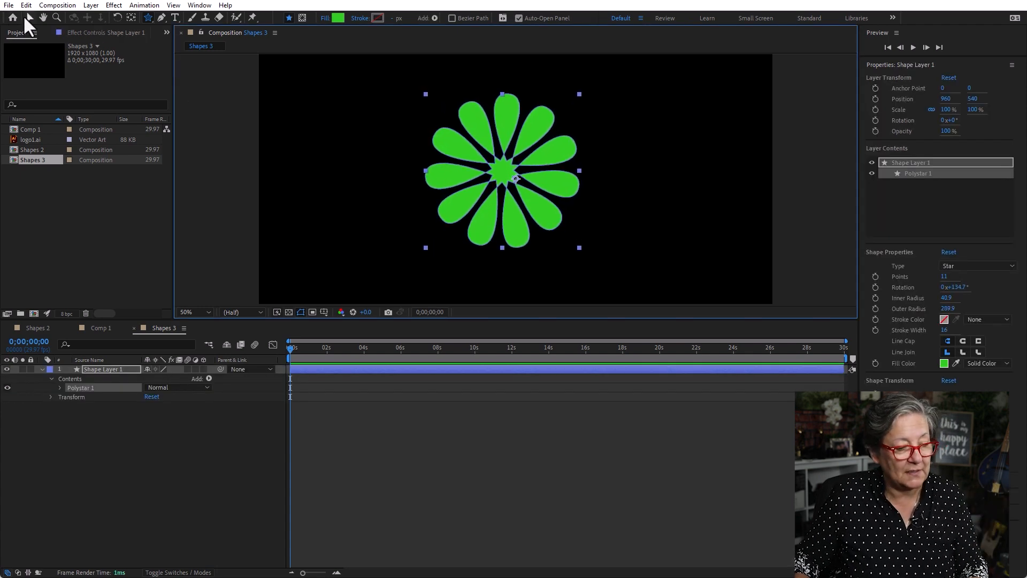
pyautogui.click(28, 17)
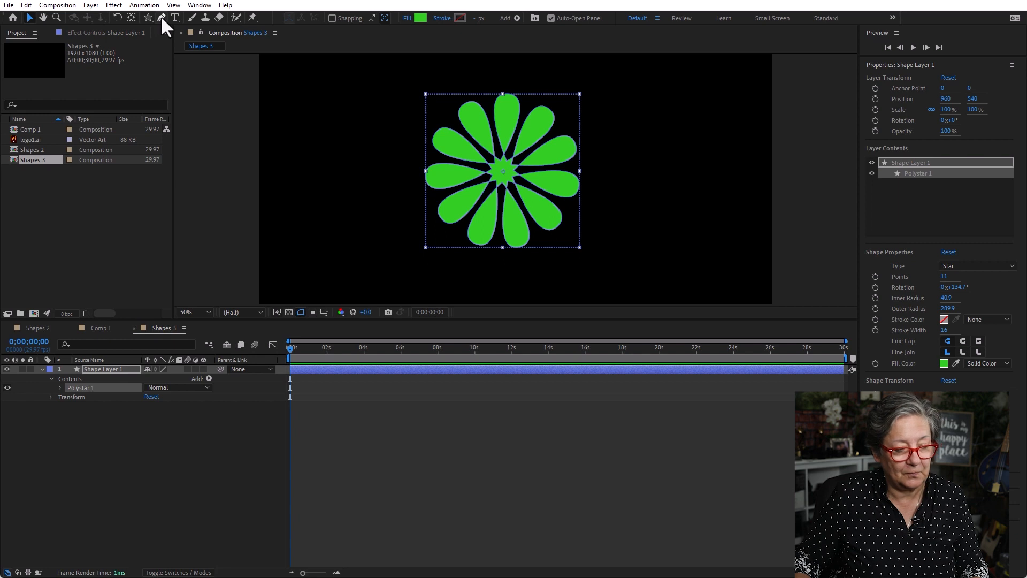
pyautogui.click(130, 18)
pyautogui.click(453, 455)
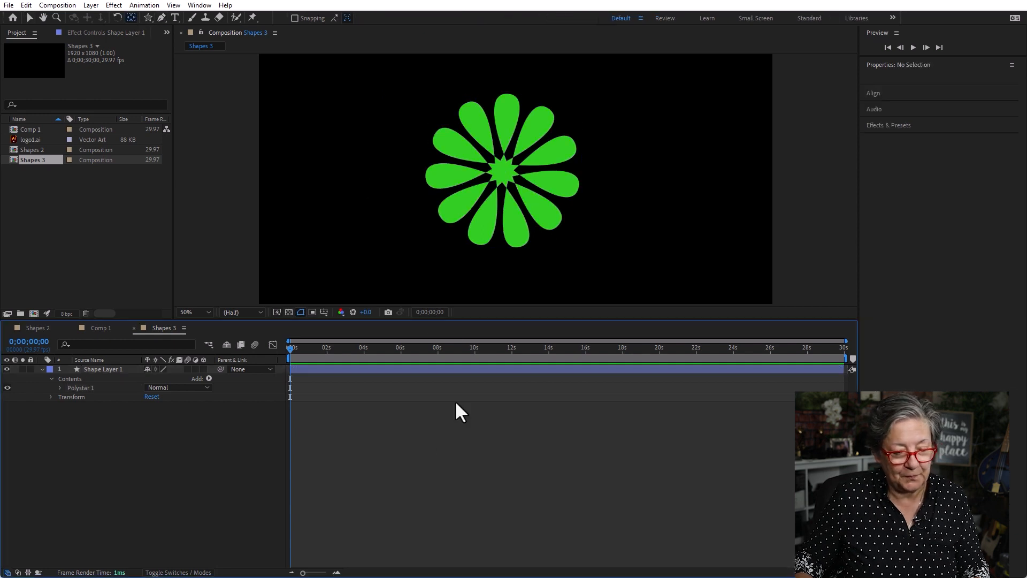
# Add Pucker & Bloat to the star's shape layer and set its Amount to -27.0.
pyautogui.click(103, 369)
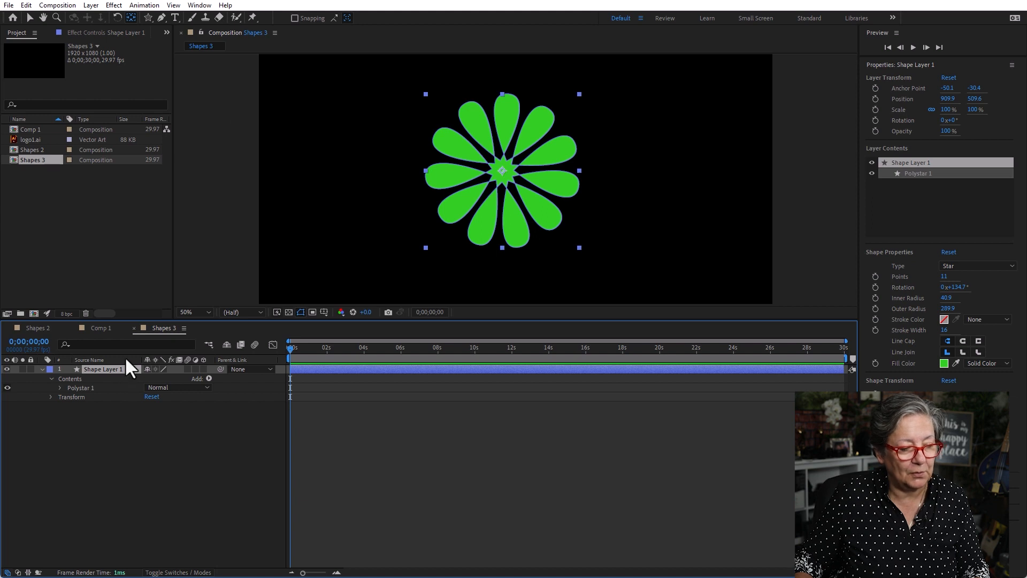
pyautogui.click(148, 17)
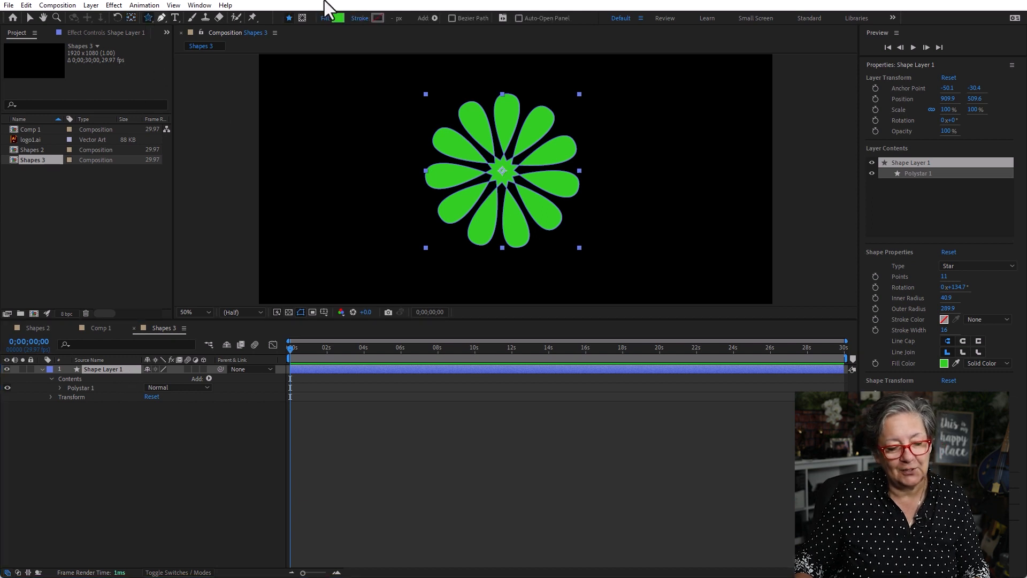
pyautogui.click(434, 18)
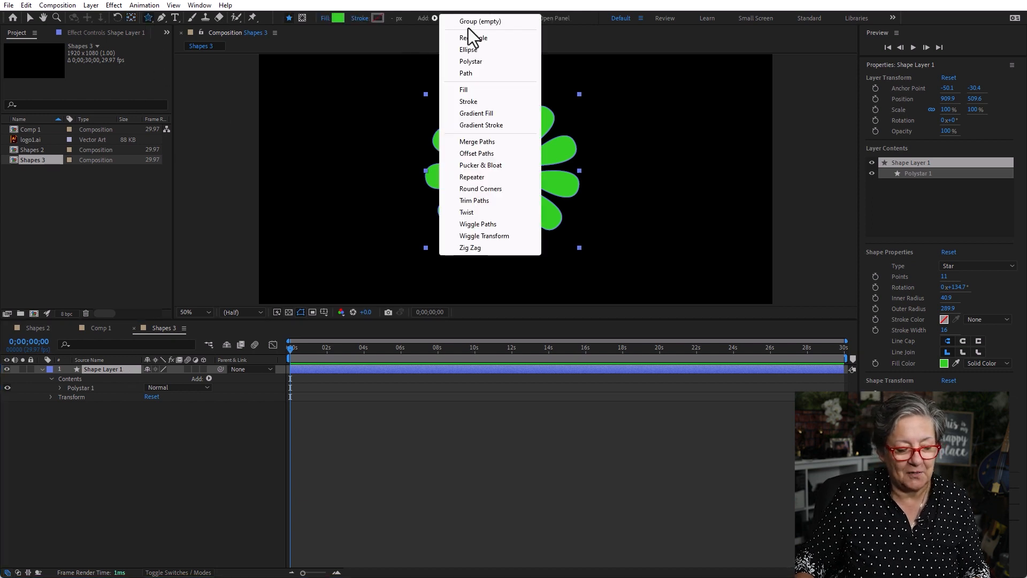
pyautogui.click(500, 165)
pyautogui.click(60, 396)
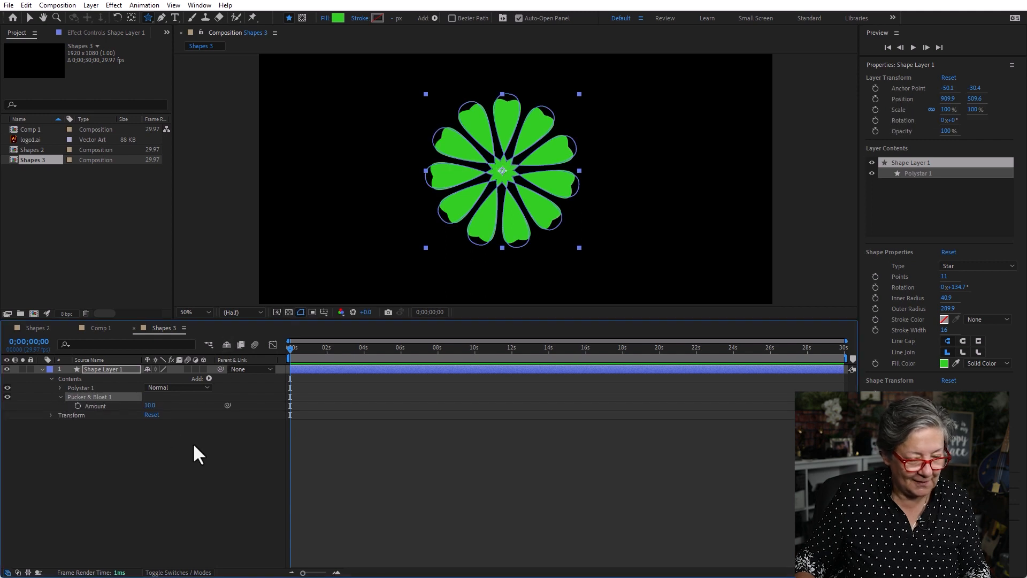
pyautogui.moveTo(150, 405); pyautogui.dragTo(134, 405)
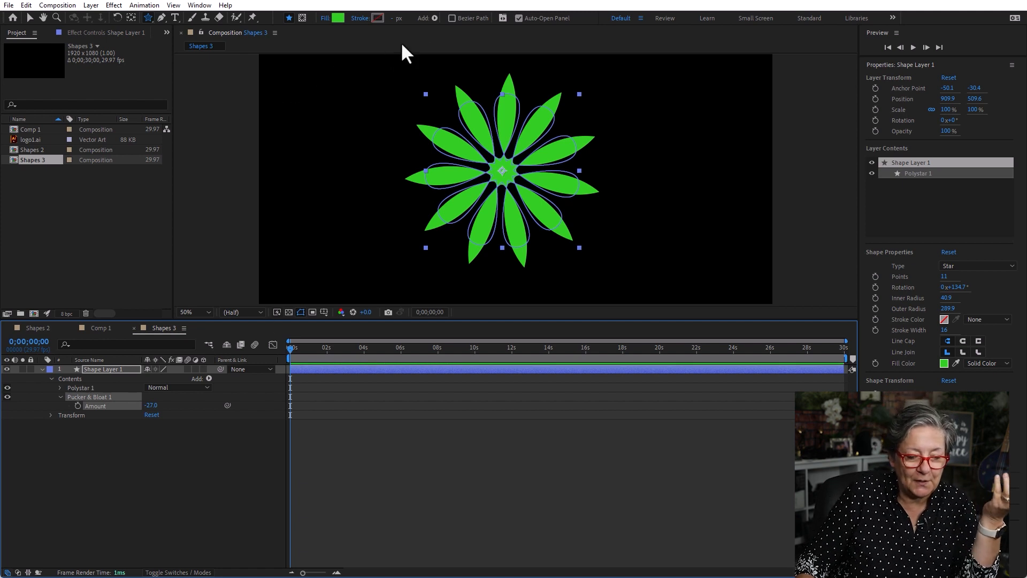
# Add Twist to the star's shape layer and set its Angle to 133.0.
pyautogui.click(433, 18)
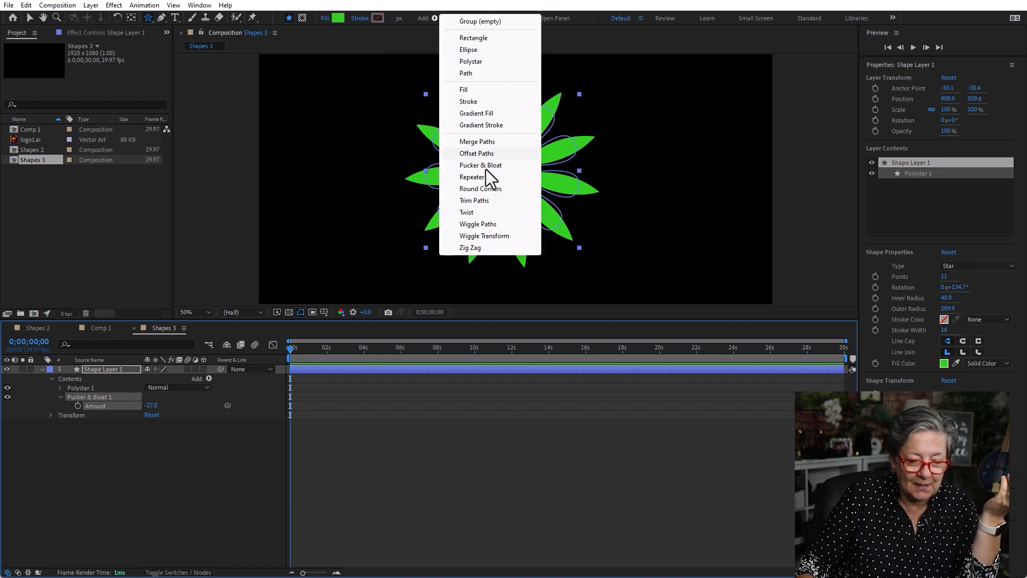
pyautogui.click(483, 216)
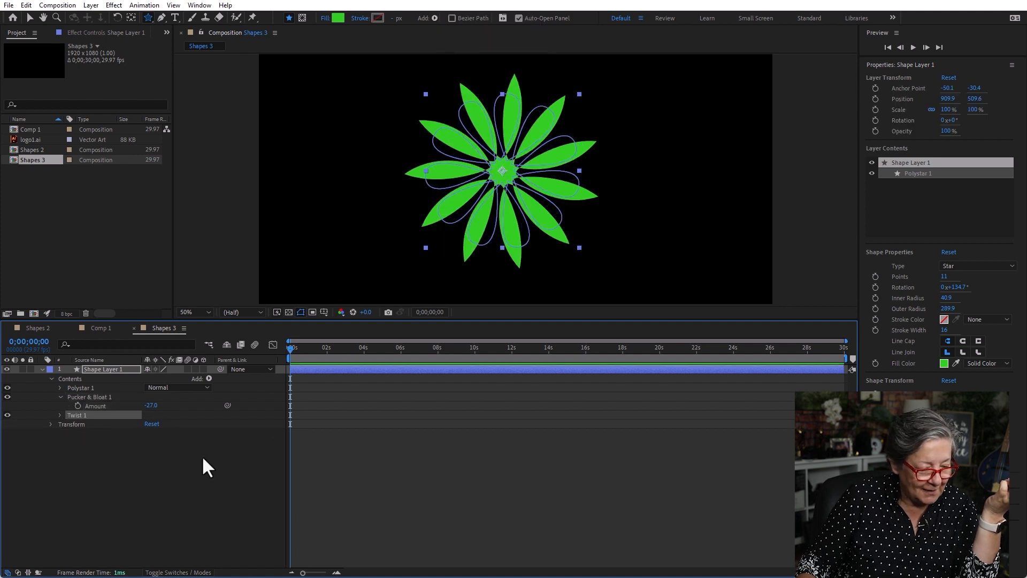
pyautogui.click(60, 414)
pyautogui.moveTo(149, 424); pyautogui.dragTo(235, 435)
pyautogui.click(234, 526)
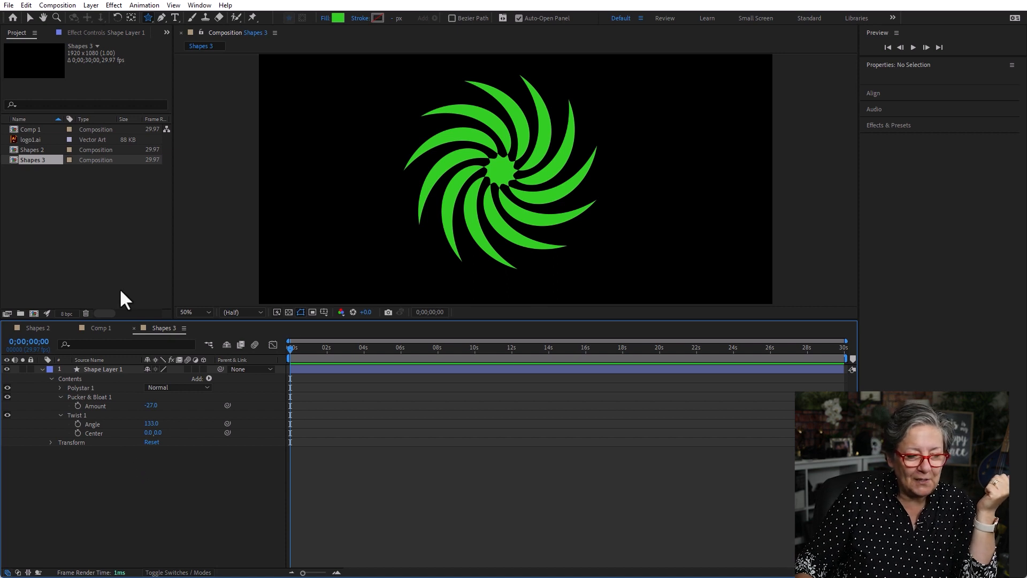
# Try to turn on a solid color stroke and adjust its width with no layer selected.
pyautogui.click(361, 19)
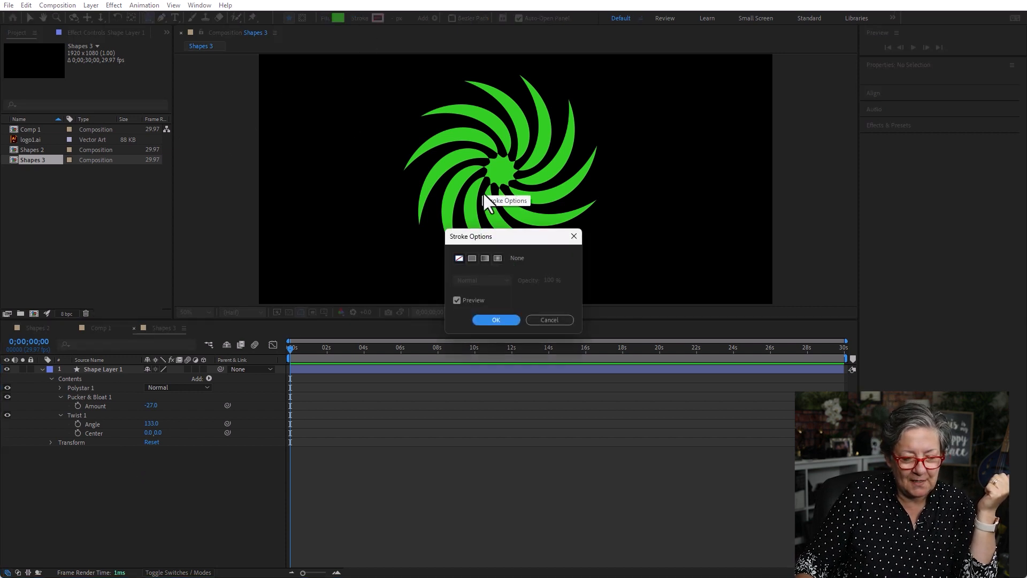
pyautogui.click(471, 258)
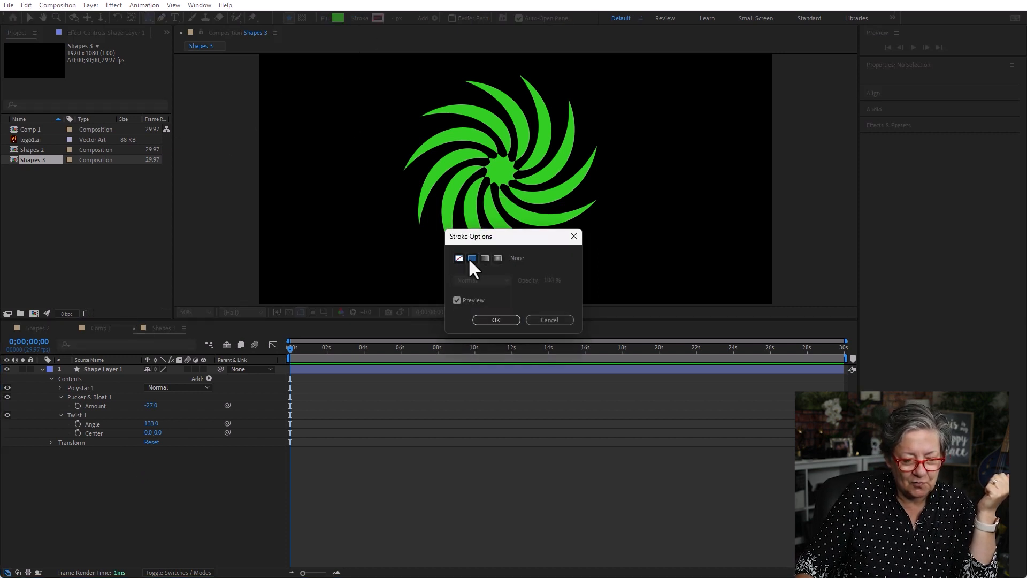
pyautogui.click(496, 320)
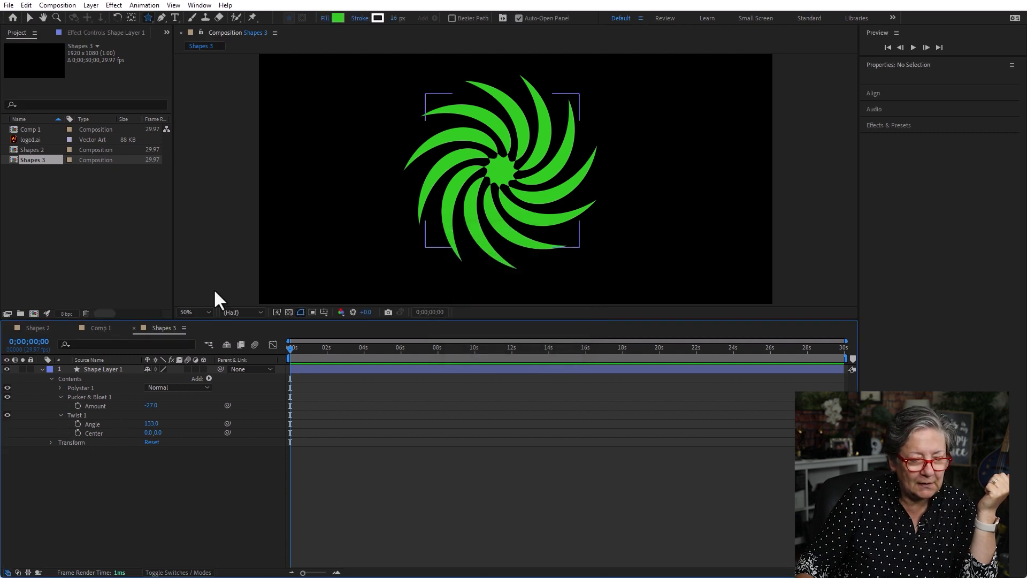
pyautogui.moveTo(394, 18); pyautogui.dragTo(413, 18)
# Give the twisted star on Shape Layer 1 a solid white stroke 8 px wide.
pyautogui.click(116, 369)
pyautogui.click(117, 369)
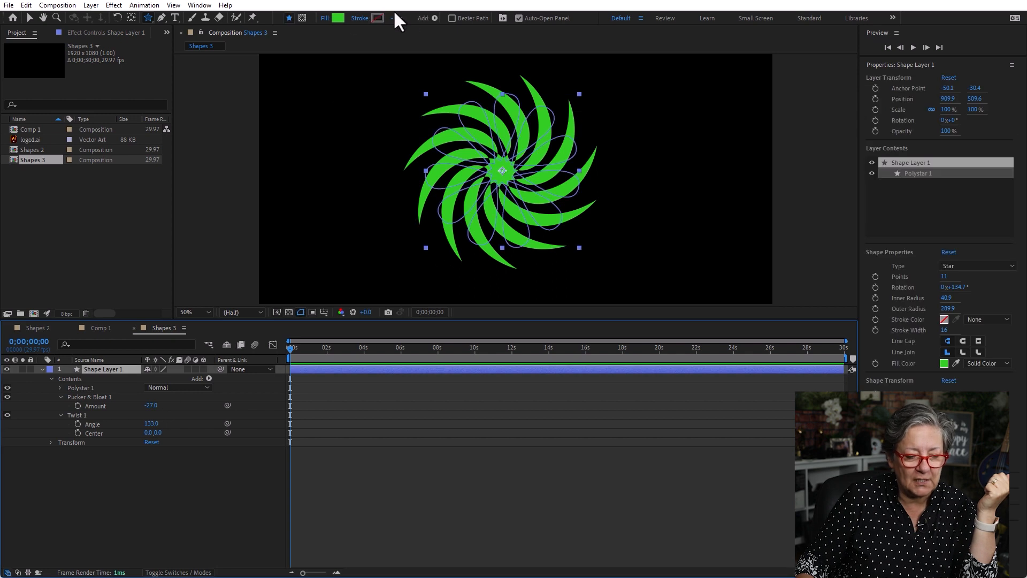
pyautogui.click(359, 19)
pyautogui.click(472, 258)
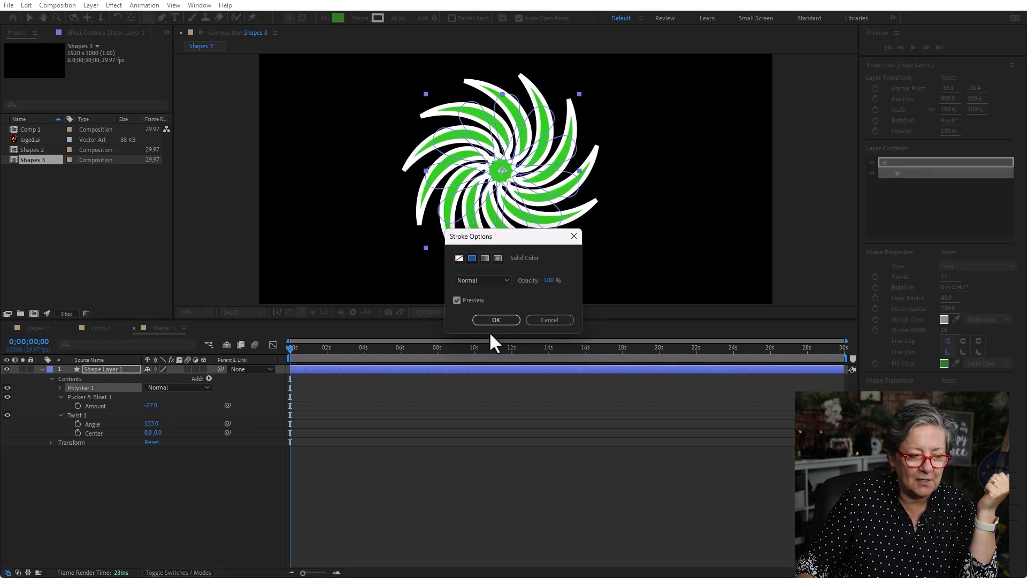
pyautogui.click(496, 320)
pyautogui.moveTo(397, 18)
pyautogui.mouseDown()
pyautogui.moveTo(380, 19)
pyautogui.moveTo(428, 18)
pyautogui.mouseUp()
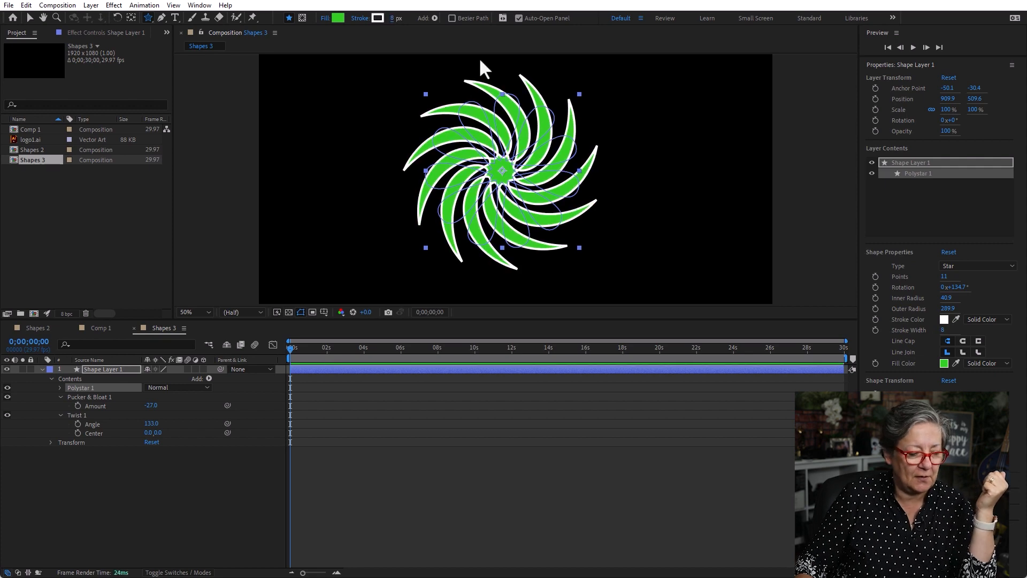
# Add Wiggle Paths to the star's shape layer and try a Size of 94.0.
pyautogui.click(120, 368)
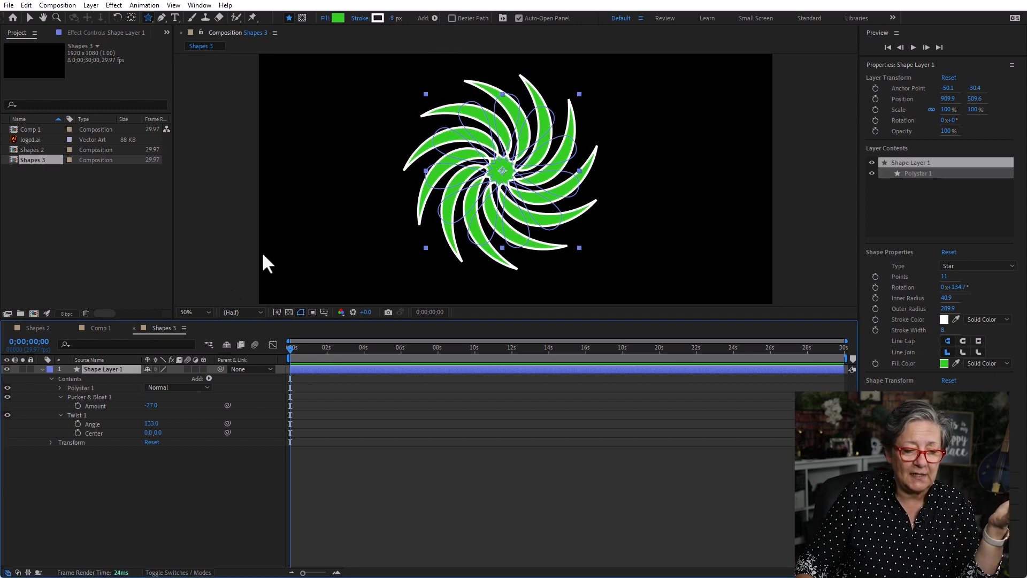
pyautogui.click(434, 19)
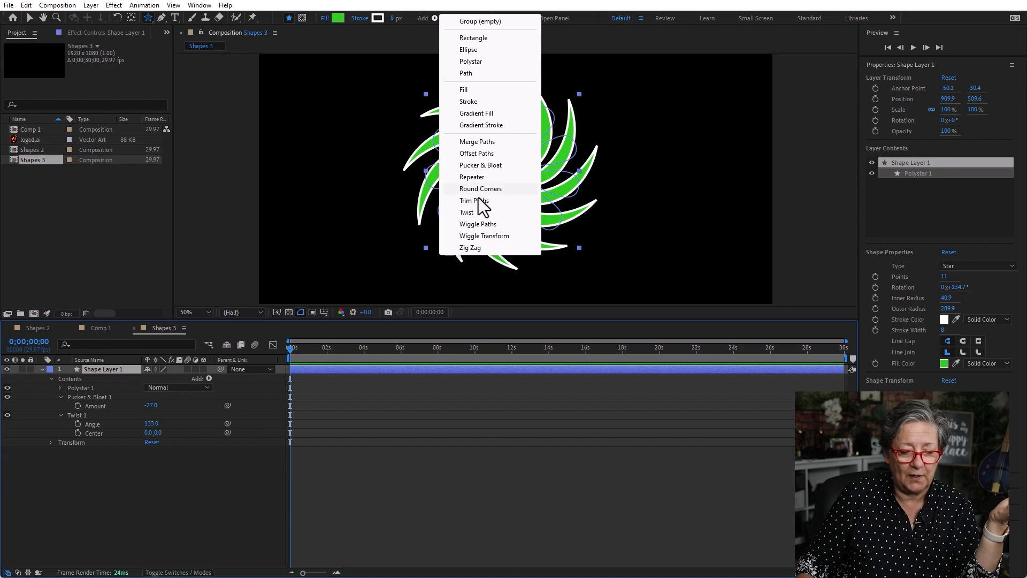
pyautogui.click(485, 226)
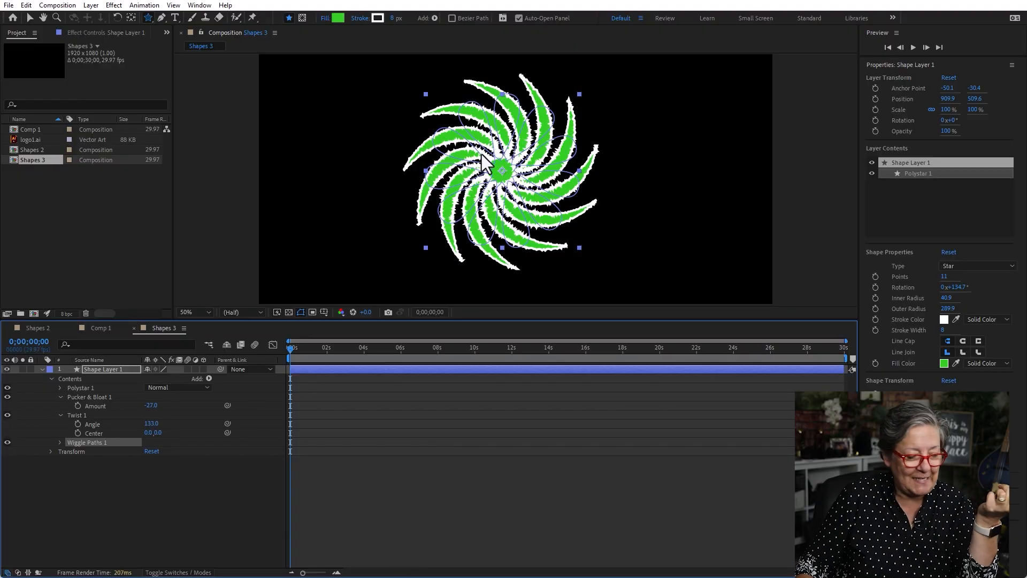
pyautogui.click(60, 442)
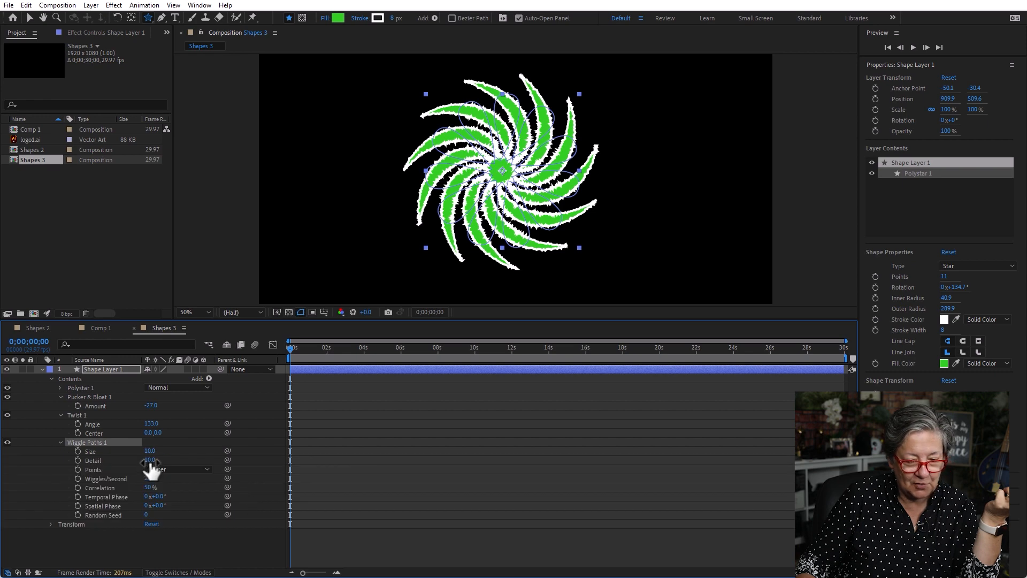
pyautogui.moveTo(151, 451); pyautogui.dragTo(191, 447)
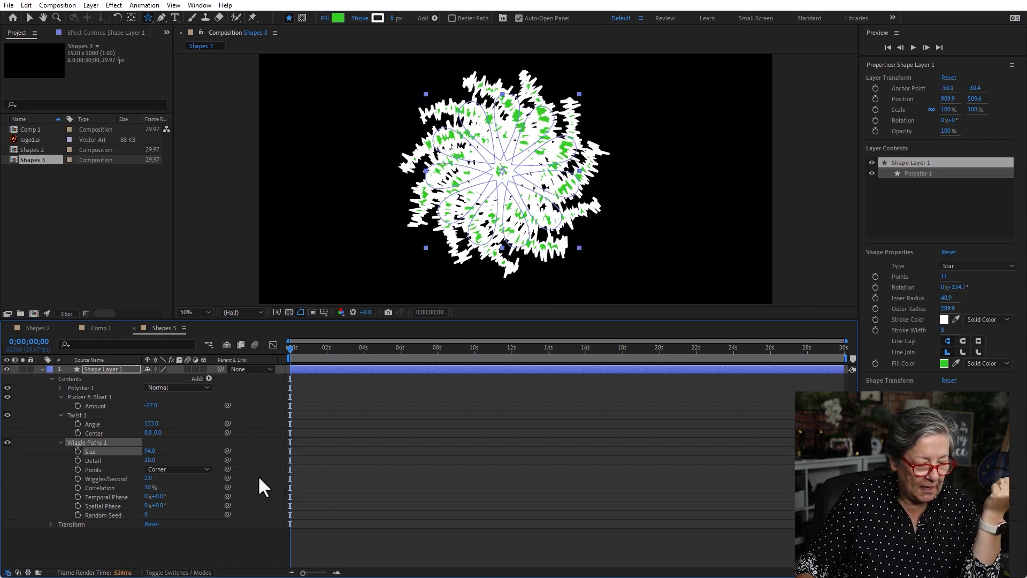
# Set the star's Wiggle Paths Size to 7.0, Detail to 0.0 and Points to Smooth.
pyautogui.moveTo(150, 452); pyautogui.dragTo(111, 461)
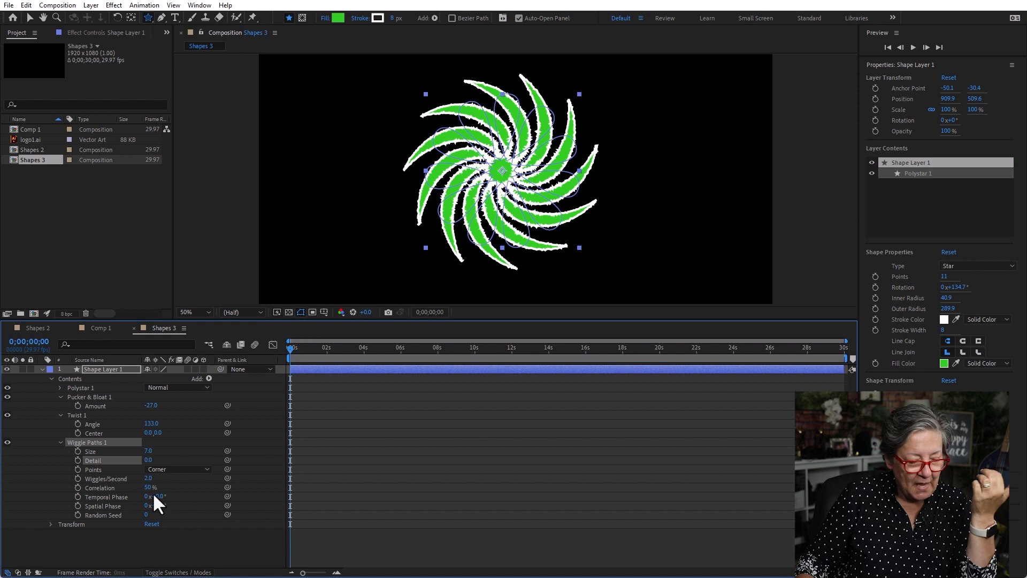
pyautogui.click(177, 470)
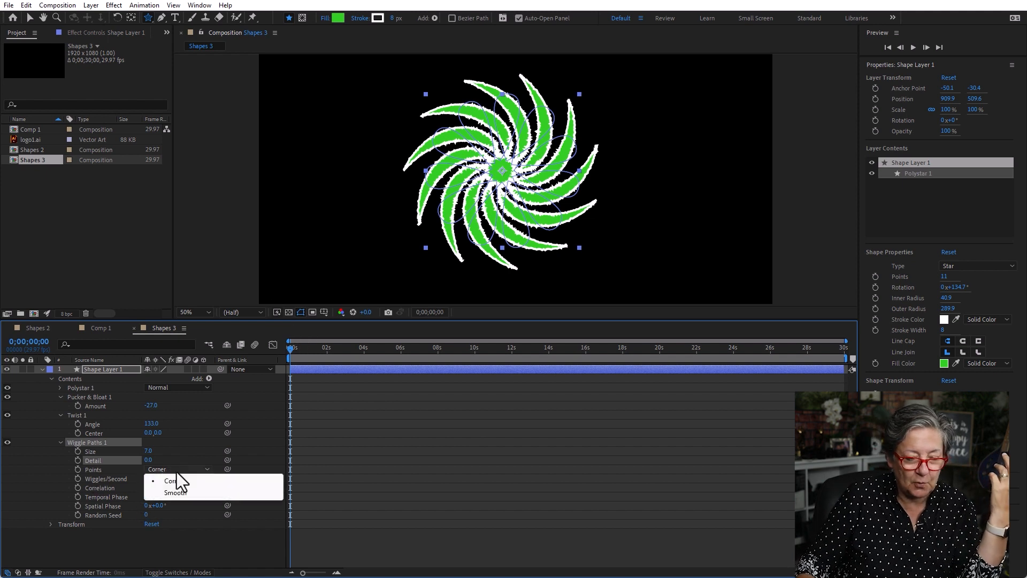
pyautogui.click(187, 491)
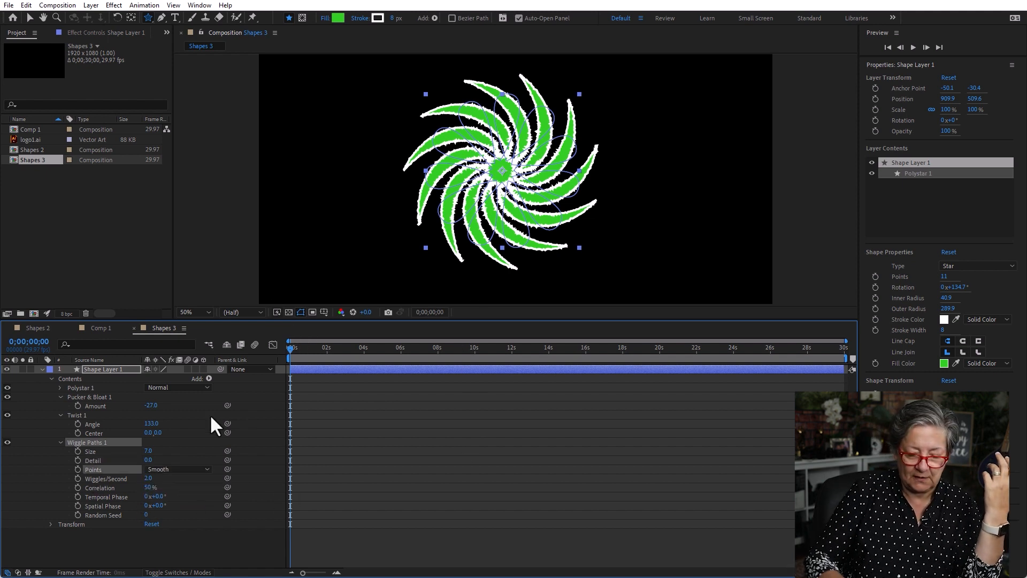
# Delete the star's shape layer and the wide green rectangle layer that follows it.
pyautogui.click(106, 369)
pyautogui.press('Delete')
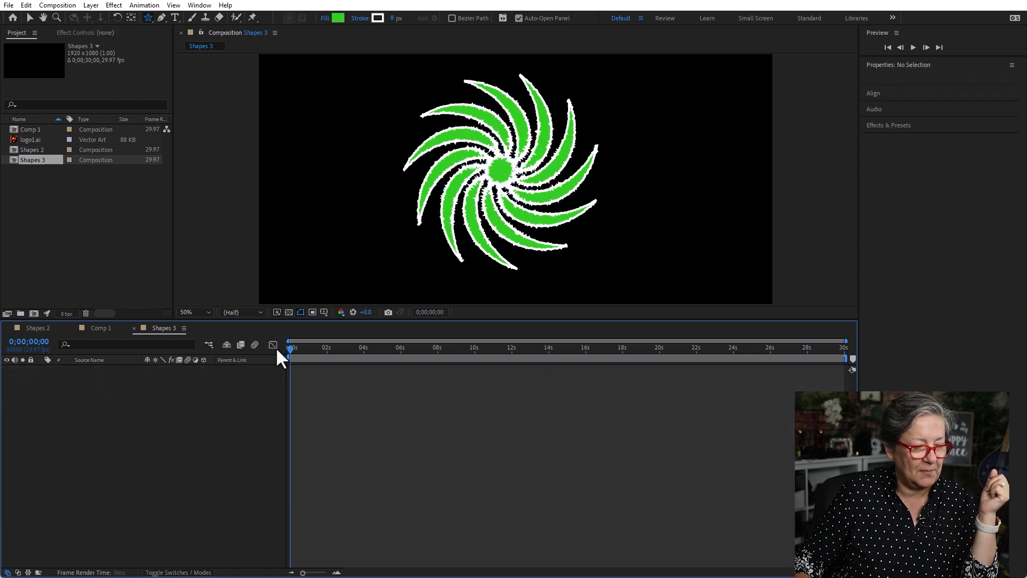
pyautogui.click(114, 367)
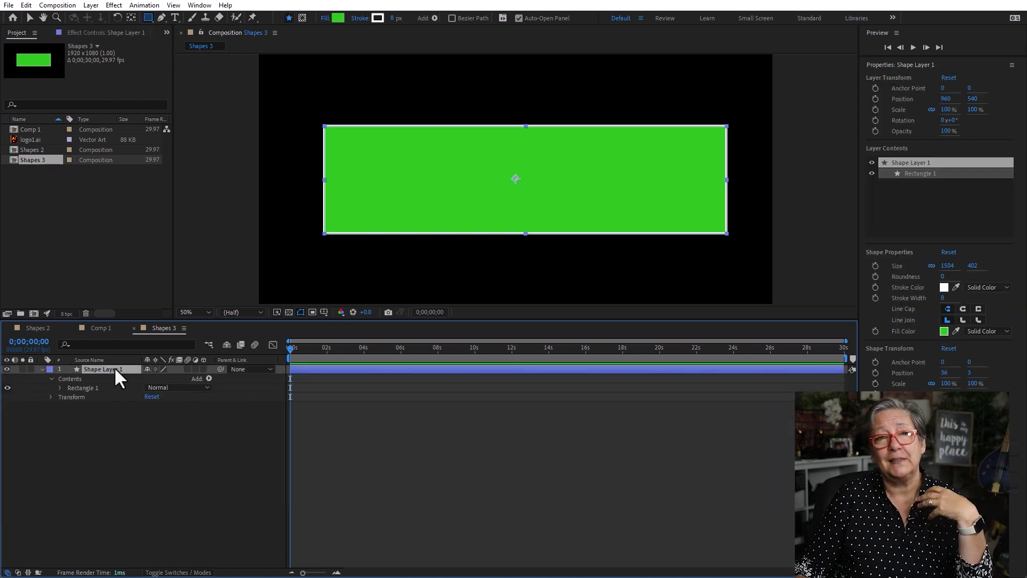
pyautogui.press('Delete')
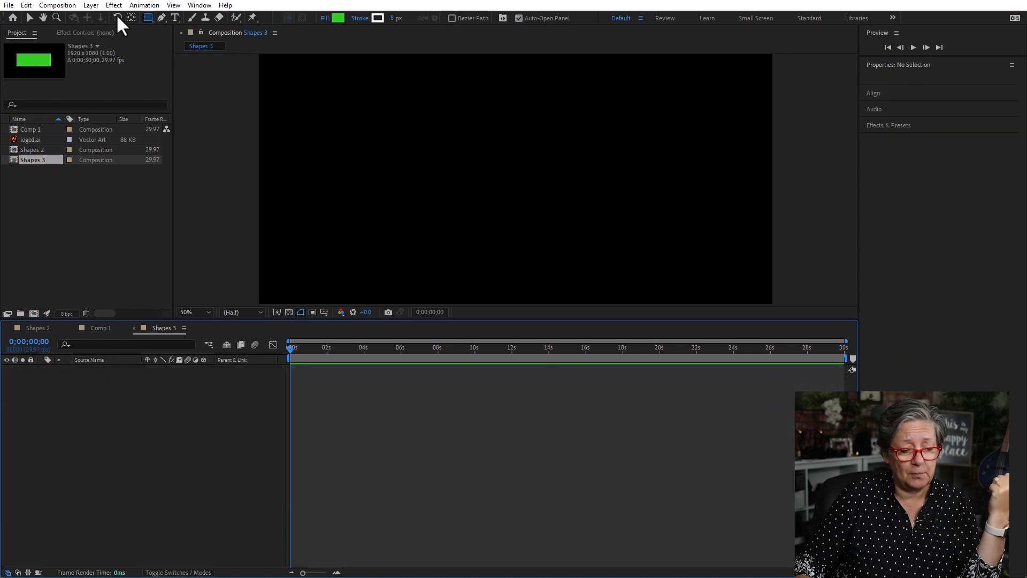
# Draw a green rectangle about 1116 by 266 px in mid-composition, add Wiggle Paths to it and reveal the Wiggle Paths properties.
pyautogui.moveTo(365, 152)
pyautogui.mouseDown()
pyautogui.moveTo(538, 235)
pyautogui.moveTo(664, 223)
pyautogui.mouseUp()
pyautogui.click(435, 18)
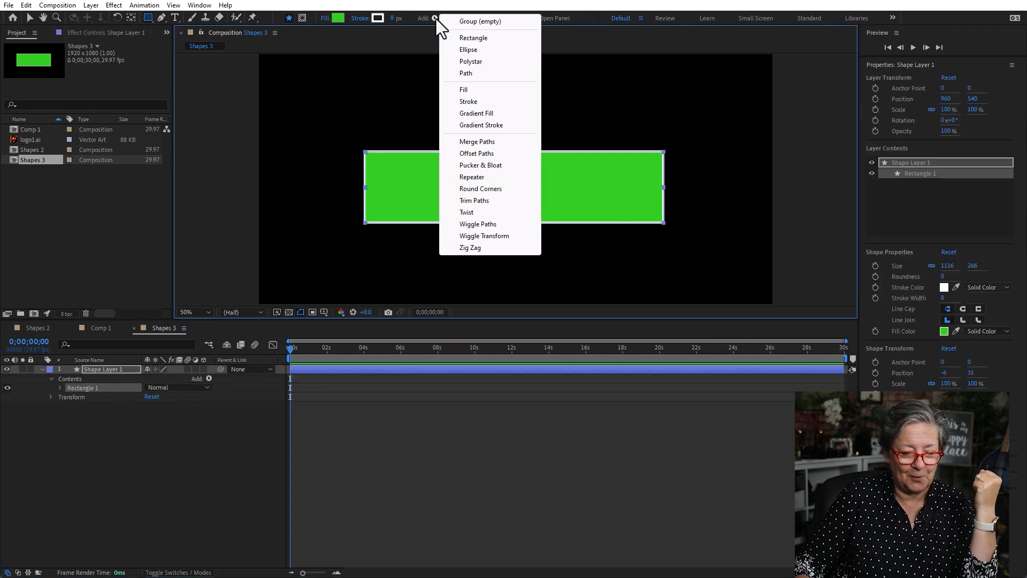
pyautogui.click(489, 224)
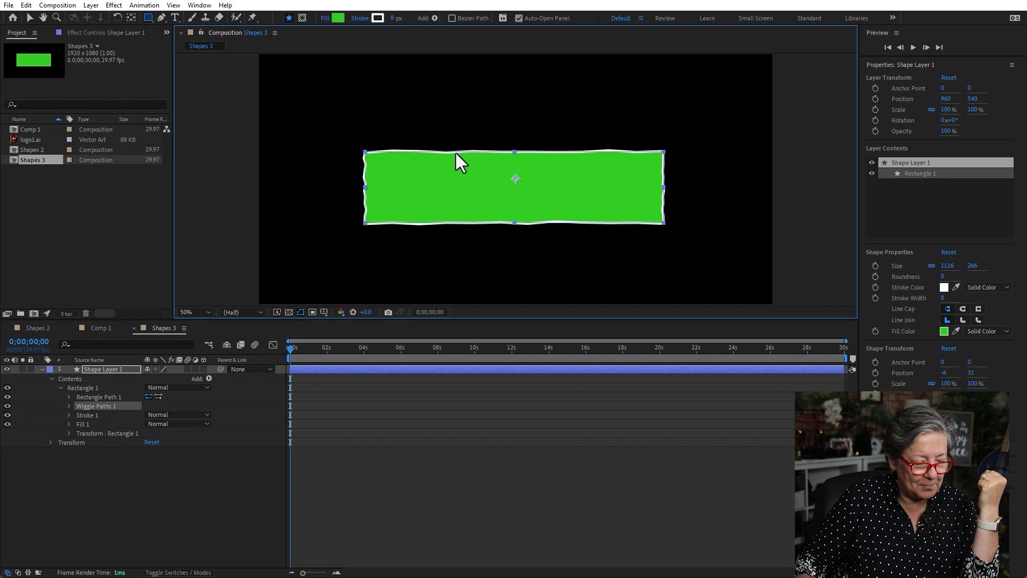
pyautogui.click(69, 406)
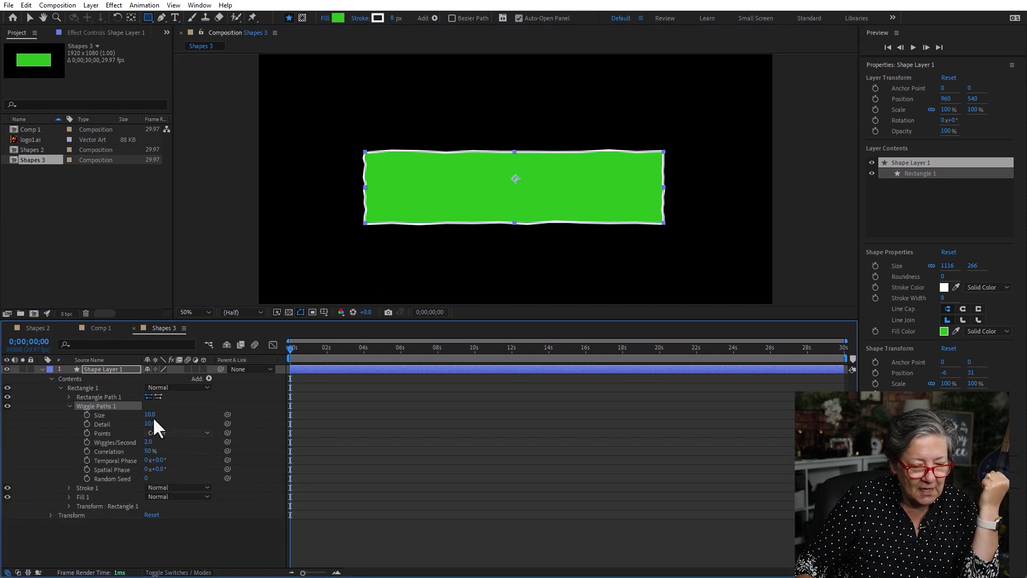
# Set the rectangle's Wiggle Paths Size to 130.0, Detail to 29.0 and Points to Smooth.
pyautogui.moveTo(149, 415); pyautogui.dragTo(225, 412)
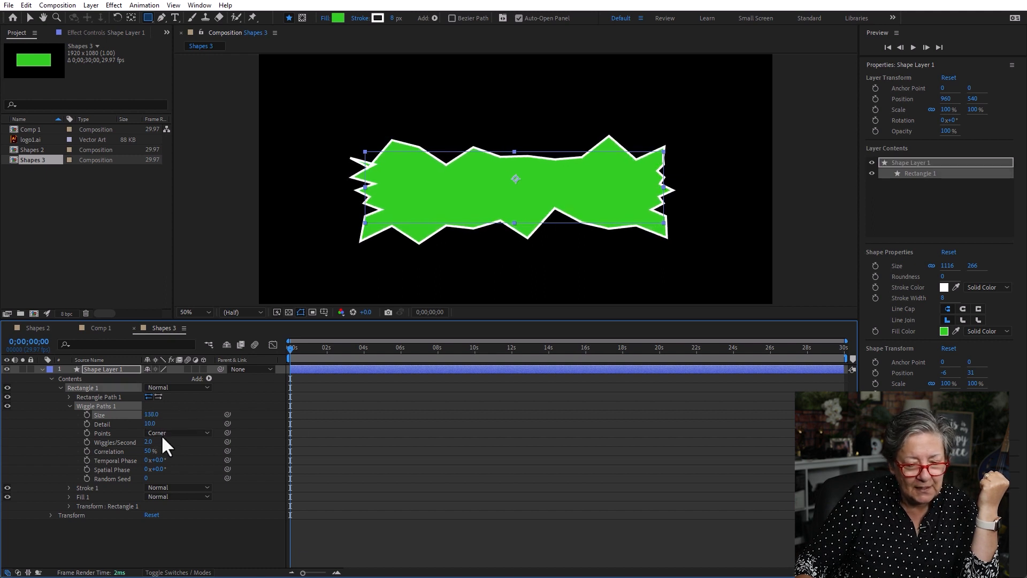
pyautogui.moveTo(151, 424); pyautogui.dragTo(158, 419)
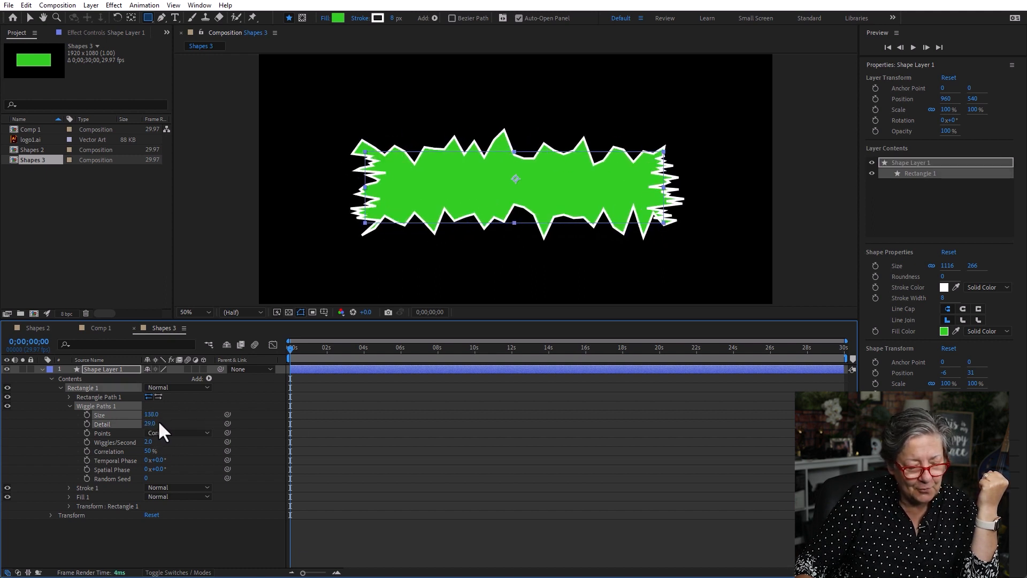
pyautogui.click(185, 433)
pyautogui.click(191, 455)
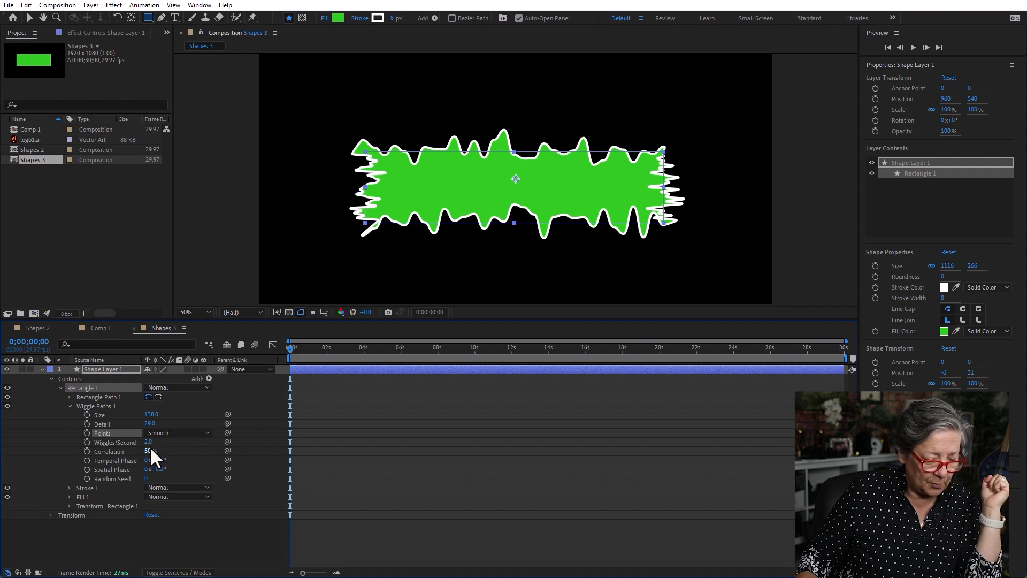
# Set the Wiggle Paths Correlation to 54% and Wiggles/Second to 0.5, previewing the animation after each change.
pyautogui.moveTo(147, 449)
pyautogui.mouseDown()
pyautogui.moveTo(158, 448)
pyautogui.moveTo(133, 457)
pyautogui.mouseUp()
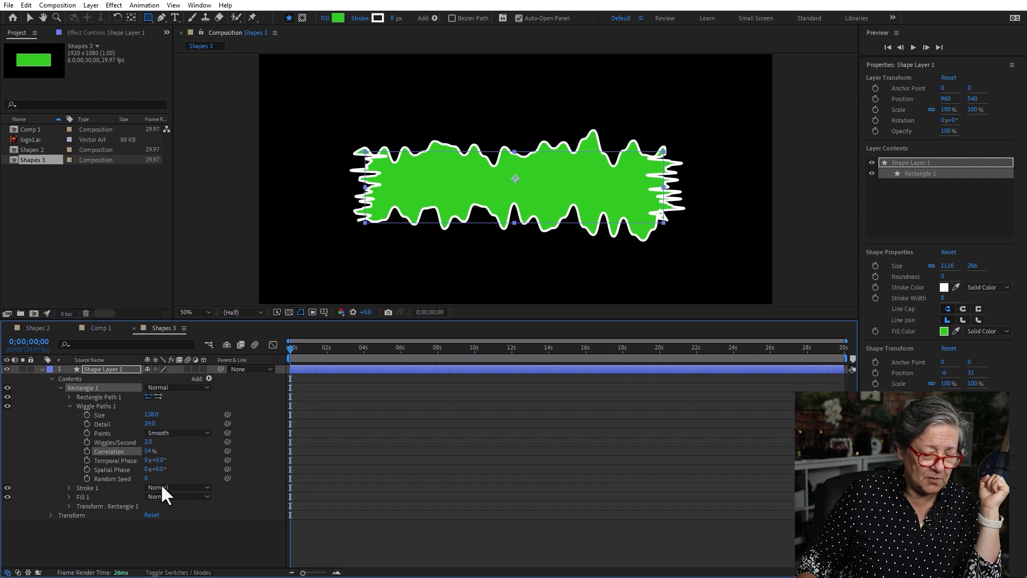
pyautogui.press('space')
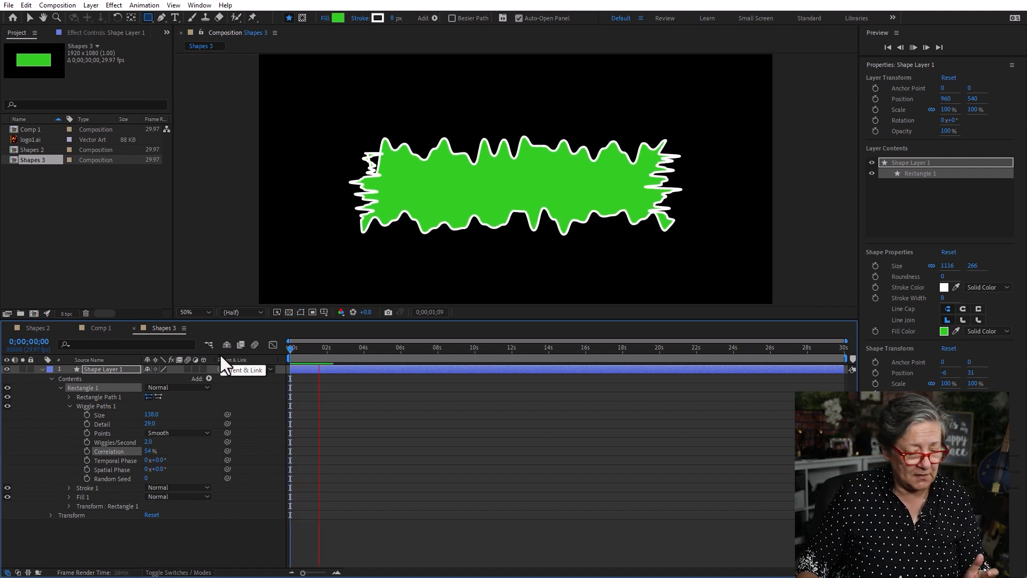
pyautogui.press('space')
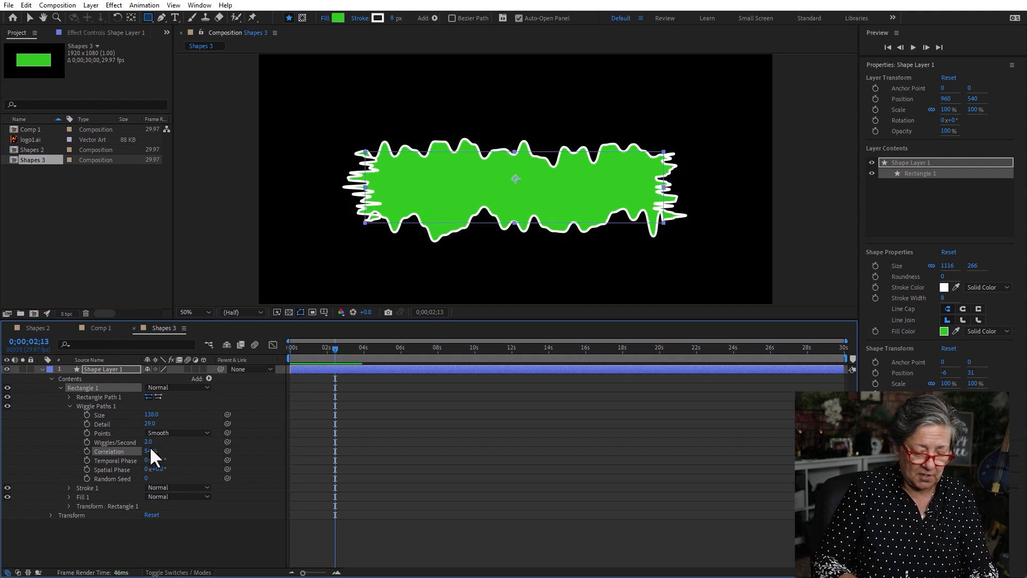
pyautogui.write('0.5')
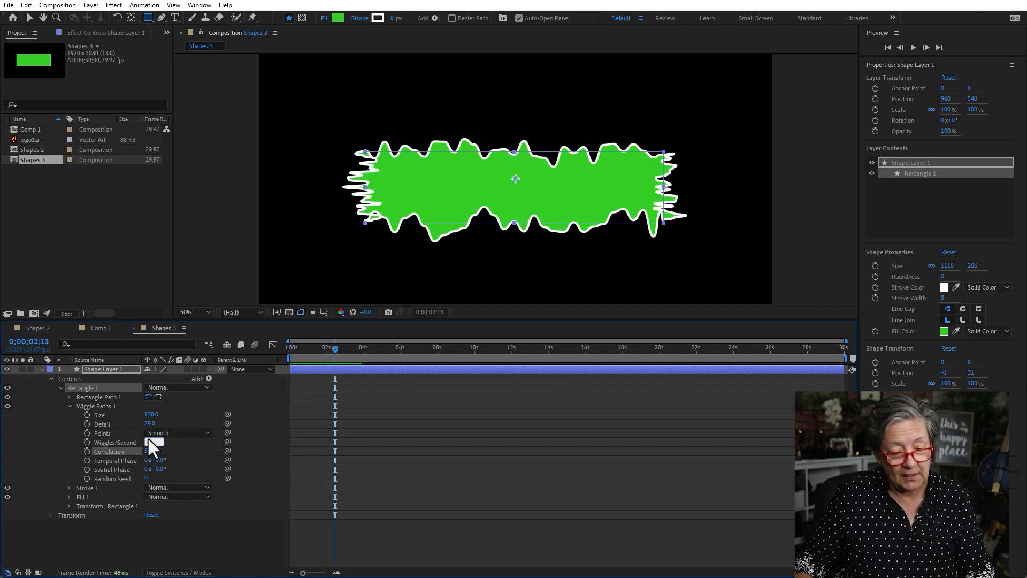
pyautogui.click(467, 510)
pyautogui.press('space')
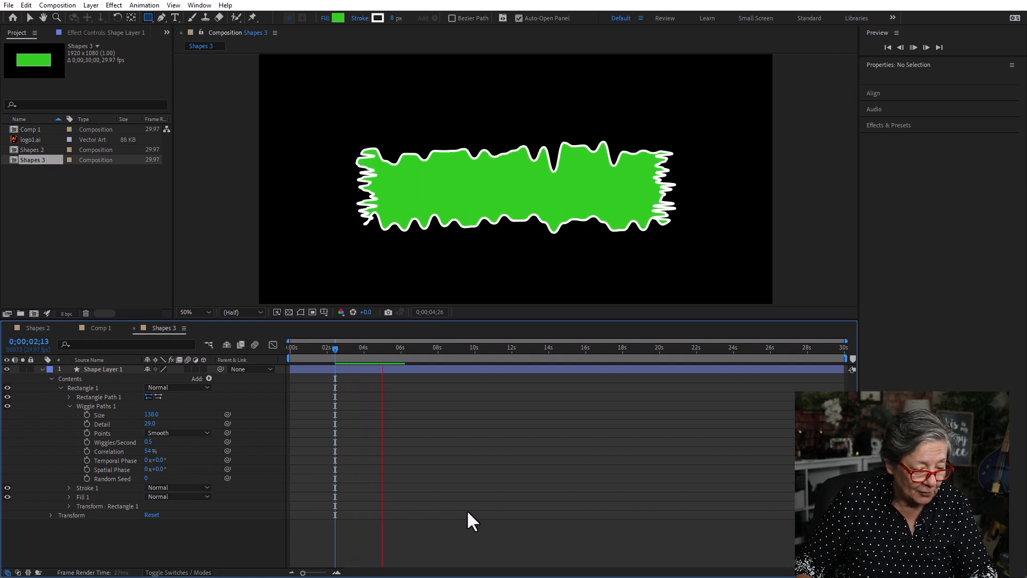
# Set Wiggle Paths Size and Detail to 0.0 and keyframe both at about 1 second.
pyautogui.moveTo(152, 414); pyautogui.dragTo(59, 419)
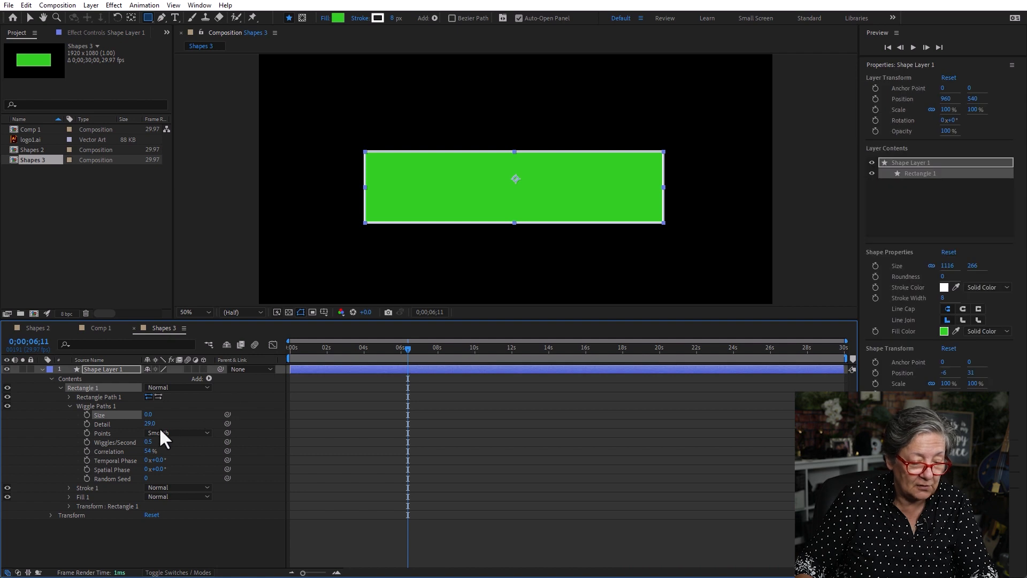
pyautogui.moveTo(151, 423); pyautogui.dragTo(101, 421)
pyautogui.moveTo(352, 350); pyautogui.dragTo(307, 370)
pyautogui.click(87, 416)
pyautogui.click(87, 425)
# Keyframe increased Wiggle Paths Size and Detail values at about 5.5 seconds and preview the animation from the start.
pyautogui.click(393, 348)
pyautogui.moveTo(146, 415); pyautogui.dragTo(159, 423)
pyautogui.press('Home')
pyautogui.press('space')
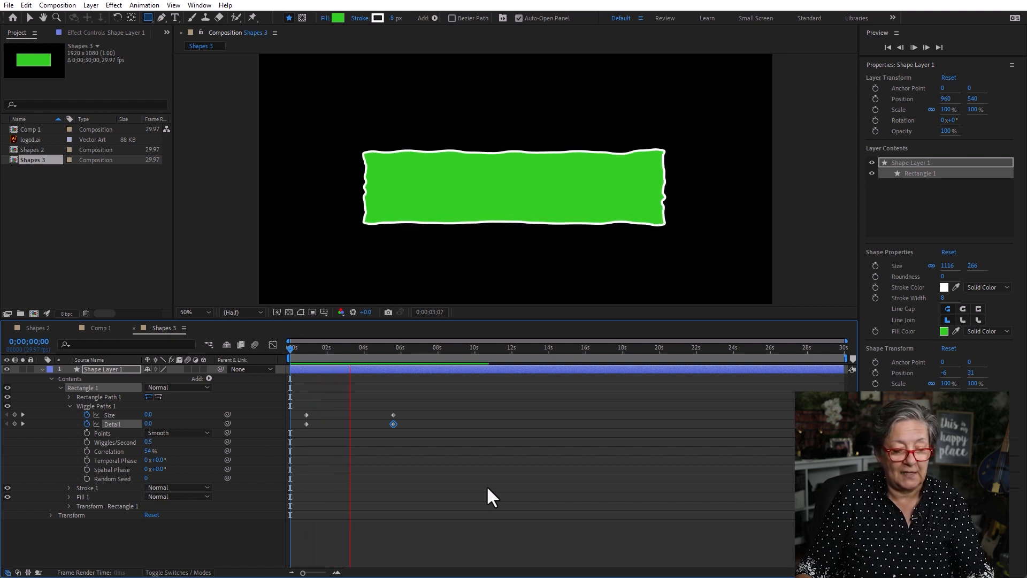
pyautogui.press('space')
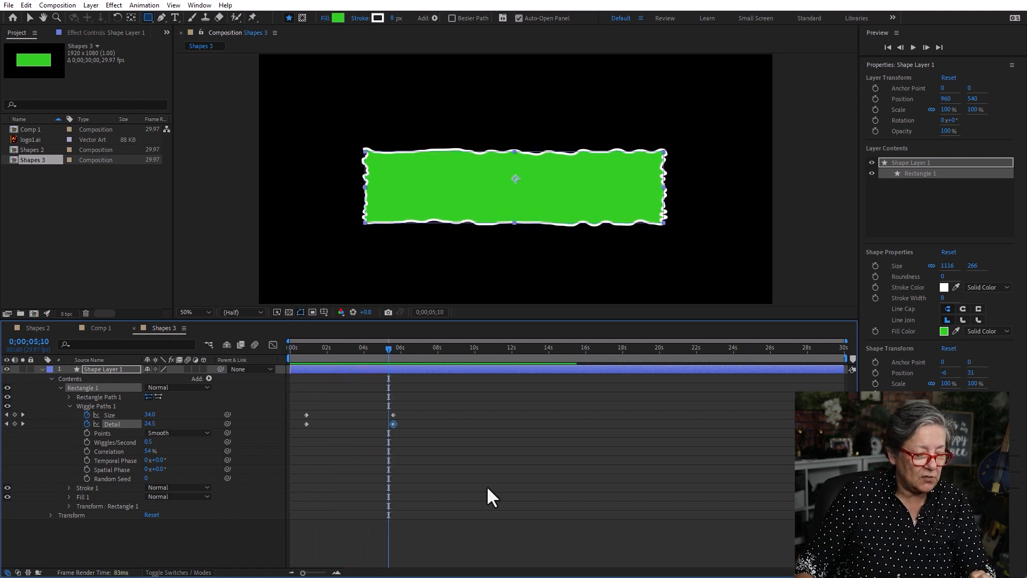
# Replace the rectangle's Wiggle Paths with Wiggle Transform and reveal its Transform properties.
pyautogui.click(100, 406)
pyautogui.press('Delete')
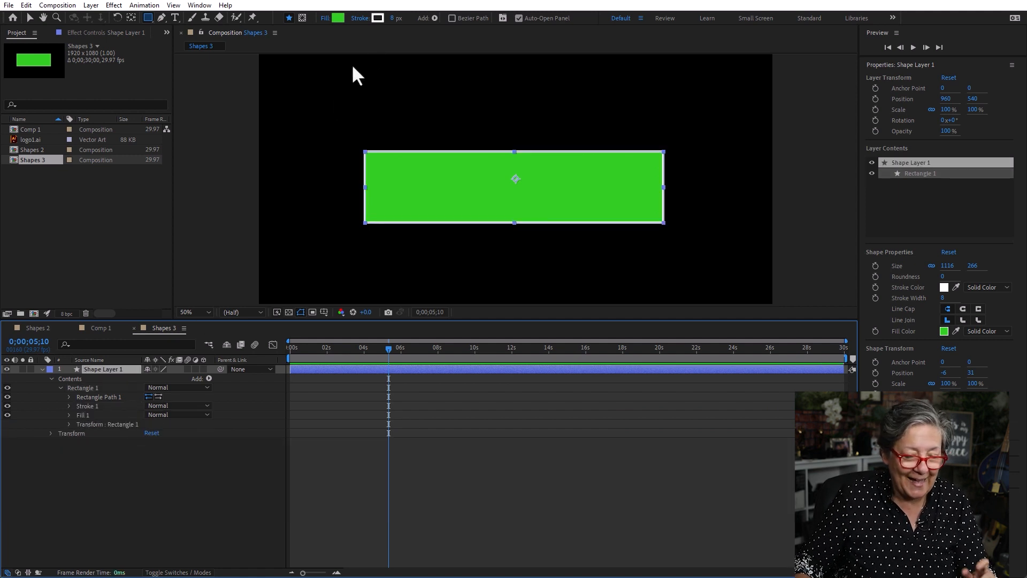
pyautogui.click(435, 18)
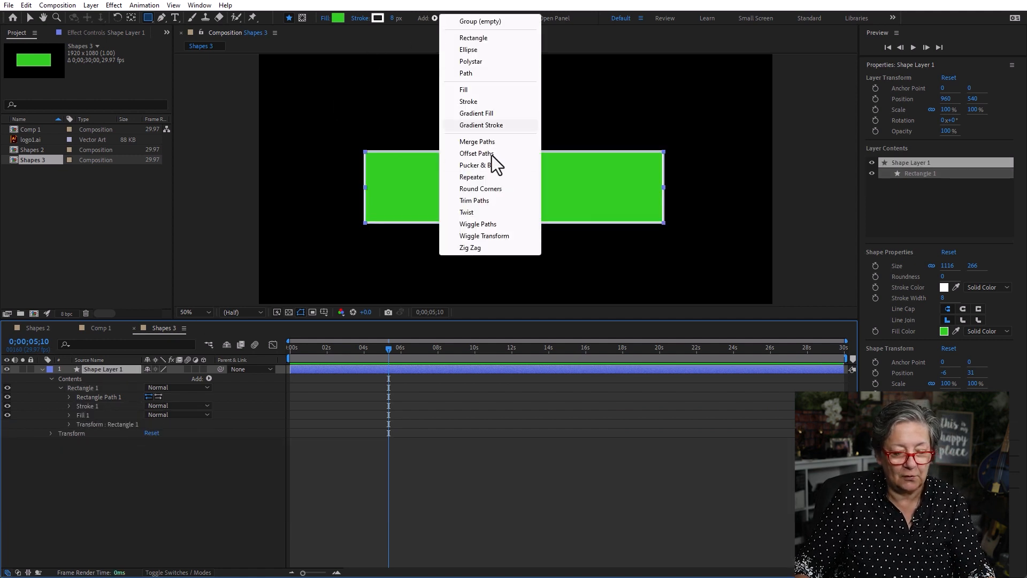
pyautogui.click(505, 237)
pyautogui.moveTo(335, 341); pyautogui.dragTo(294, 412)
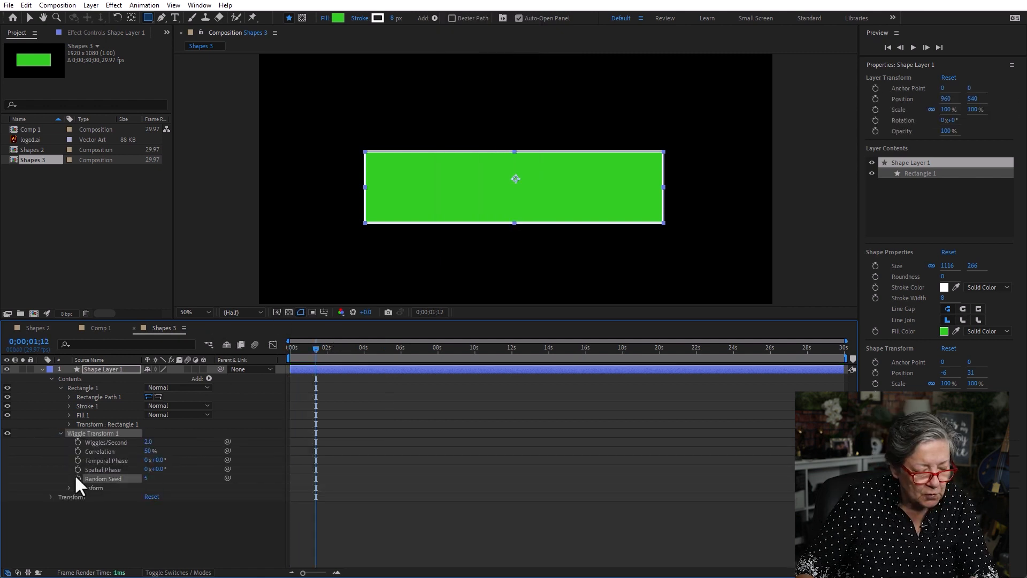
pyautogui.click(68, 488)
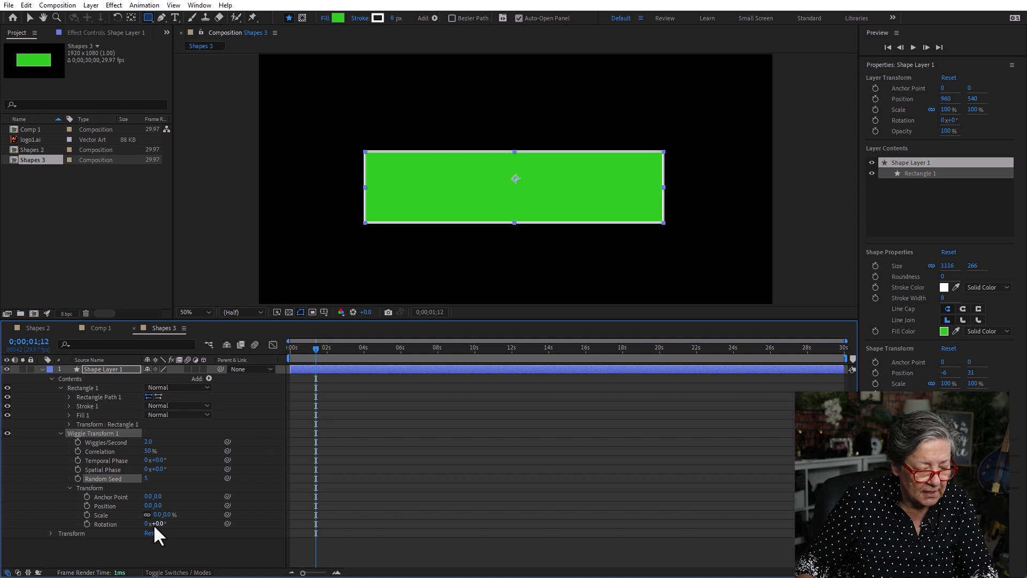
# Set the Wiggle Transform's Anchor Point to 0.0,16.0, Position to 0.0,-30.0, Scale to -36.0% and Rotation to 28.0°, and preview the motion.
pyautogui.moveTo(159, 493); pyautogui.dragTo(172, 522)
pyautogui.press('space')
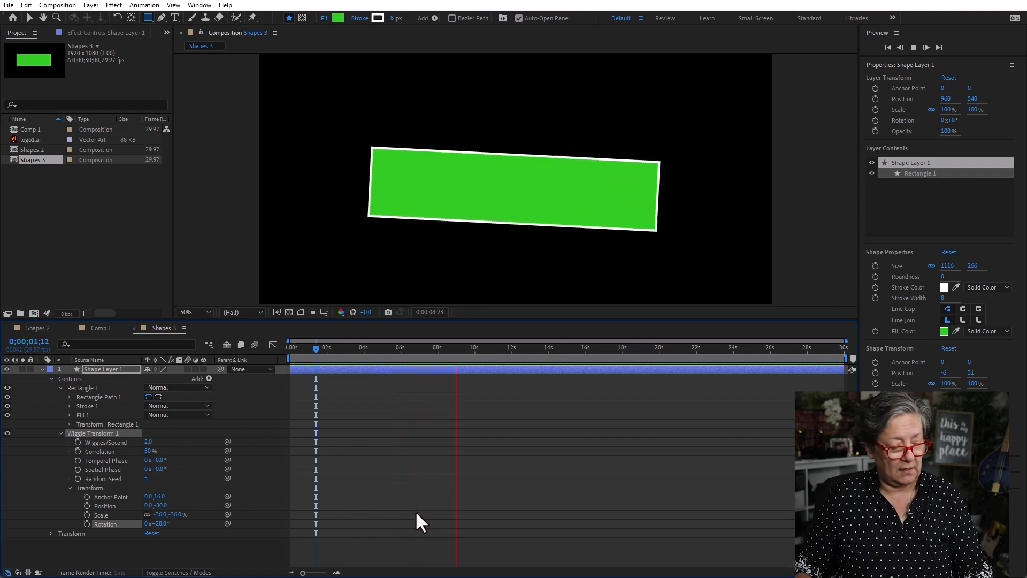
pyautogui.click(187, 545)
# Replace the rectangle's Wiggle Transform with Zig Zag and reveal the Zig Zag properties.
pyautogui.click(97, 432)
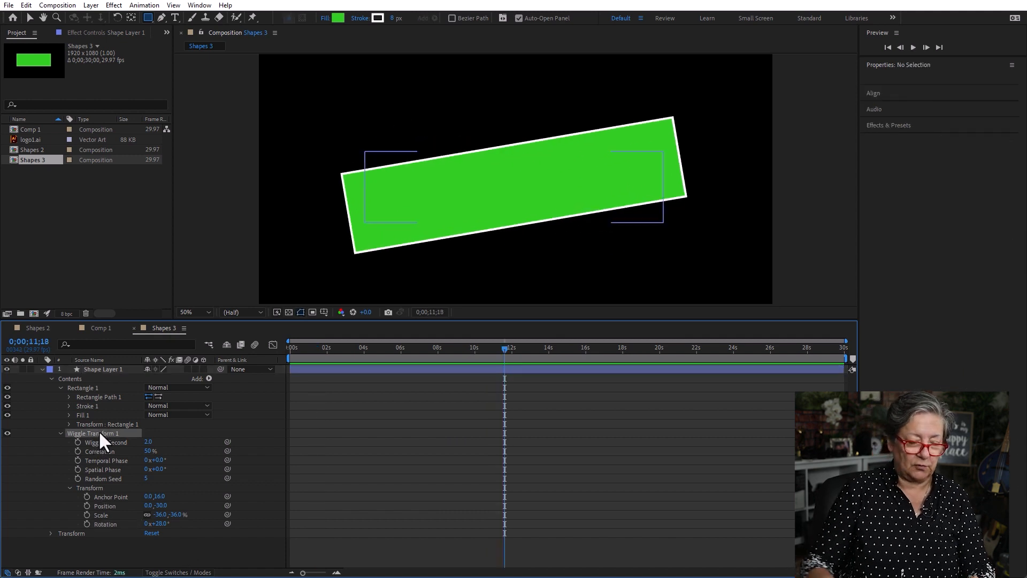
pyautogui.press('Delete')
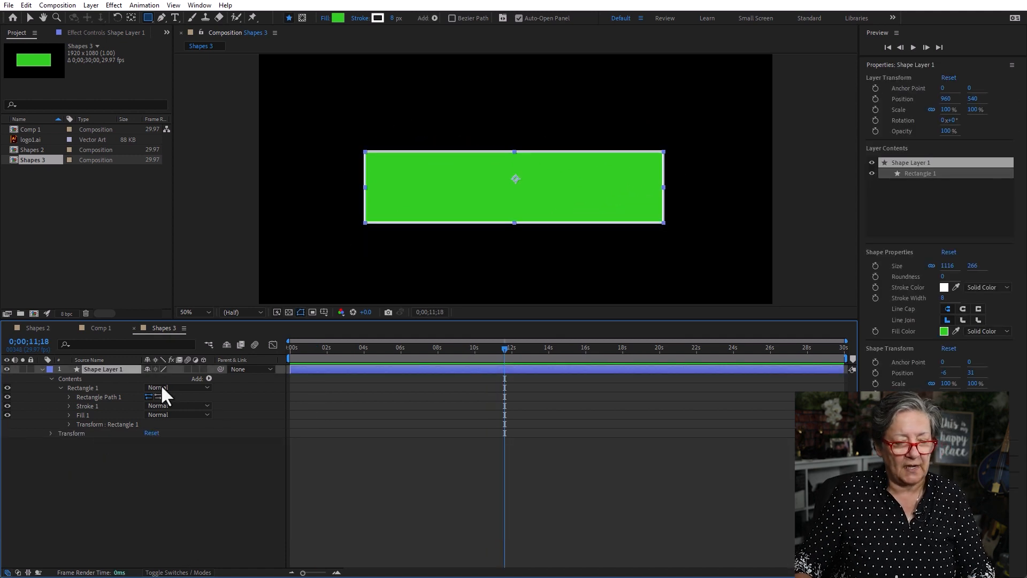
pyautogui.click(434, 19)
pyautogui.click(502, 246)
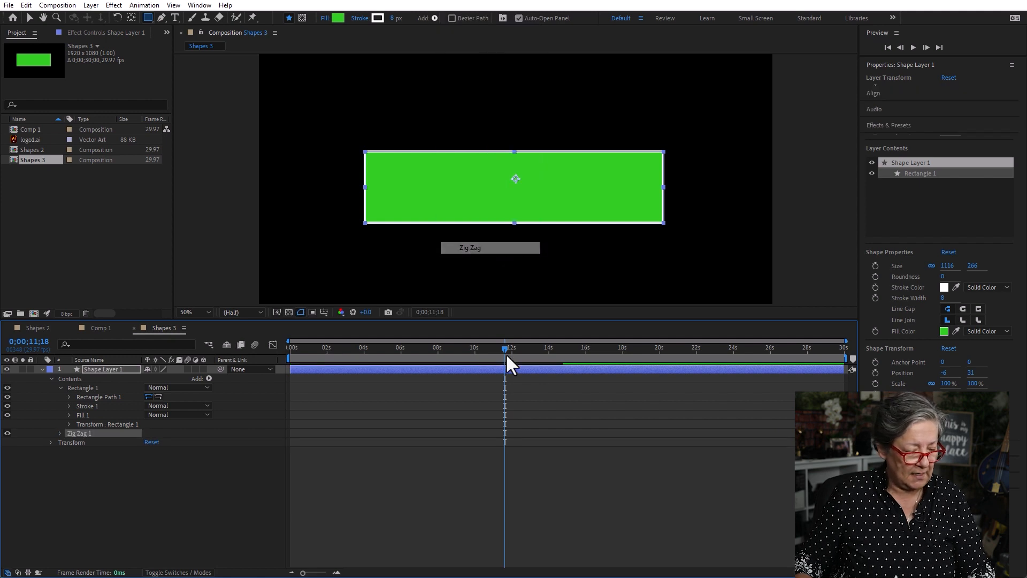
pyautogui.click(60, 433)
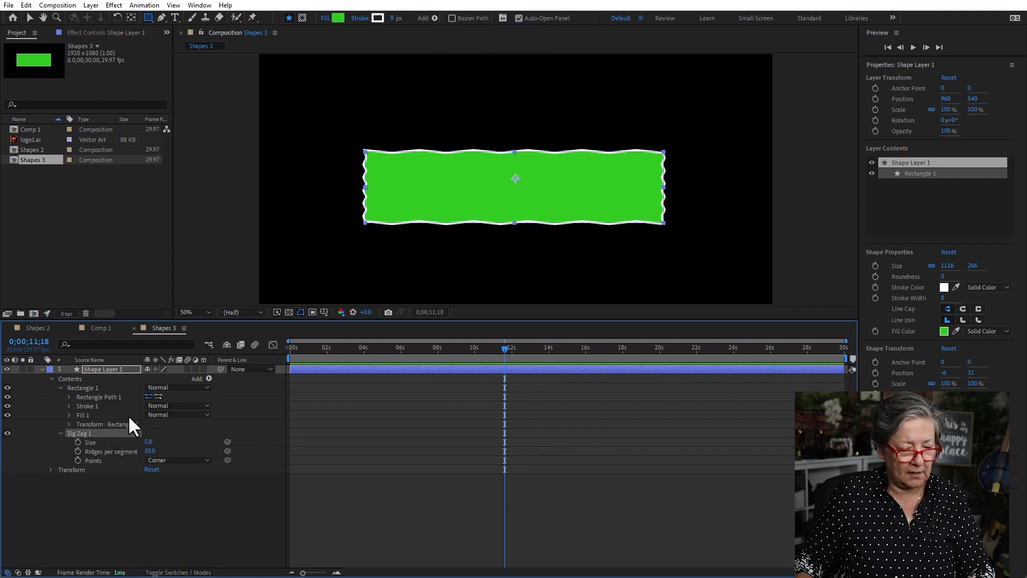
# Set the Zig Zag Size to 42.0, preview it from the start and change its Points to Smooth.
pyautogui.moveTo(150, 442)
pyautogui.mouseDown()
pyautogui.moveTo(174, 442)
pyautogui.moveTo(165, 442)
pyautogui.mouseUp()
pyautogui.click(124, 505)
pyautogui.moveTo(351, 347); pyautogui.dragTo(255, 348)
pyautogui.press('space')
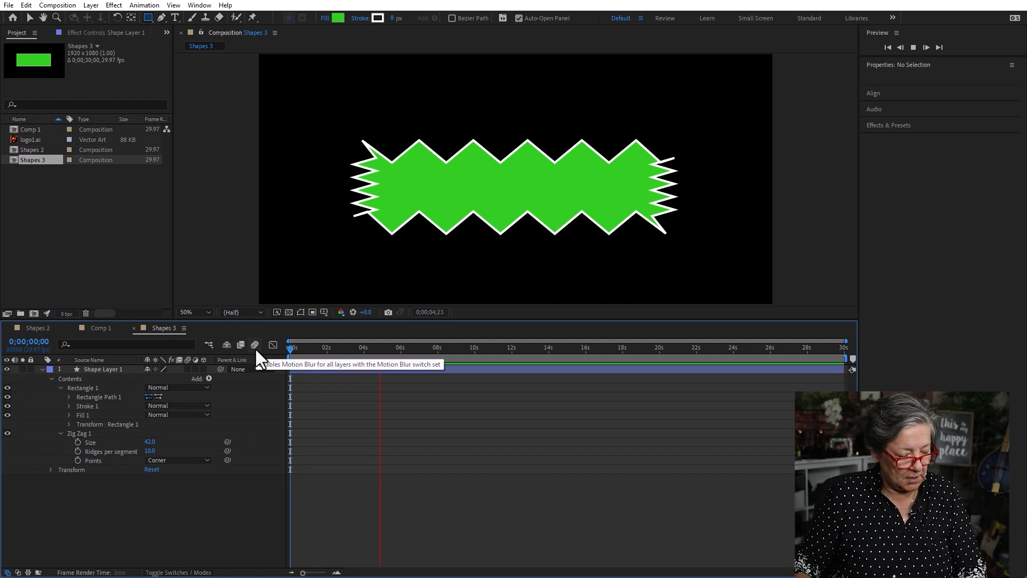
pyautogui.click(175, 461)
pyautogui.click(182, 484)
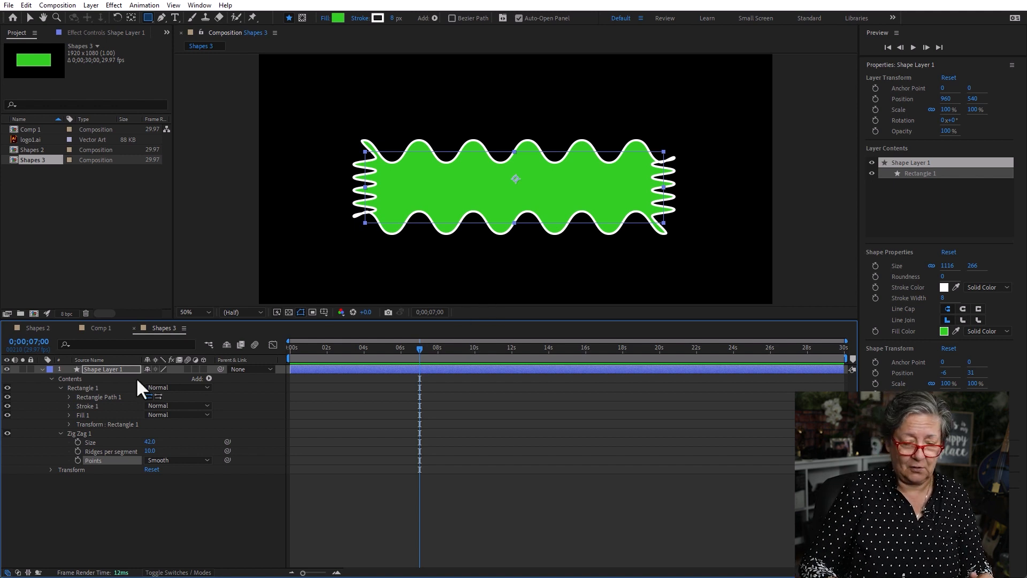
# Replace the shape layer with a taller green rectangle drawn with Bezier Path enabled, and reveal its Path property.
pyautogui.press('Delete')
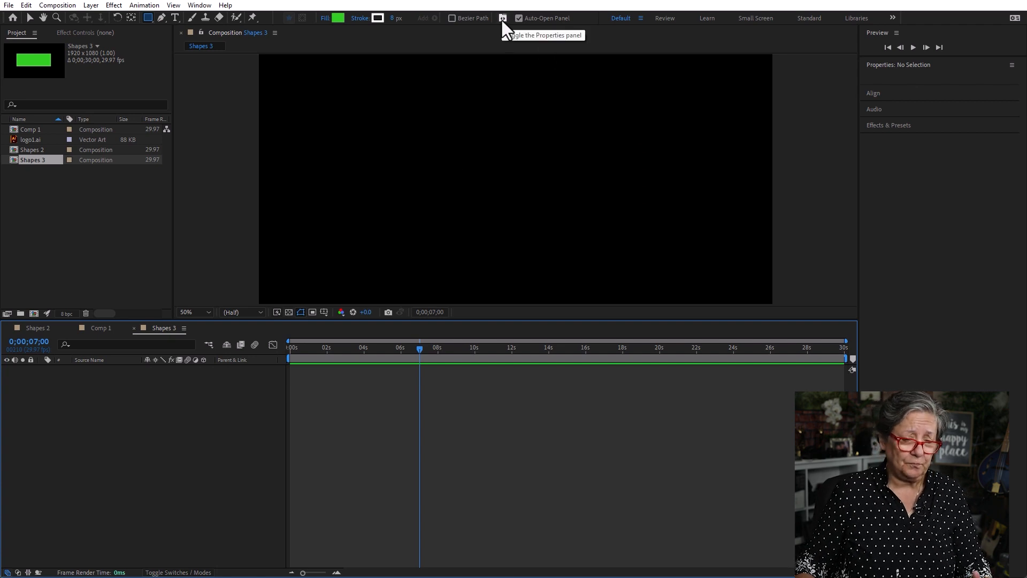
pyautogui.click(452, 18)
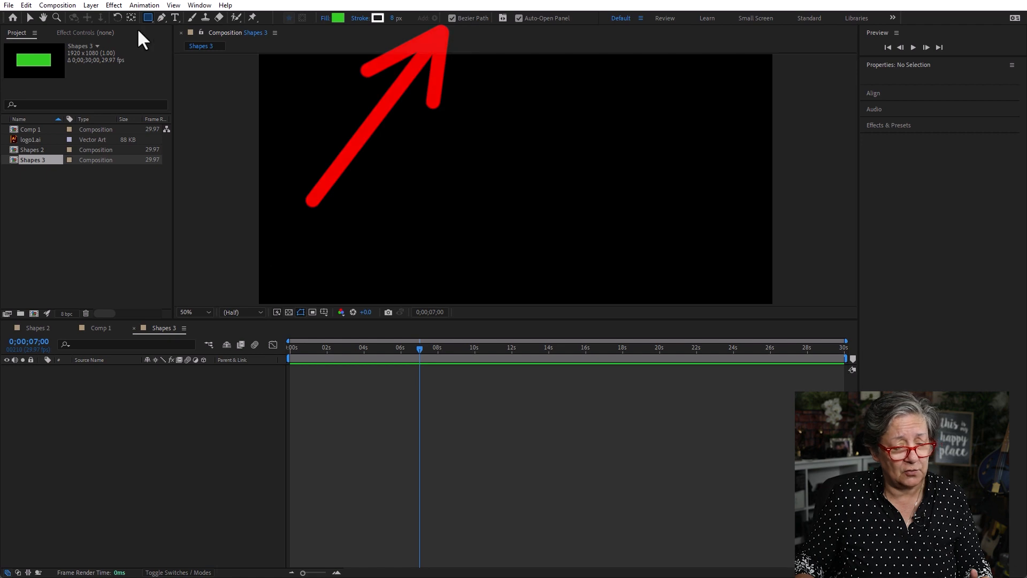
pyautogui.moveTo(366, 99)
pyautogui.mouseDown()
pyautogui.moveTo(624, 246)
pyautogui.moveTo(666, 252)
pyautogui.mouseUp()
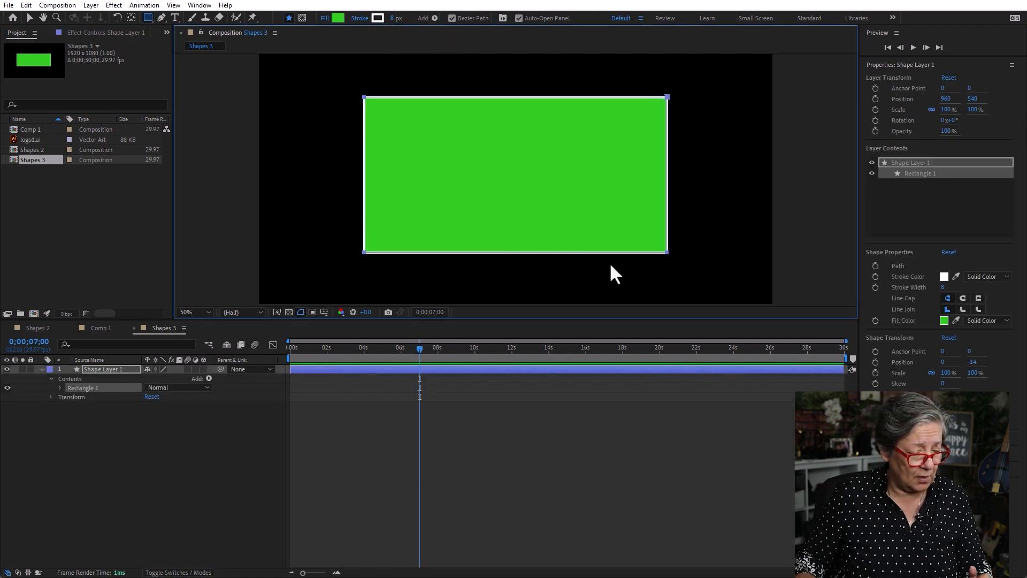
pyautogui.click(59, 388)
pyautogui.click(68, 397)
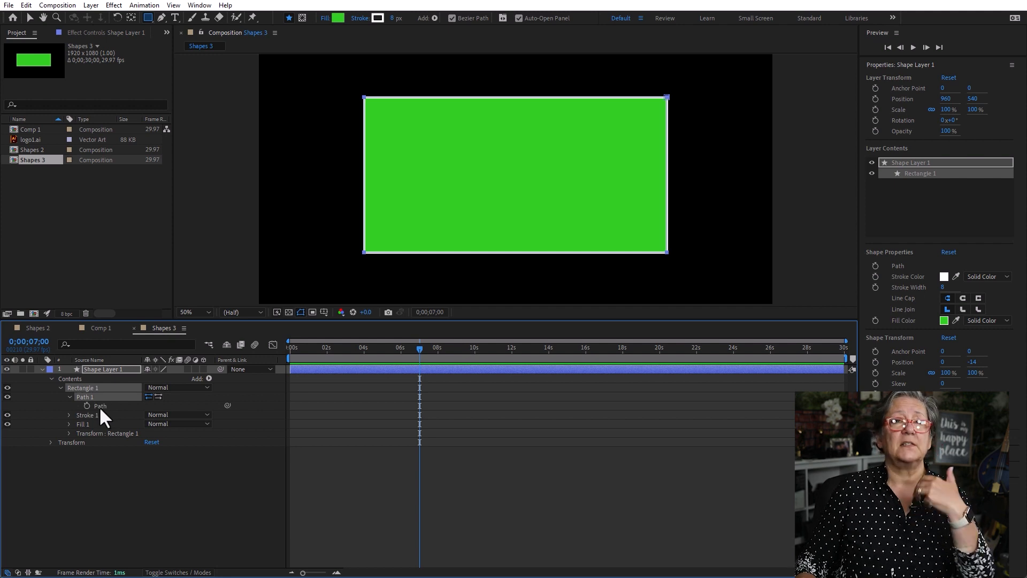